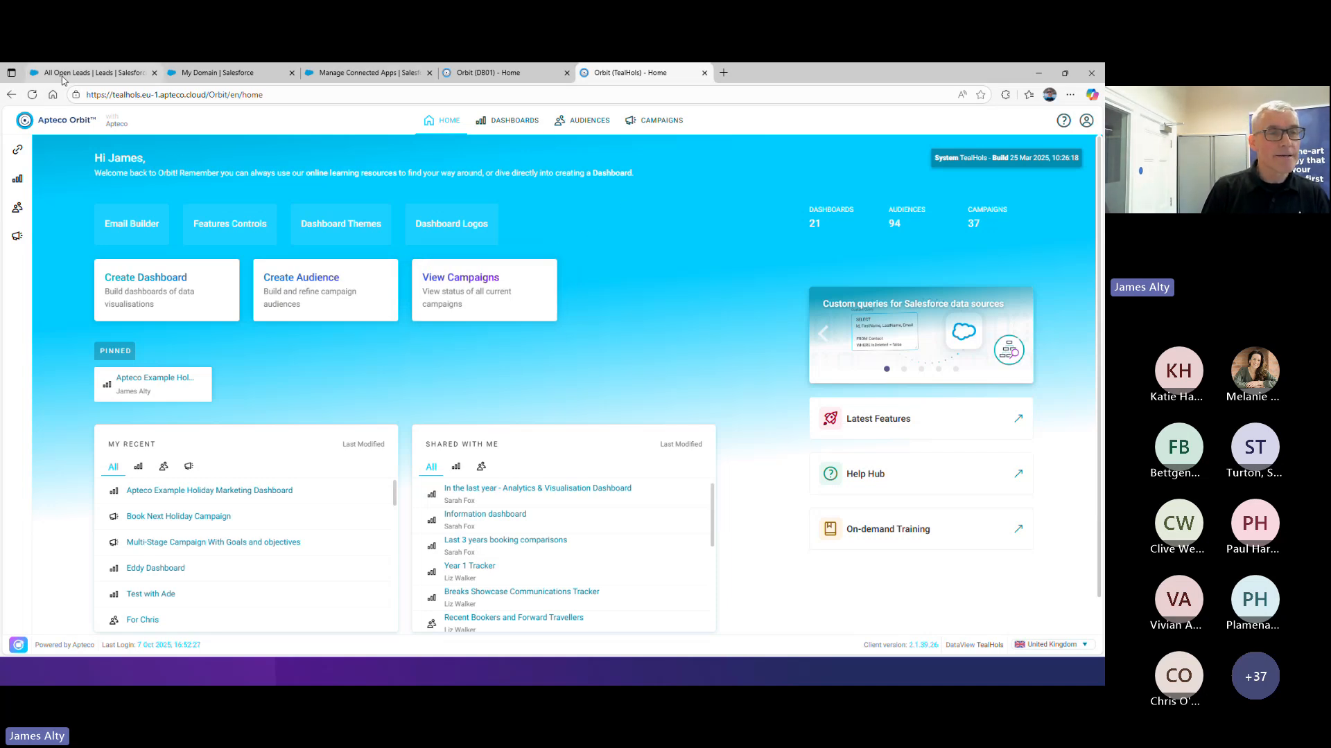
Switch to Salesforce and open the Marketing CRM Classic app
click(62, 78)
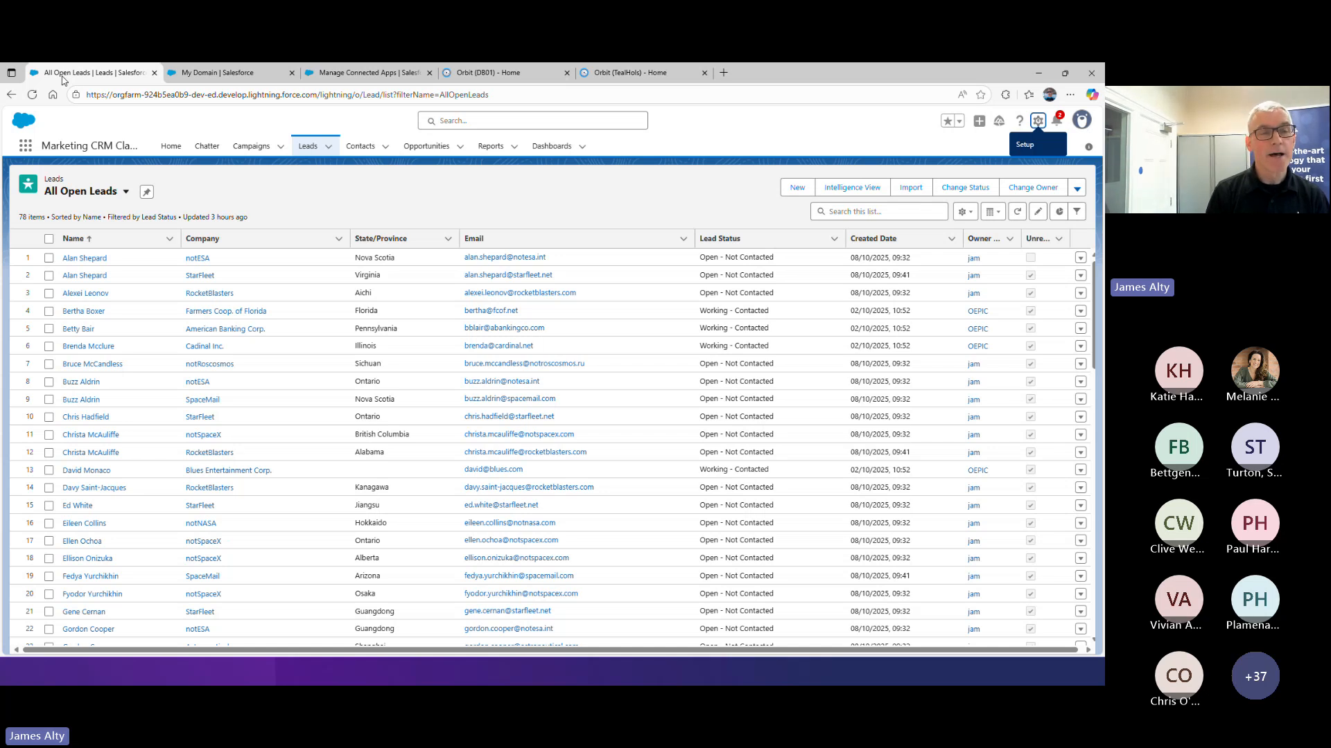
click(25, 146)
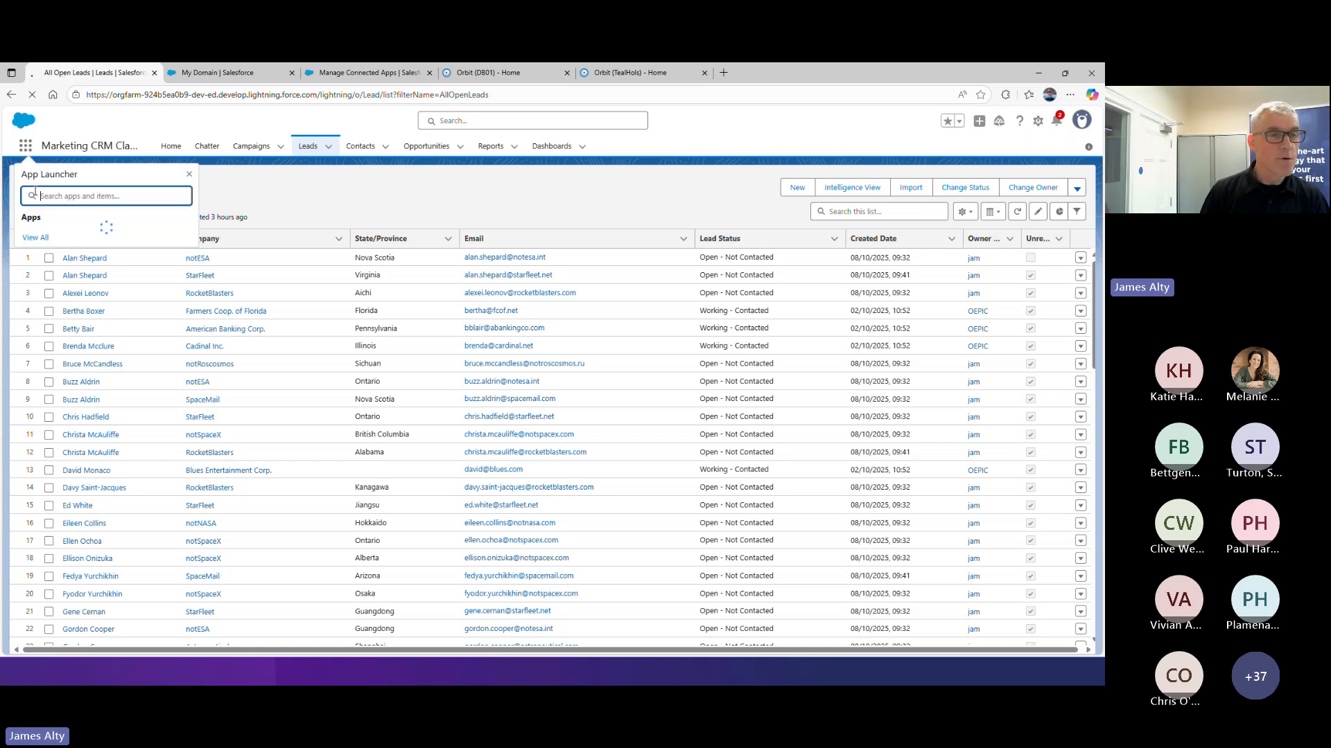
click(29, 150)
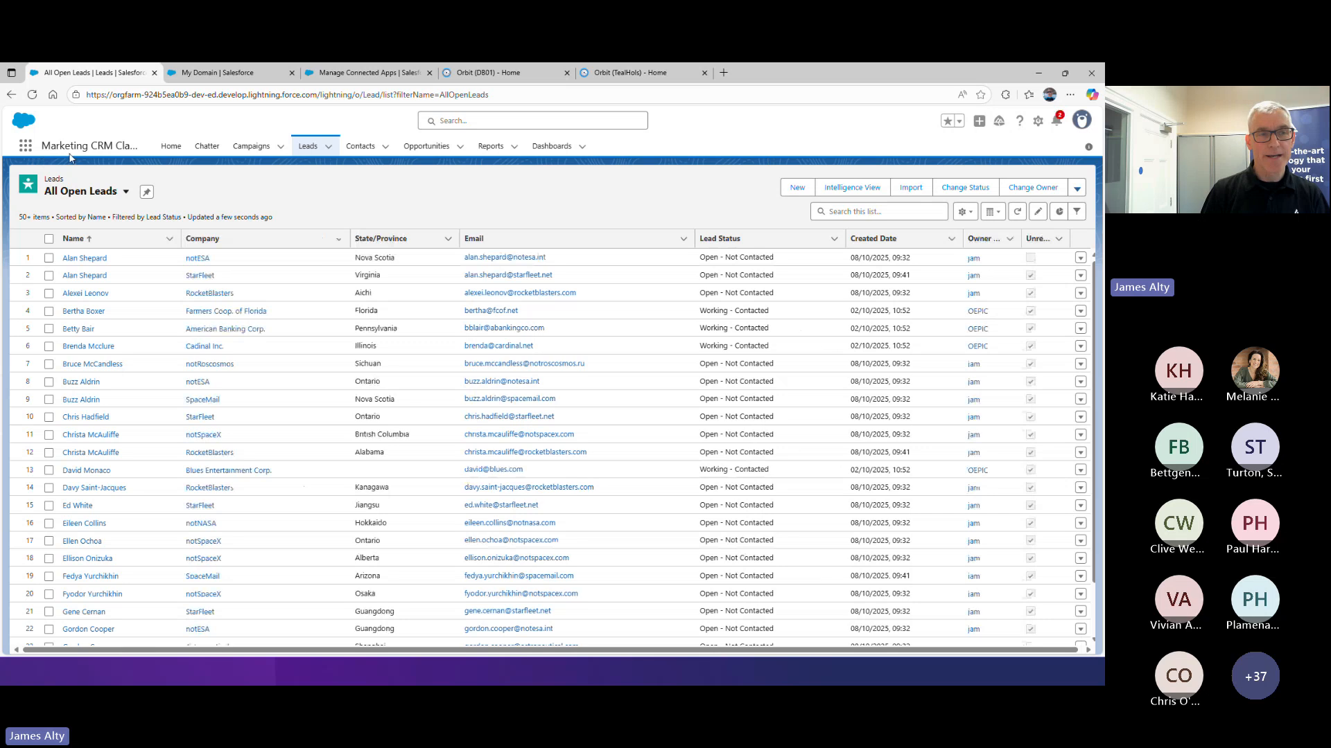
click(26, 148)
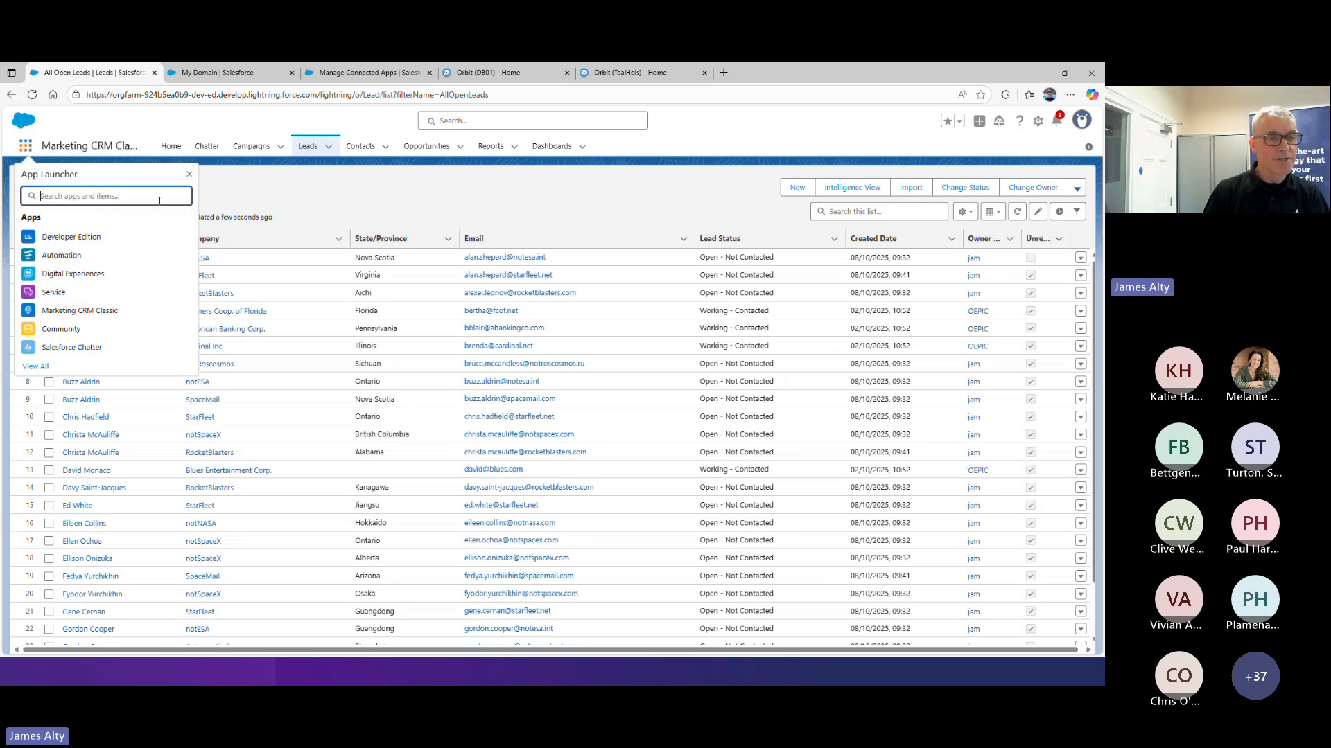
click(131, 316)
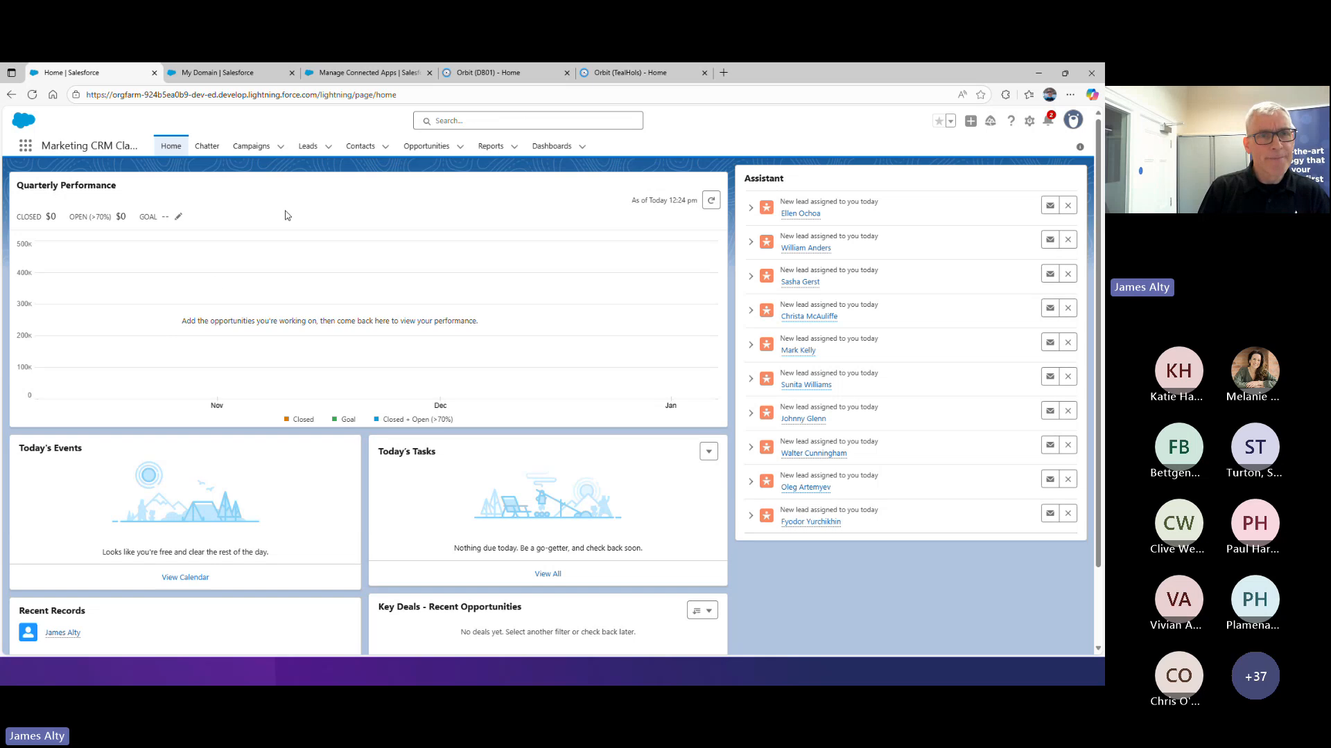
Open the All Open Leads list from the recent lead lists and review its records
click(328, 147)
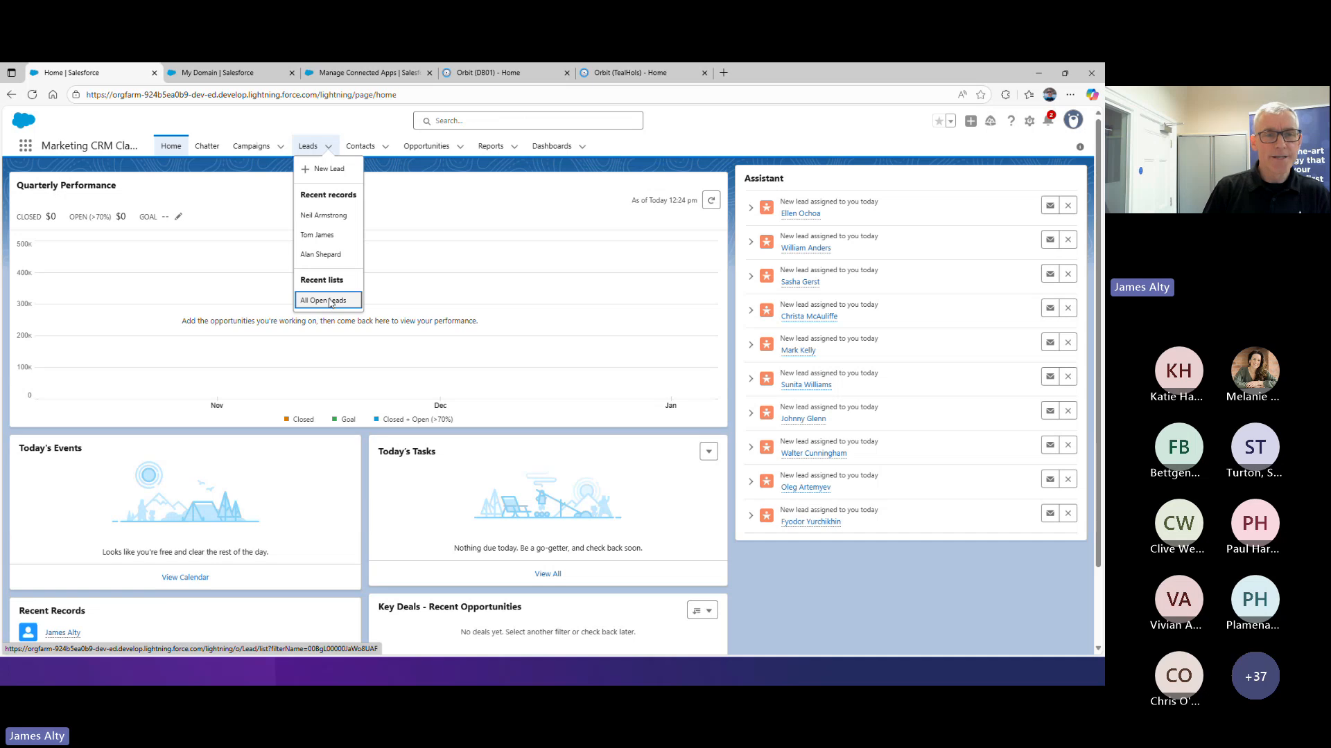
click(329, 302)
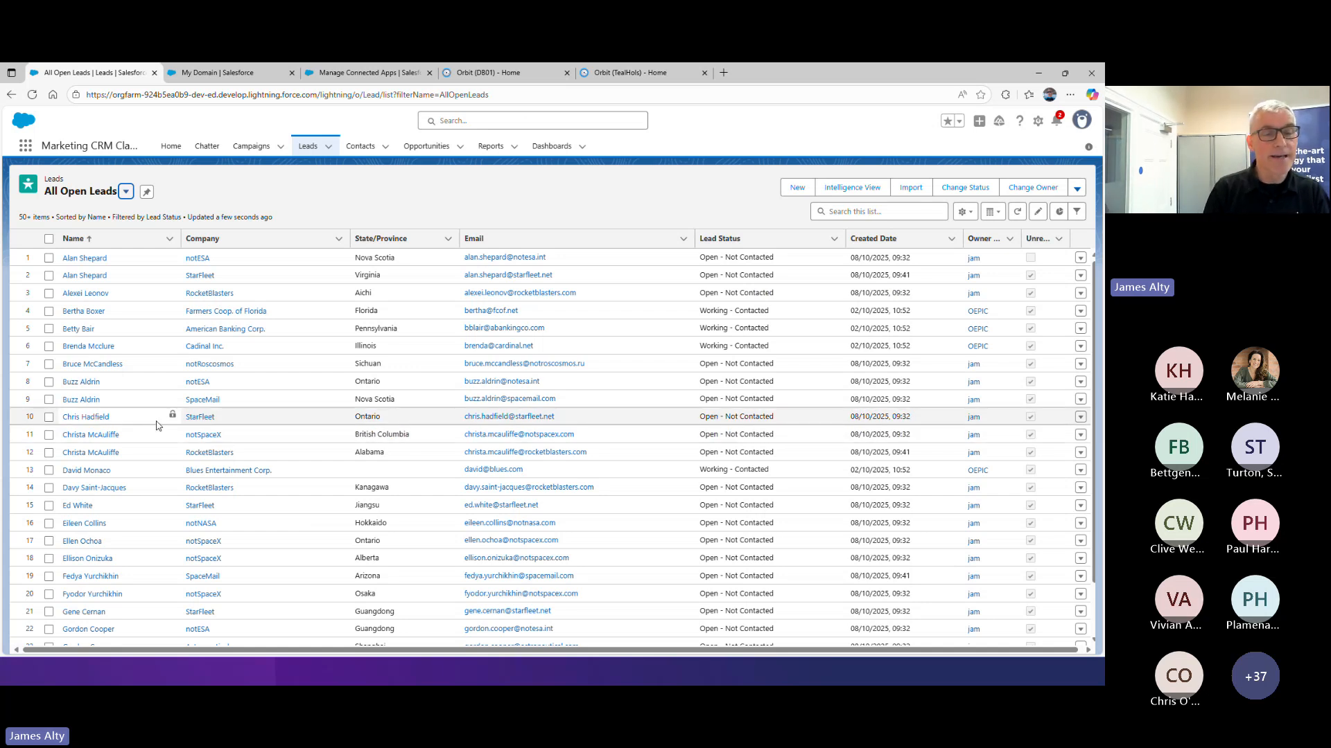
scroll(154, 425, down, 1)
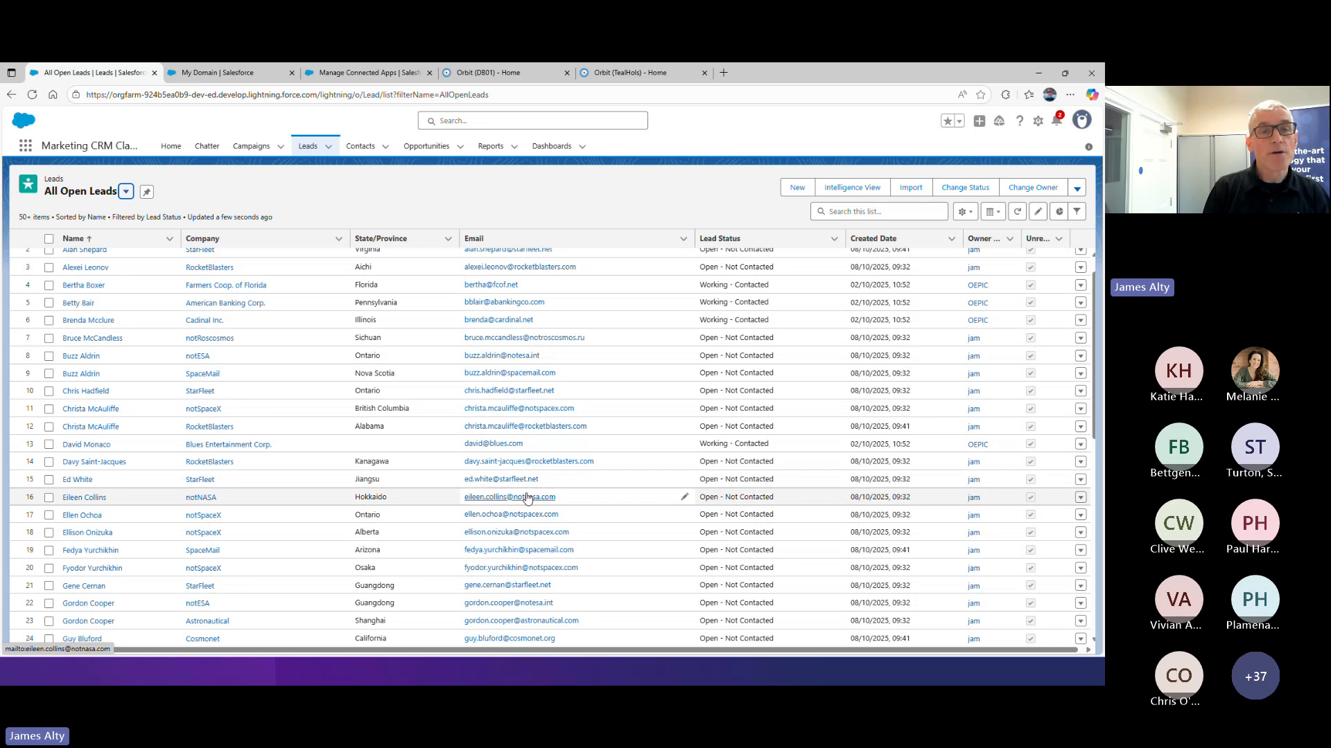
Switch to Orbit DB01 and, in Apteco Connect, create a Salesforce data source named with the presenter's first name plus "Demo SF Data Source"
click(460, 77)
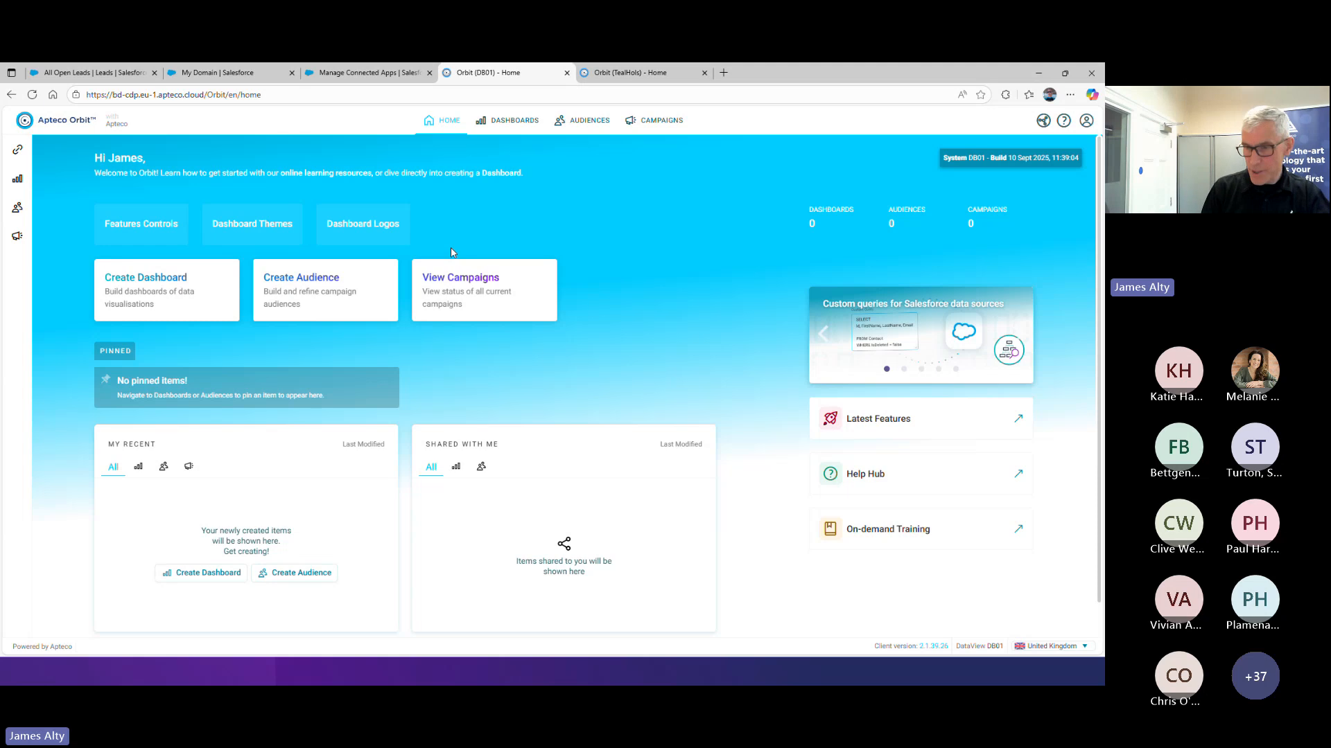
click(1044, 123)
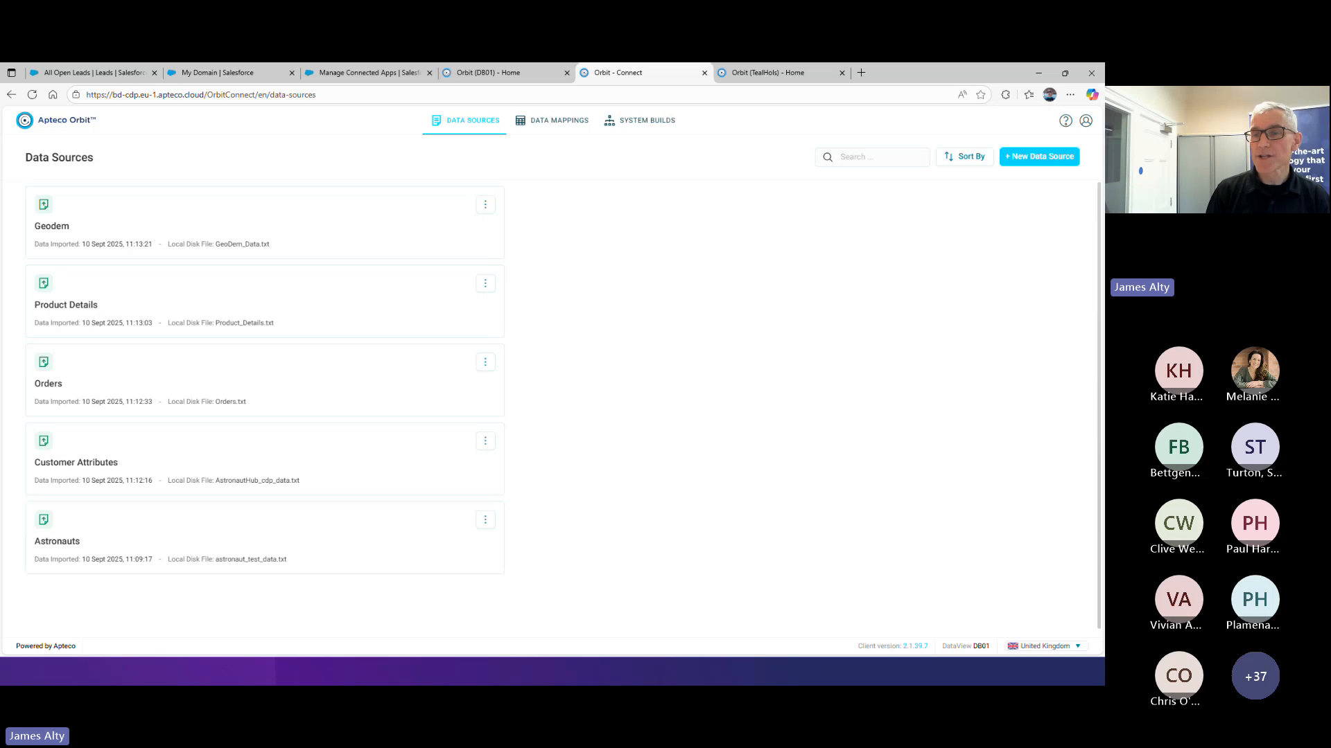
click(1027, 158)
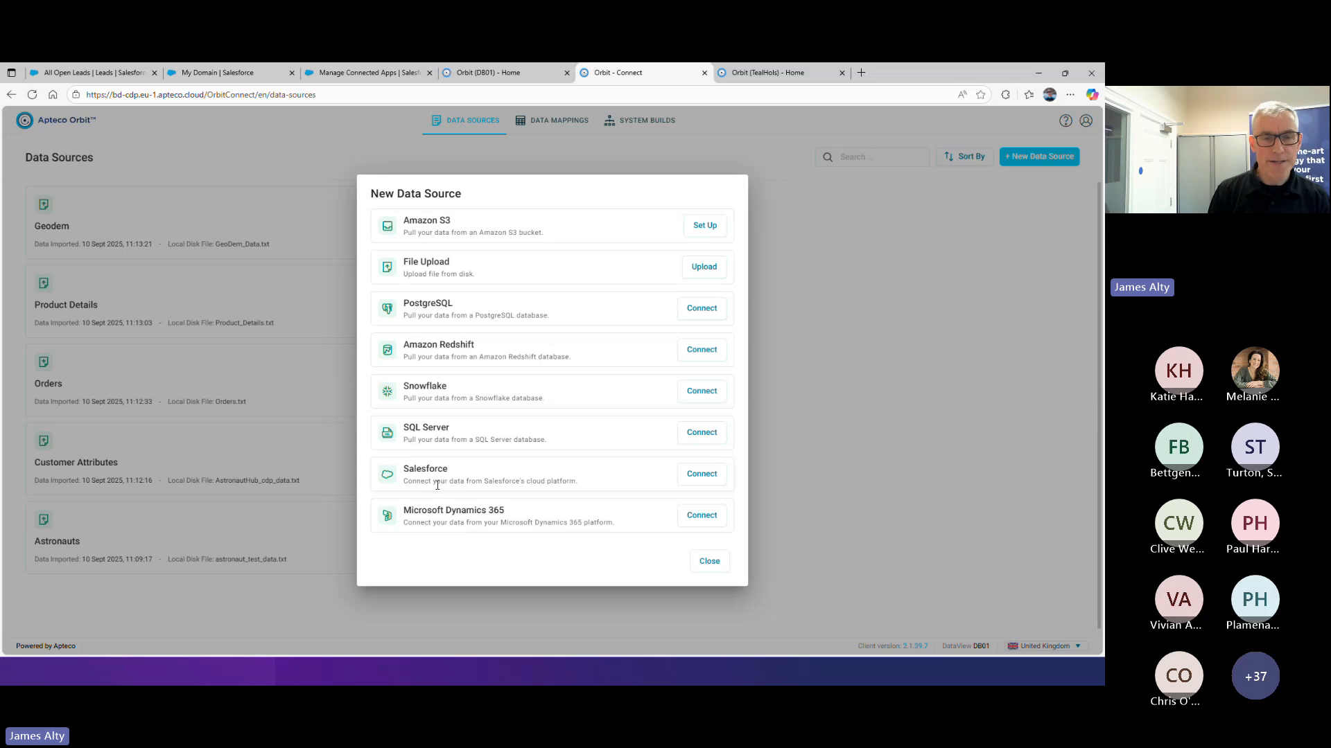
click(711, 475)
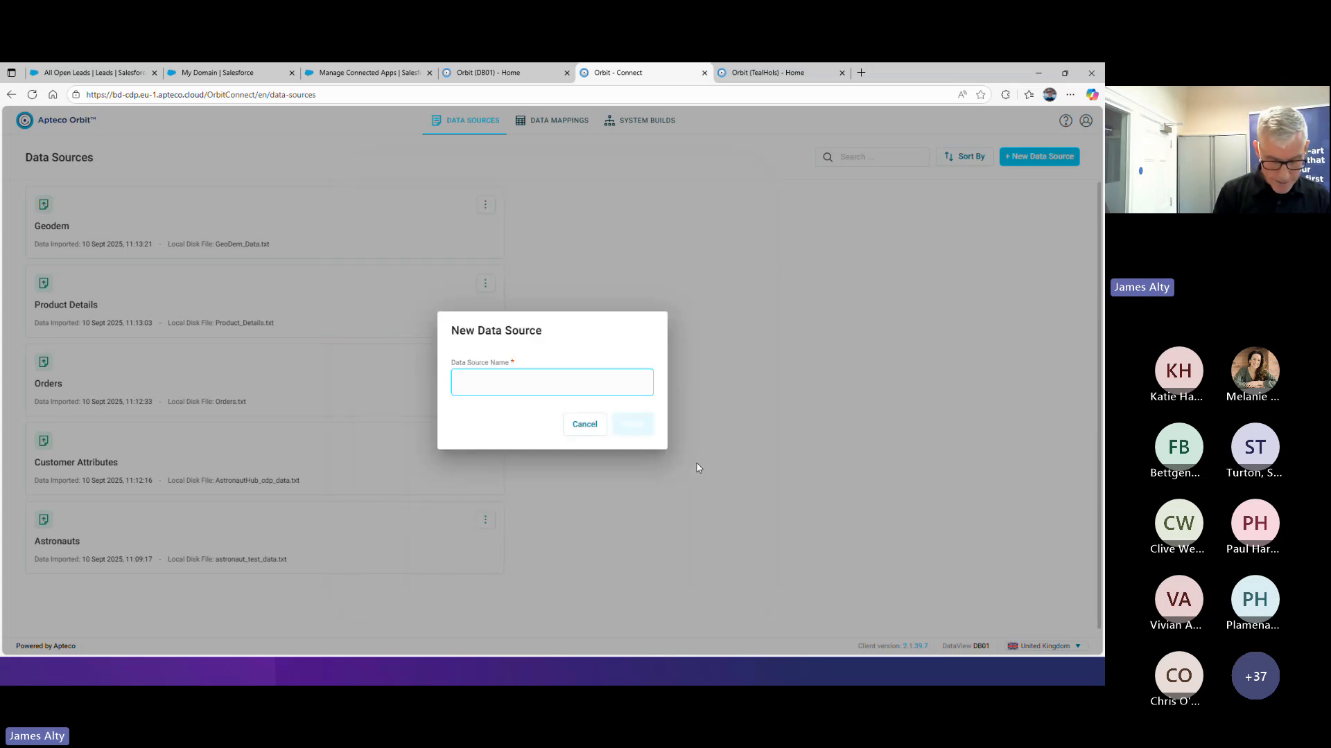
text(James Demo )
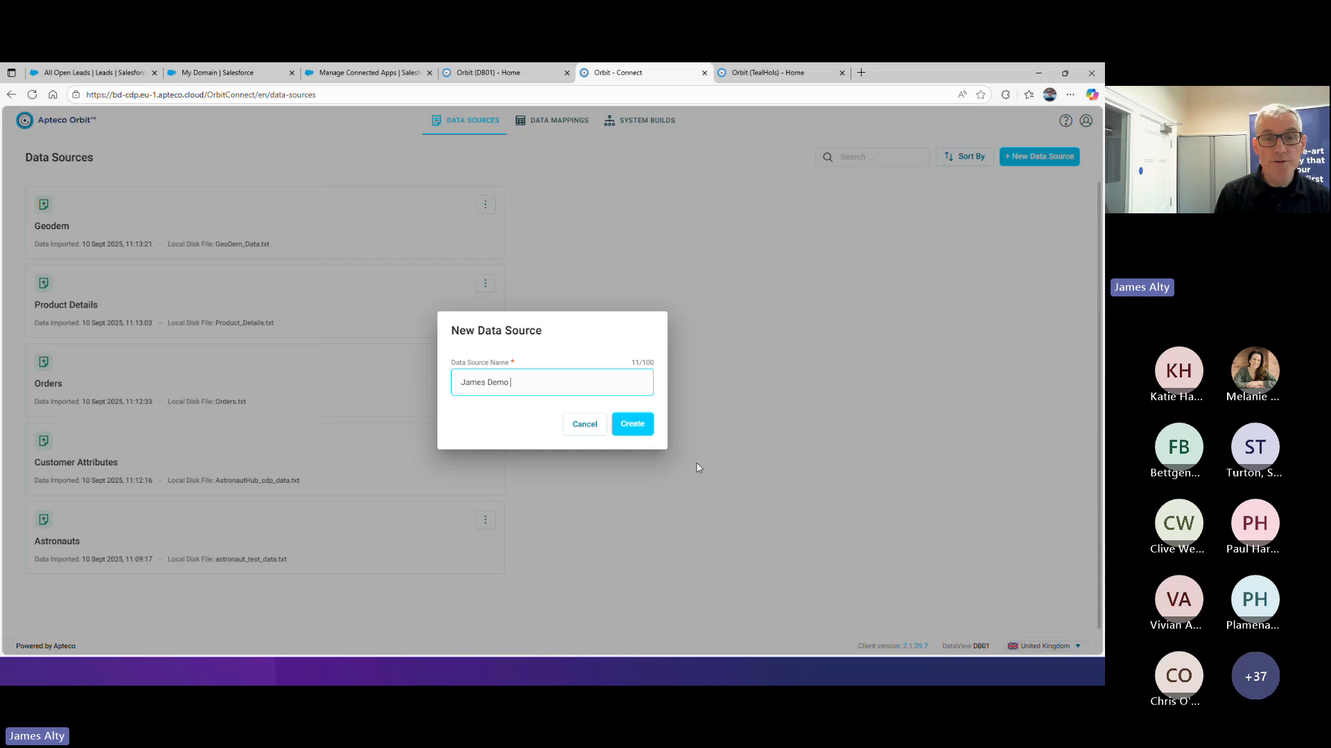
text(SF )
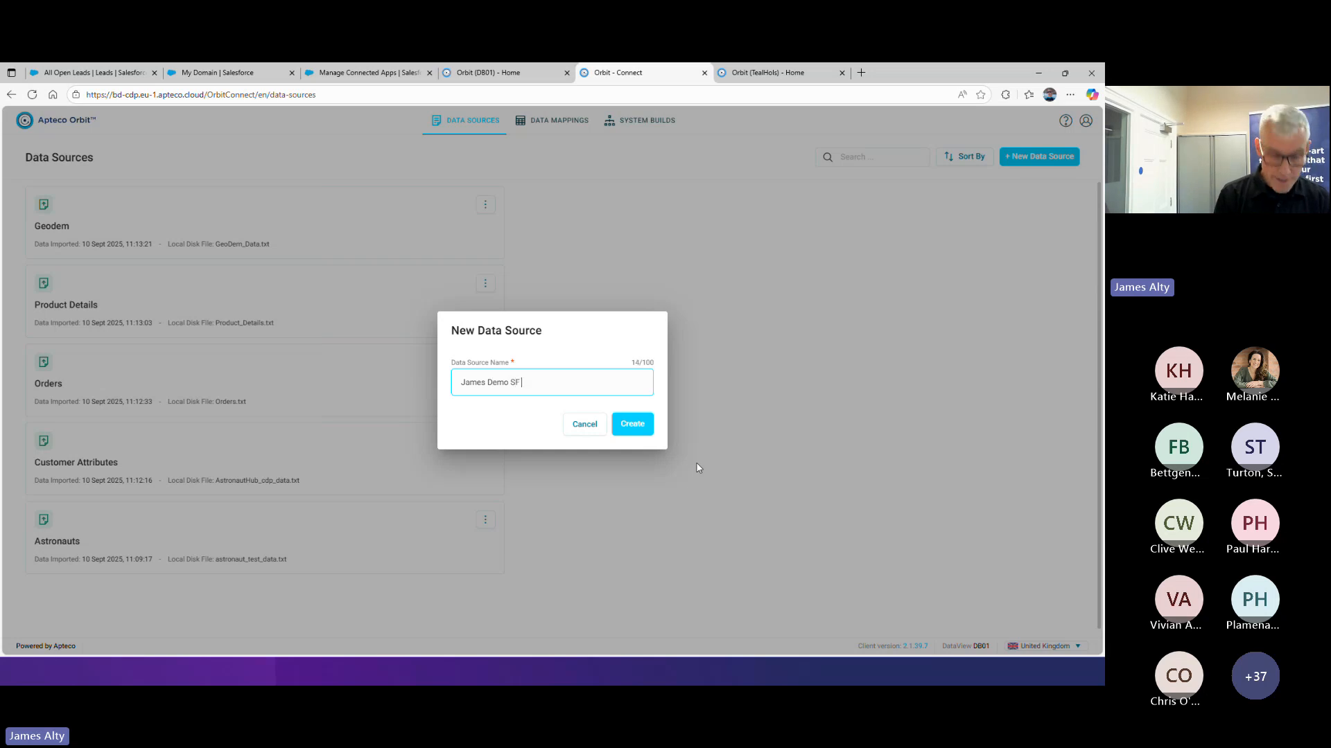
text(Das)
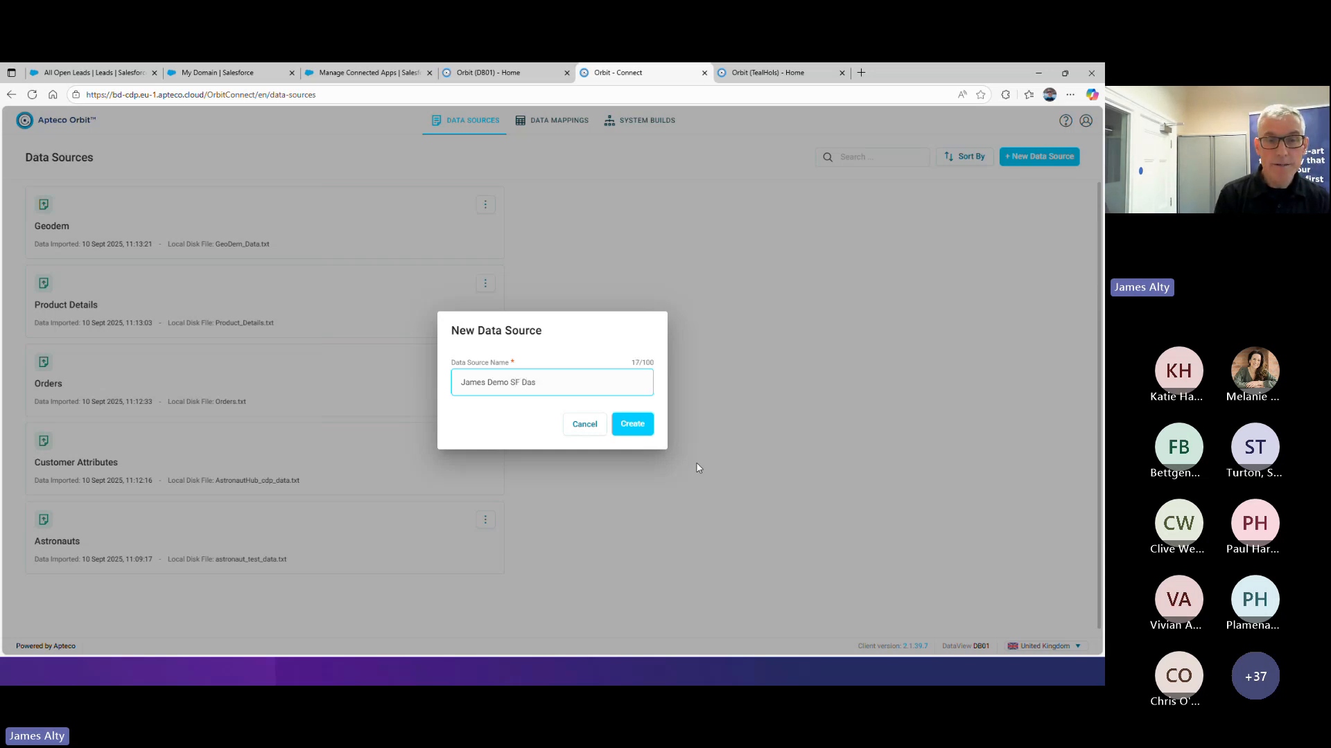
text(tta Source)
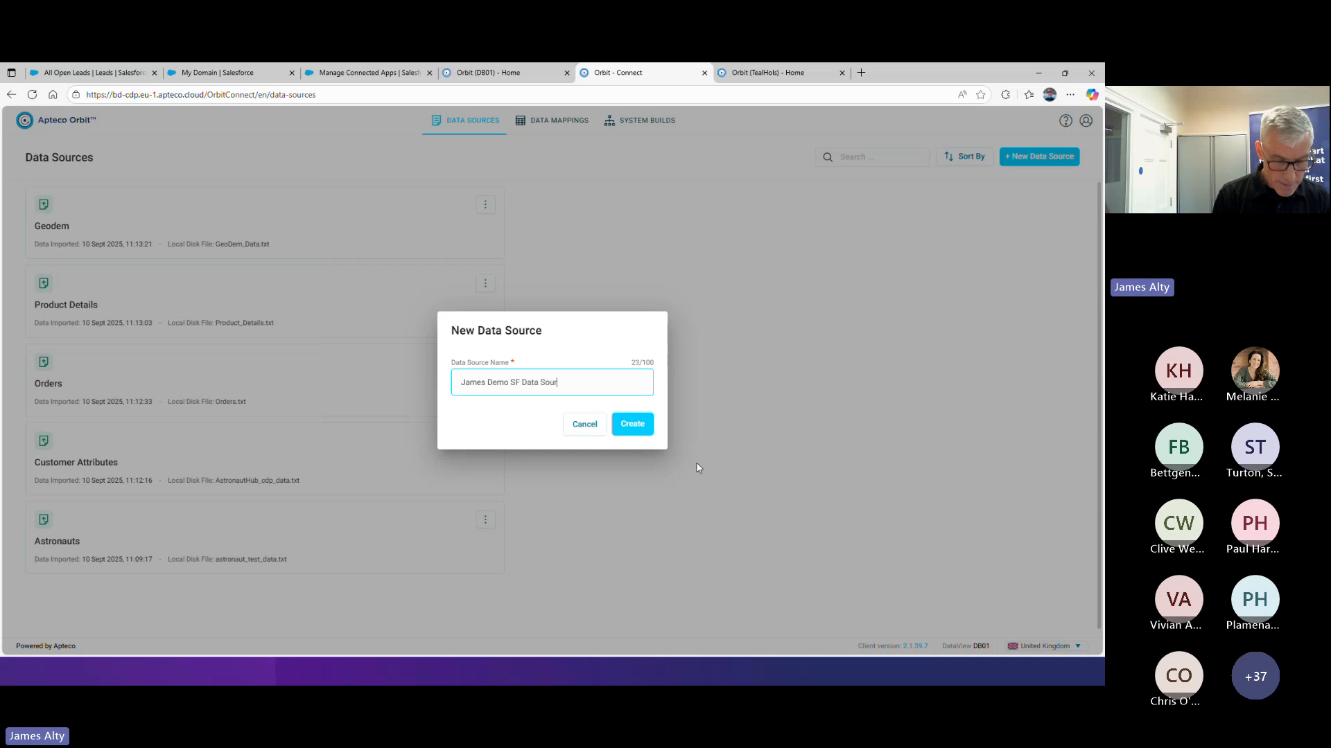
click(632, 424)
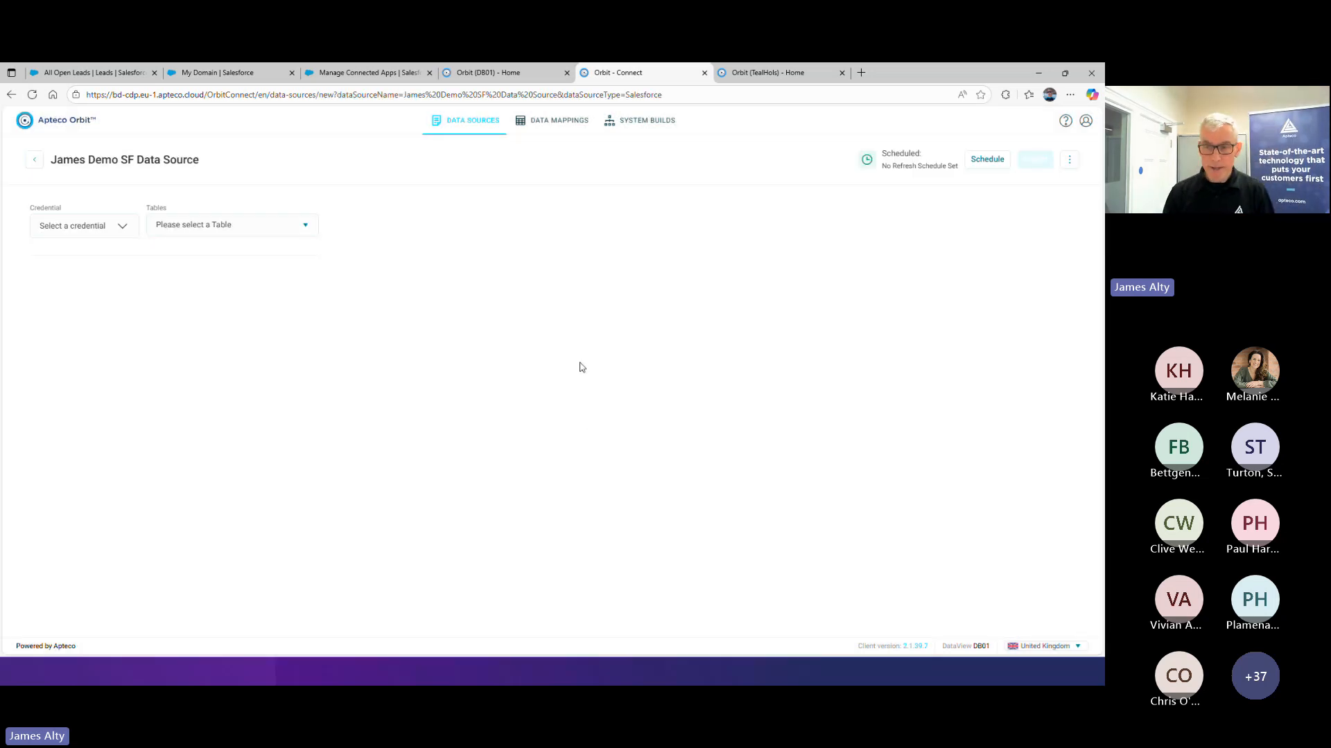
View the stored details of the first saved Salesforce client credential, the Salesforce Demo one, and close them without selecting it
click(81, 231)
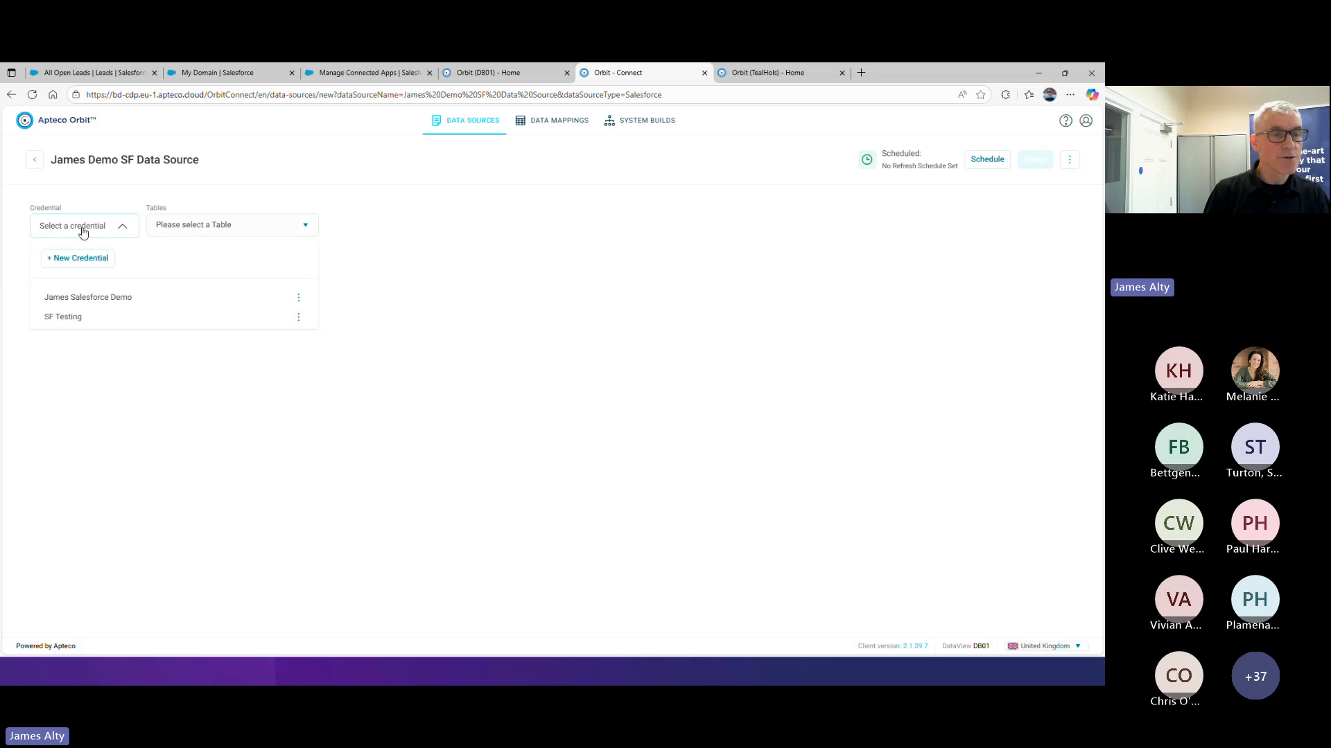
click(305, 303)
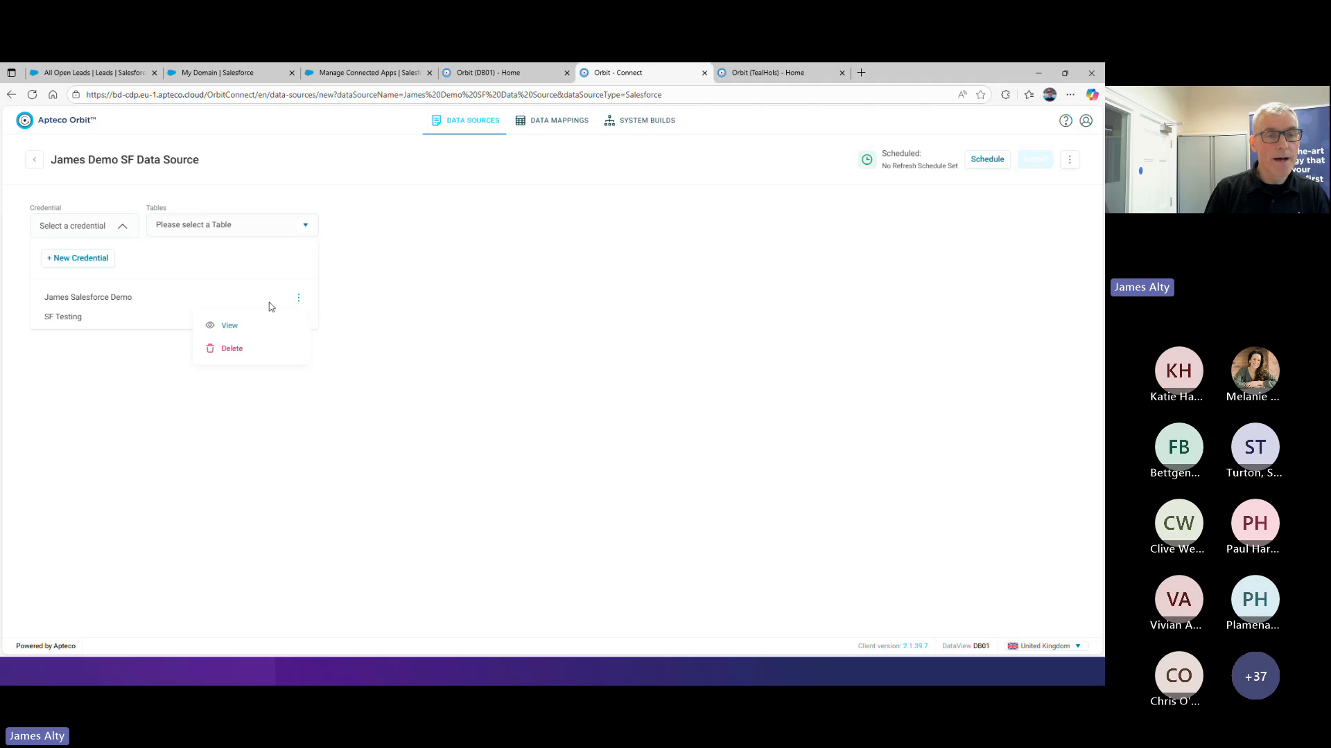
click(236, 325)
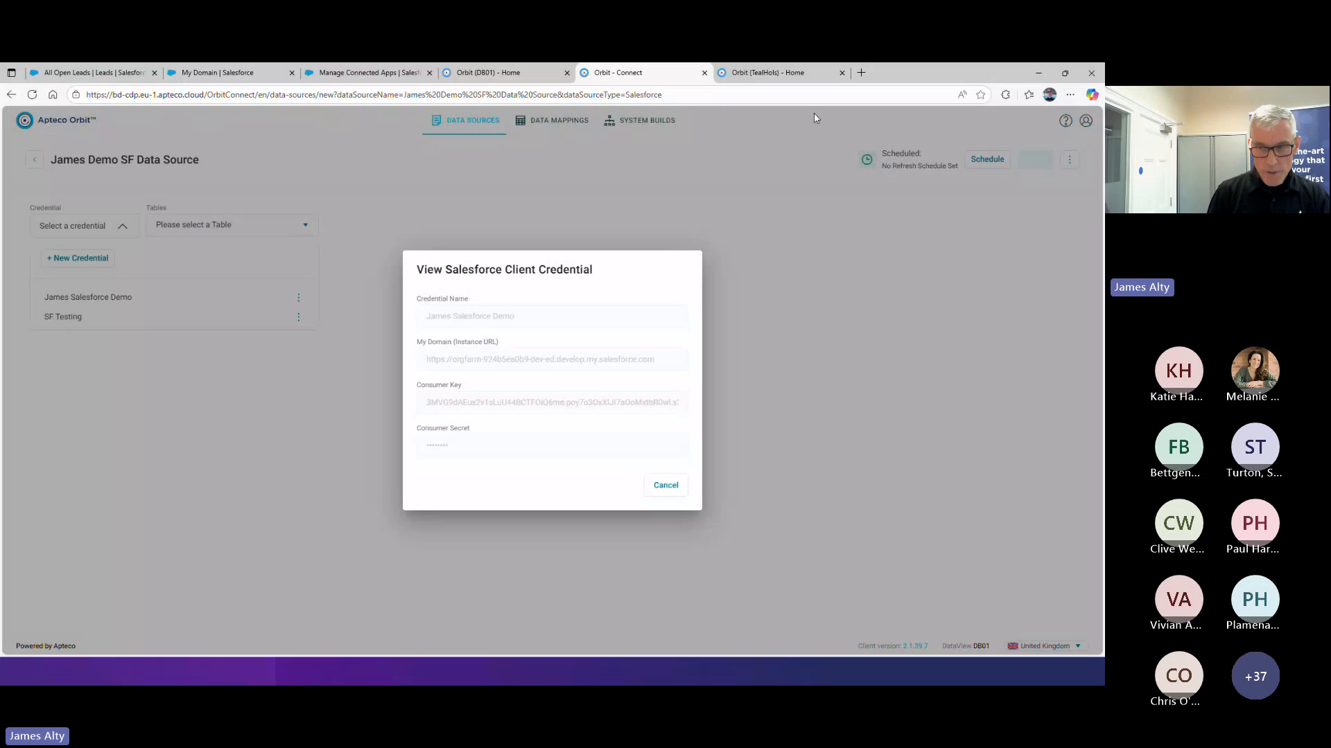
click(665, 486)
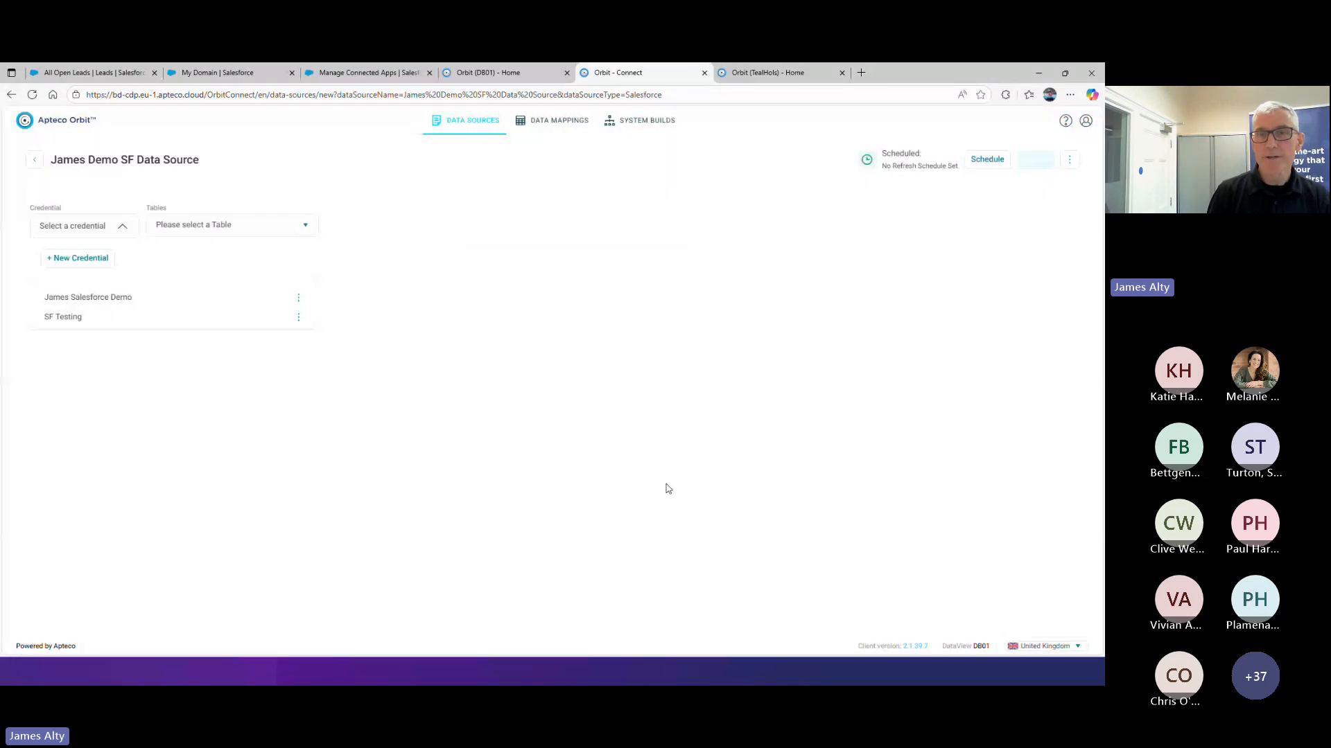
Open the Apteco Help Hub in a new browser page and go to the Orbit Connect topic on Salesforce data sources
click(860, 74)
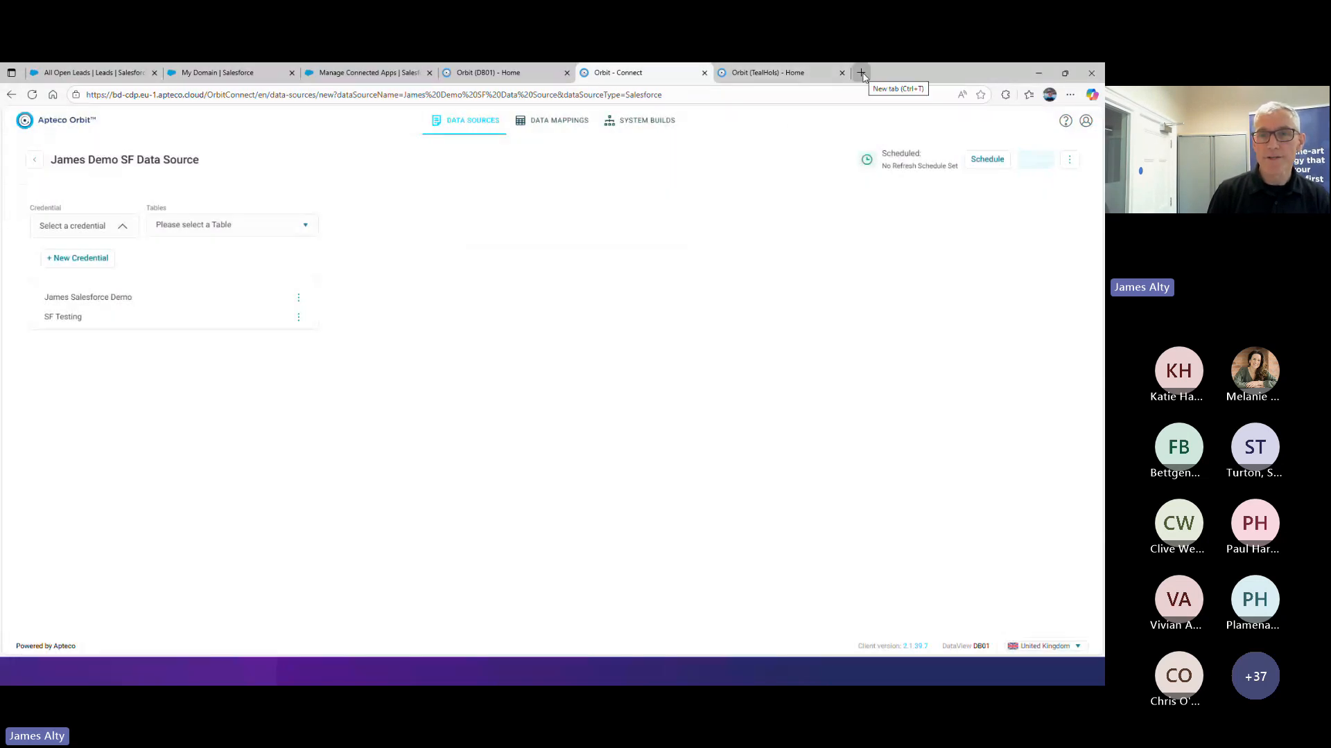
text(help)
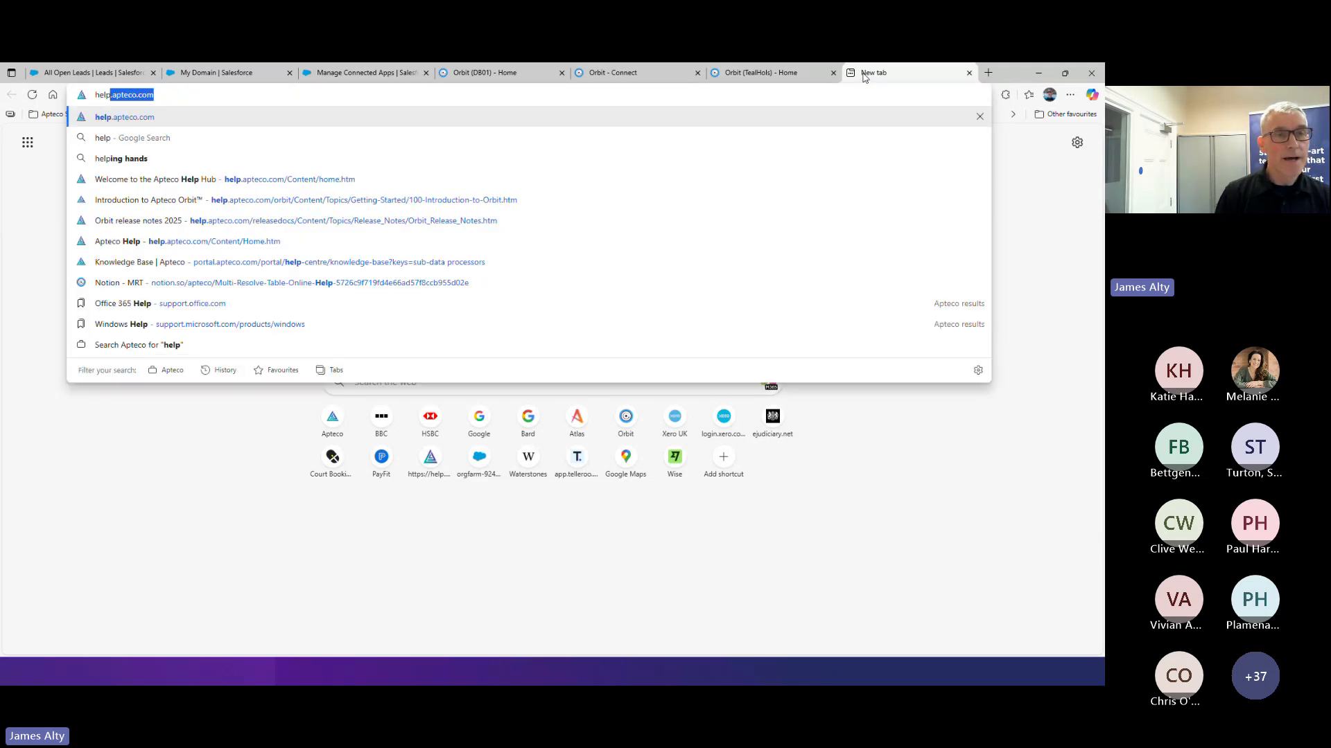
key(Return)
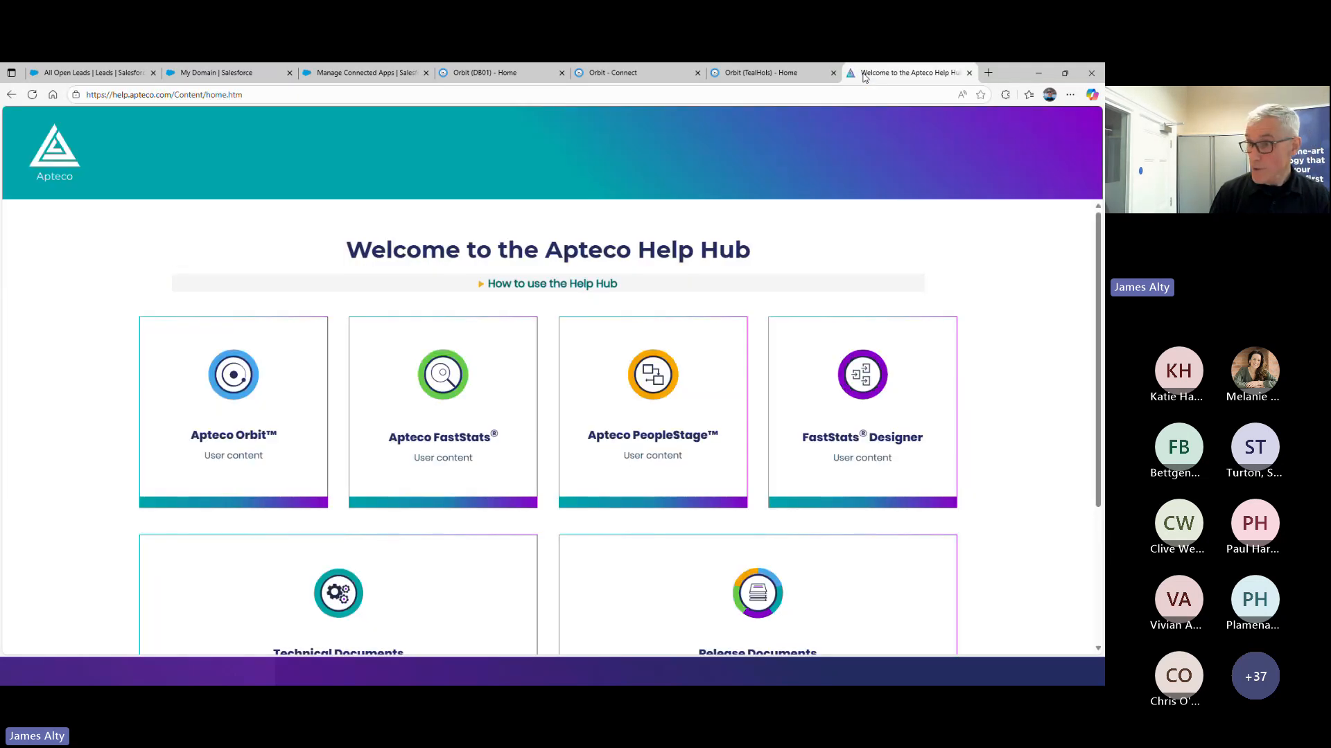
click(251, 409)
click(88, 317)
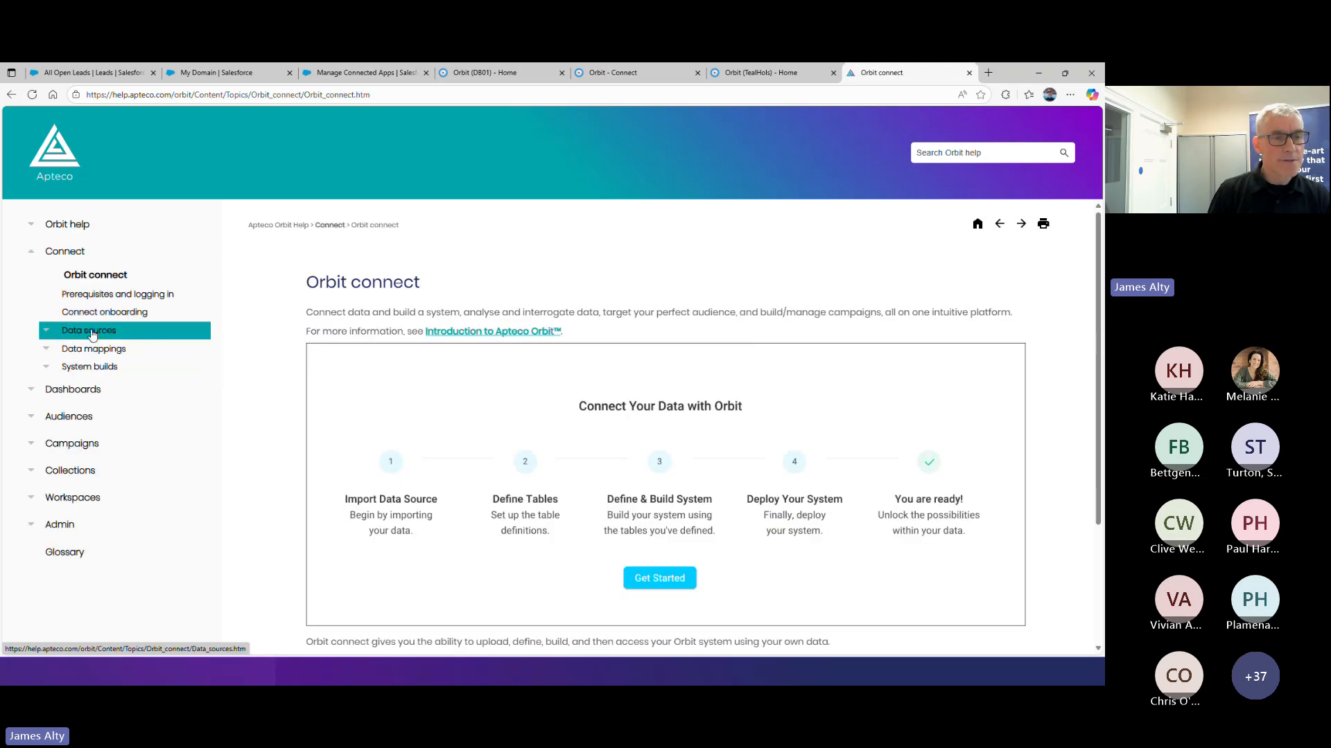
click(92, 332)
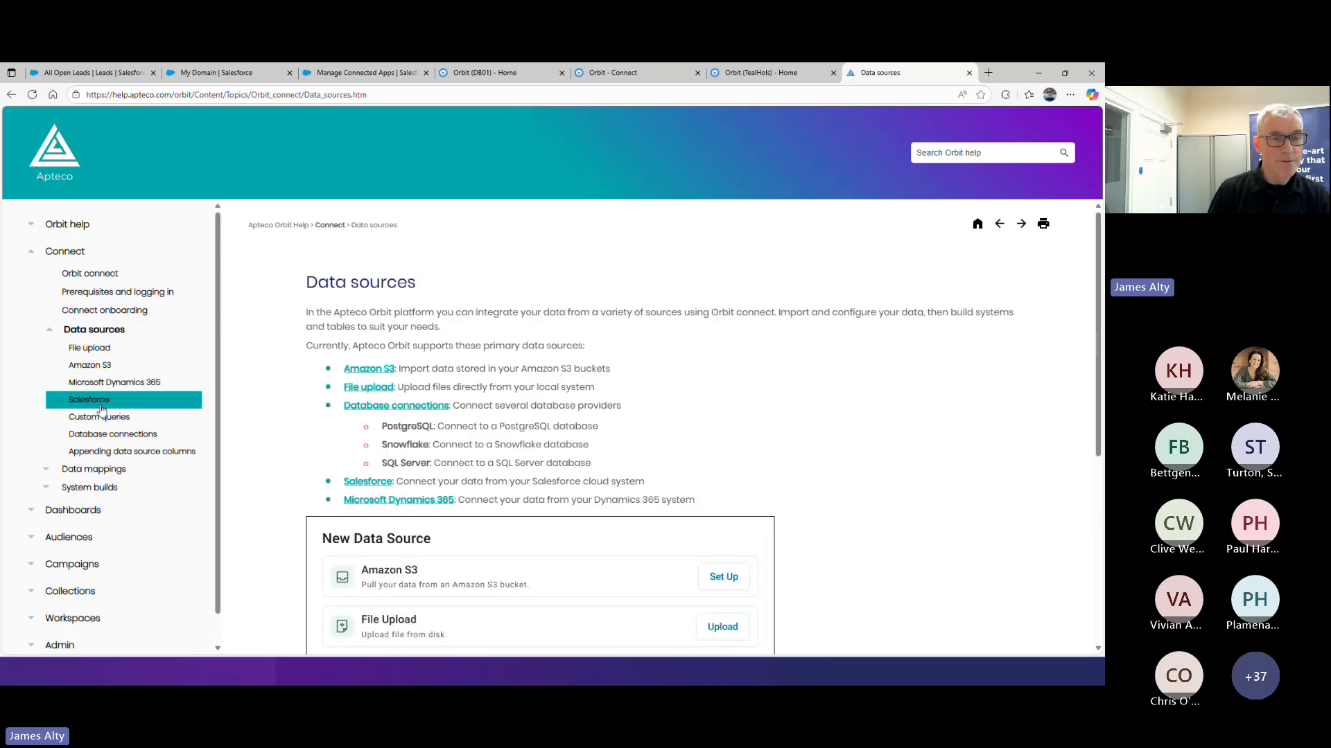
click(100, 401)
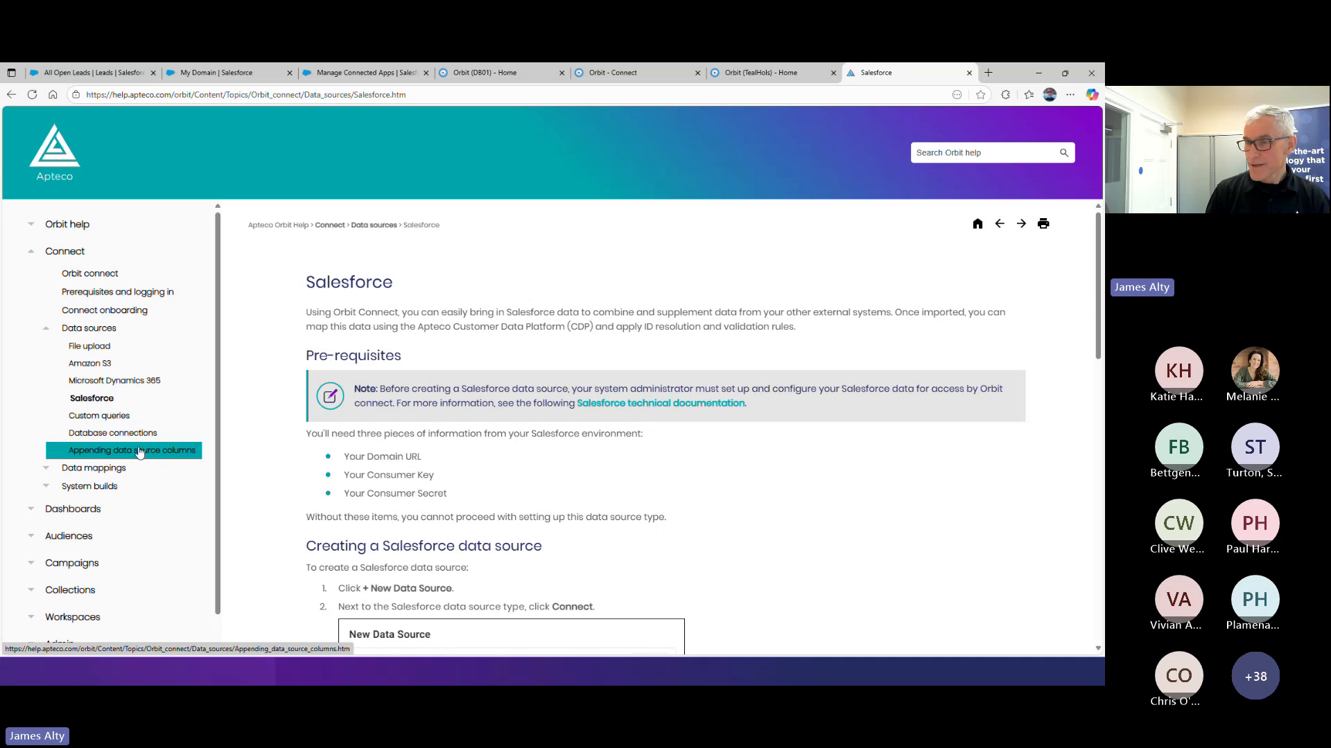
Read the instructions for creating a Salesforce data source, including the credential details required
scroll(605, 492, down, 2)
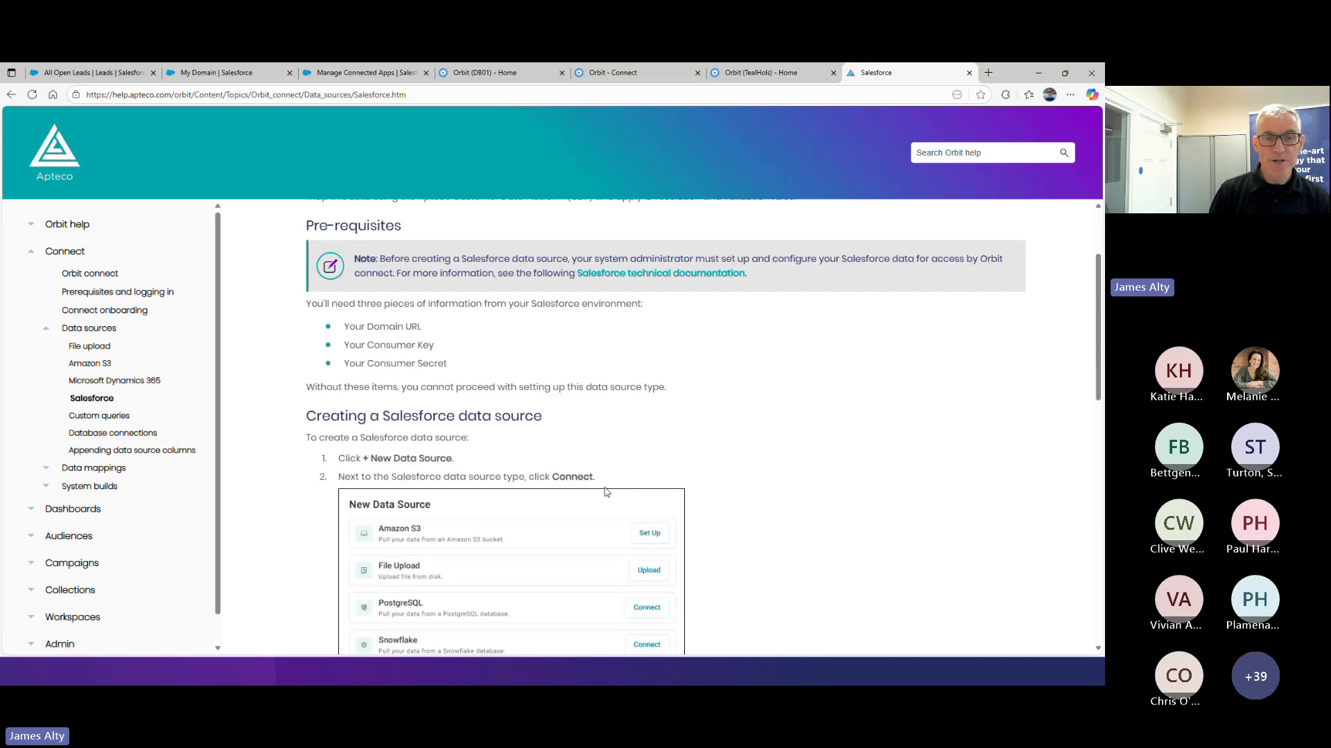
scroll(605, 492, down, 5)
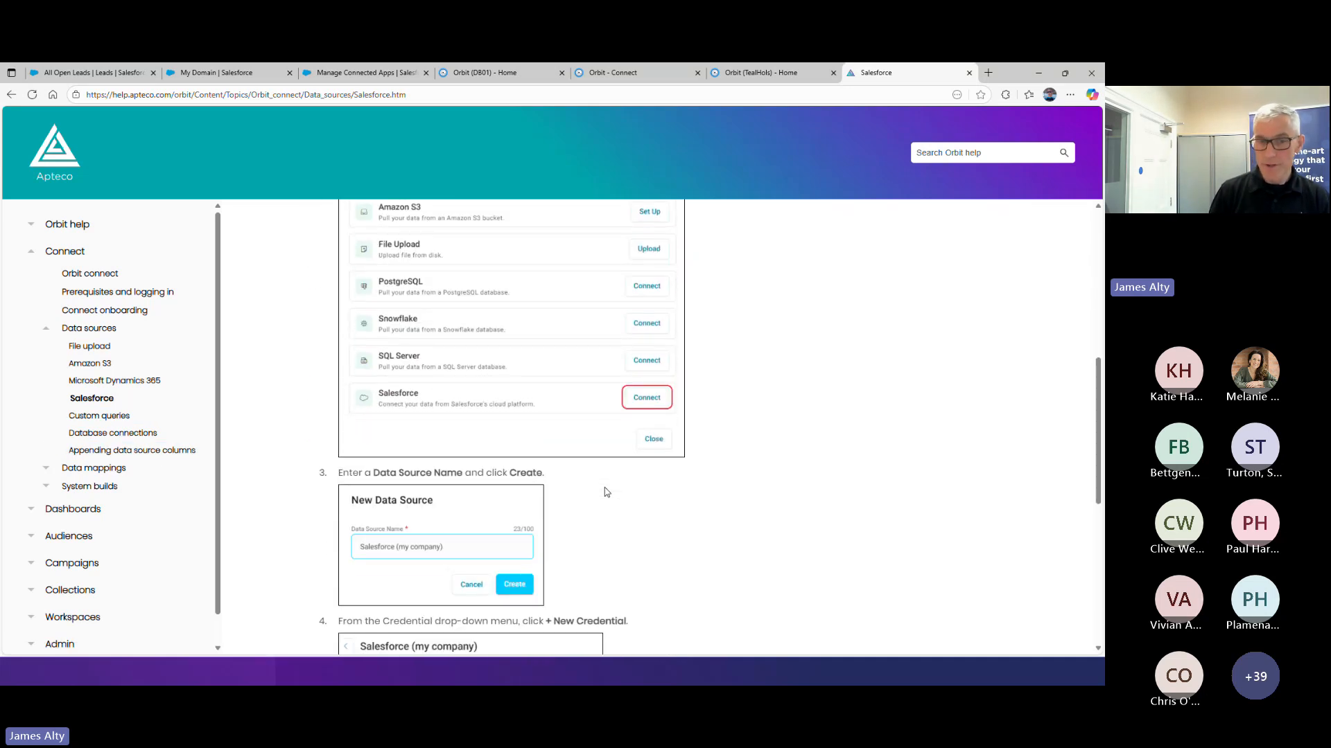
scroll(605, 492, down, 4)
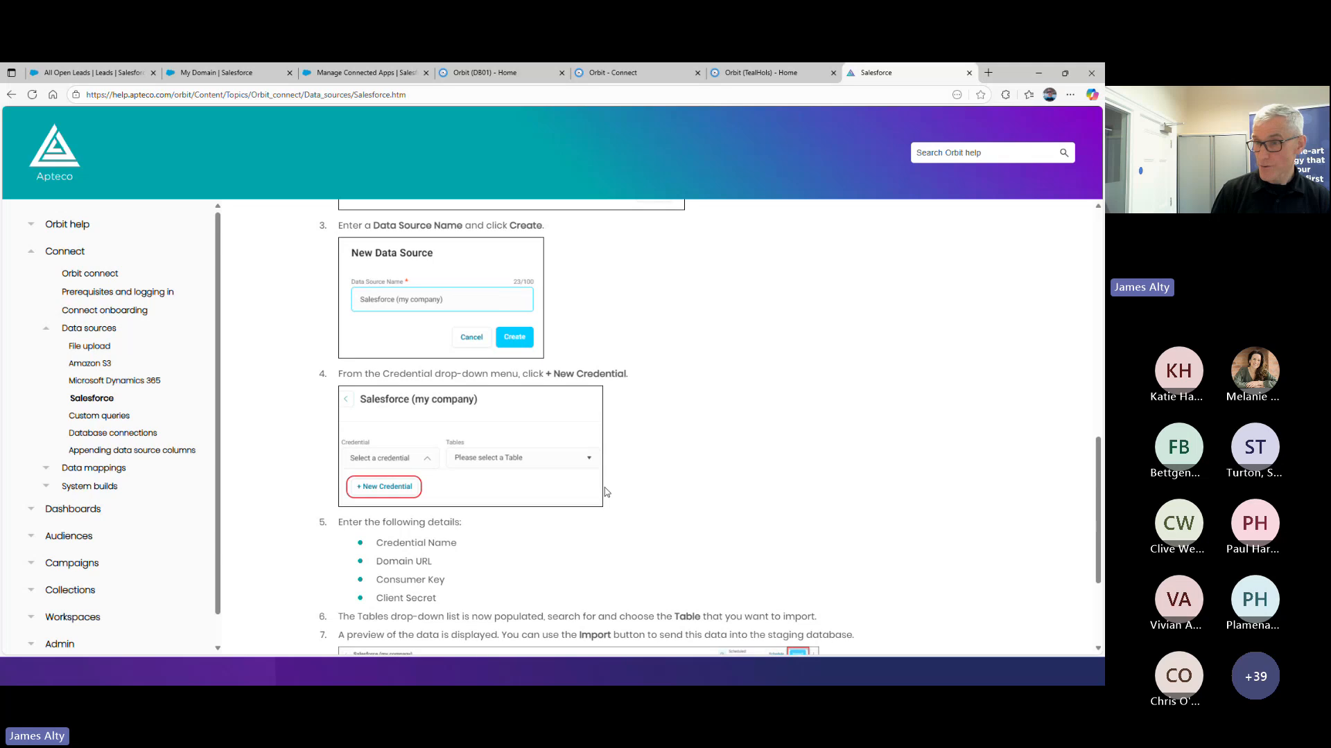
scroll(558, 496, down, 3)
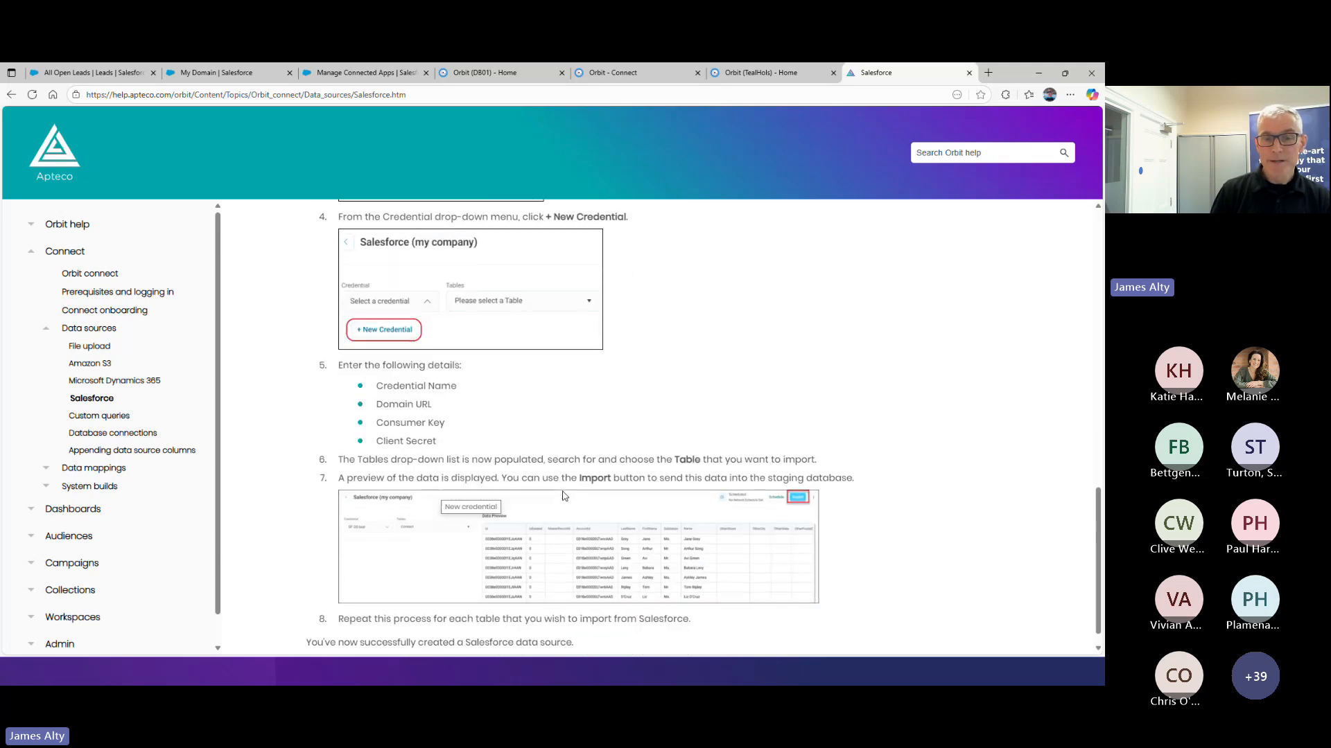
scroll(563, 496, down, 1)
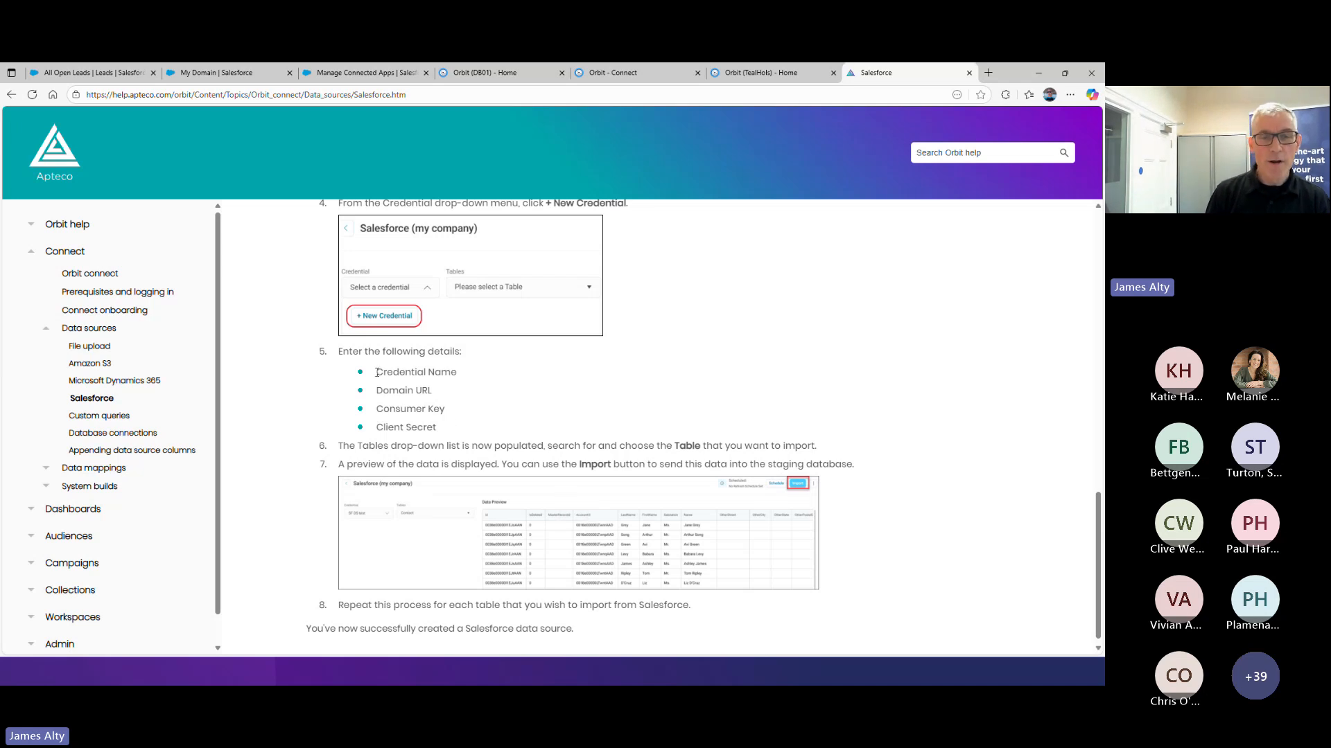
drag(379, 373, 408, 410)
click(397, 406)
Open the linked Salesforce technical documentation and read how to find the Salesforce domain URL
scroll(539, 409, up, 12)
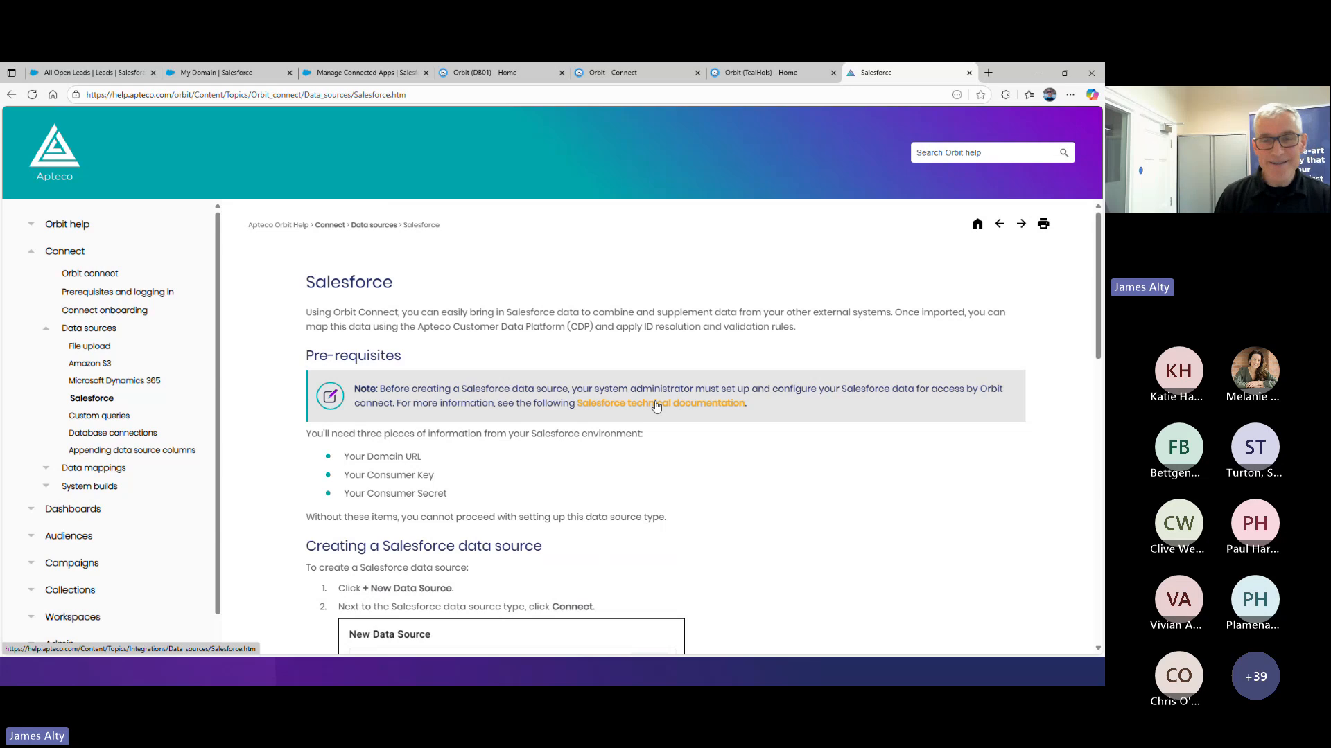
click(656, 408)
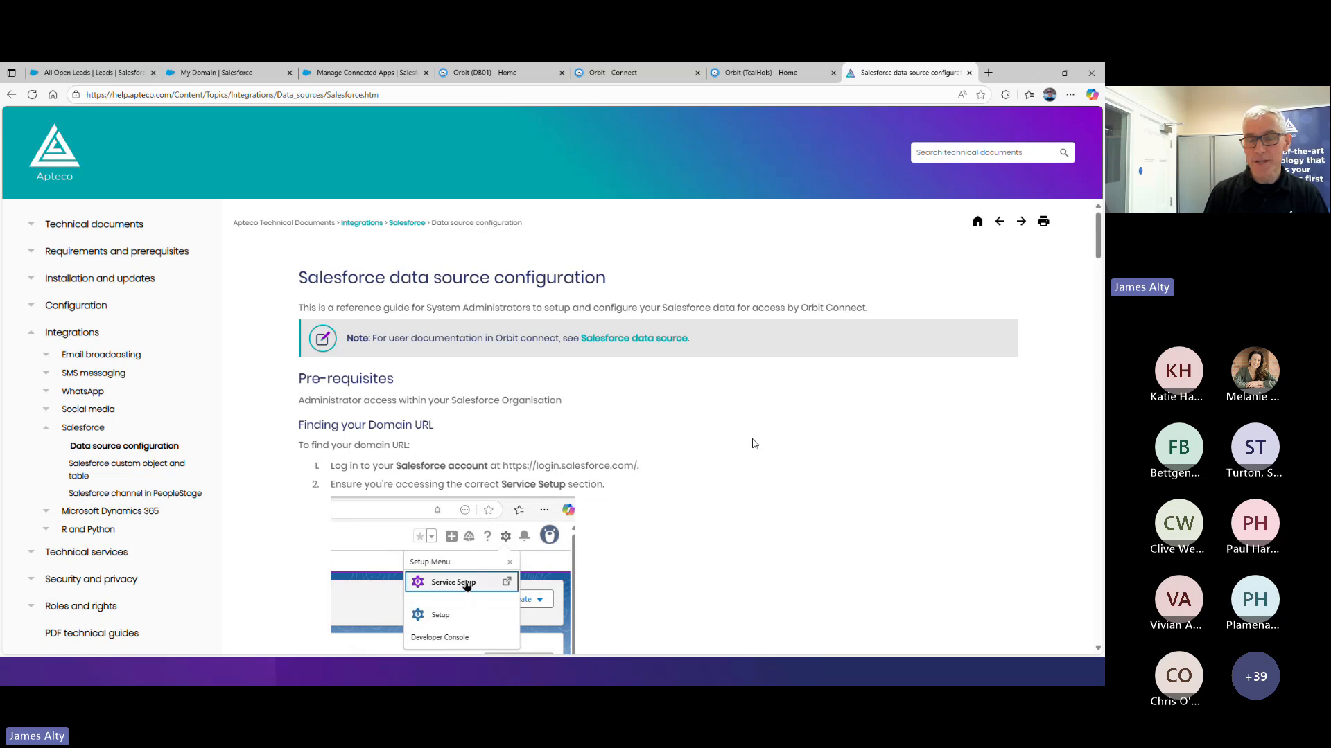
scroll(755, 442, down, 1)
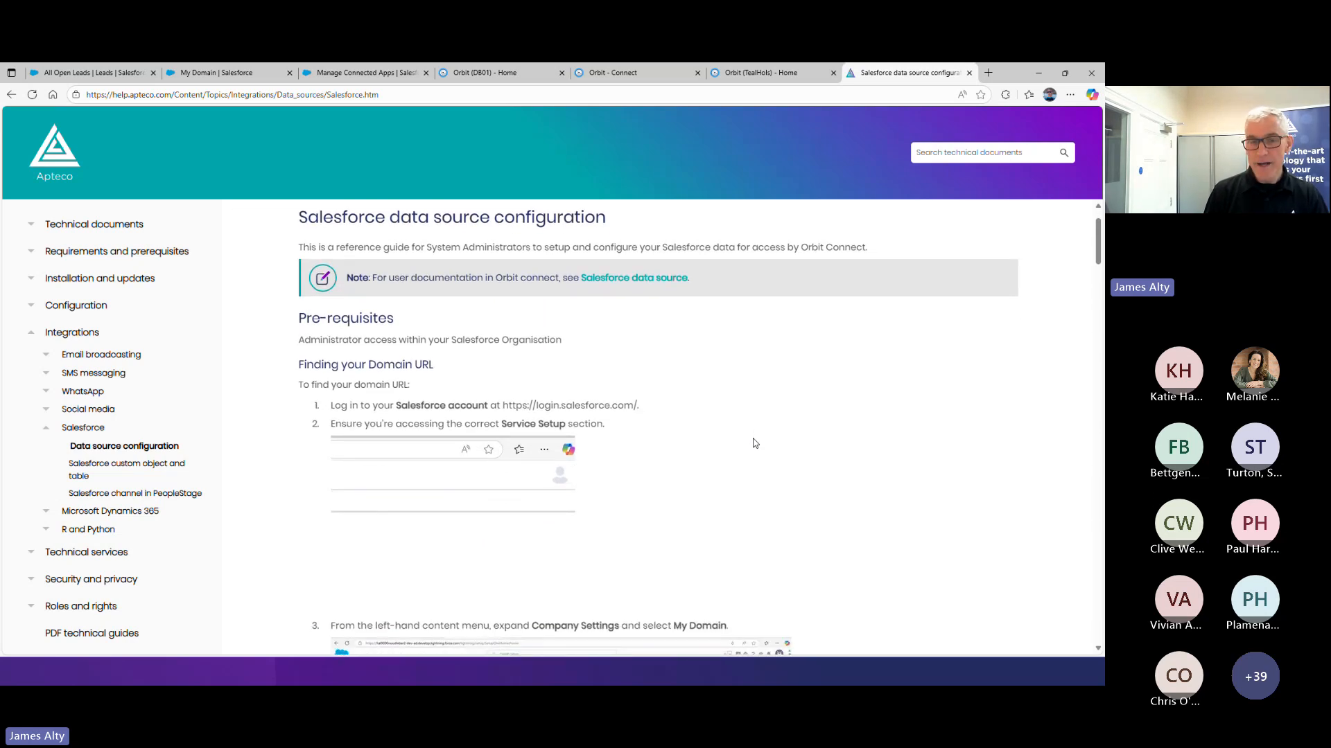
scroll(755, 443, down, 1)
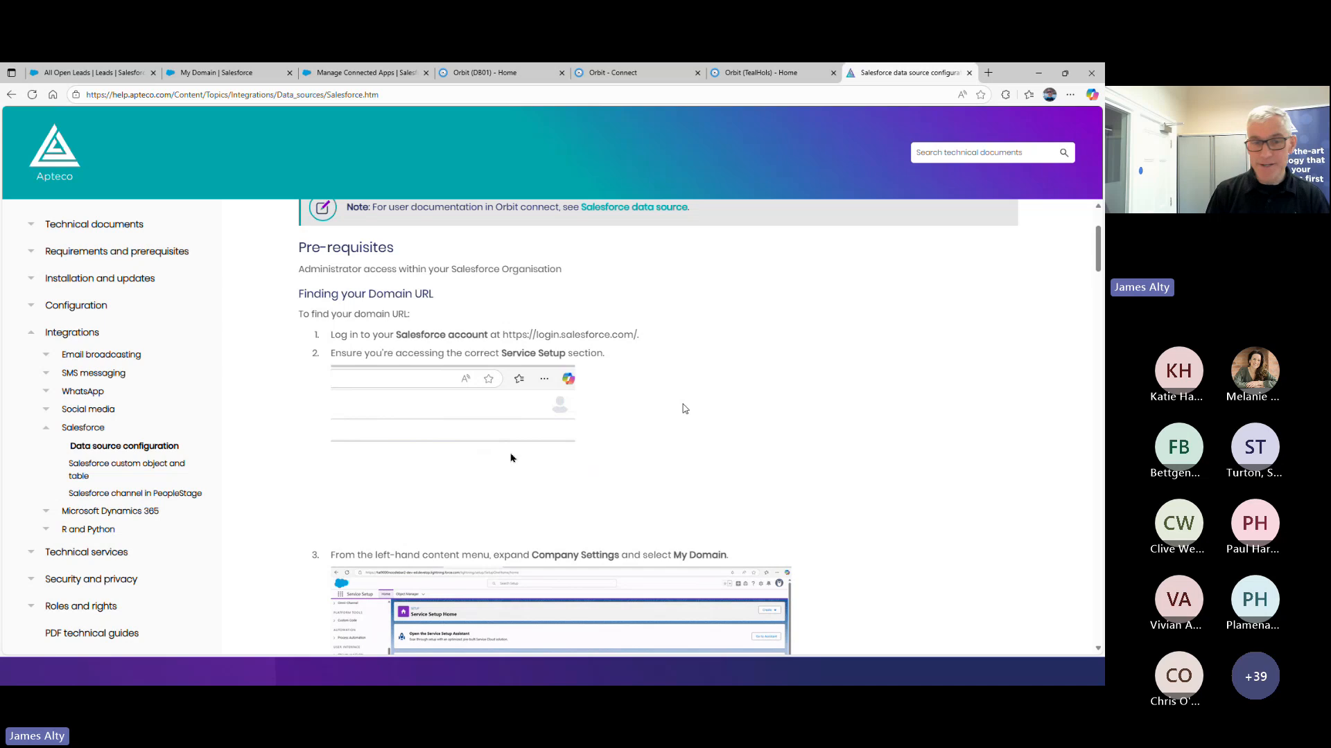
scroll(684, 409, down, 3)
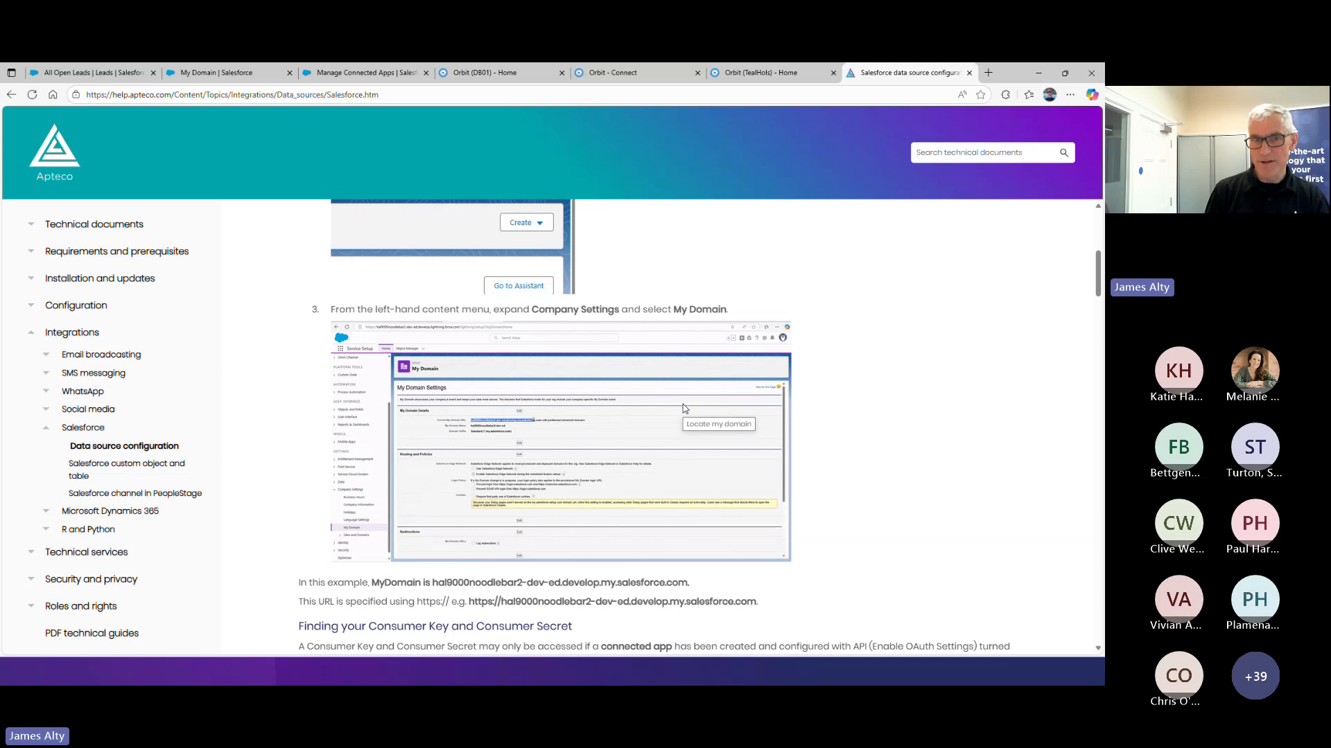
scroll(804, 399, down, 1)
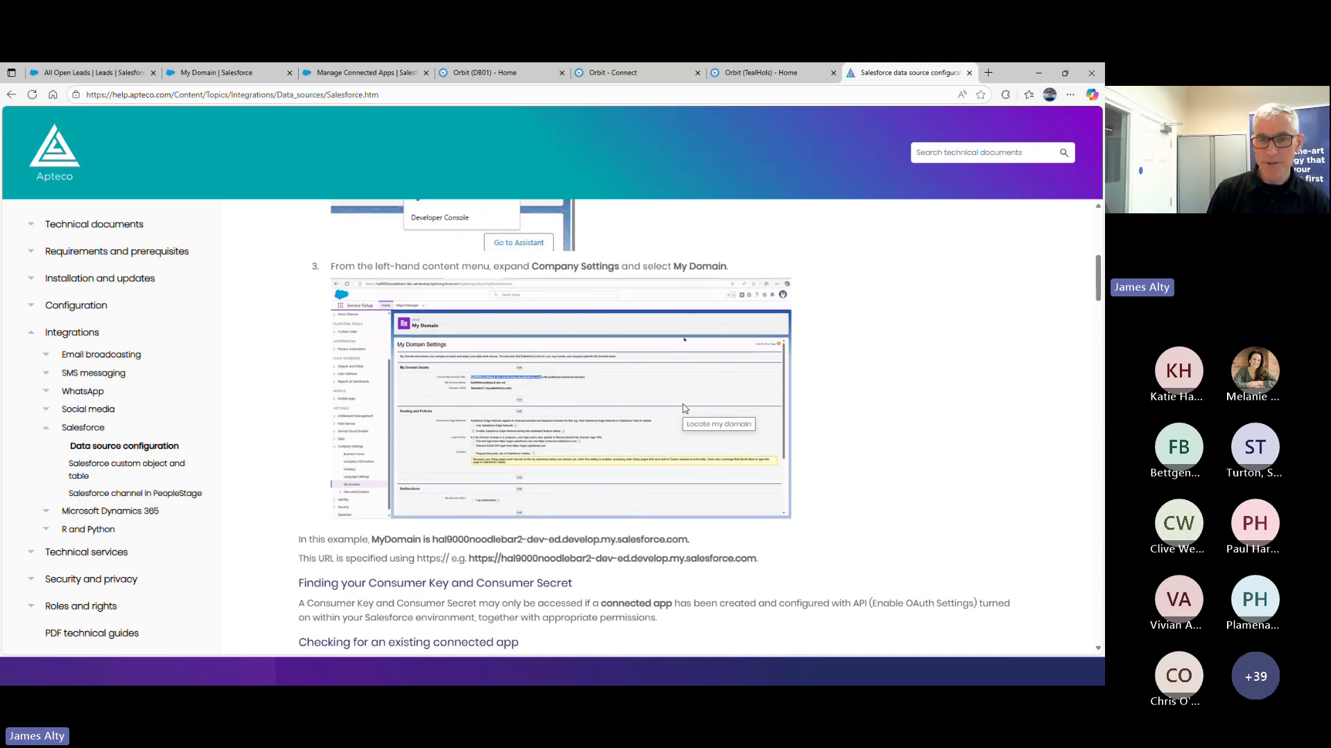
scroll(846, 392, down, 2)
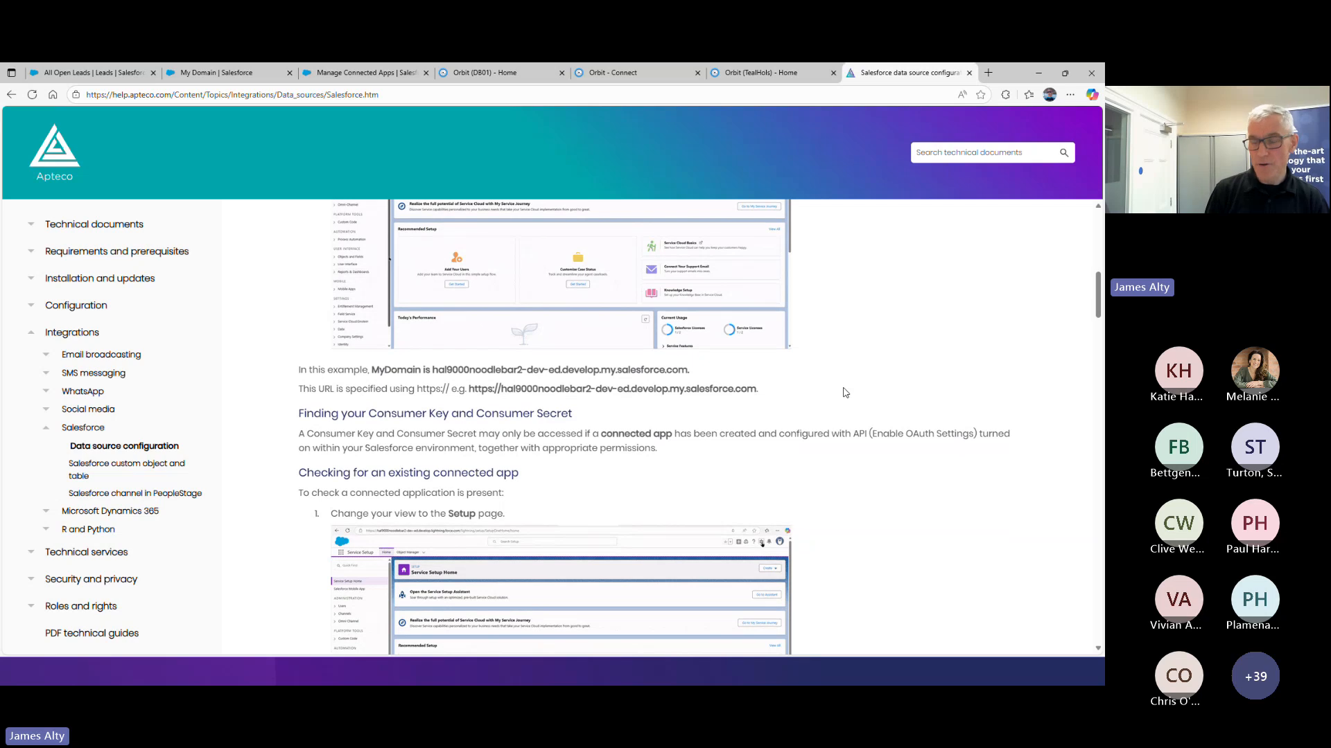
Read the documentation sections on checking for an existing connected app and creating a new one with OAuth settings
scroll(846, 393, down, 1)
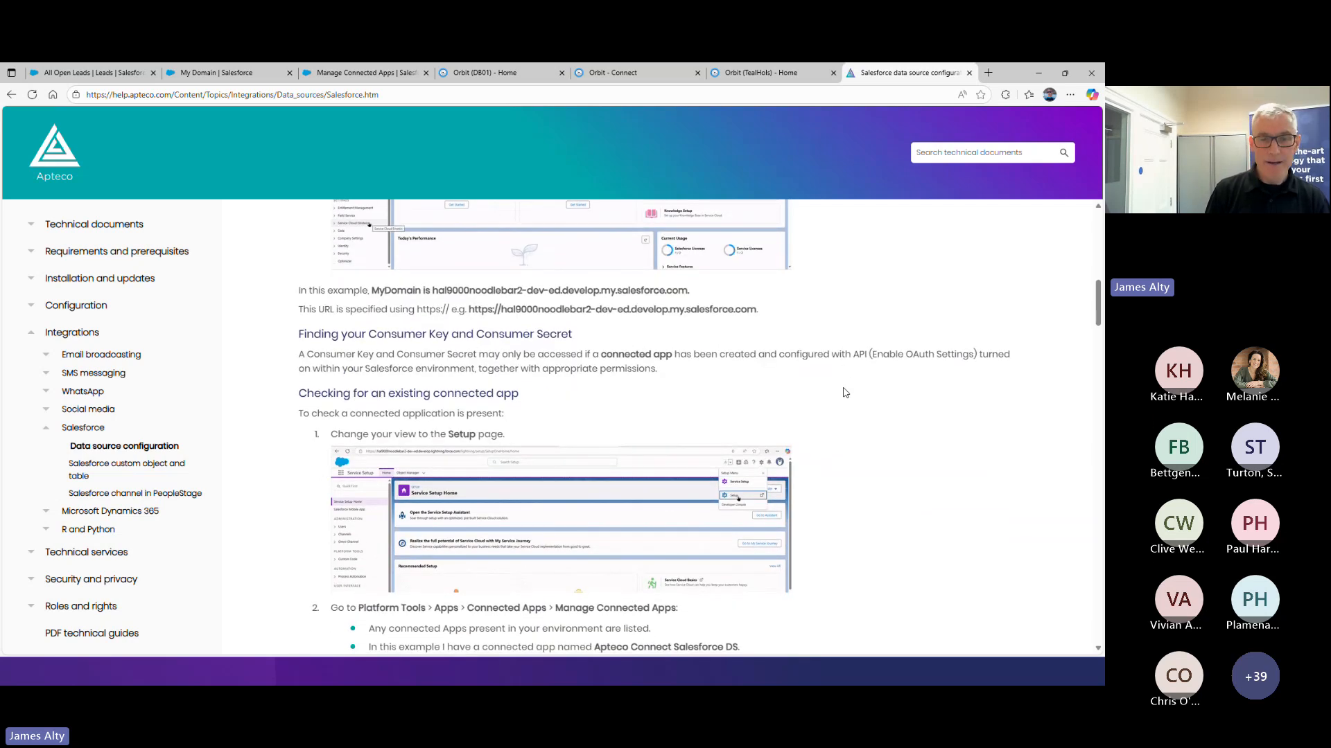
scroll(845, 393, down, 1)
scroll(846, 392, down, 1)
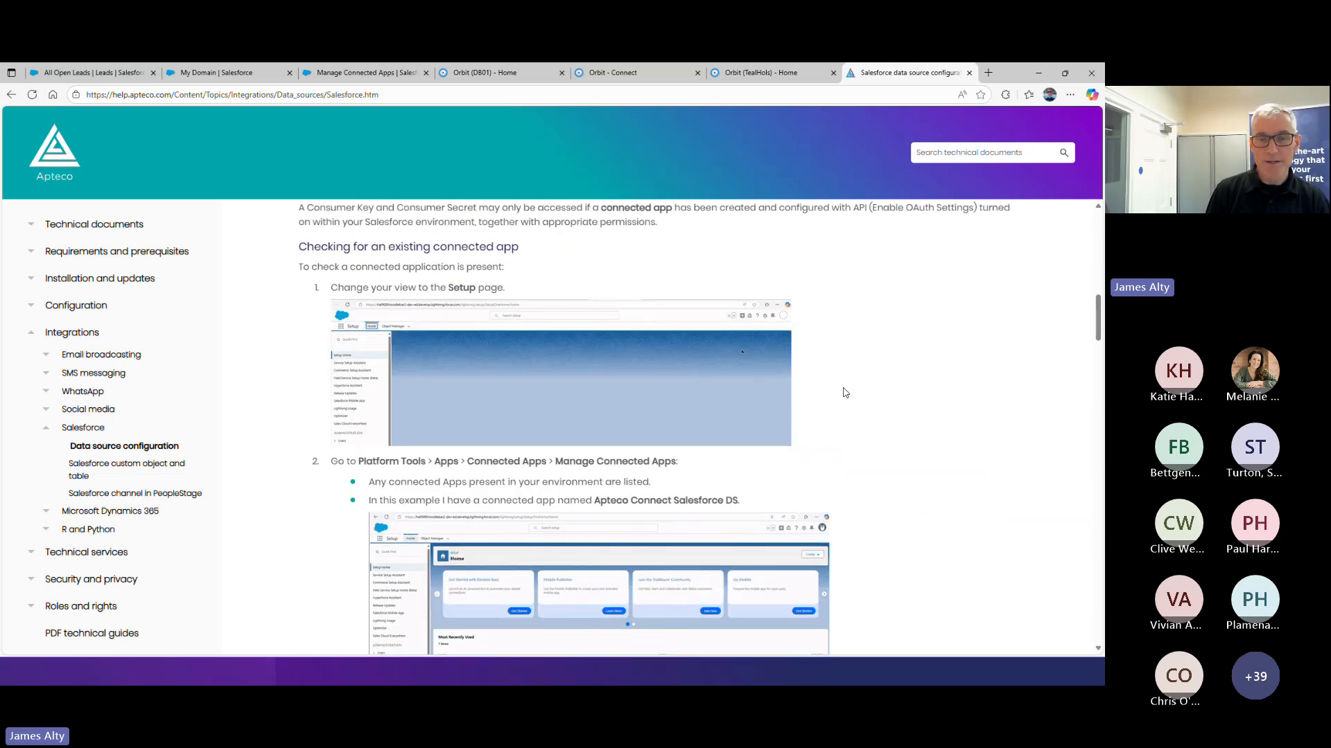
scroll(845, 392, down, 1)
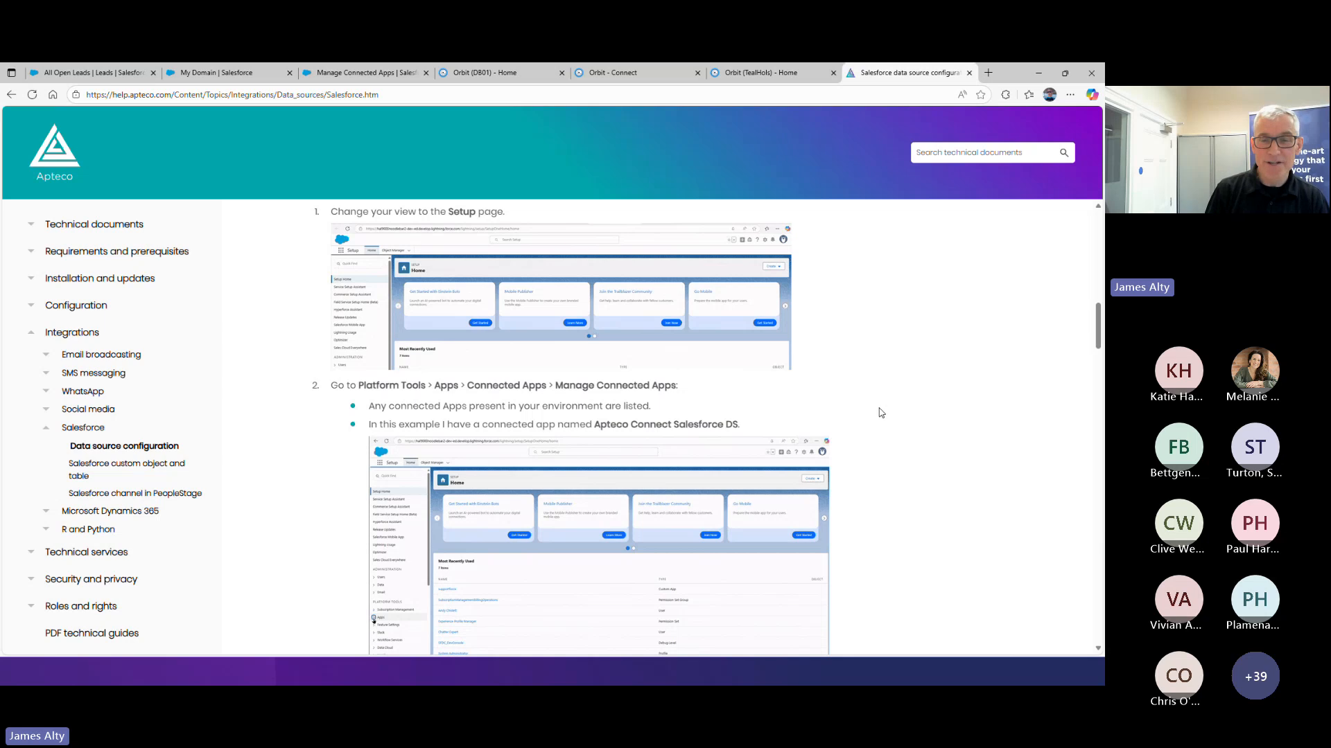
scroll(880, 413, down, 7)
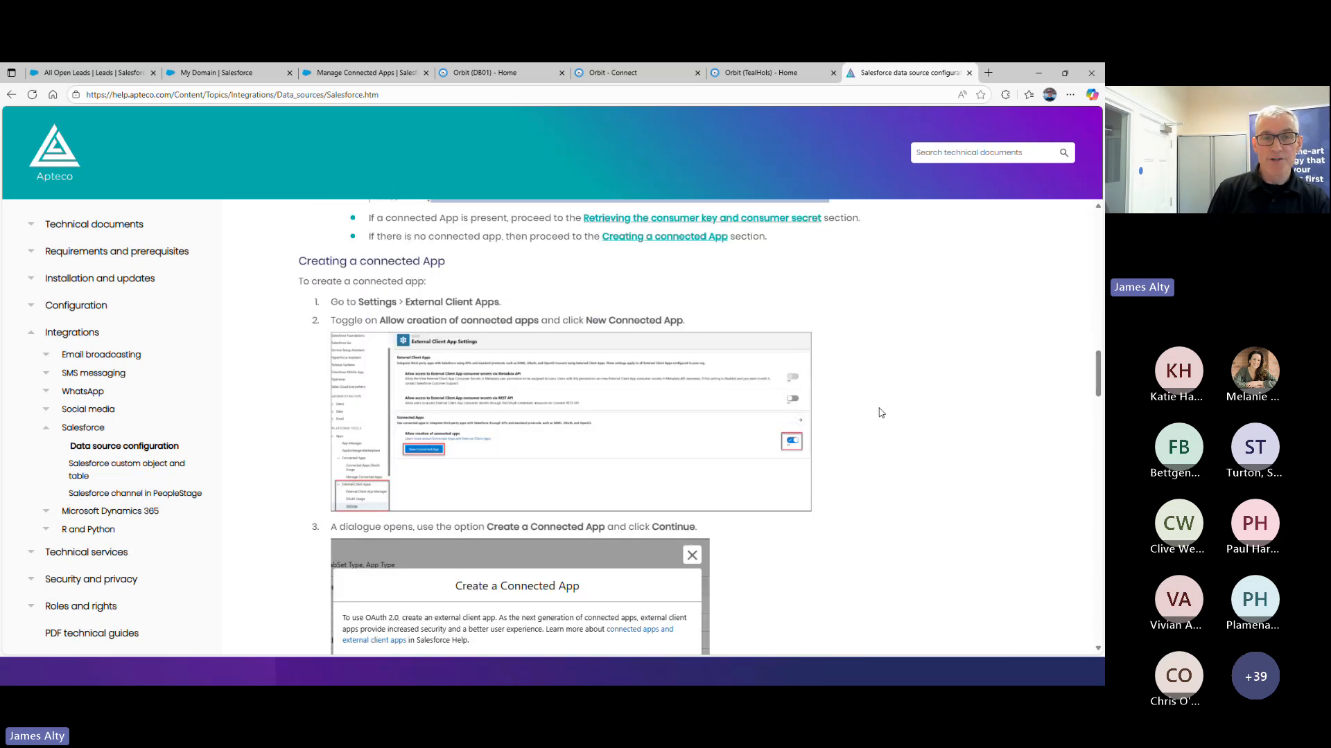
scroll(880, 413, down, 8)
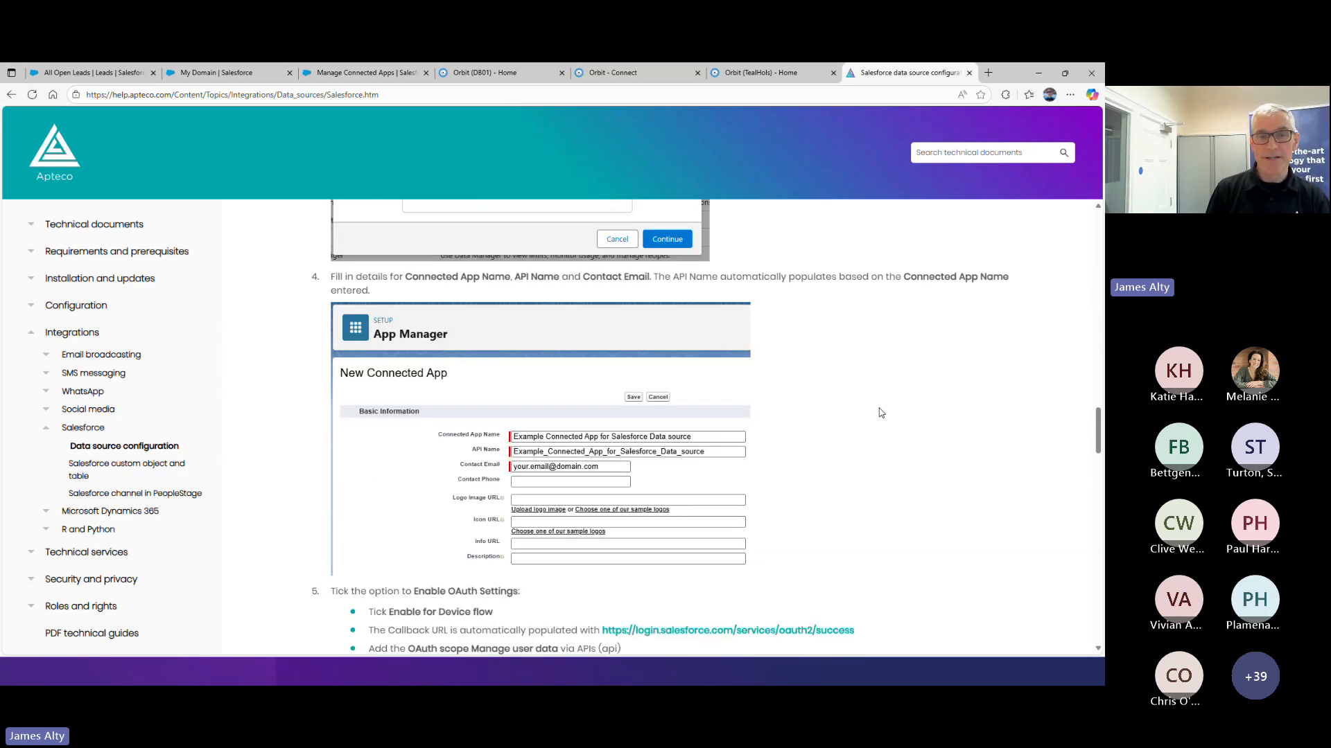
scroll(880, 413, down, 8)
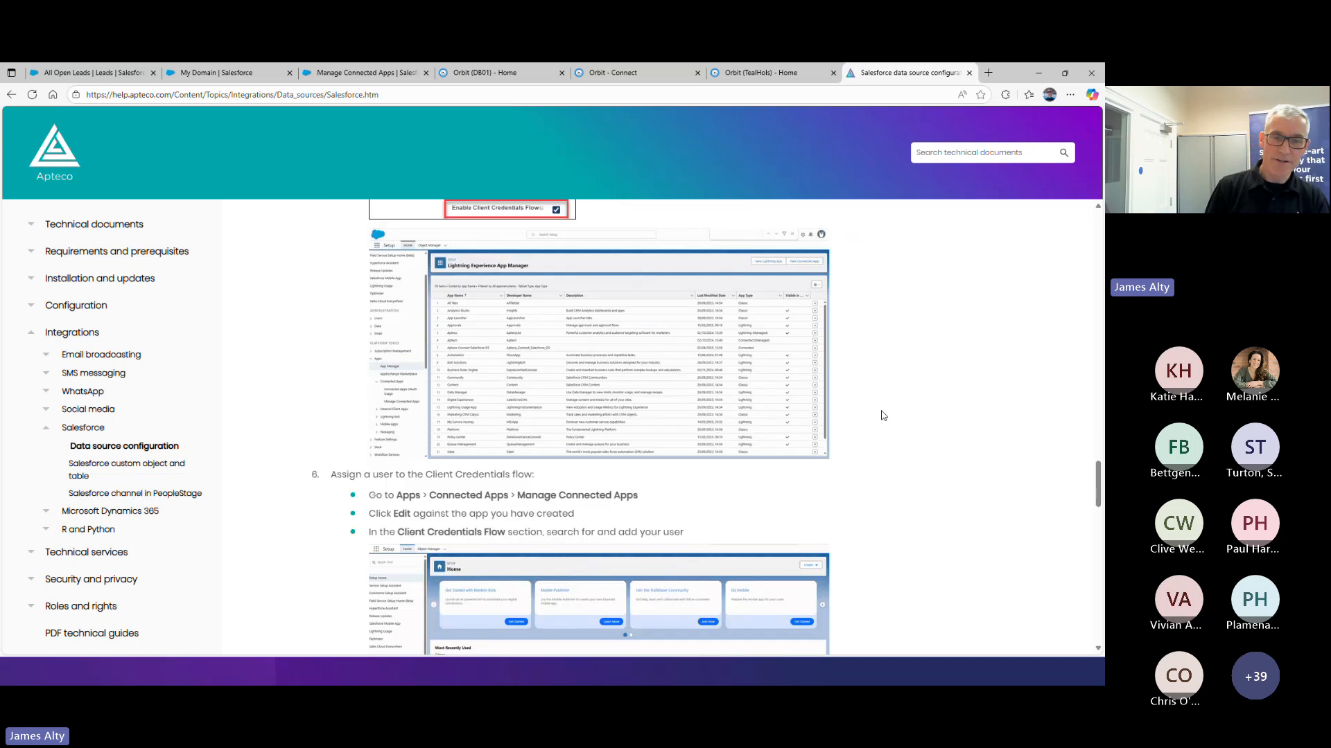
Read how to assign a user to the Client Credentials flow and retrieve the consumer key and consumer secret
scroll(883, 416, down, 4)
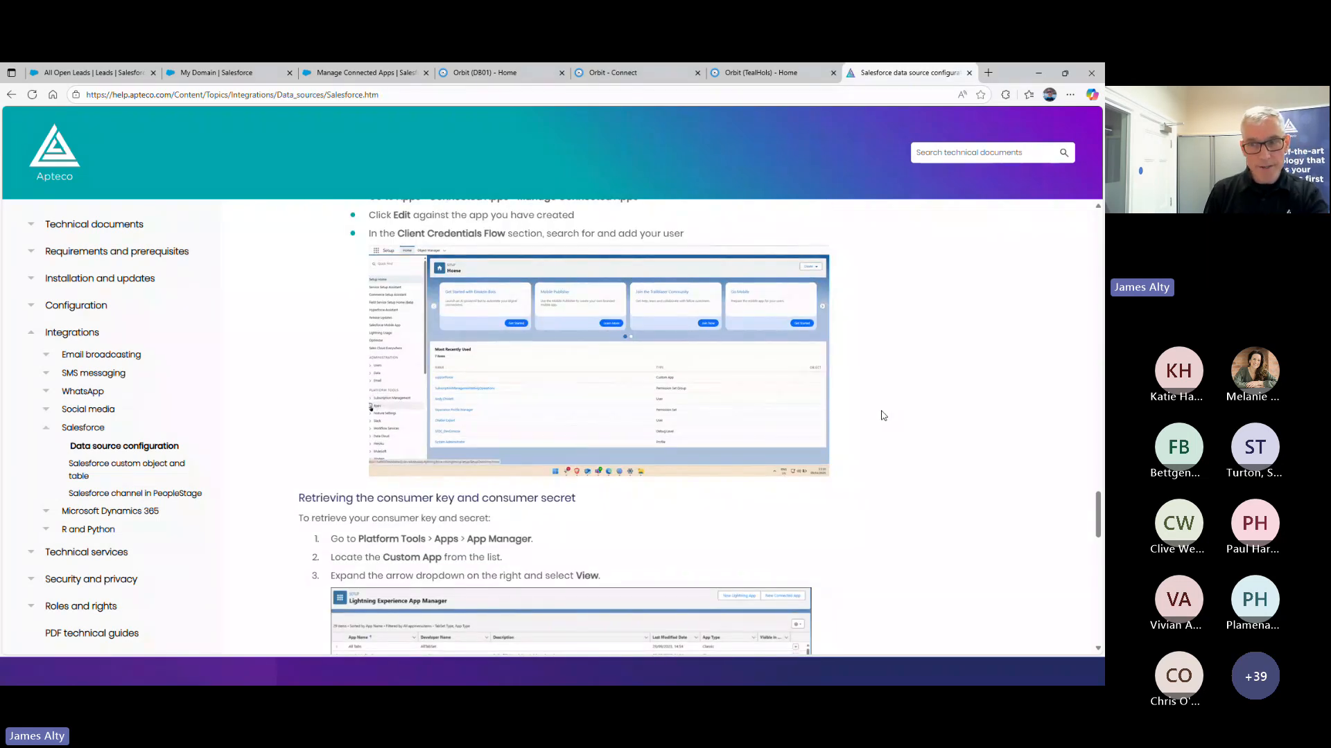
scroll(882, 415, down, 3)
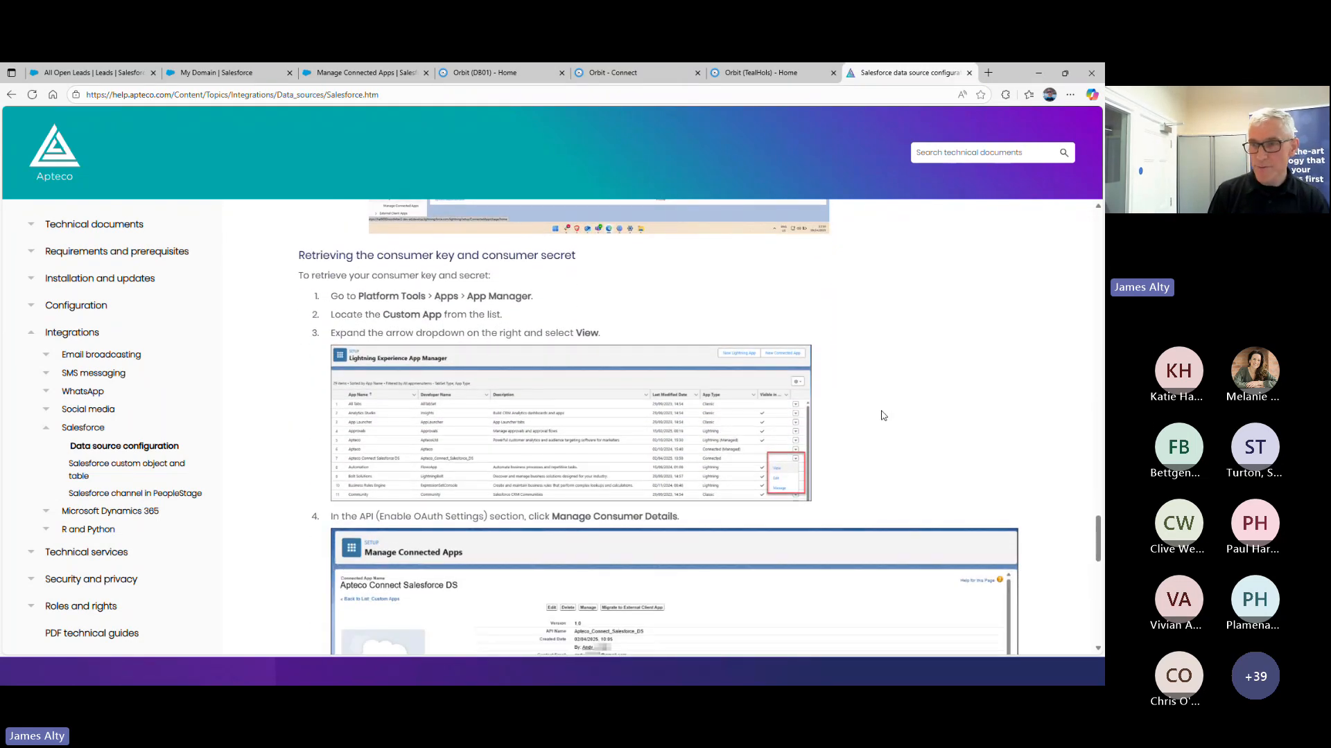
scroll(883, 415, down, 7)
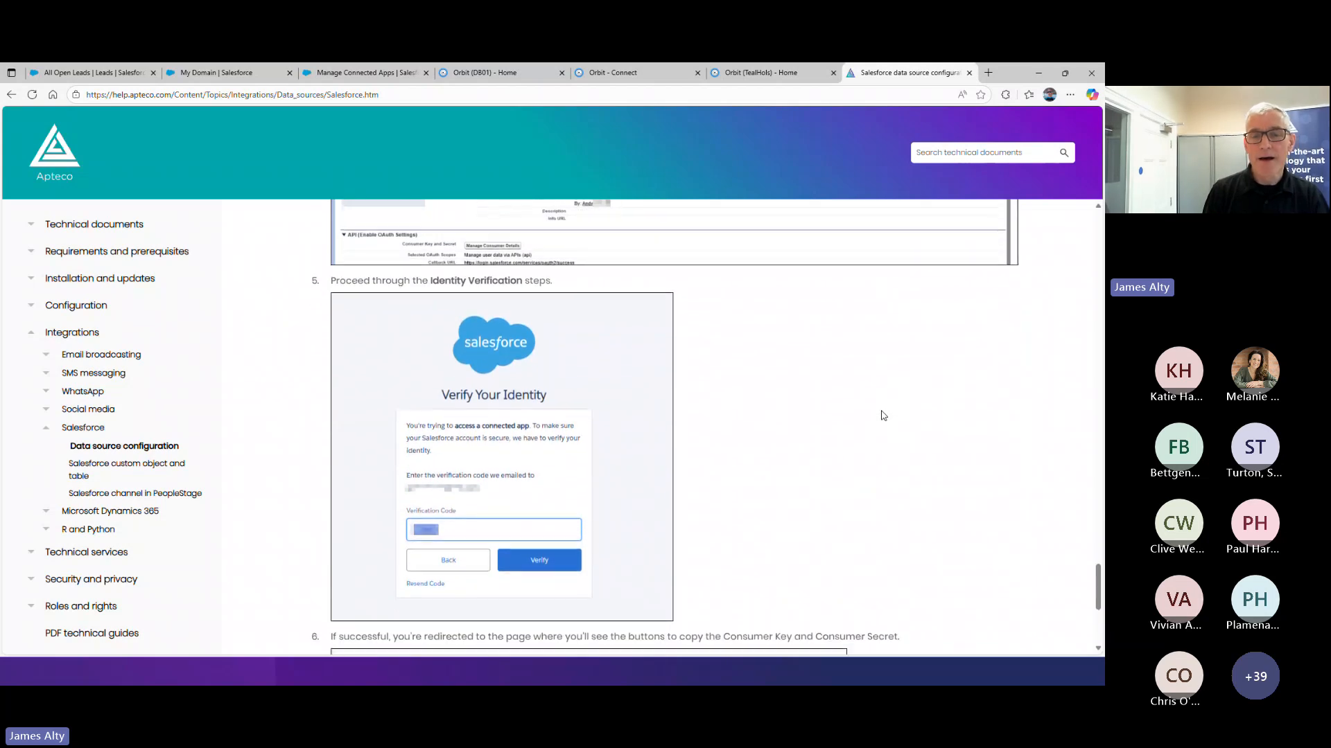
scroll(882, 415, down, 4)
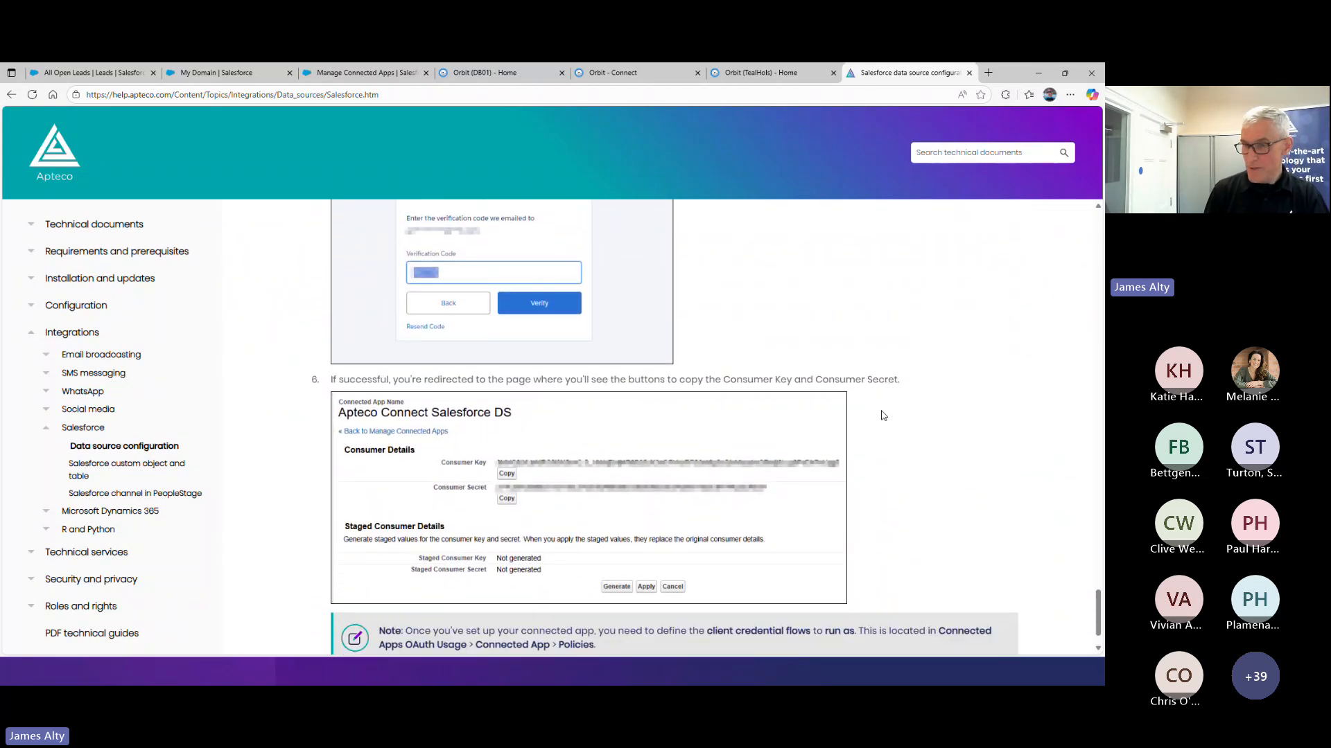
scroll(884, 416, down, 1)
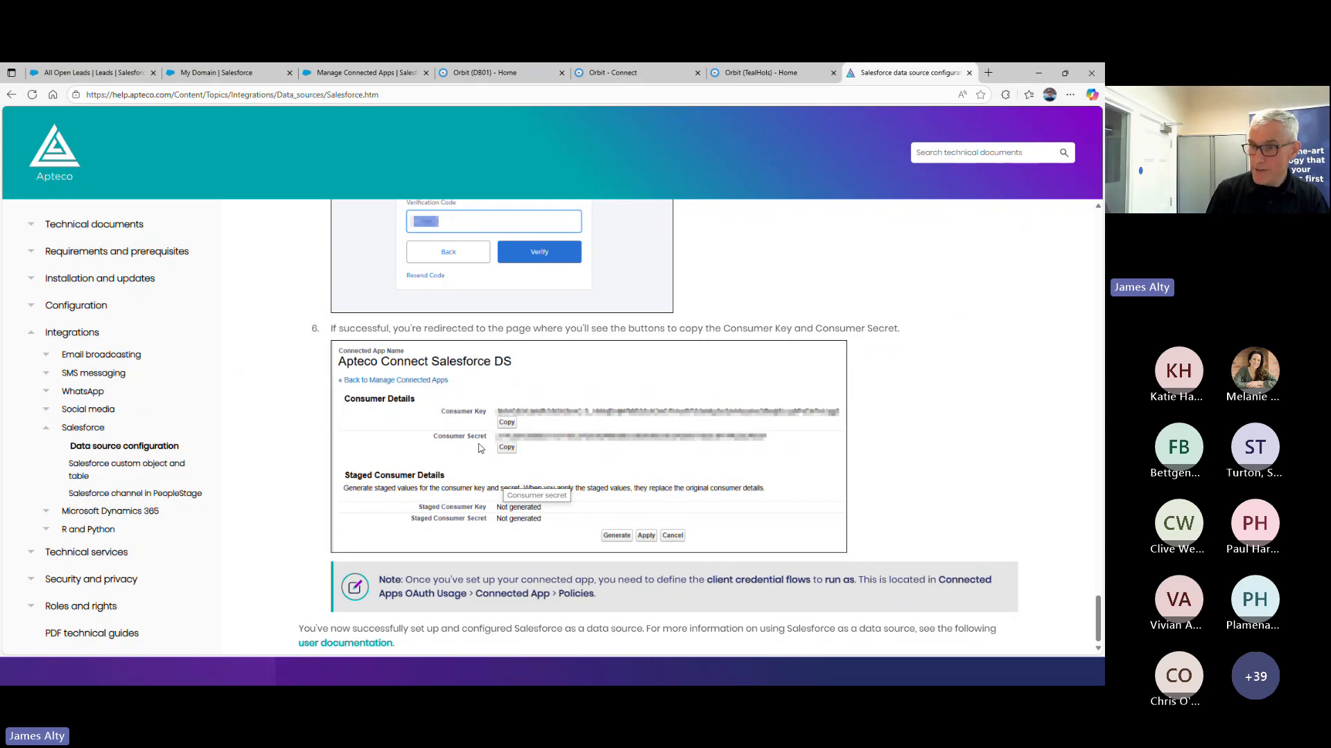
Close the help page and review the stored details of the saved Salesforce Demo credential in Orbit Connect
click(969, 73)
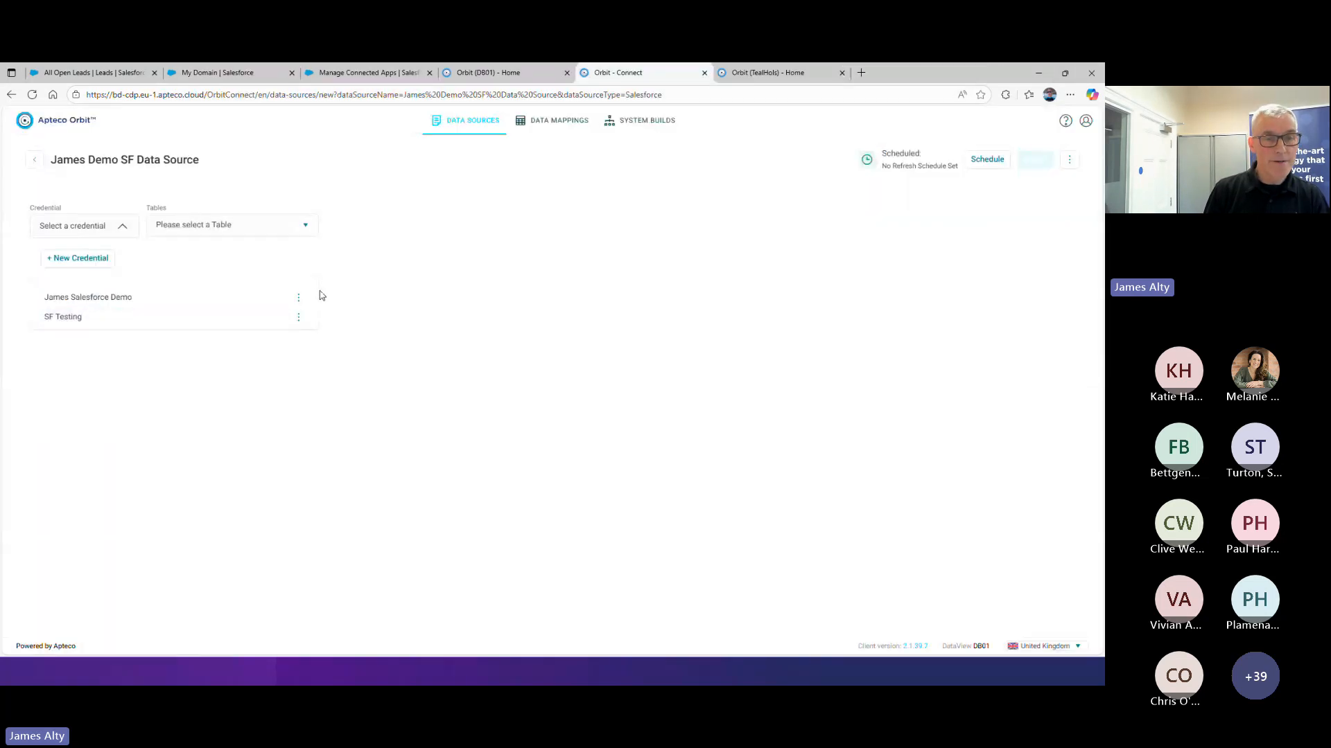
click(298, 298)
click(229, 323)
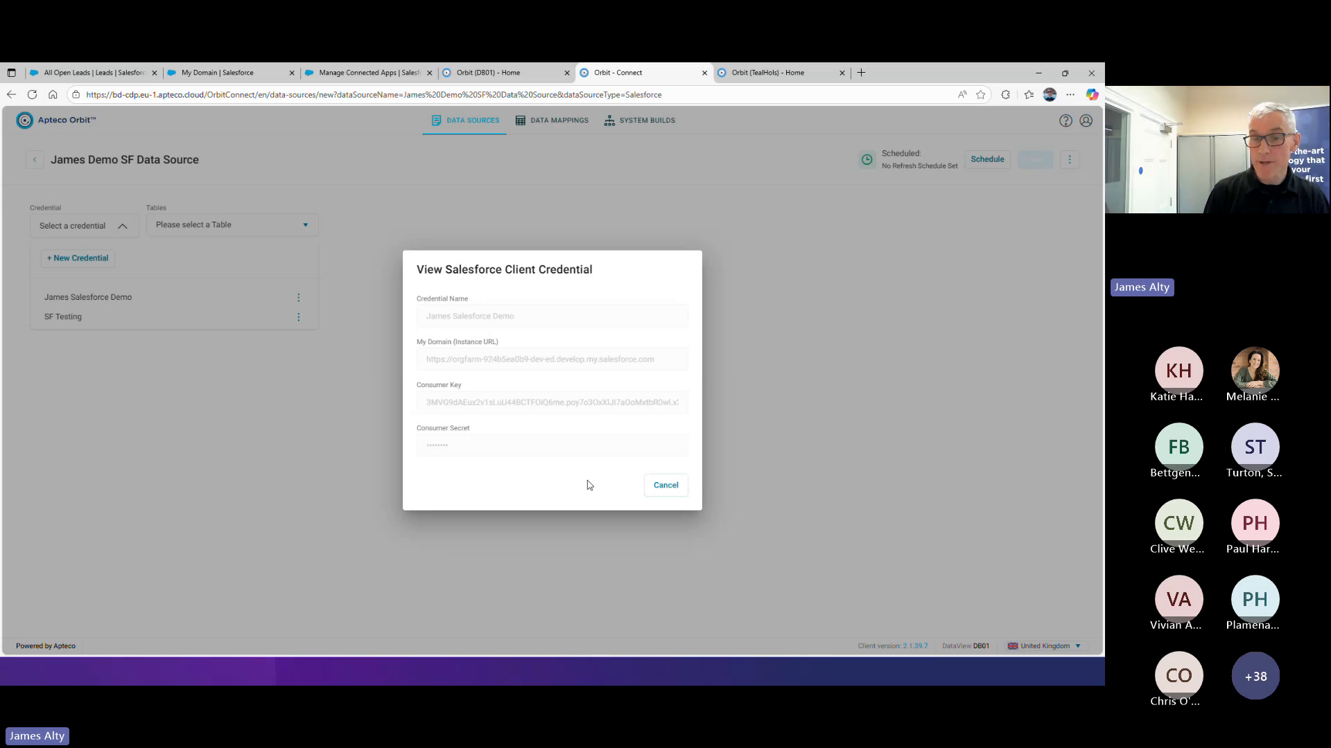
click(660, 487)
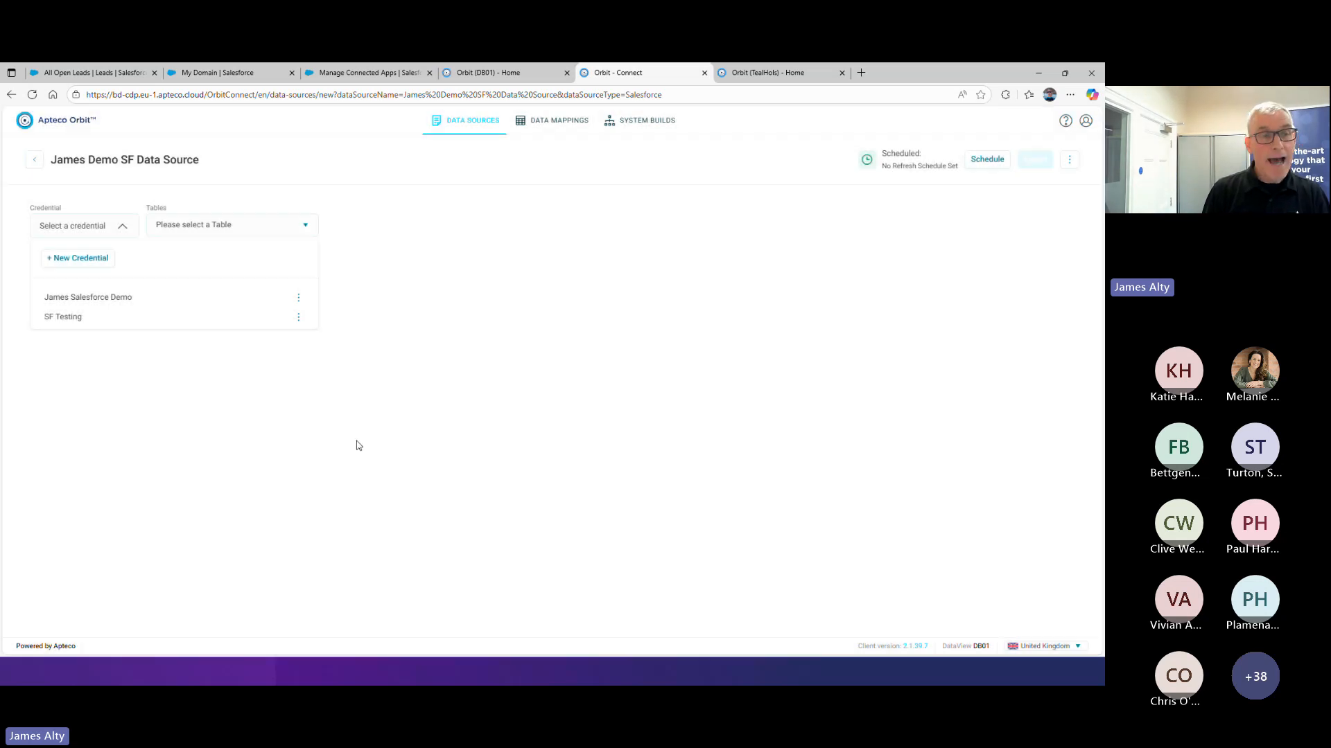
Select the saved Salesforce Demo credential for the data source and choose Lead as the table to import
click(108, 300)
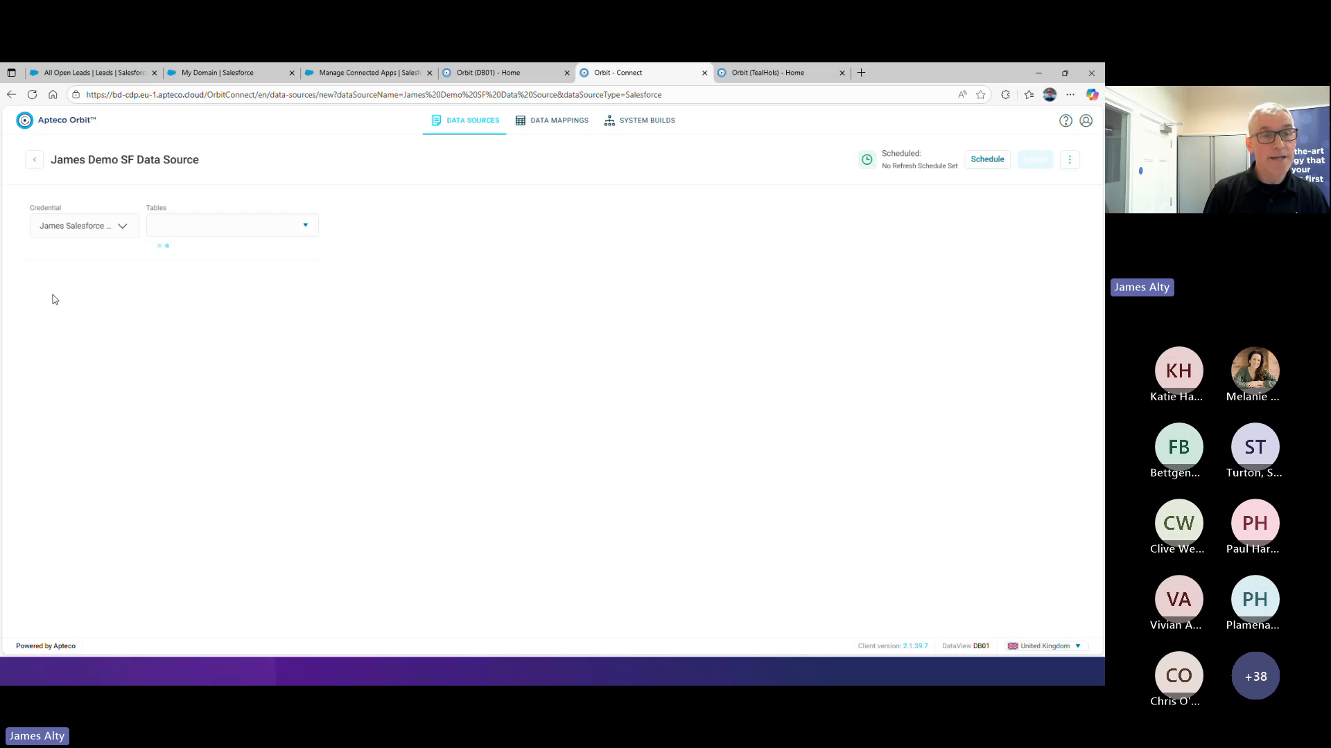
click(307, 231)
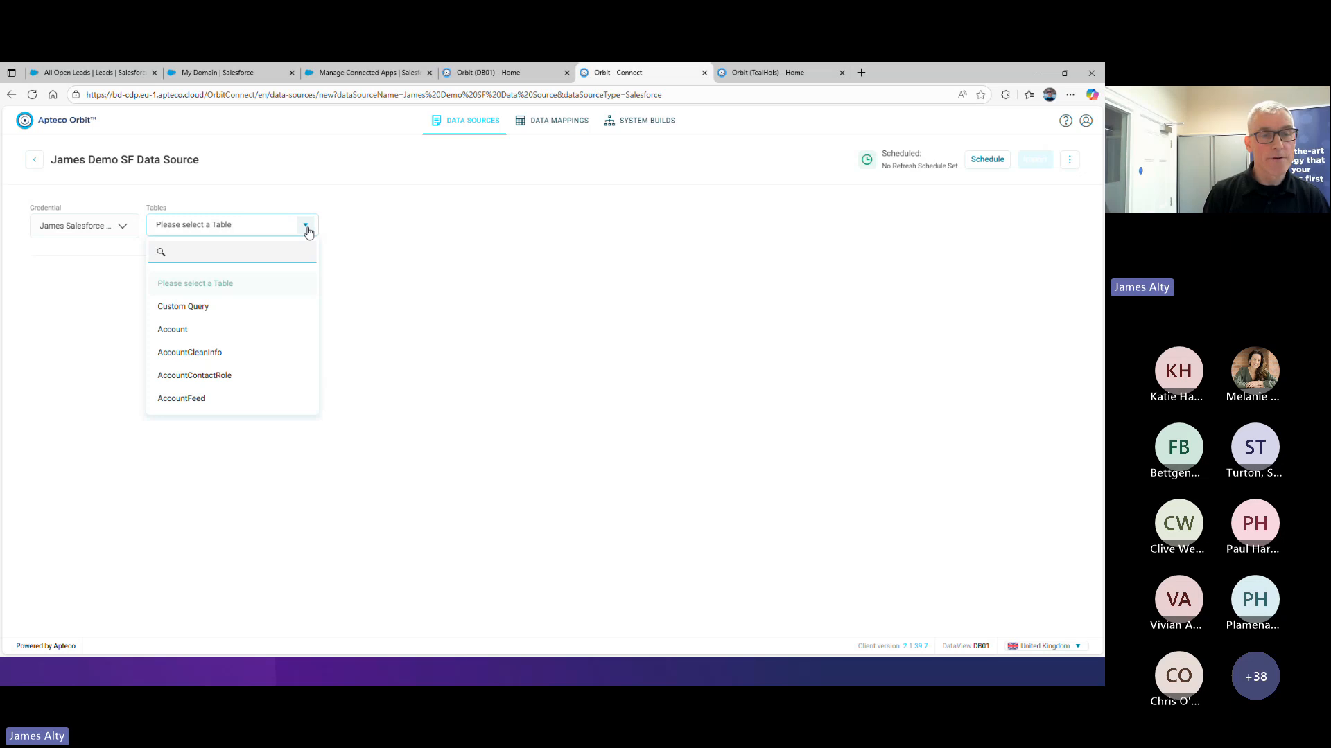
scroll(269, 337, down, 10)
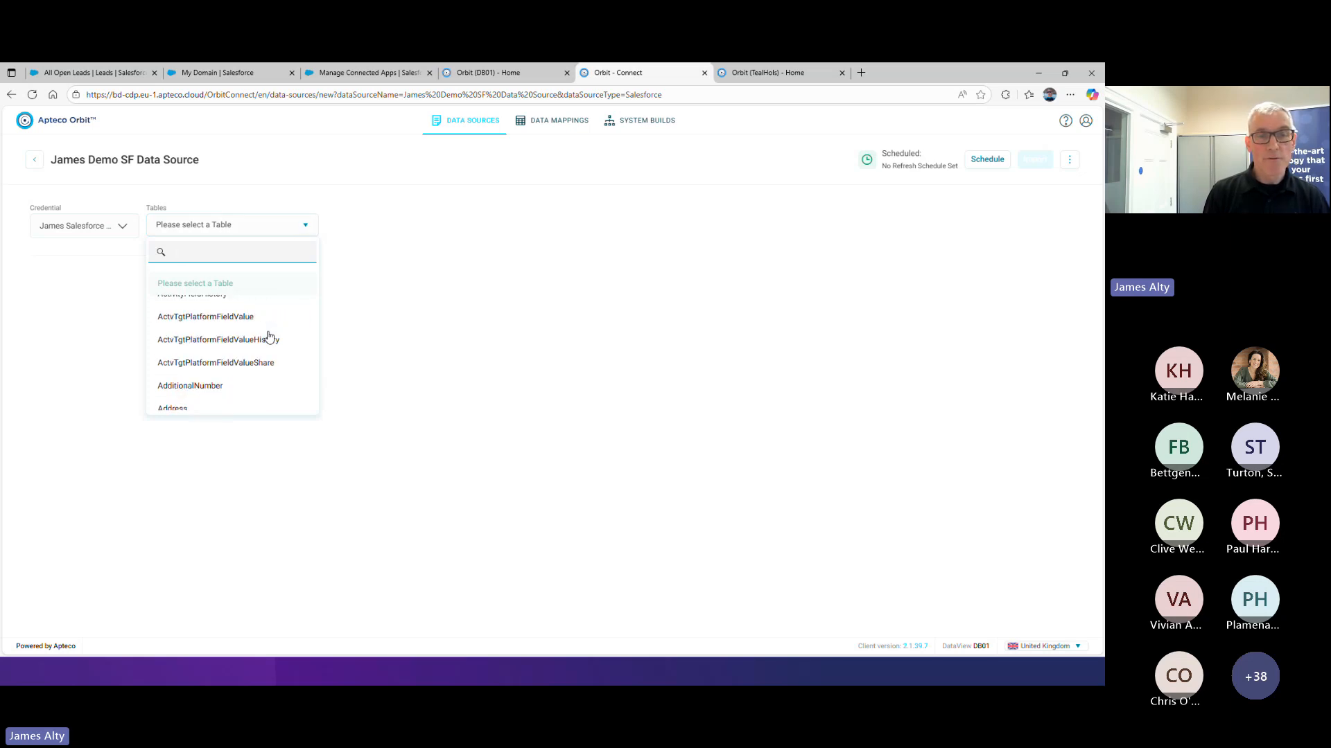
scroll(269, 337, down, 10)
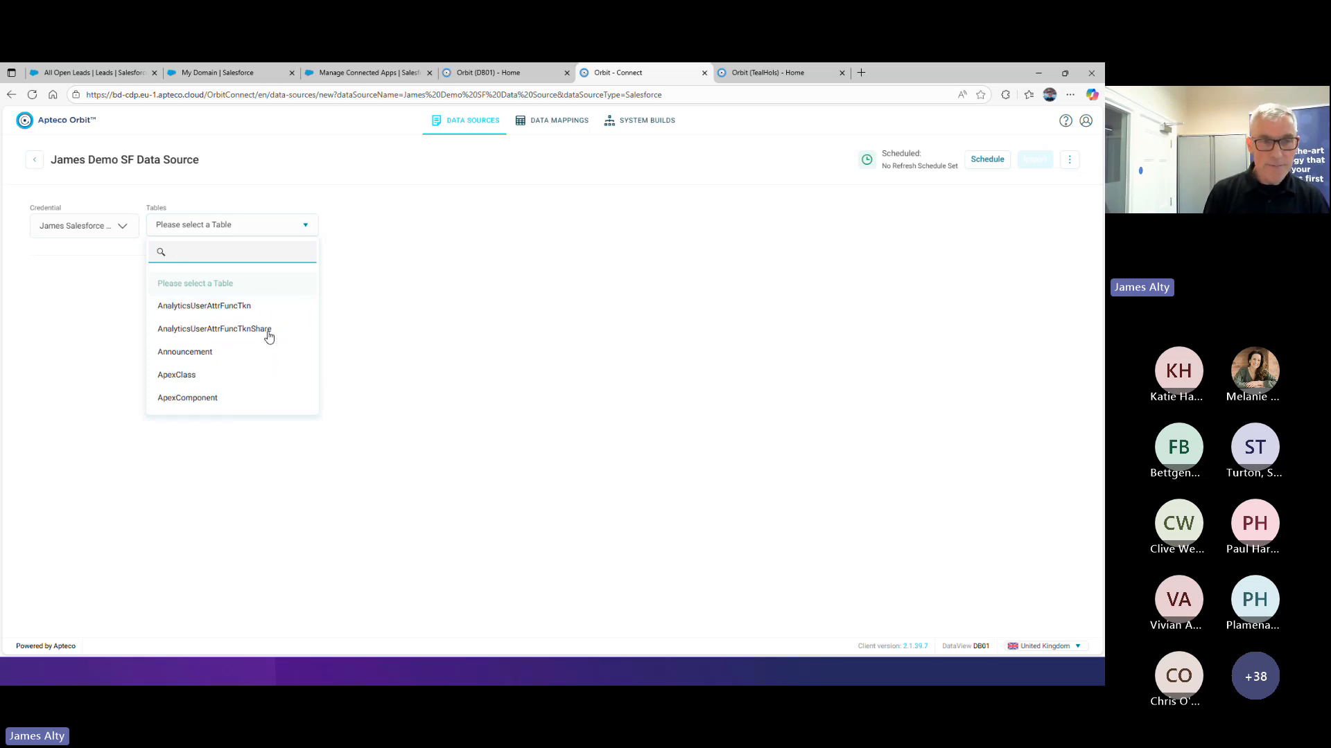
scroll(269, 337, down, 10)
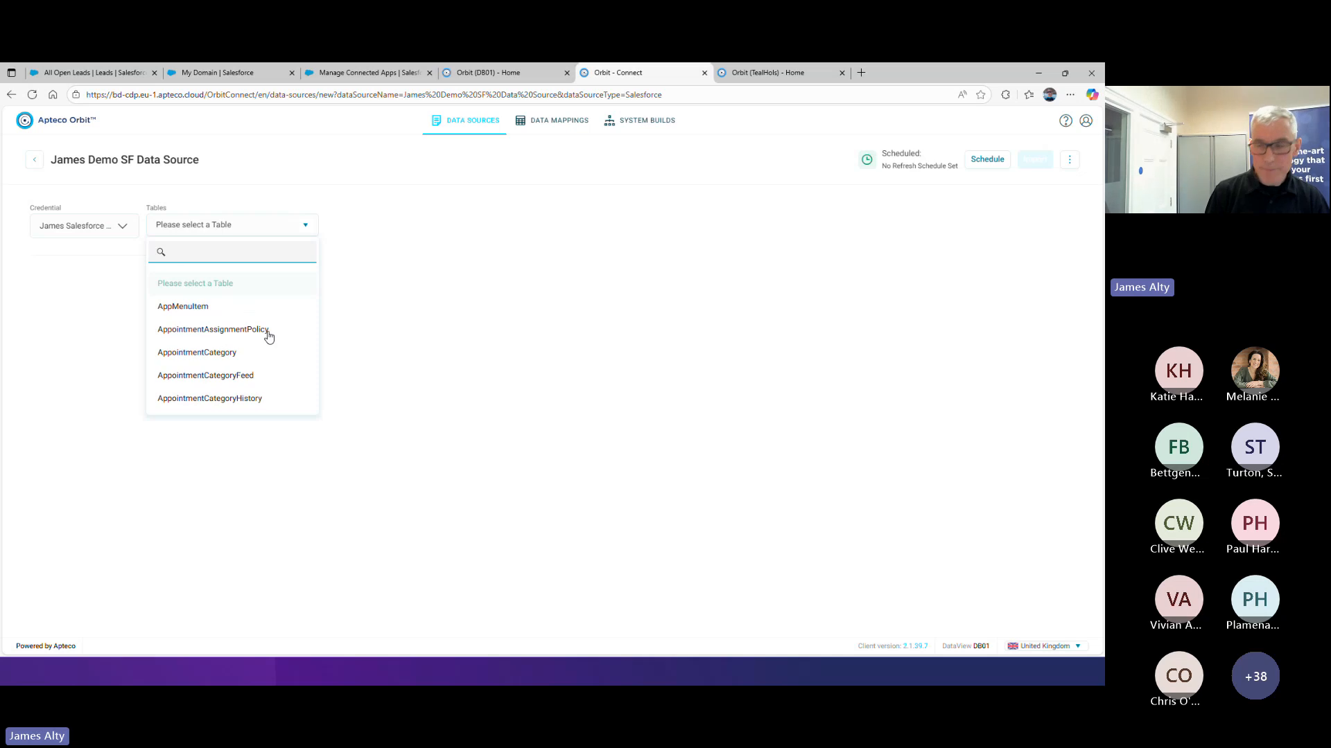
scroll(269, 337, down, 10)
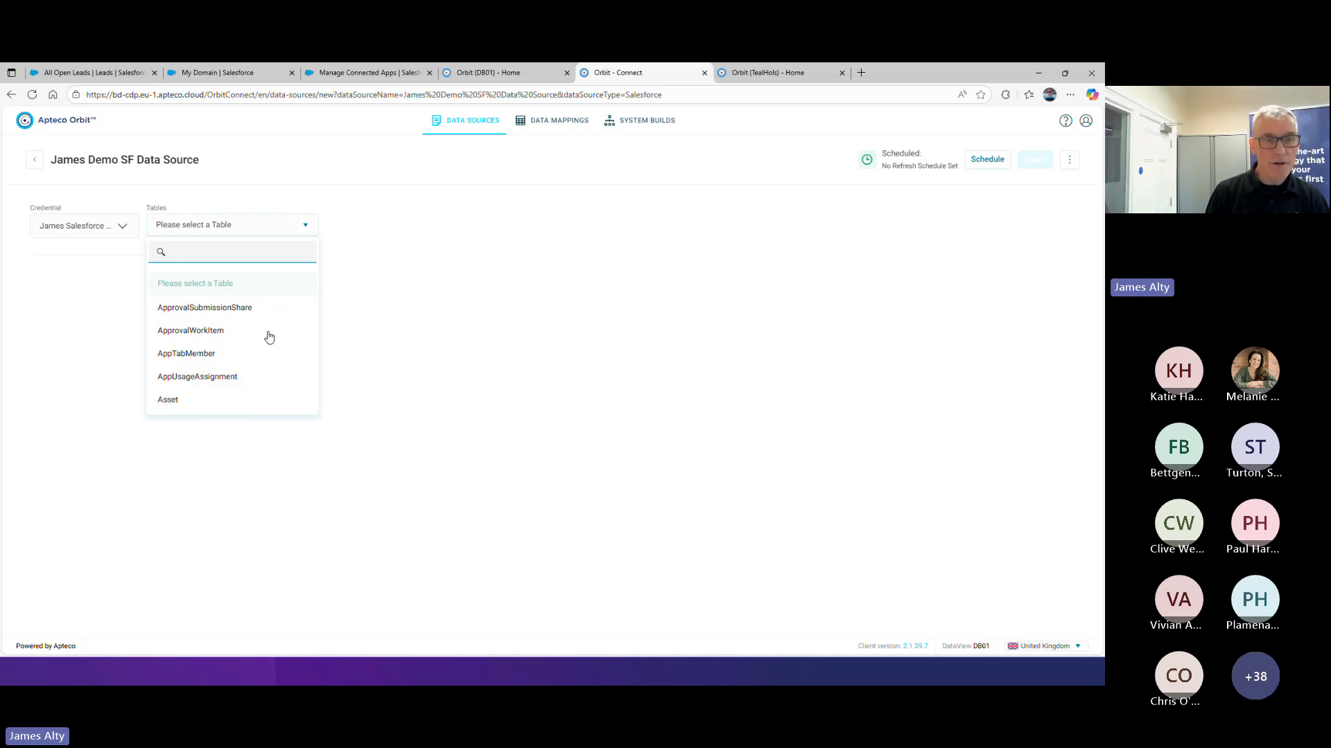
scroll(269, 337, down, 10)
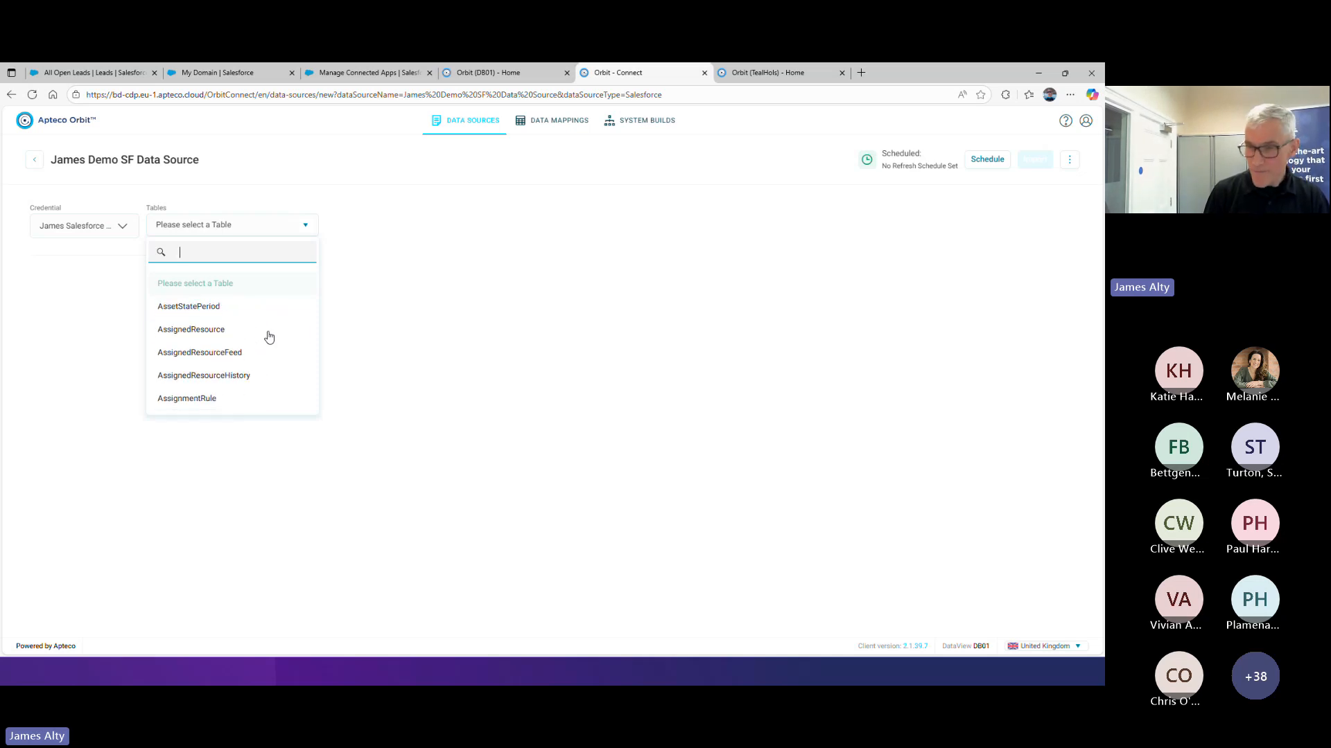
scroll(269, 336, down, 10)
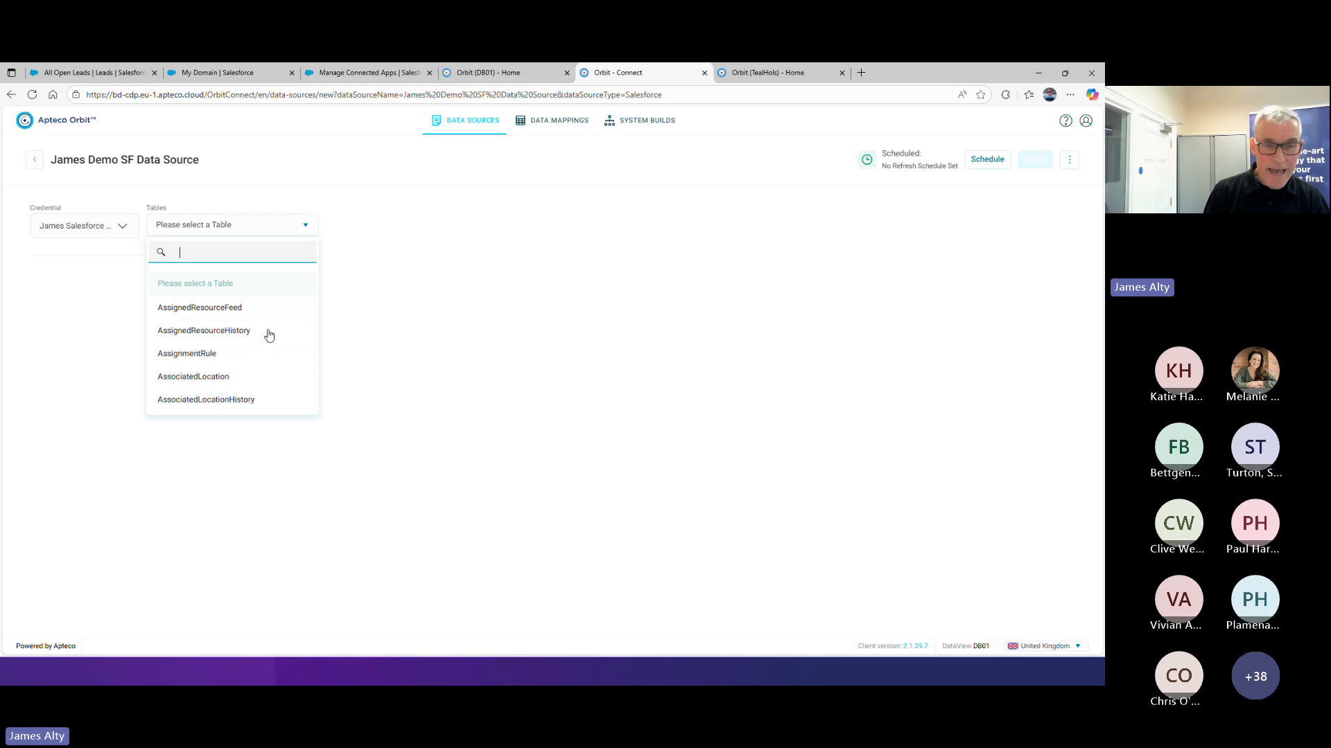
scroll(268, 335, down, 3)
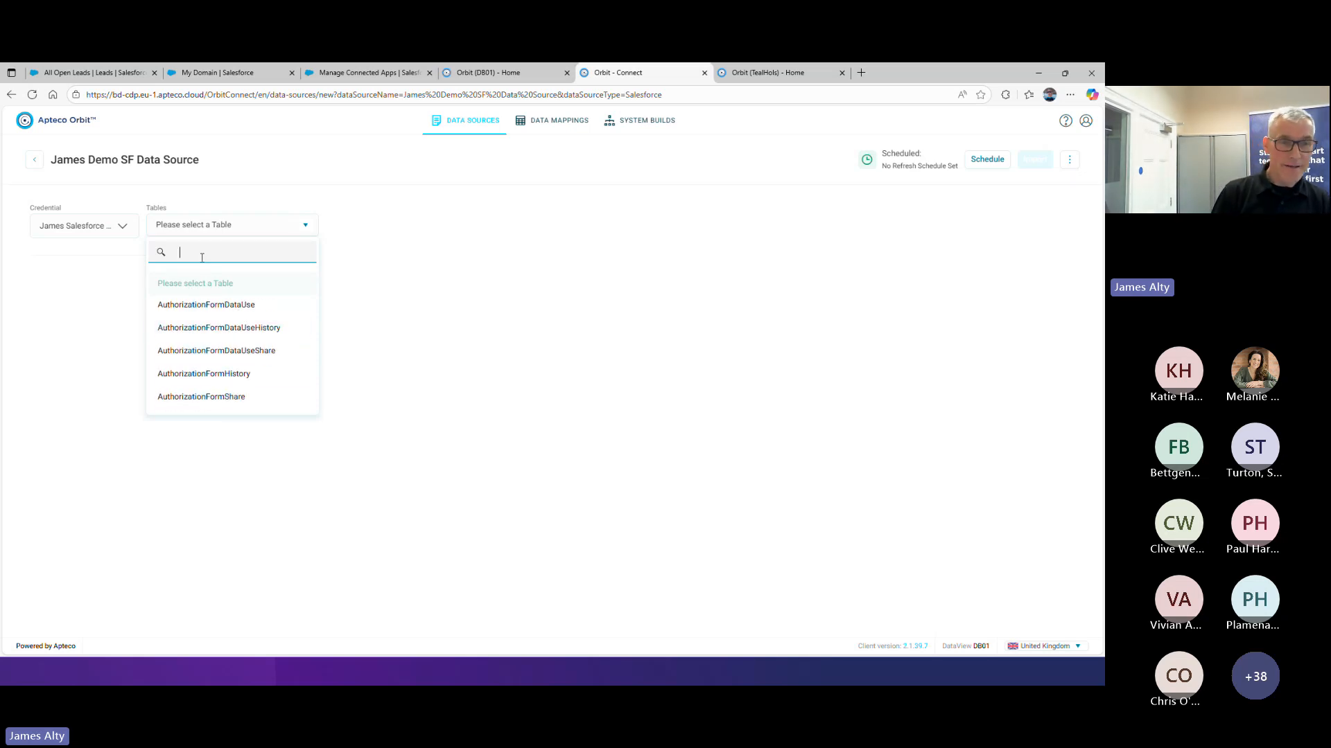
text(Lead)
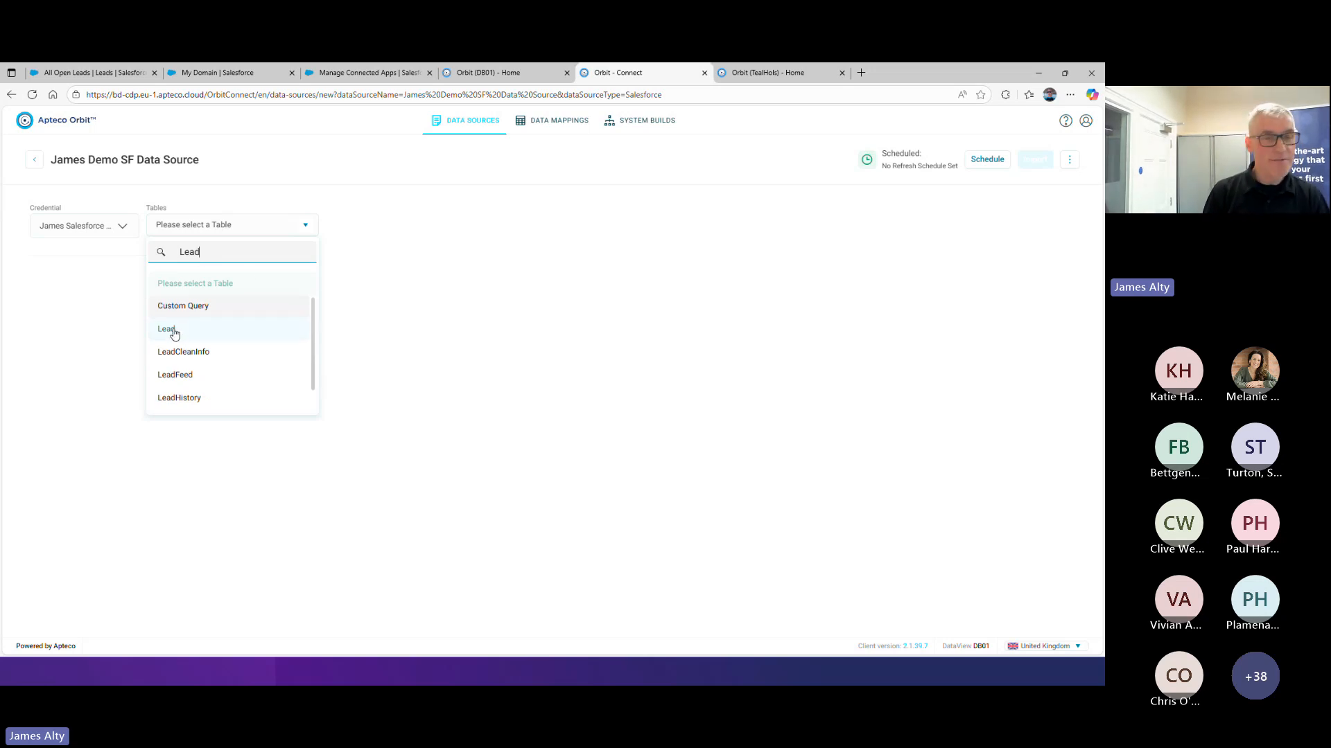
click(174, 334)
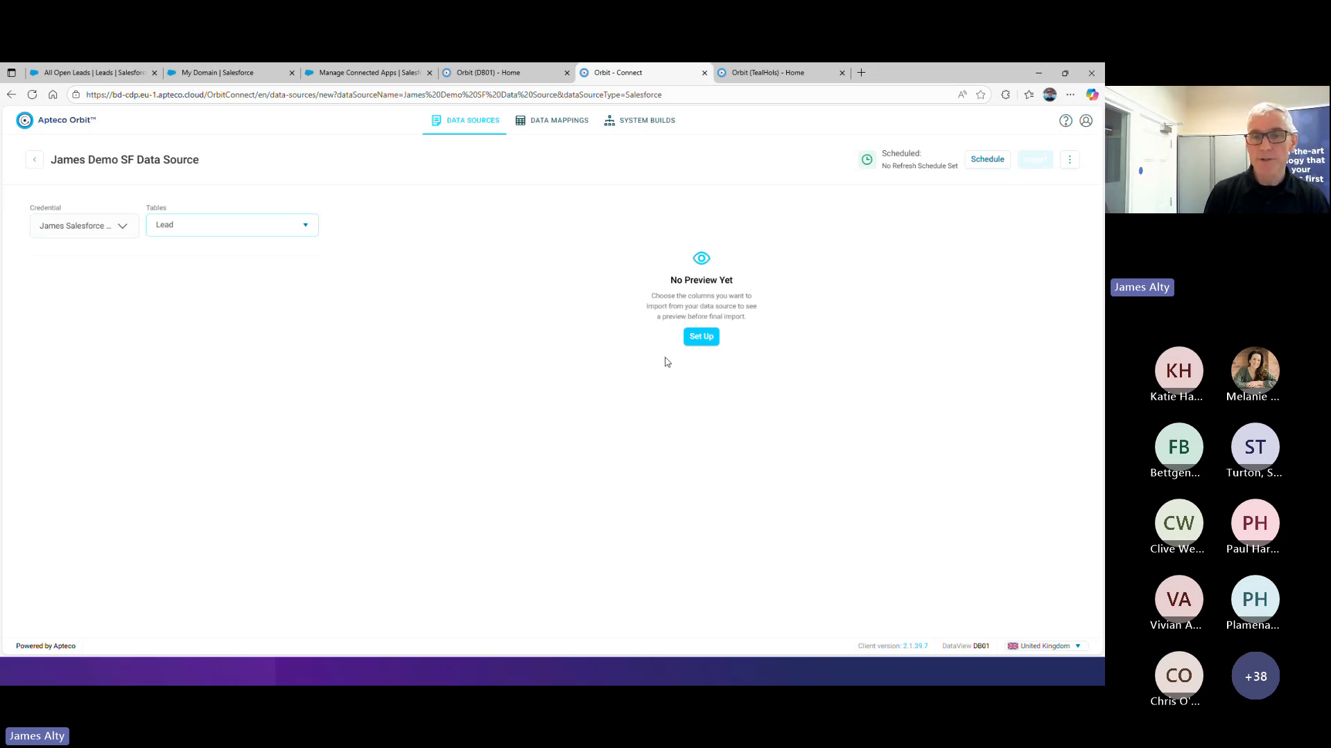
Set up the Lead data source's import columns and select Id, FirstName, LastName and Name
click(702, 337)
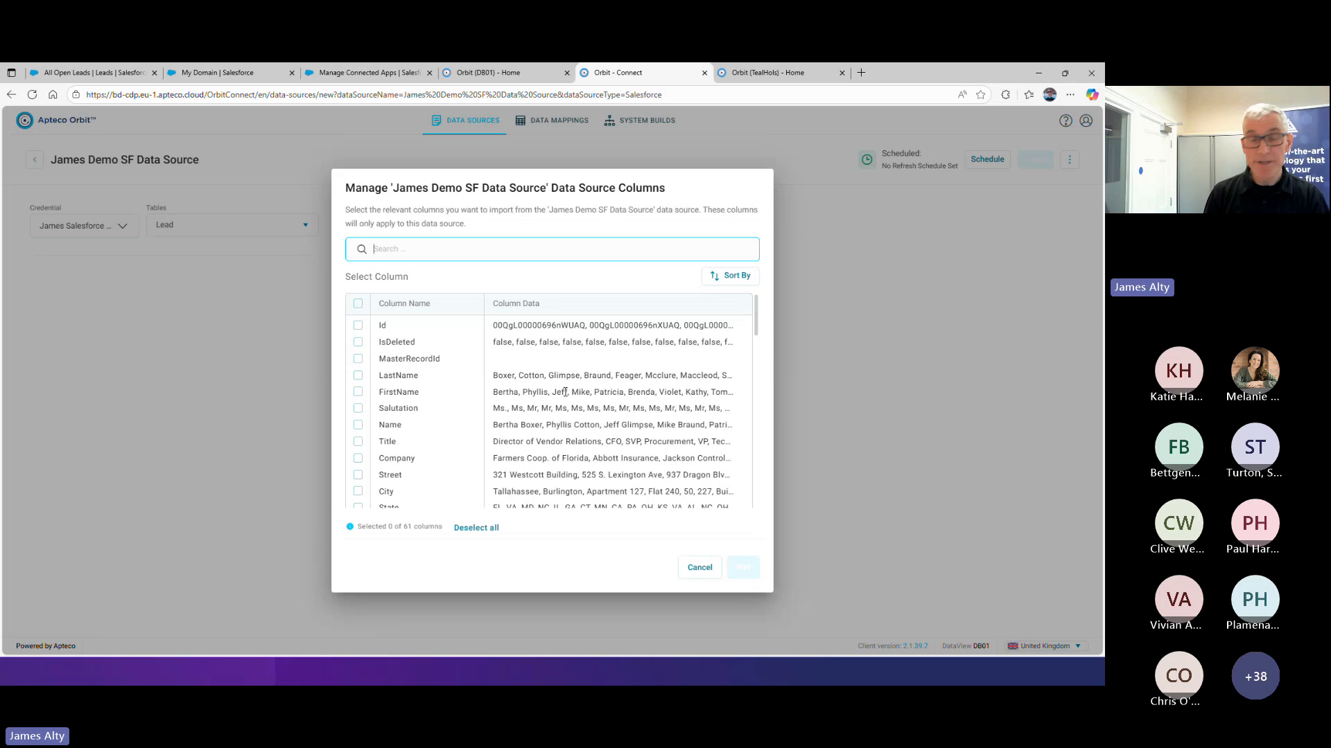
scroll(555, 402, down, 2)
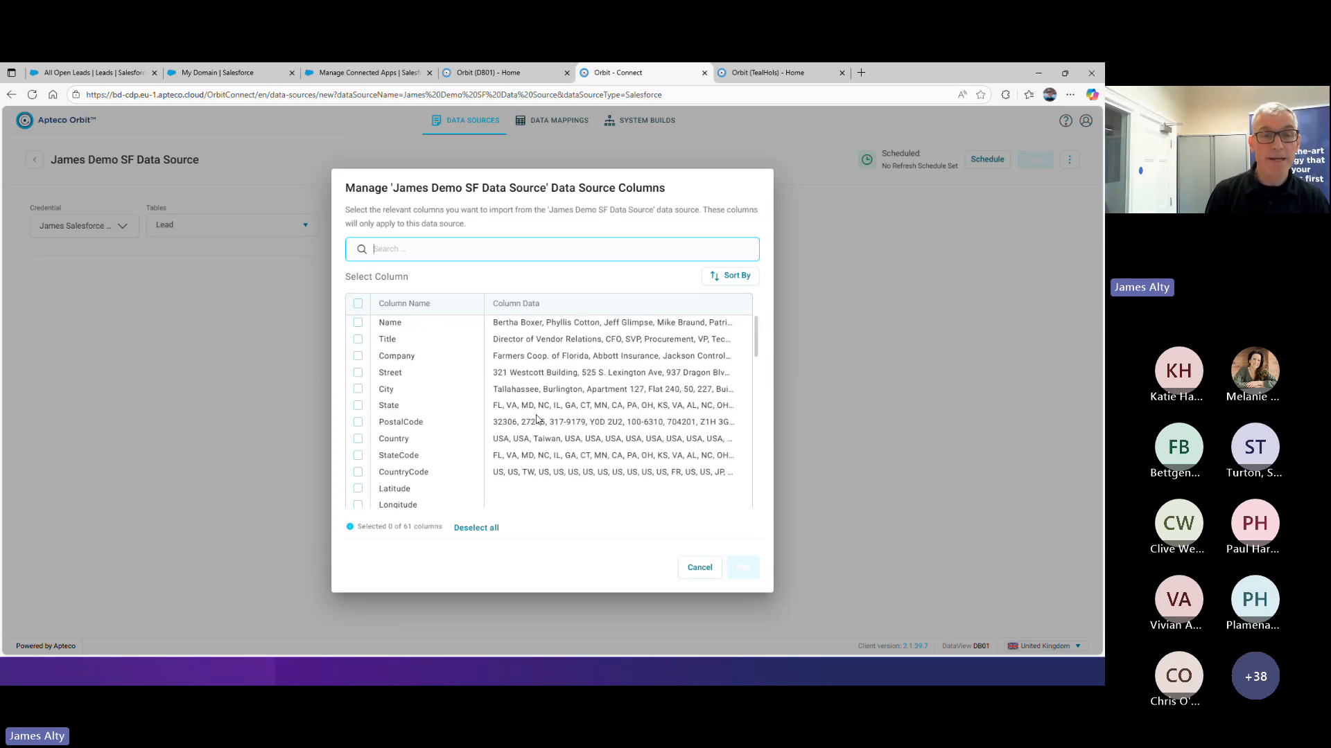
scroll(538, 418, up, 3)
click(358, 325)
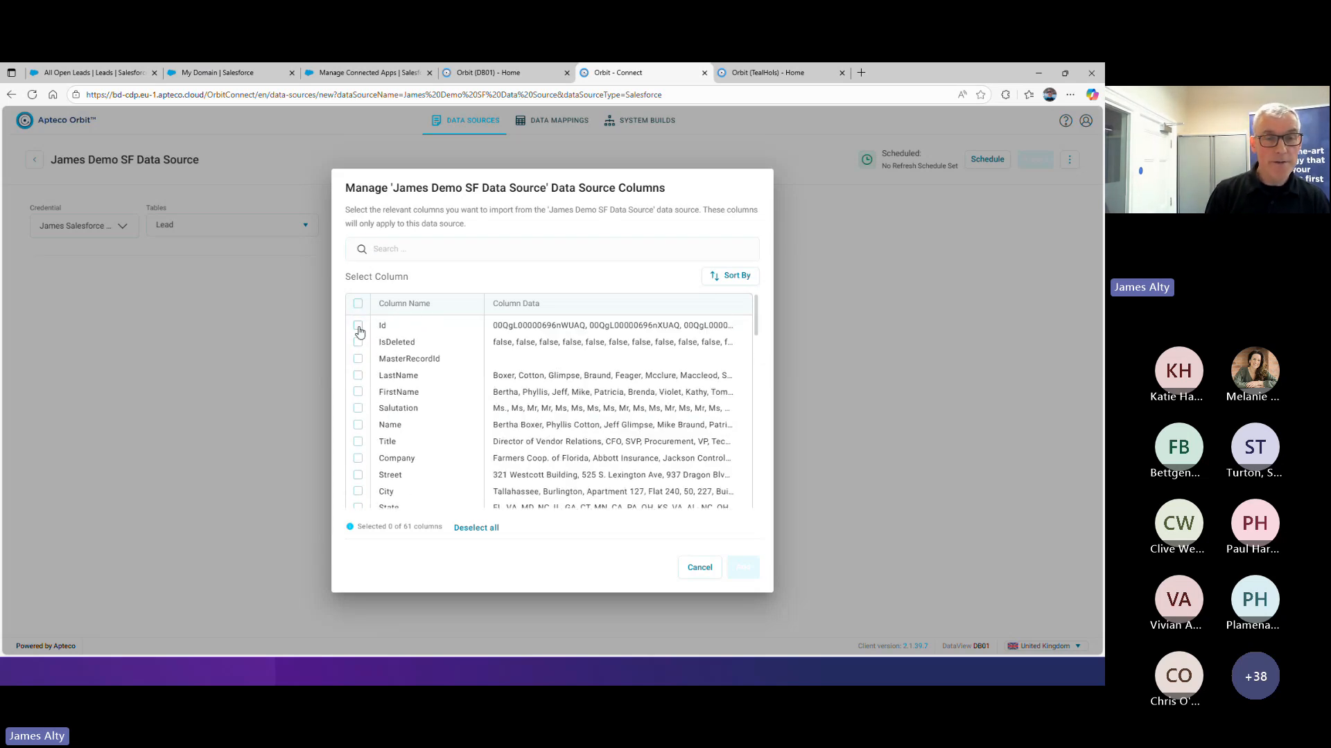
click(358, 392)
click(359, 376)
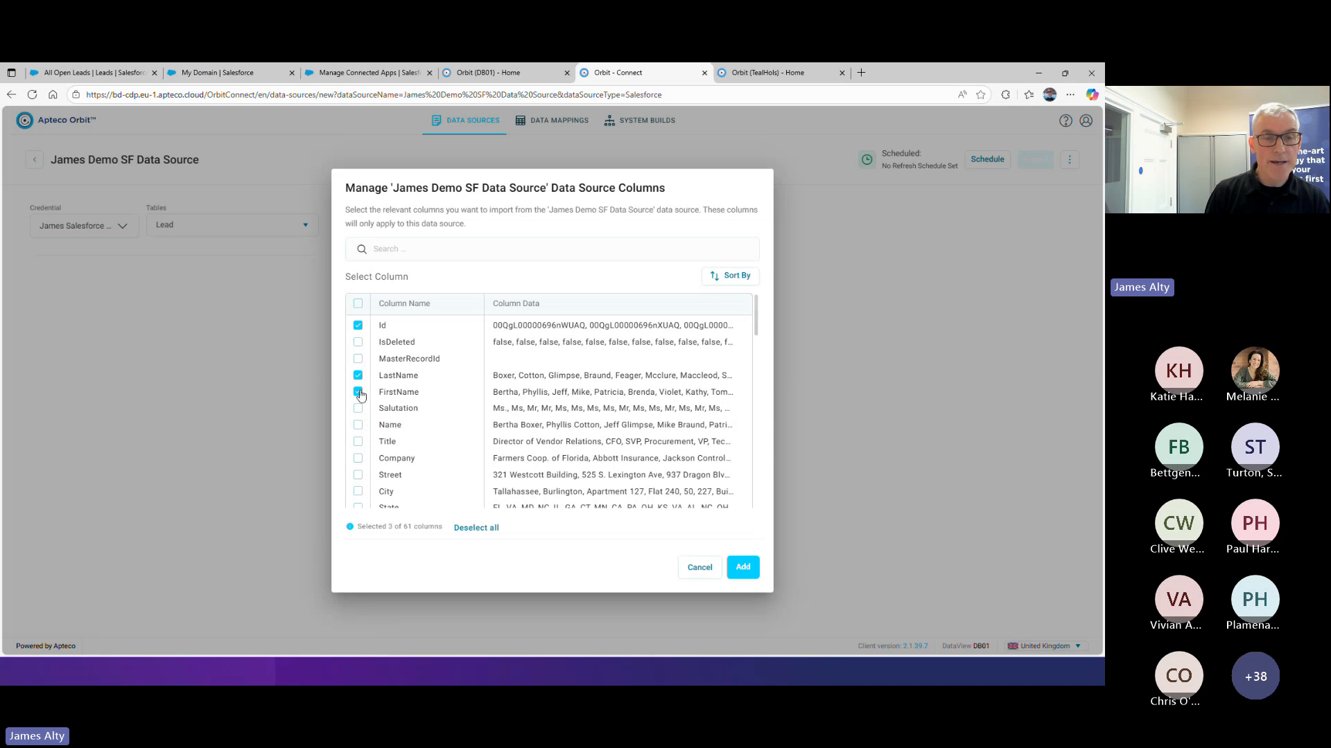
click(357, 426)
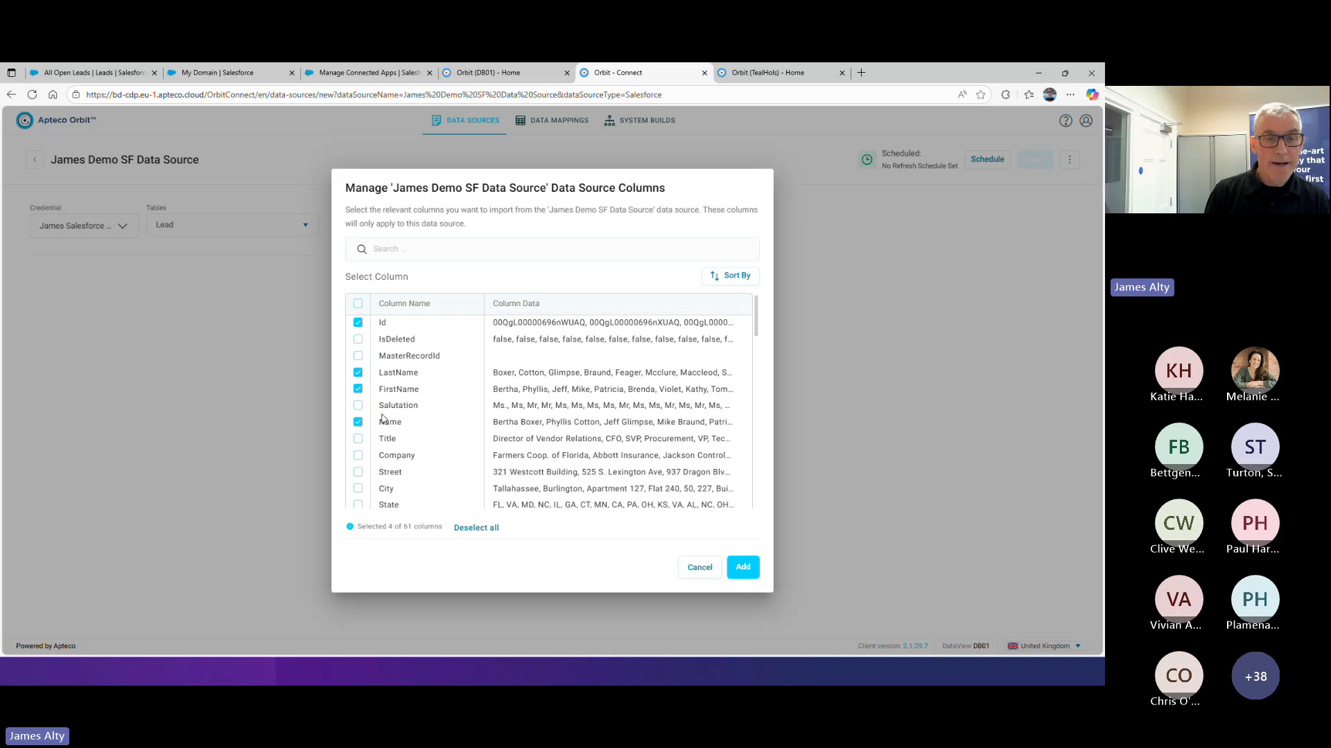
Include the Email column in the selection and add the chosen columns to the data source
scroll(362, 409, down, 2)
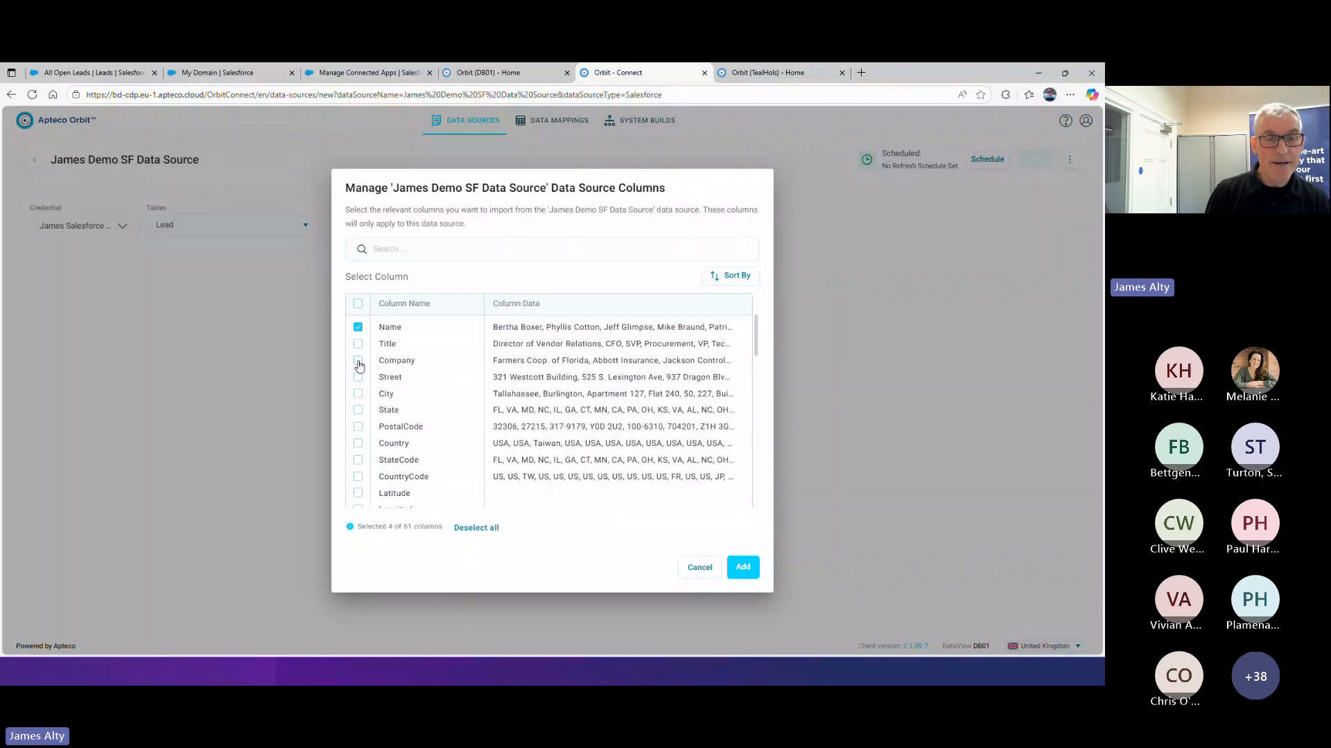
scroll(388, 428, down, 2)
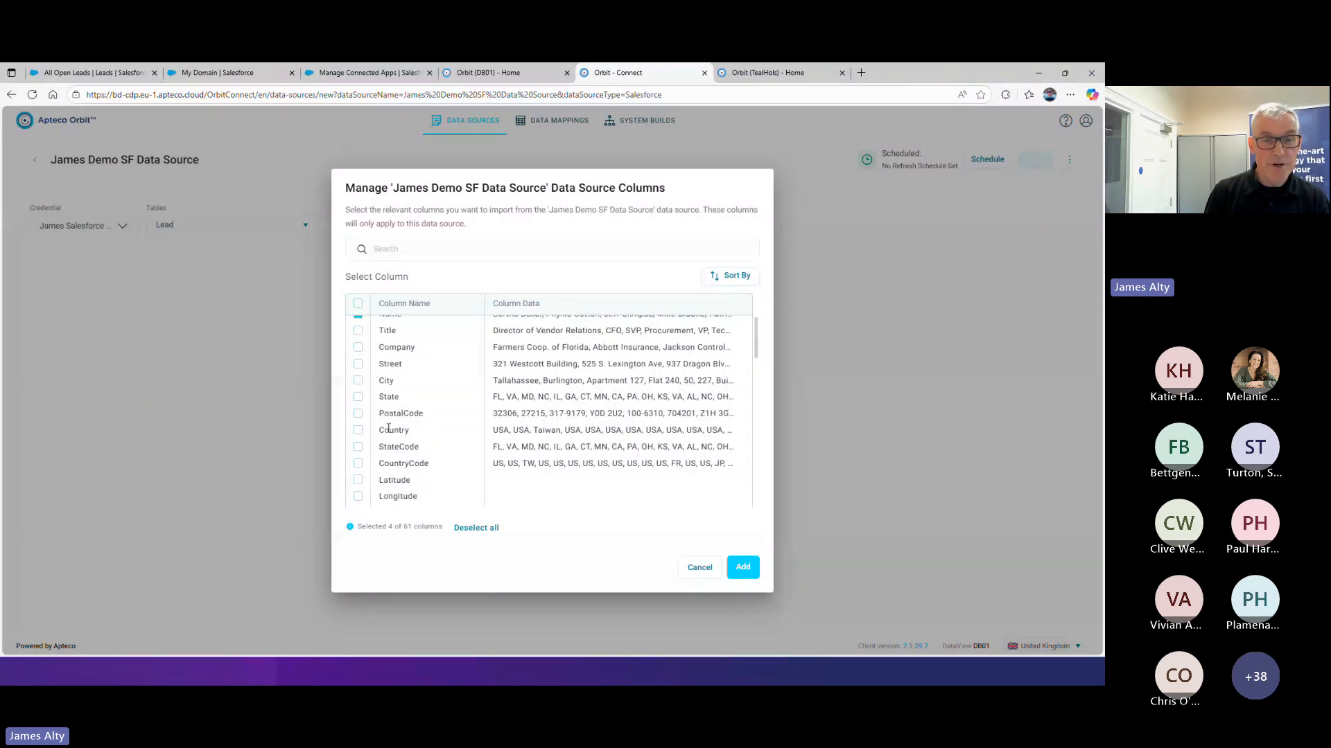
scroll(388, 429, down, 4)
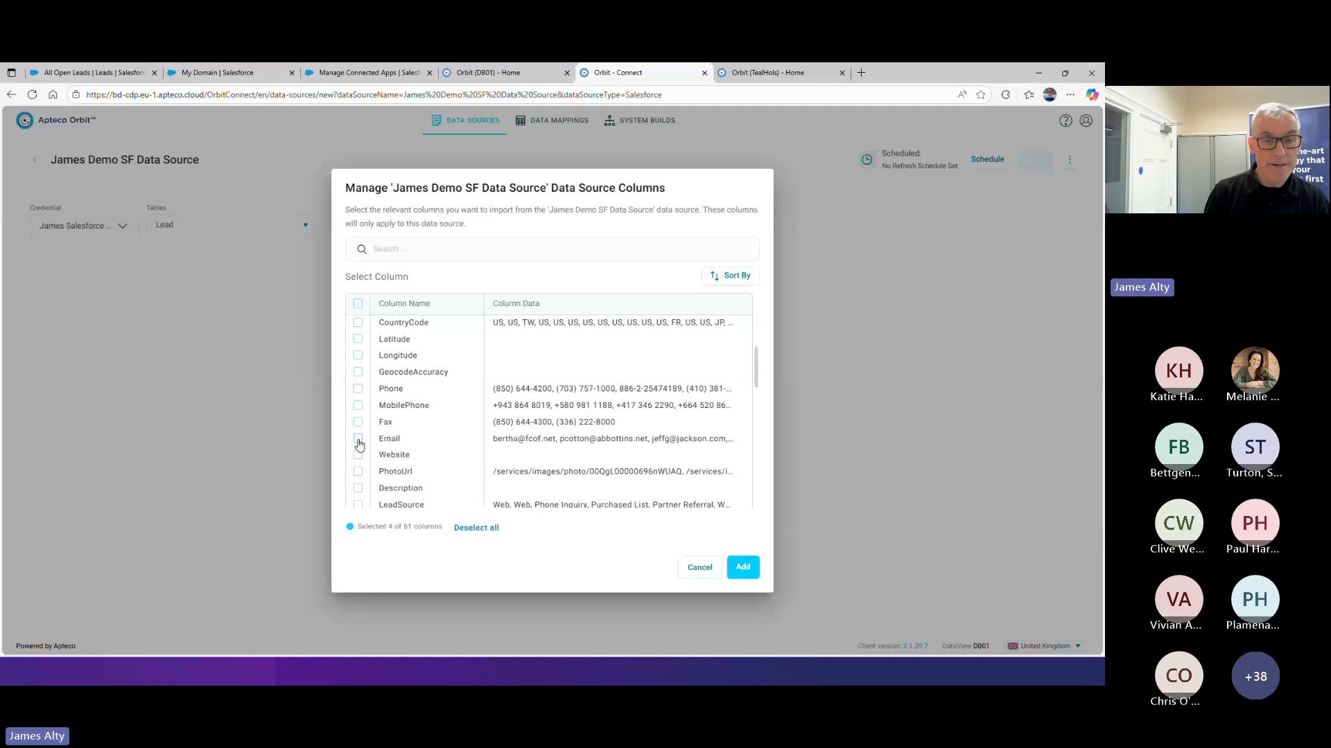
click(357, 438)
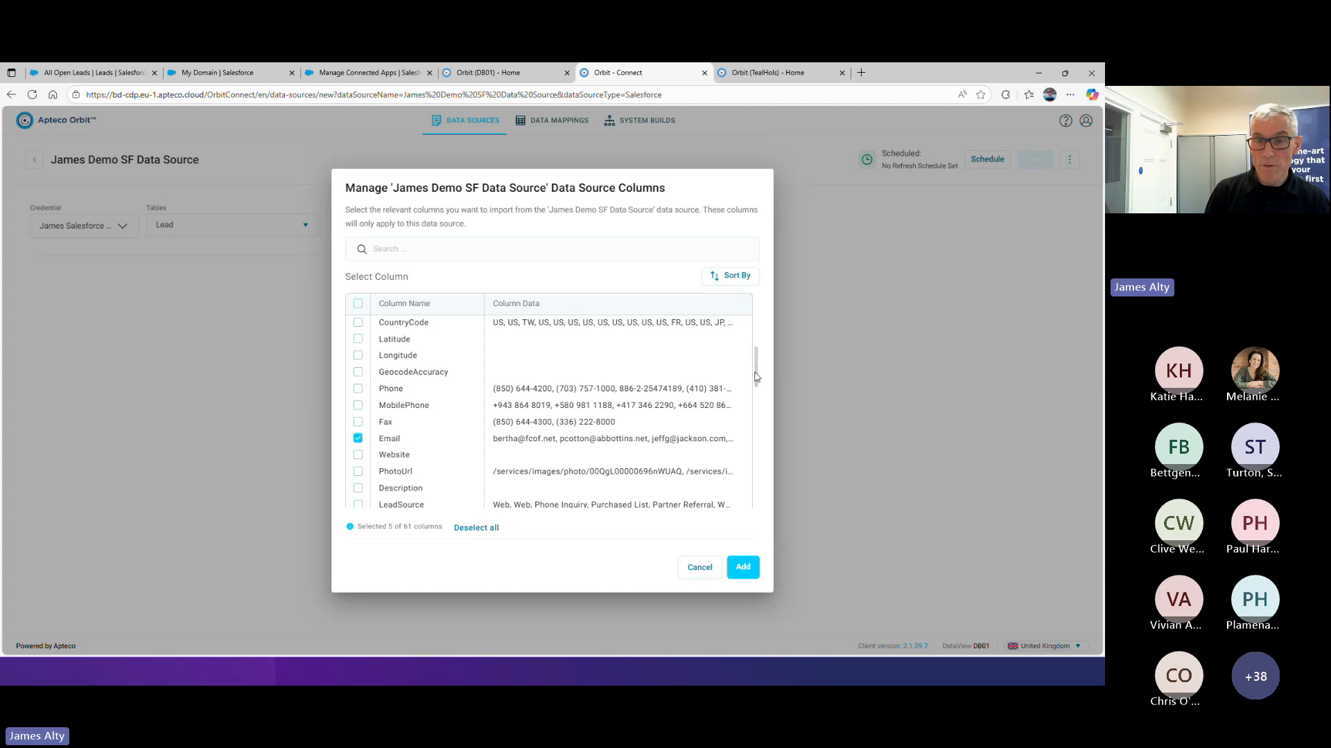
drag(757, 381, 763, 323)
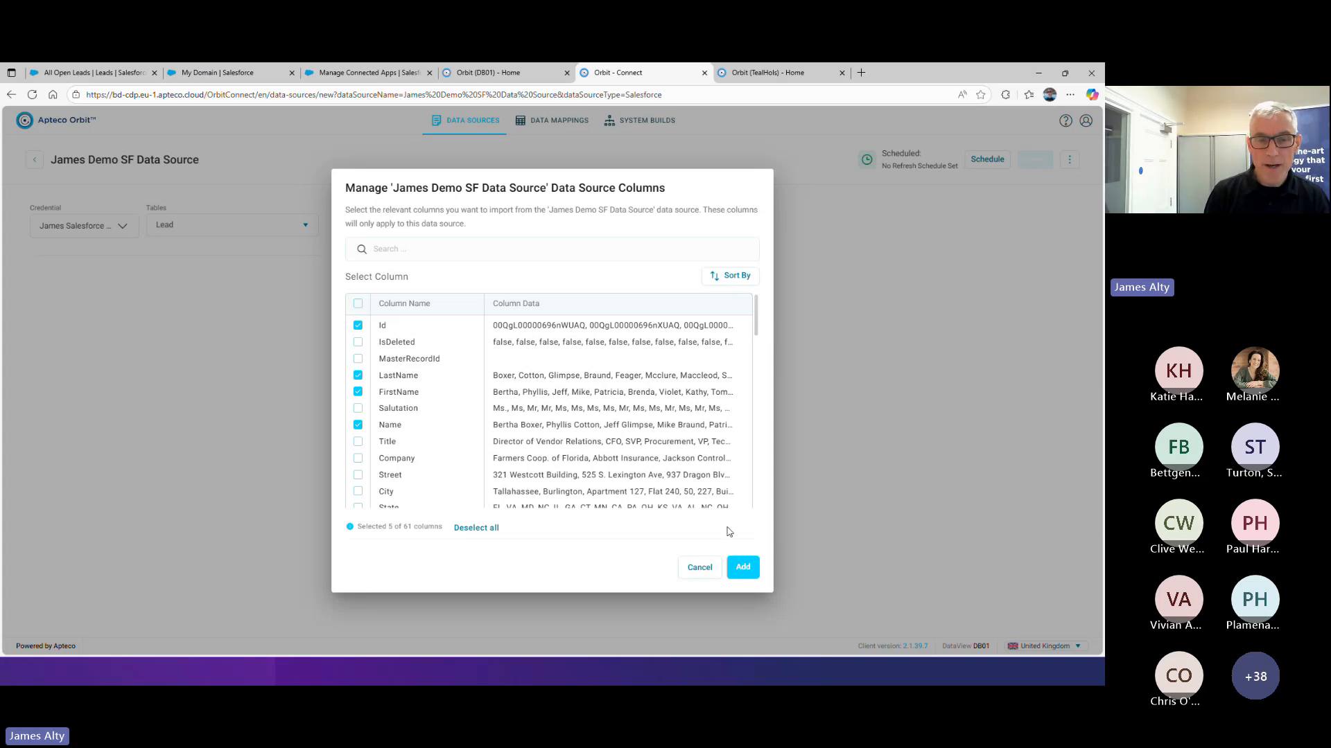
click(741, 566)
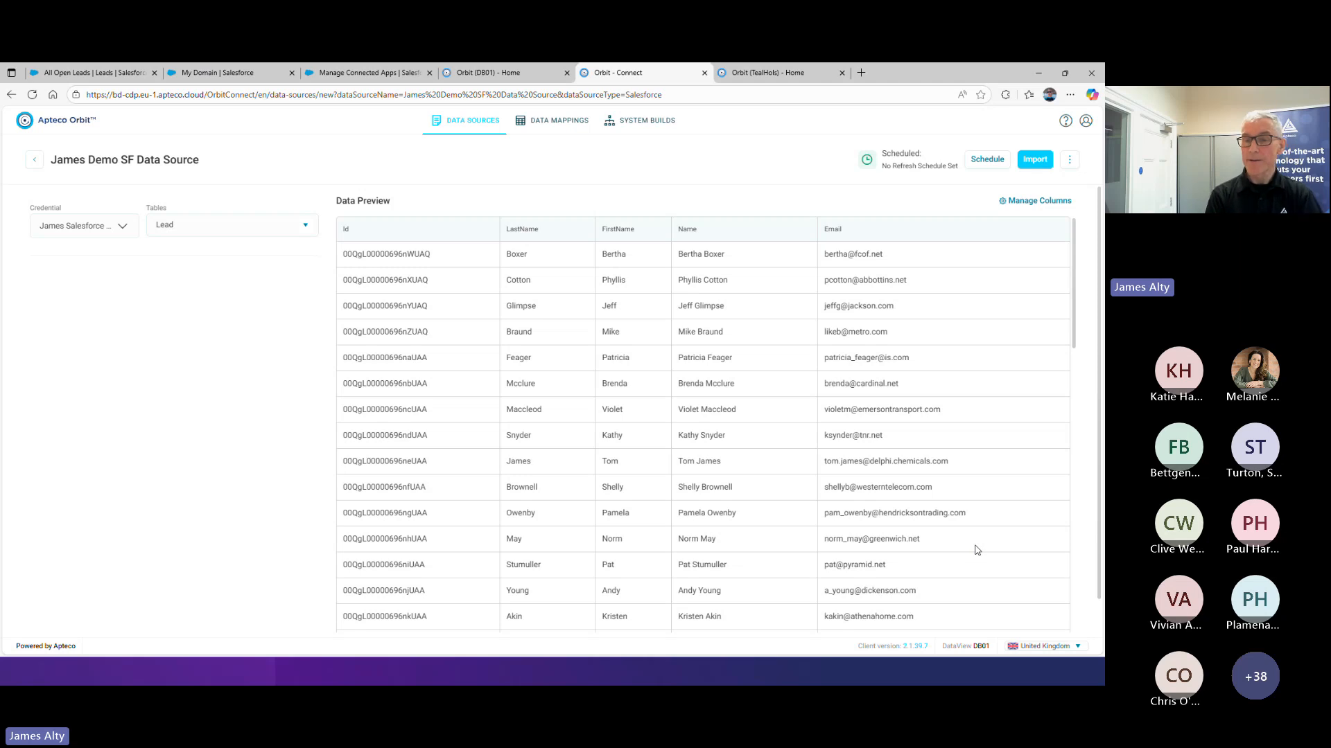
Review the lead records in the data preview from the first row to the last
scroll(925, 505, down, 5)
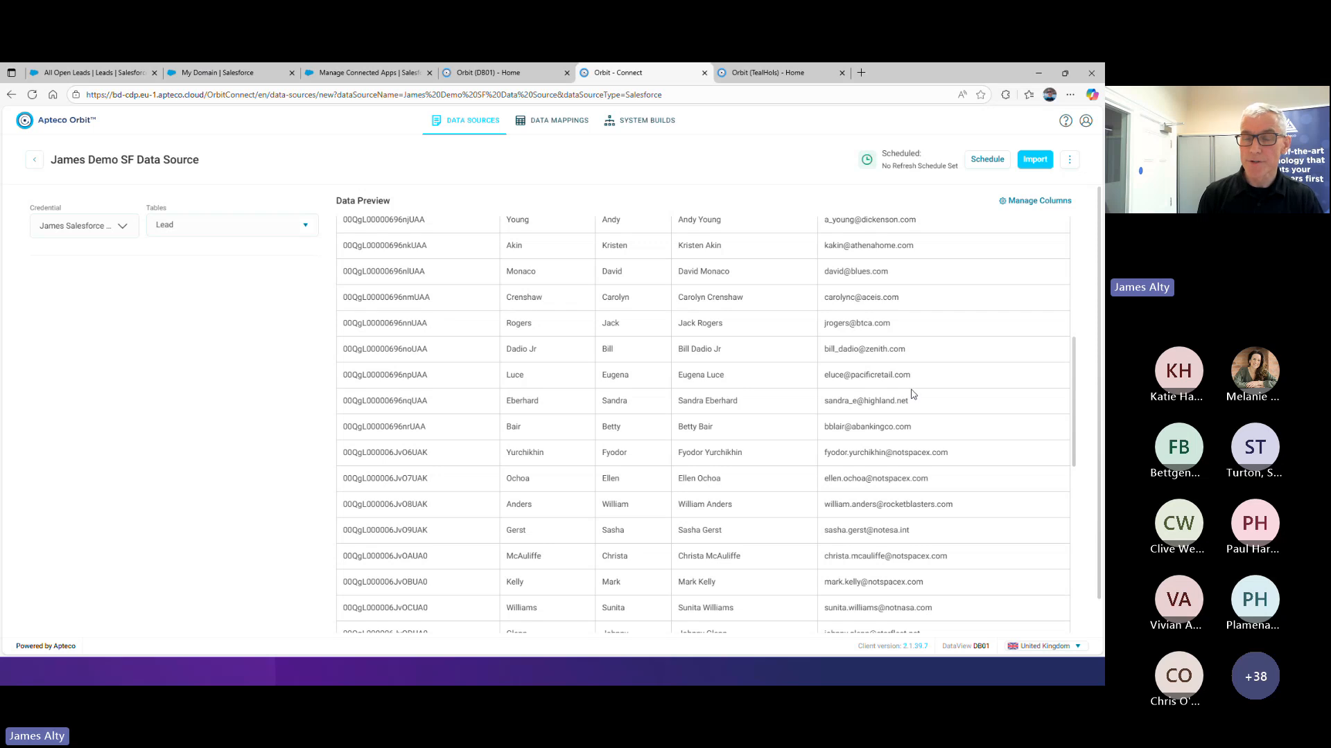
scroll(934, 428, down, 3)
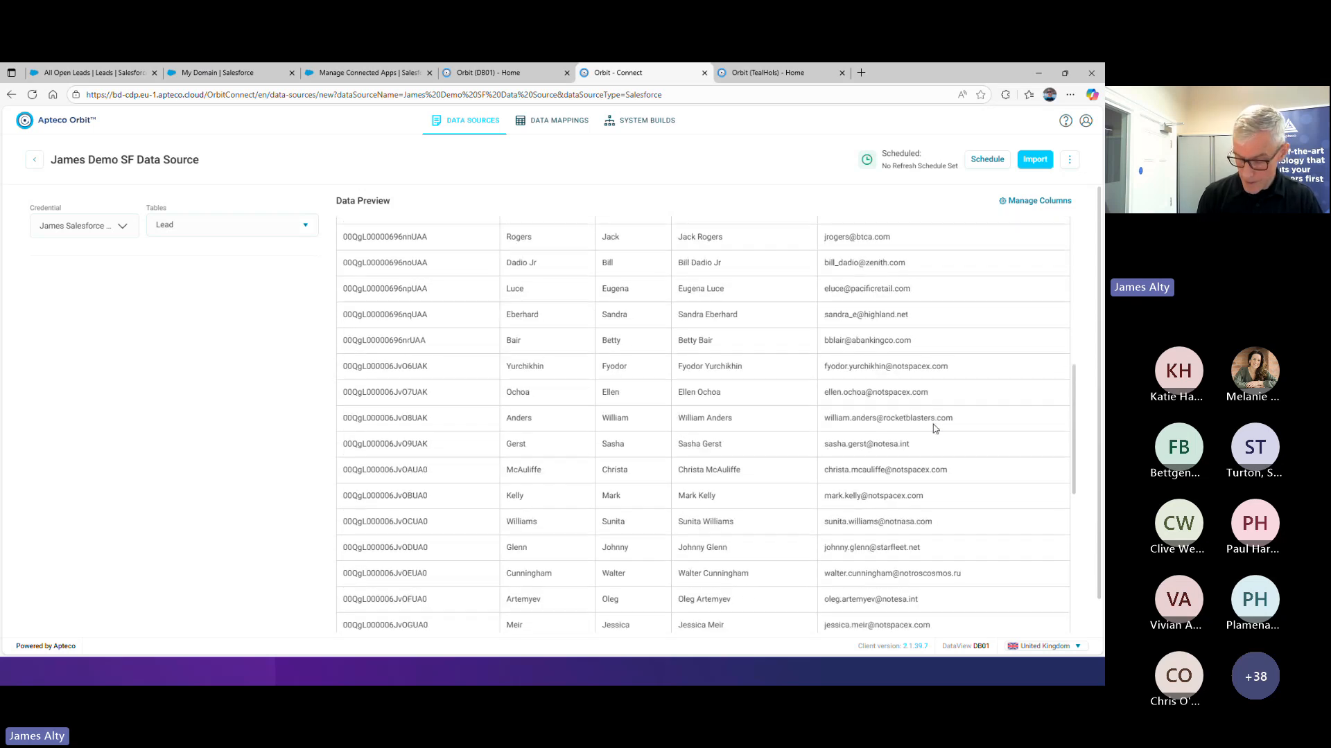
scroll(934, 428, down, 2)
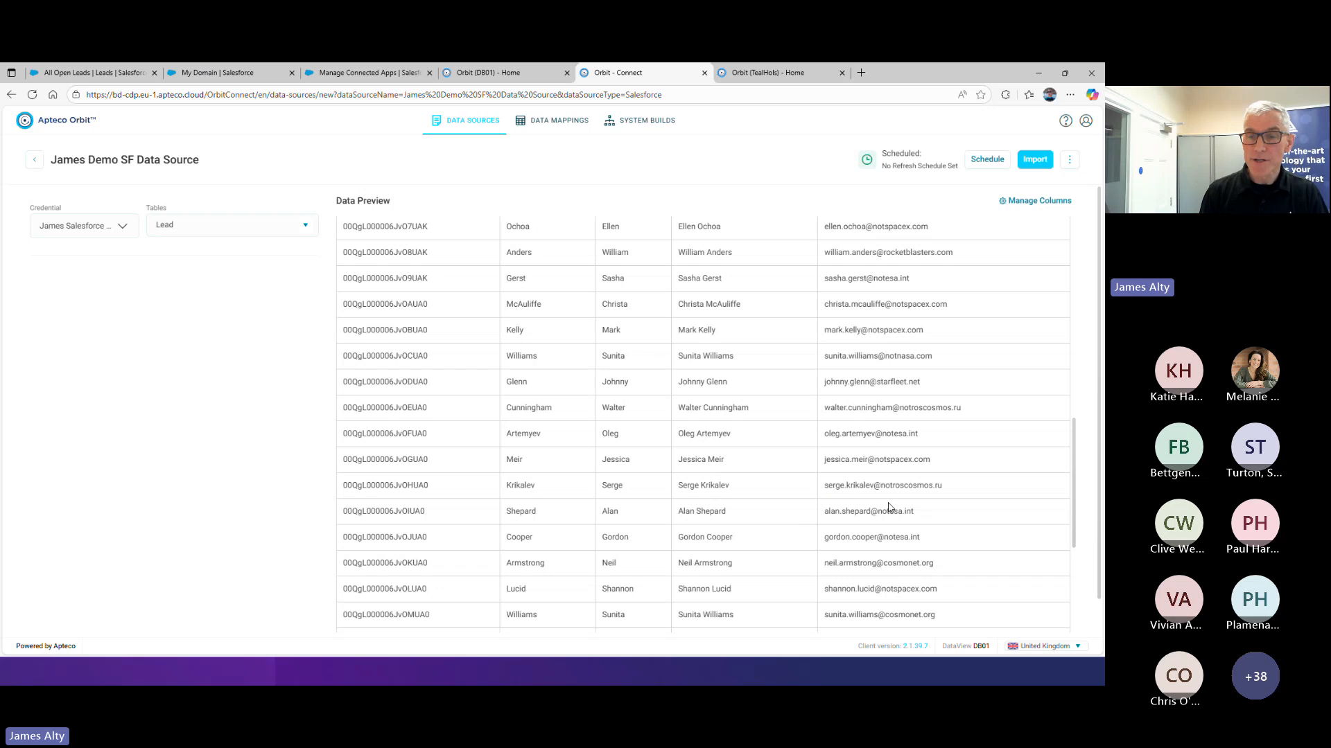
scroll(907, 513, down, 2)
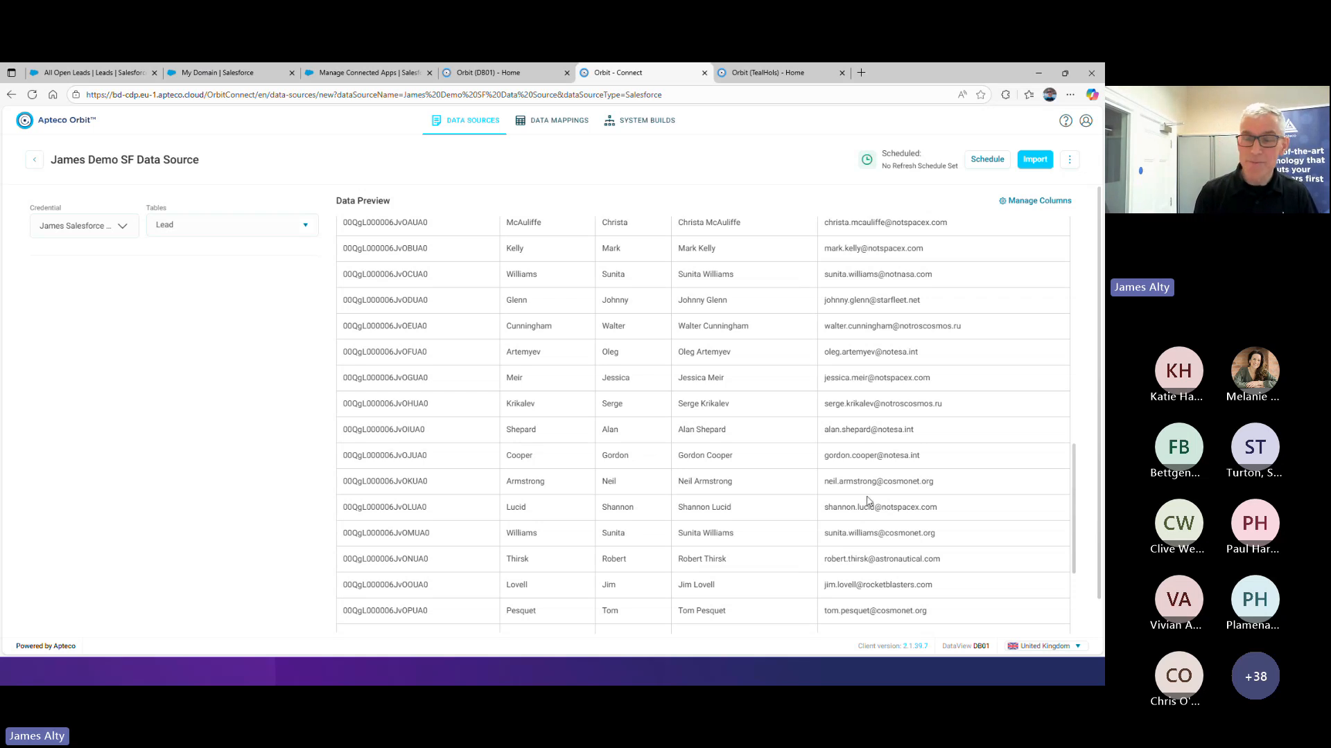
scroll(778, 496, down, 4)
scroll(777, 496, down, 1)
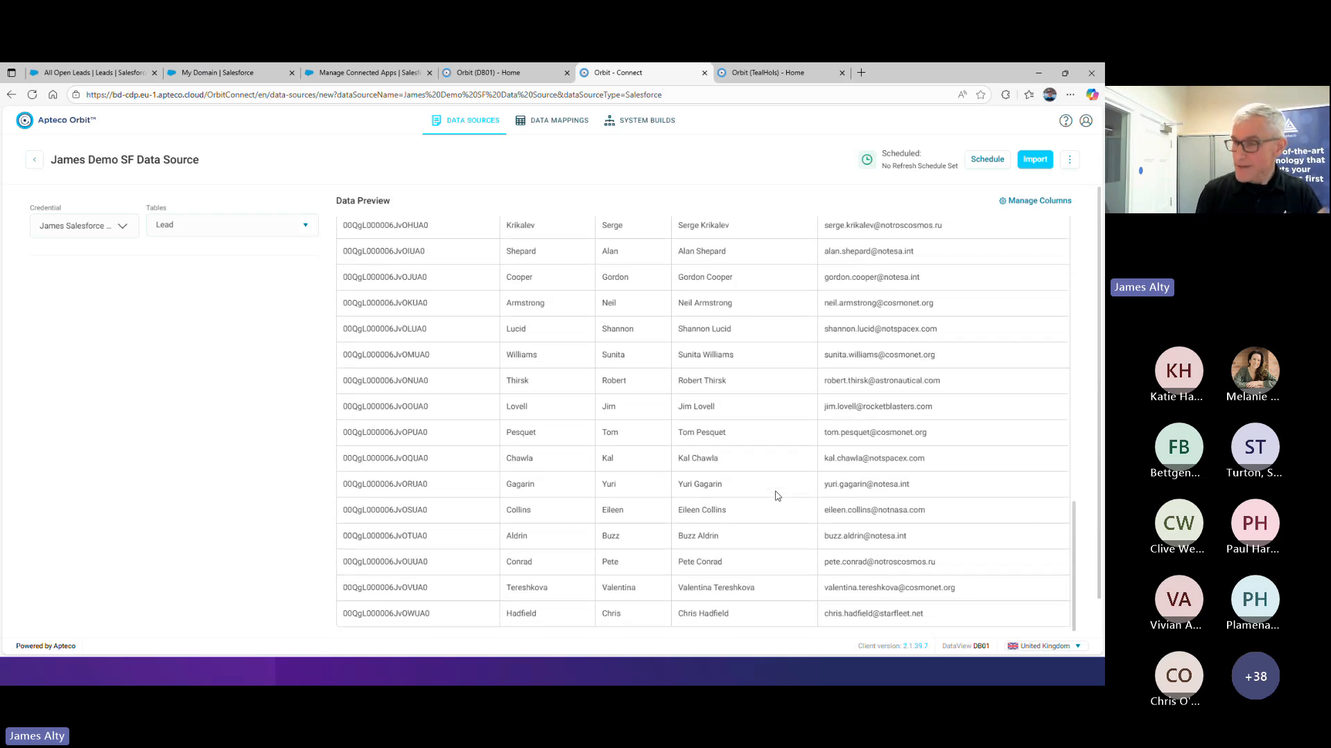
scroll(777, 497, down, 3)
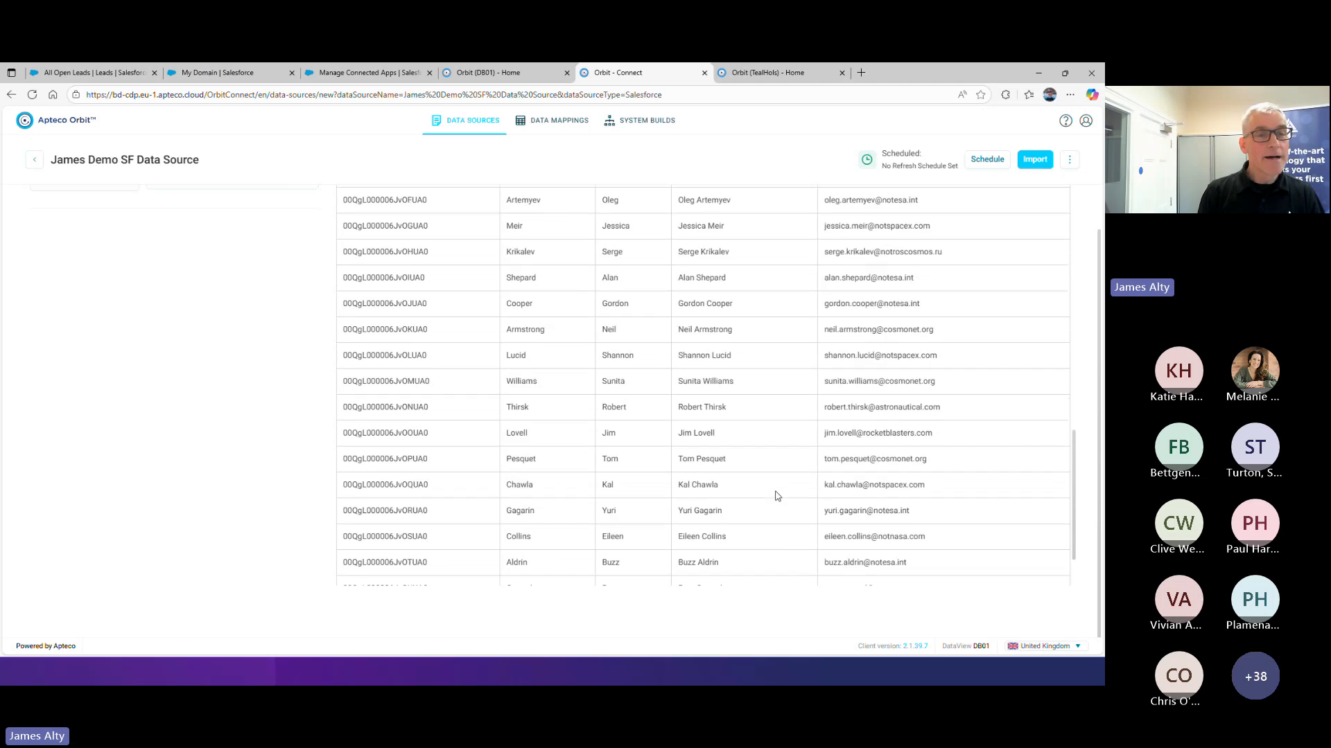
scroll(777, 496, up, 5)
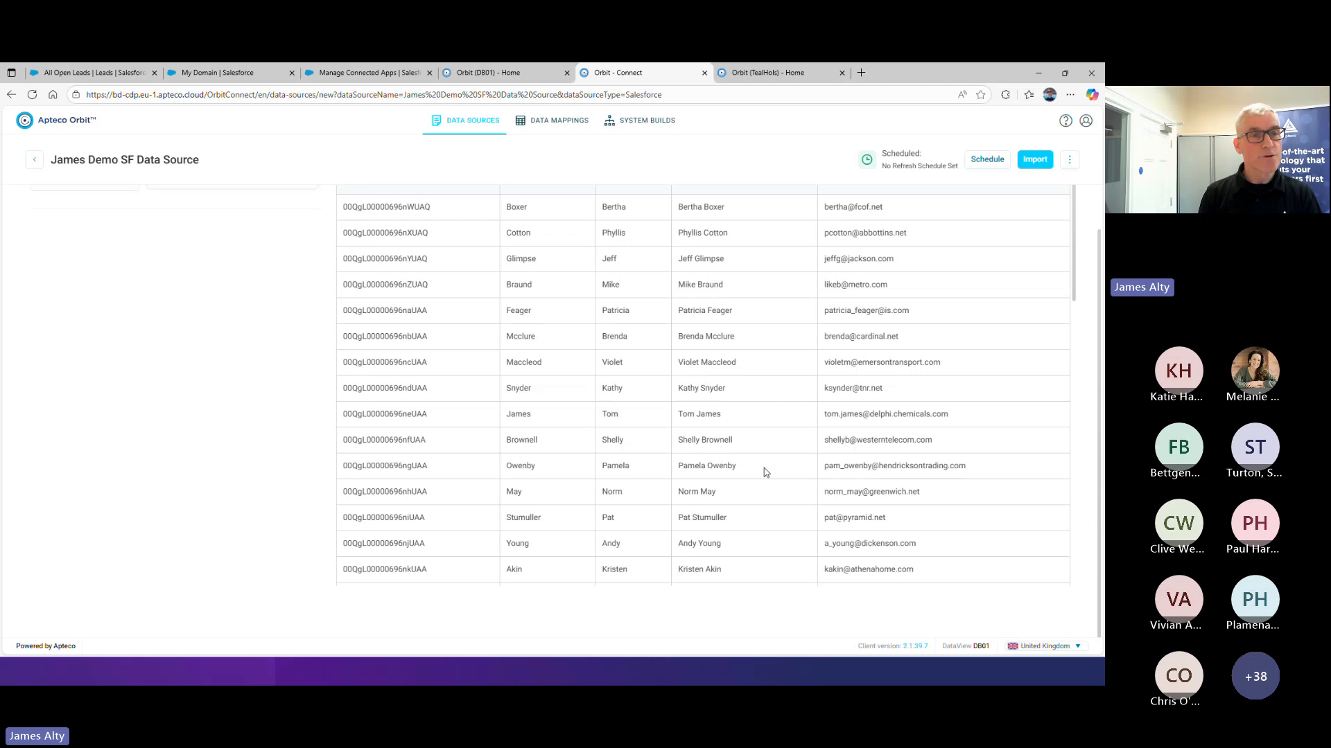
scroll(541, 445, up, 1)
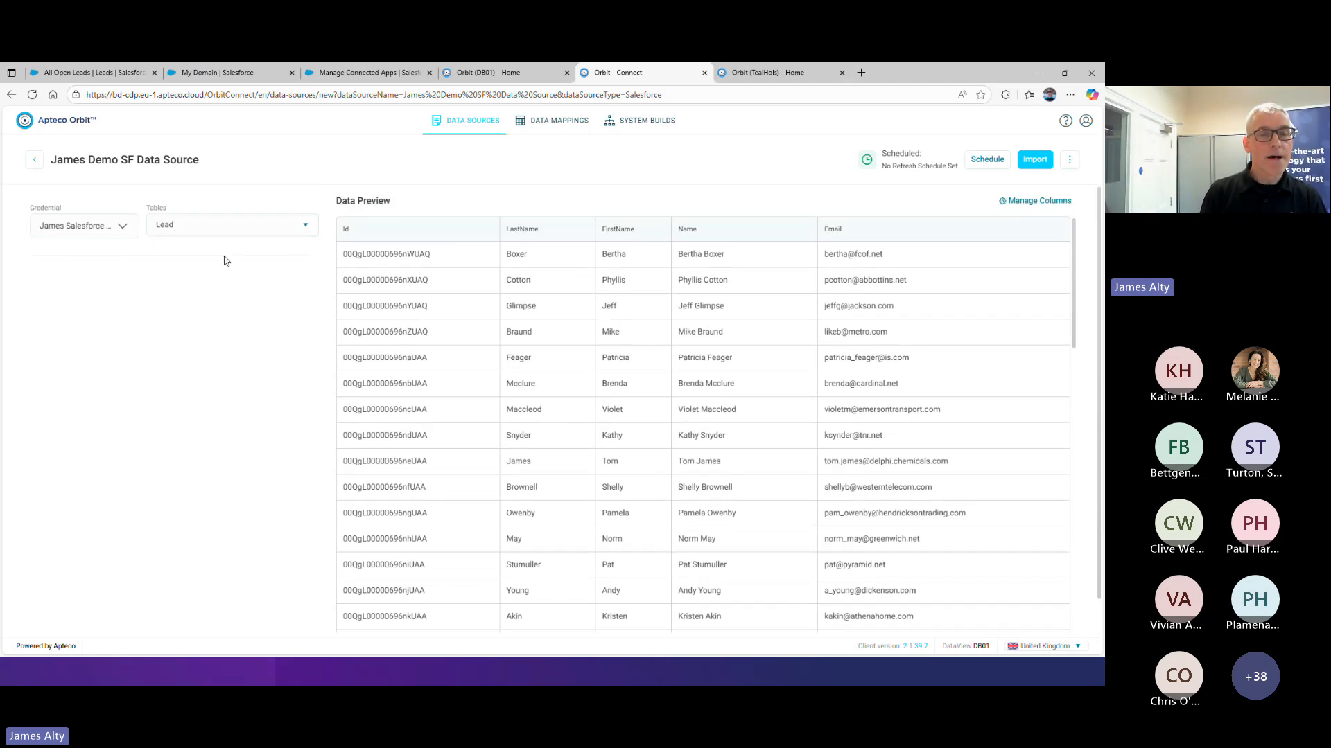
Leave the unsaved Lead data source and discard its changes
click(306, 228)
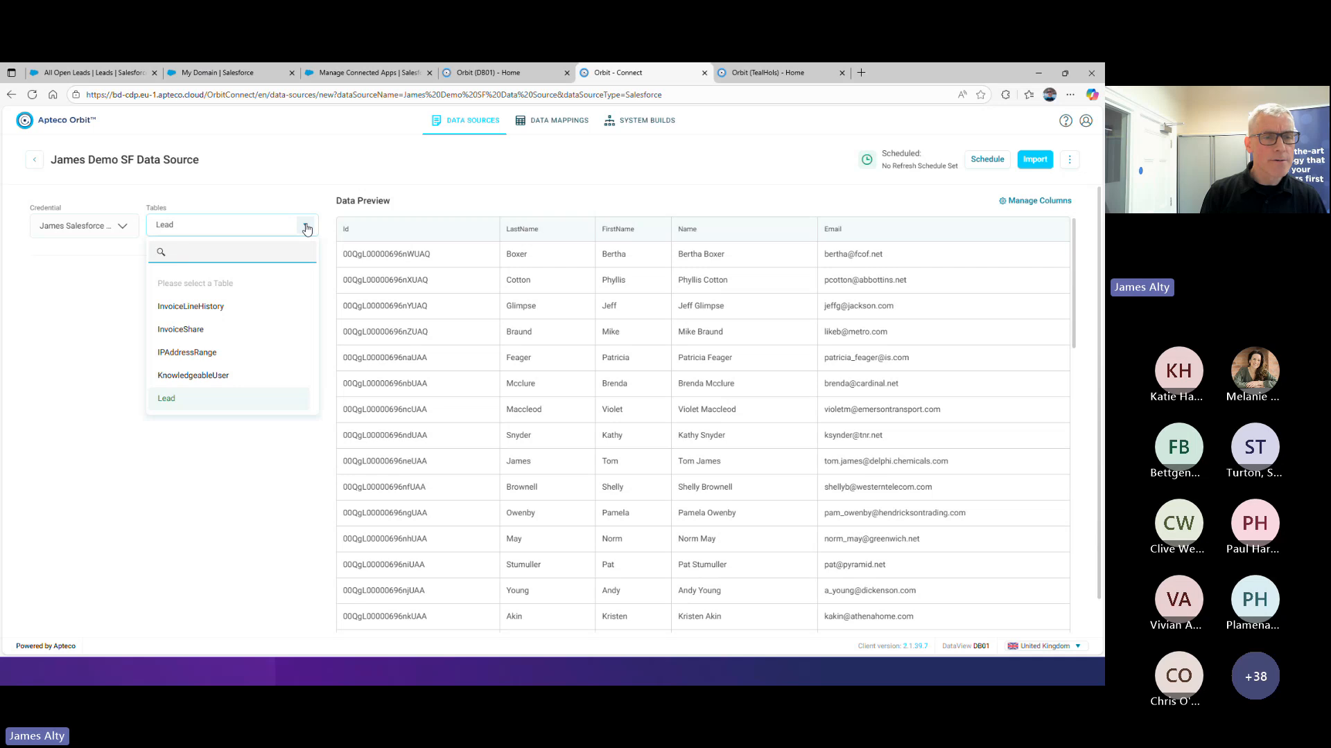
click(116, 273)
click(36, 163)
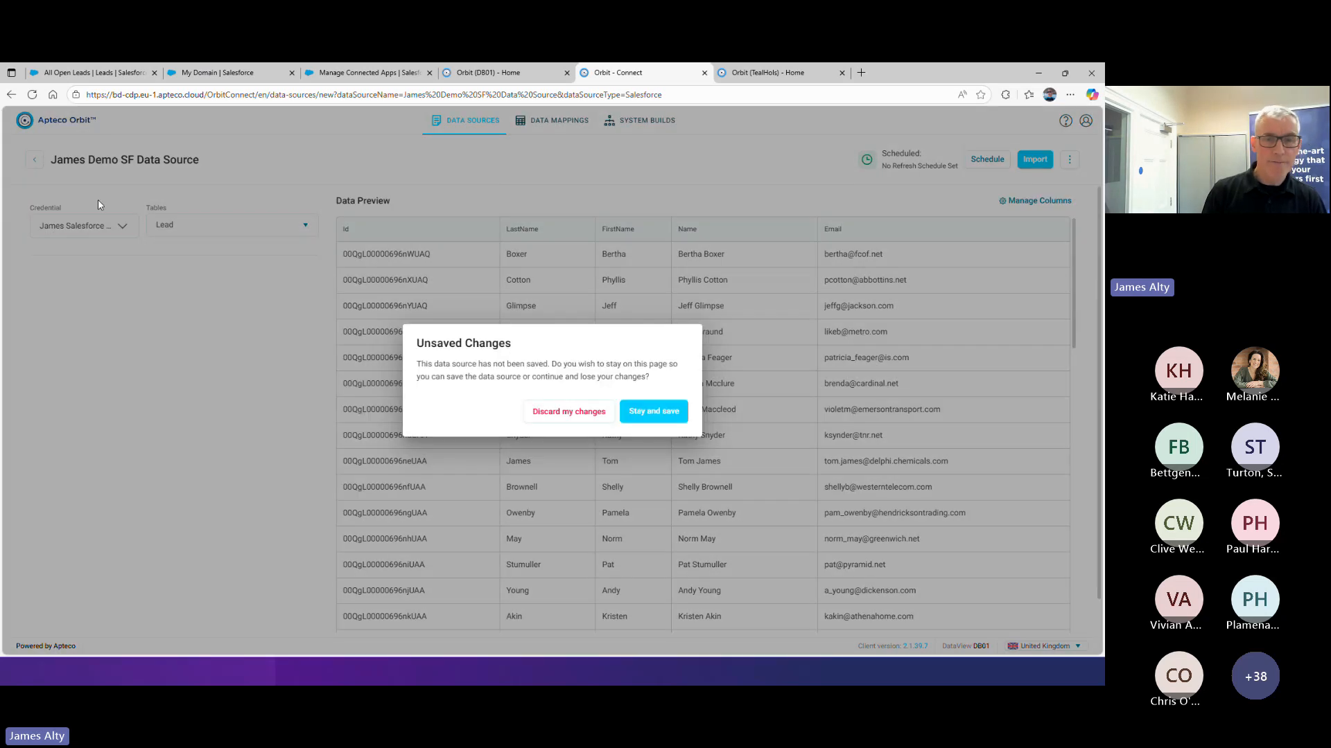
click(560, 414)
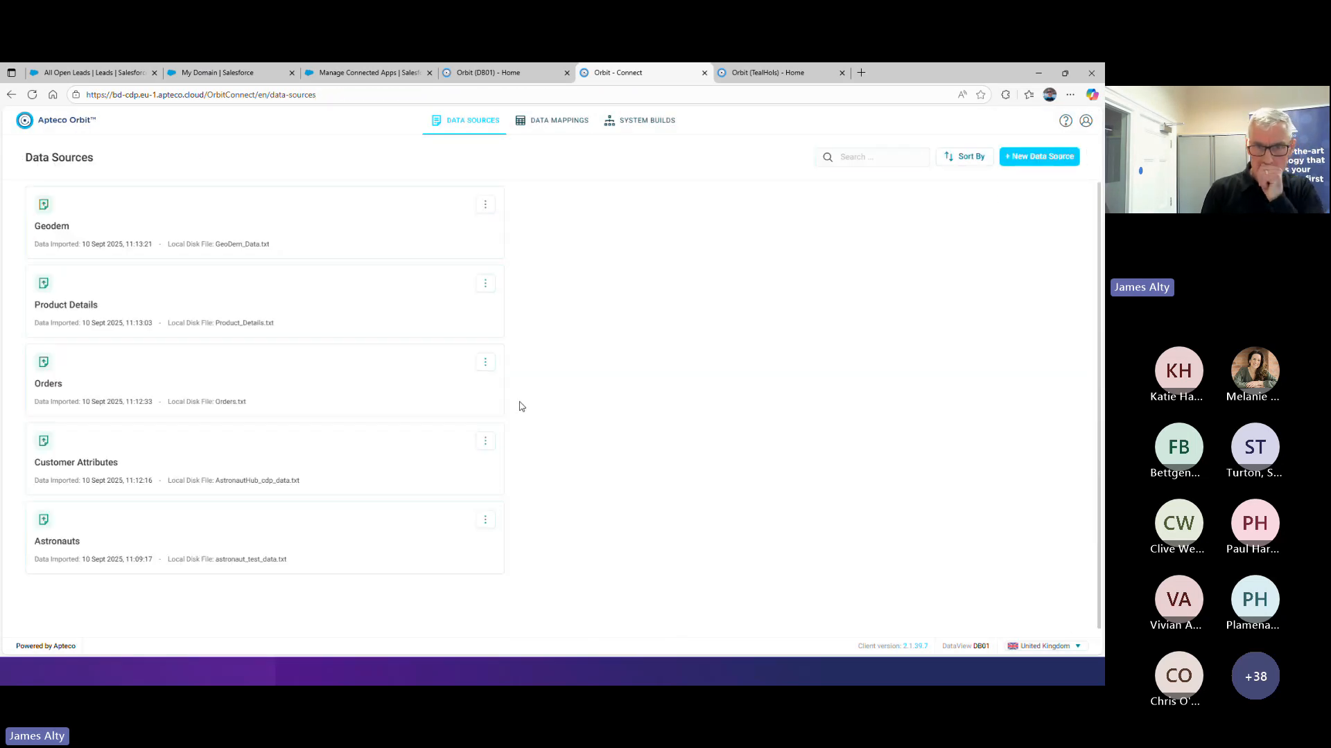
Create a new Salesforce data source named "Subset of SF Leads"
click(1051, 158)
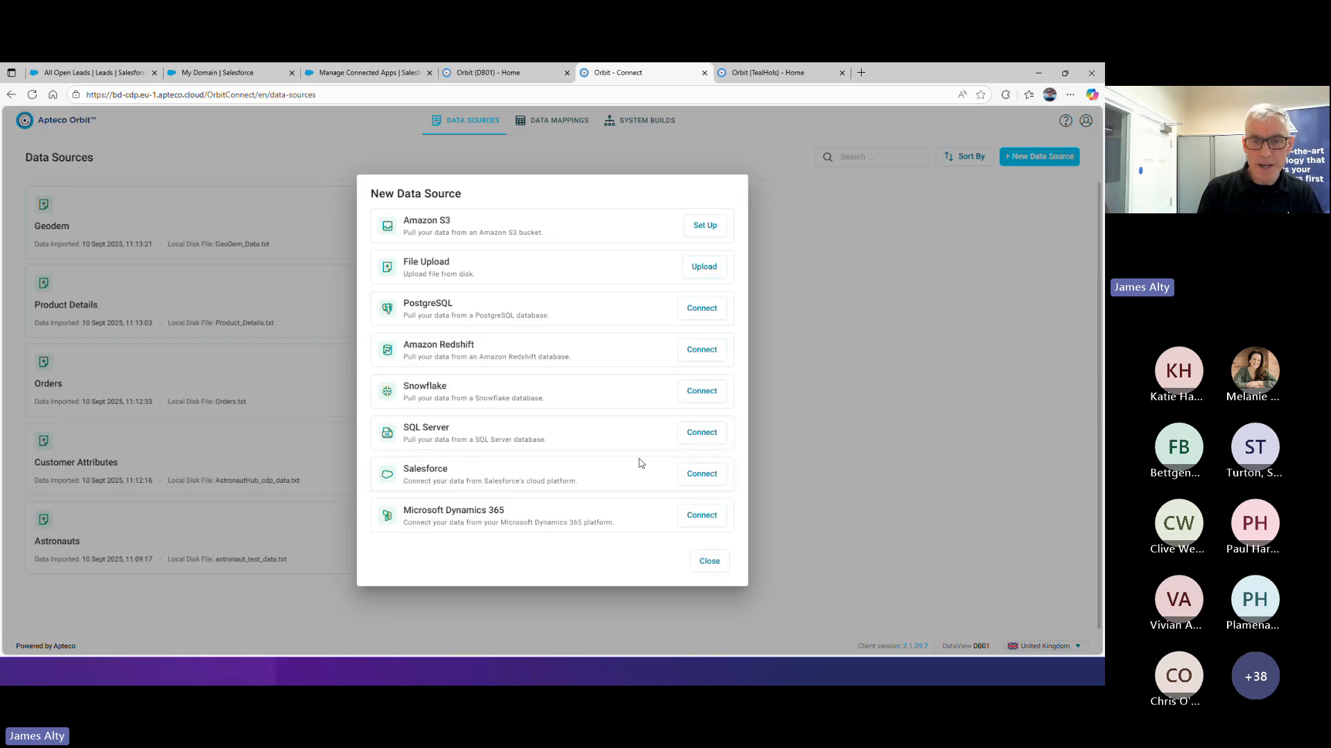
click(702, 475)
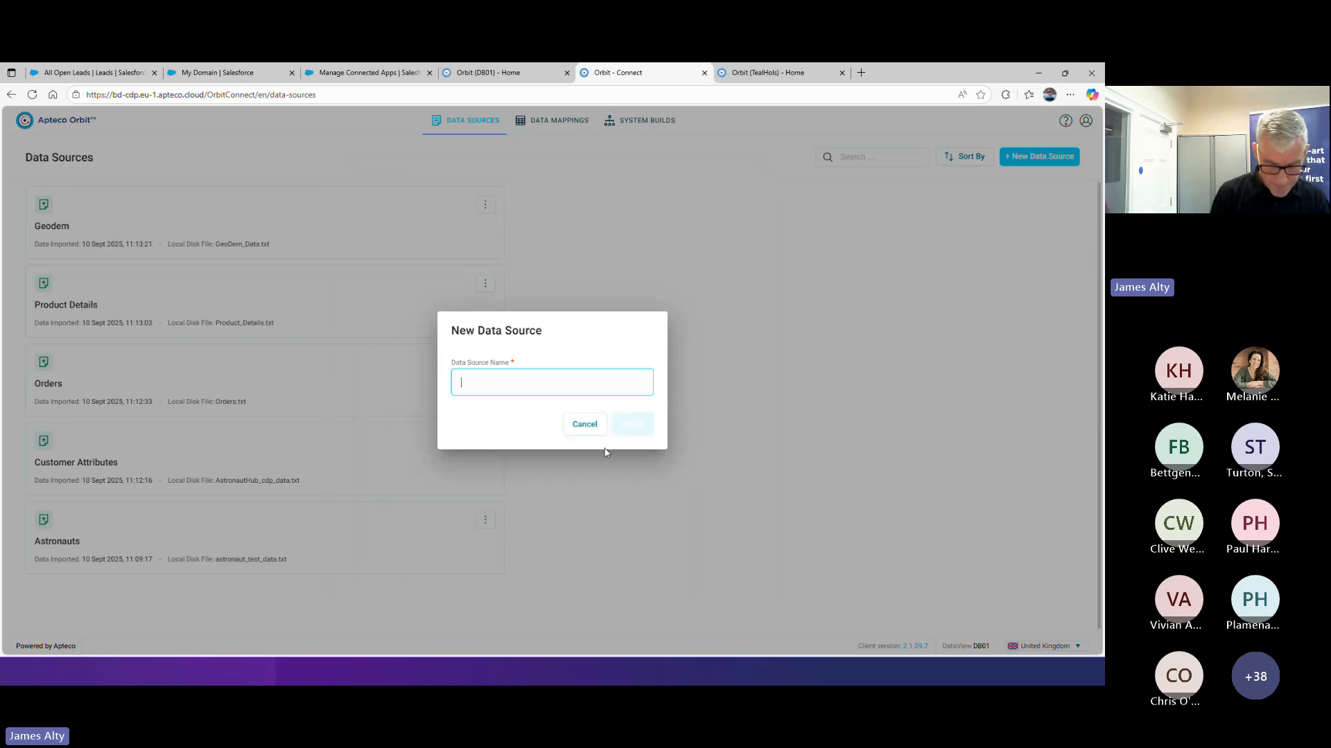
text(Subs)
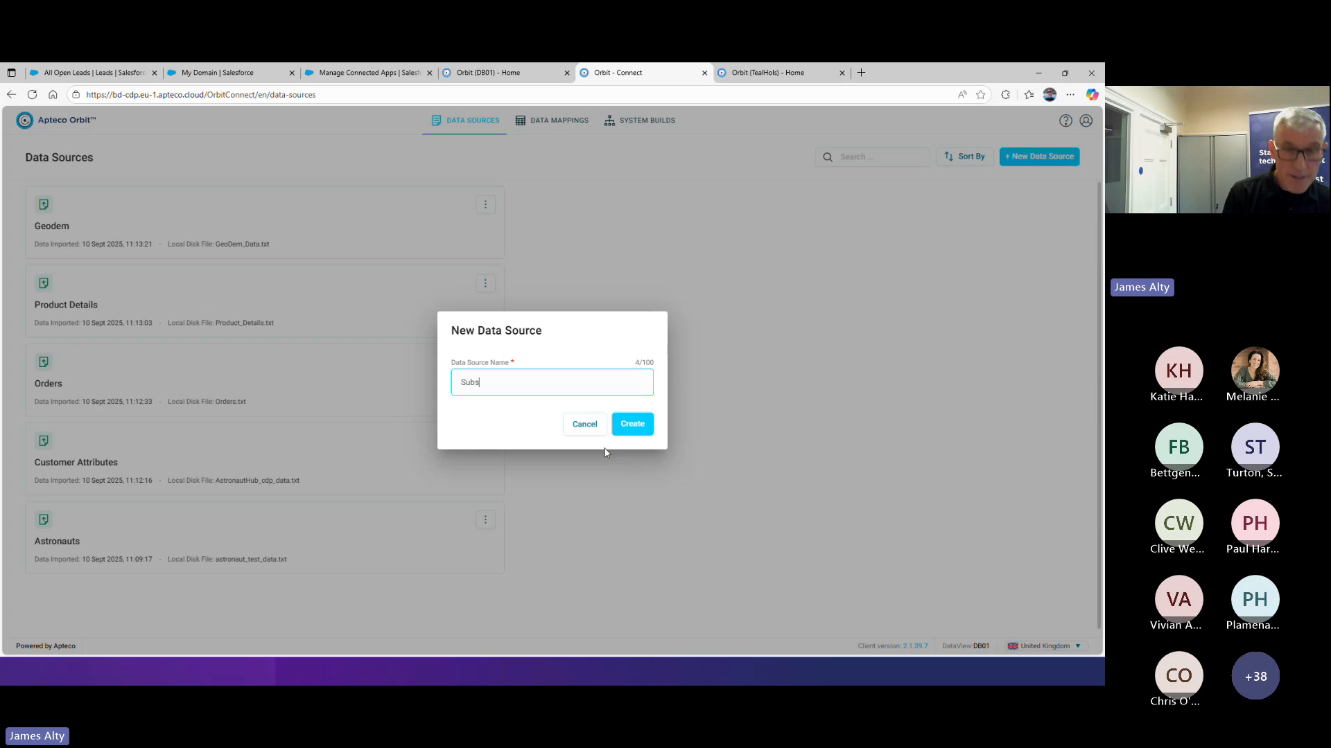
text(et of Leads)
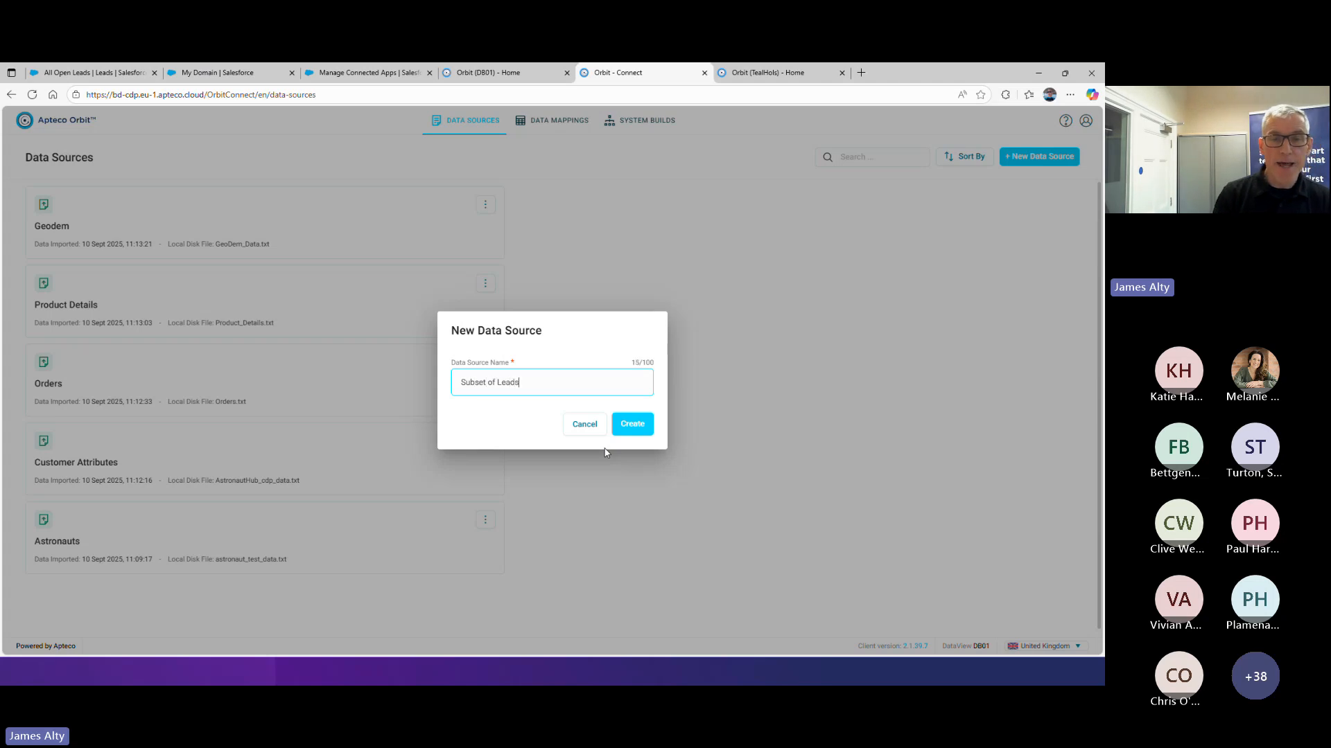
click(496, 383)
text(SF)
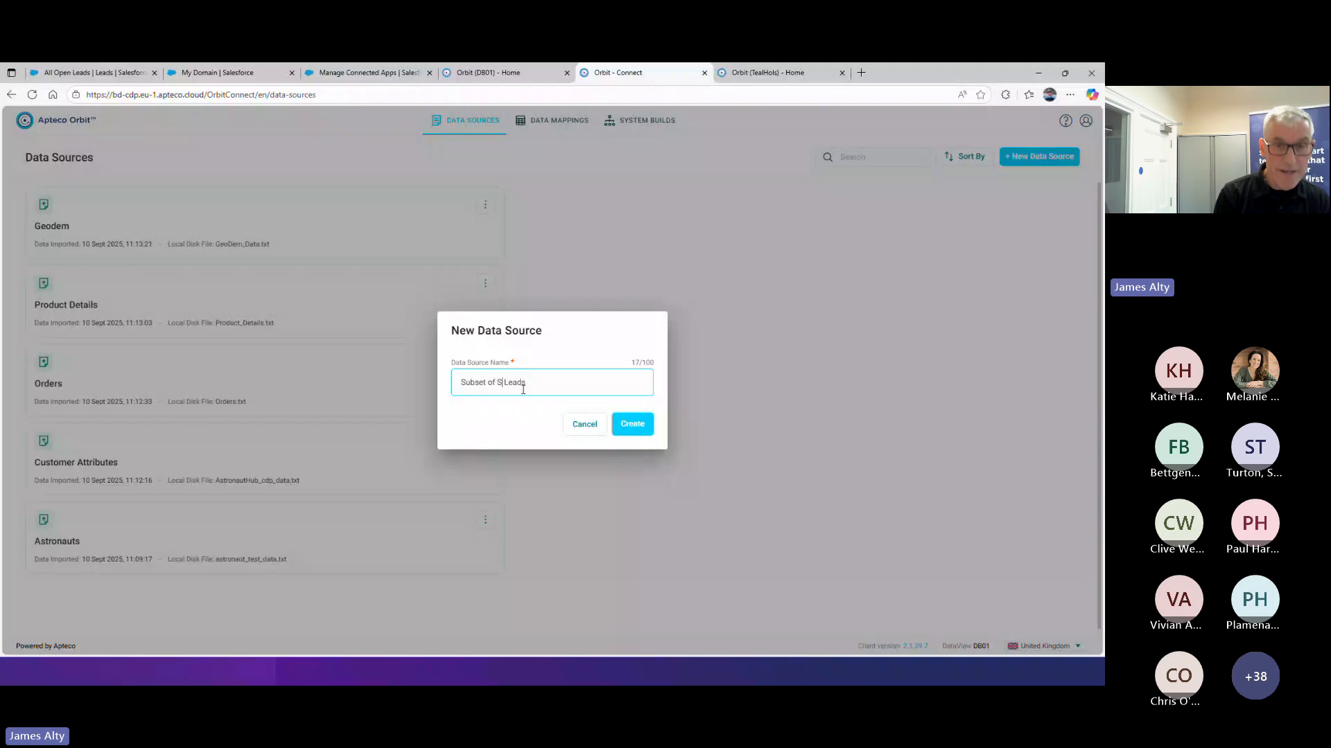
click(644, 419)
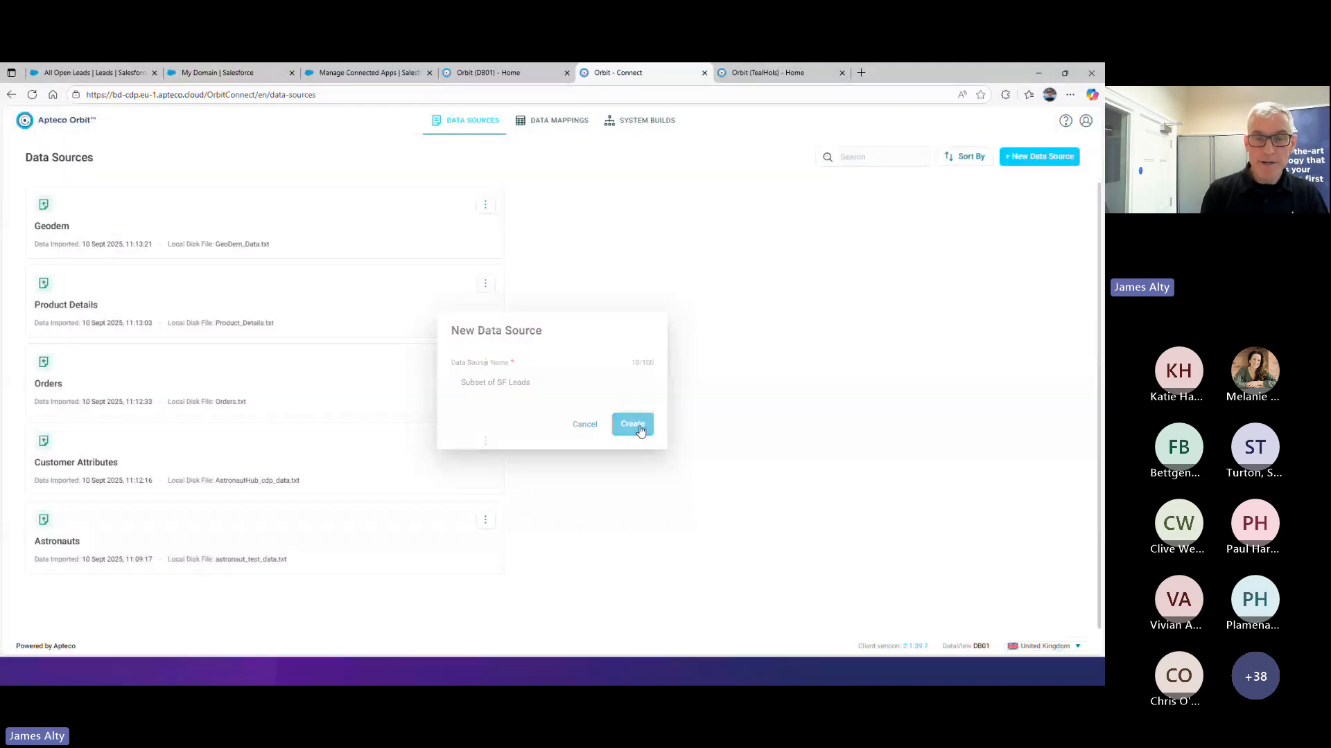
Select the saved Salesforce Demo credential and choose Custom Query as the table for the data source
click(118, 227)
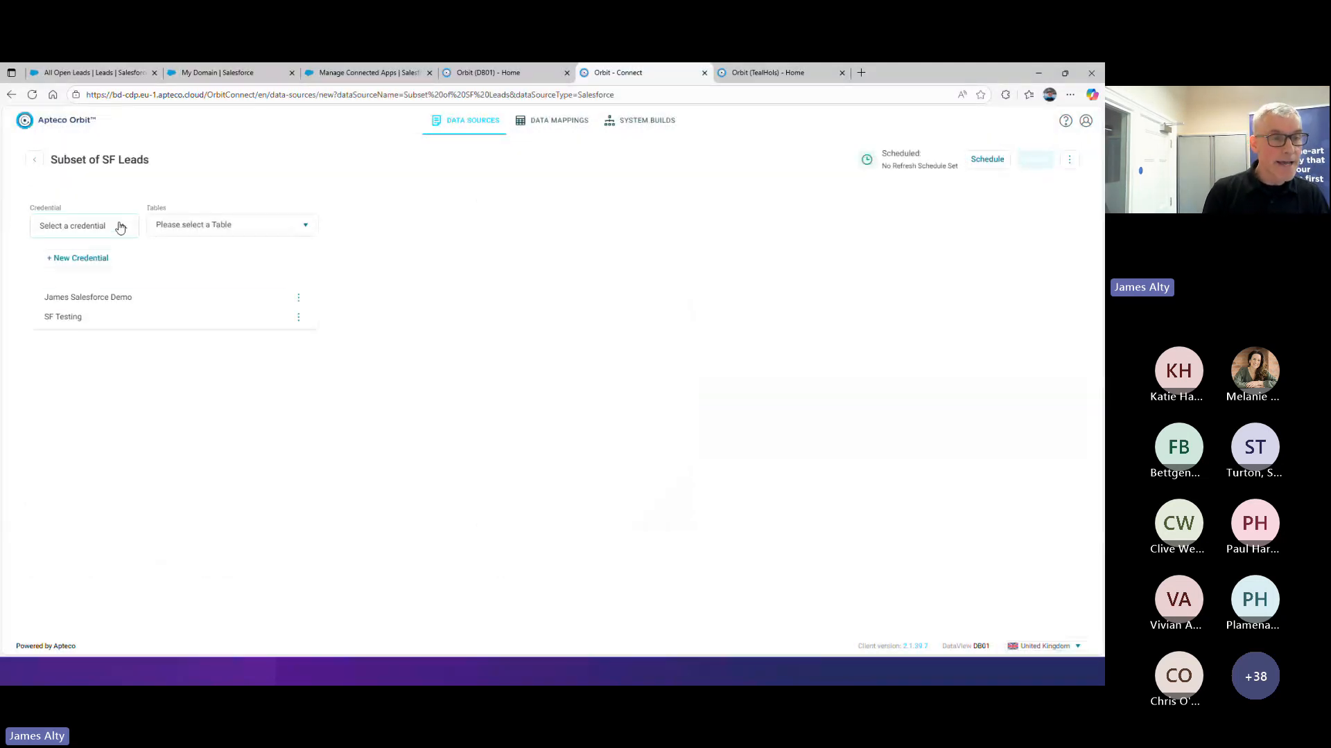
click(82, 301)
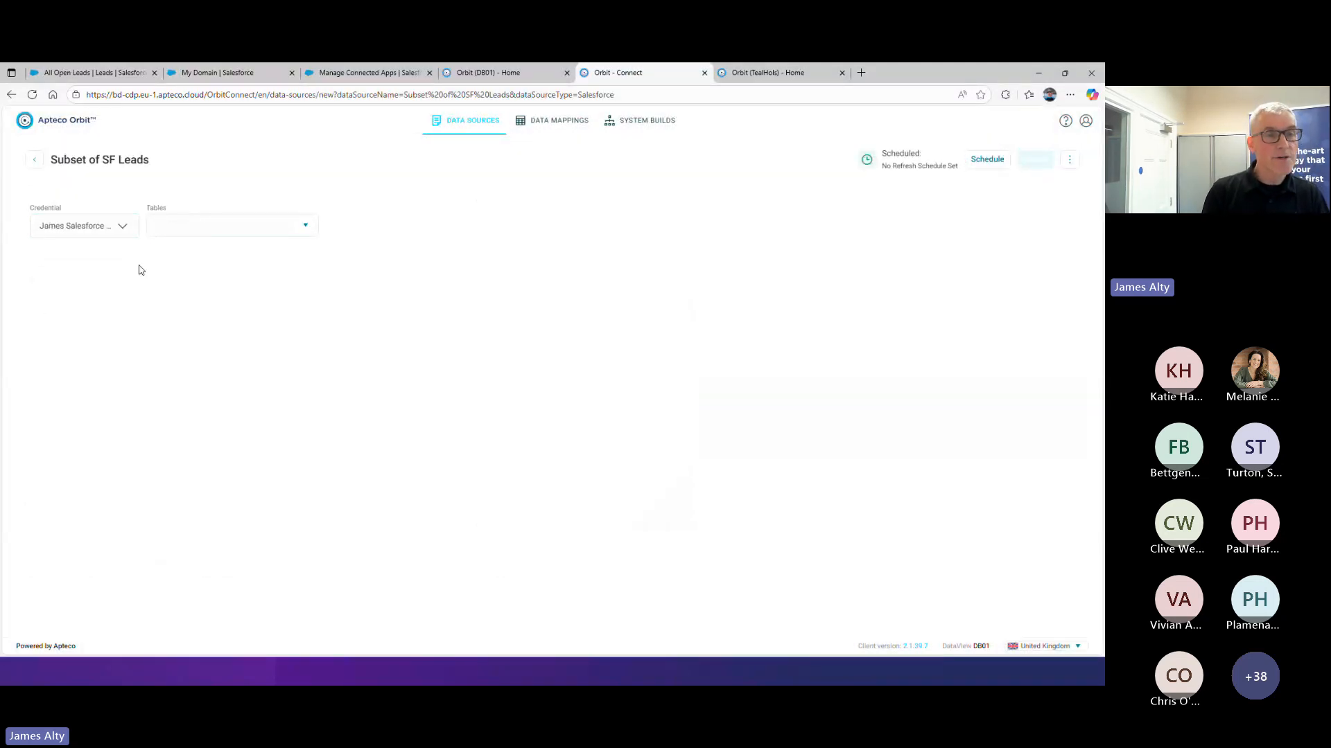
click(186, 231)
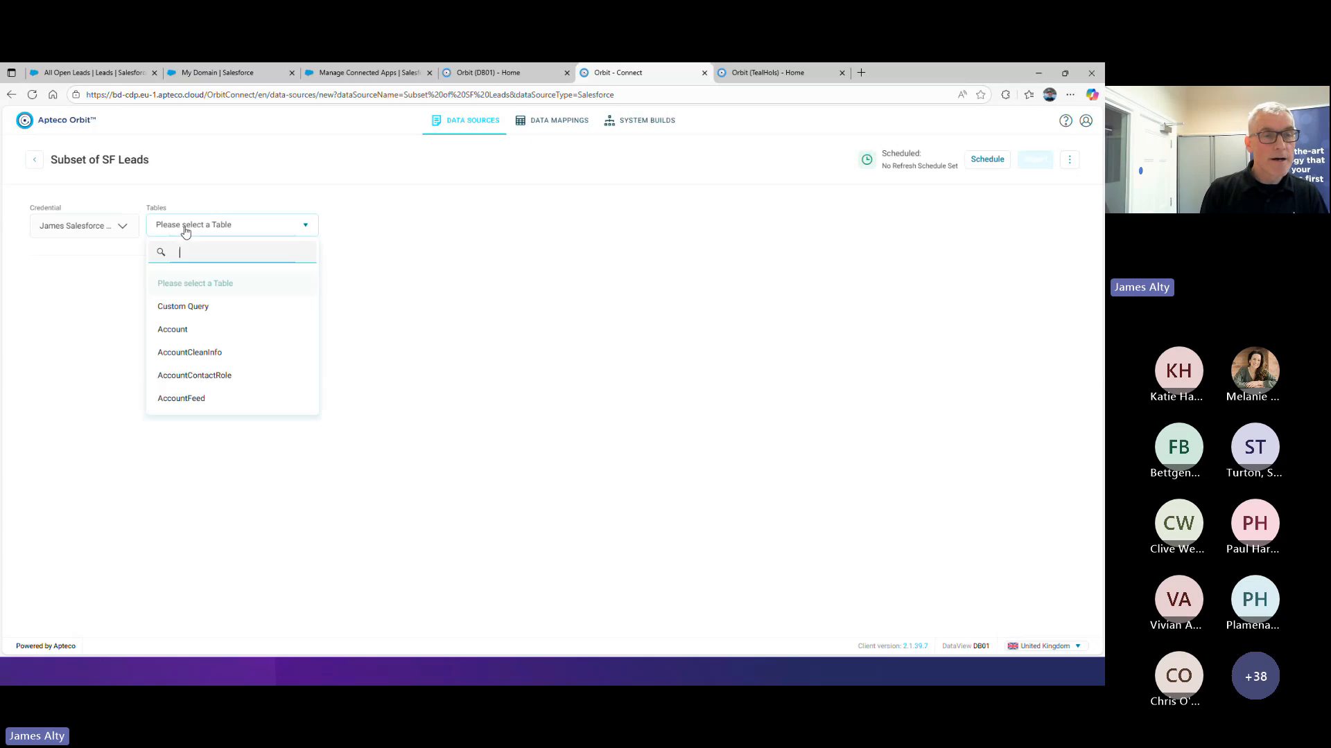
click(187, 307)
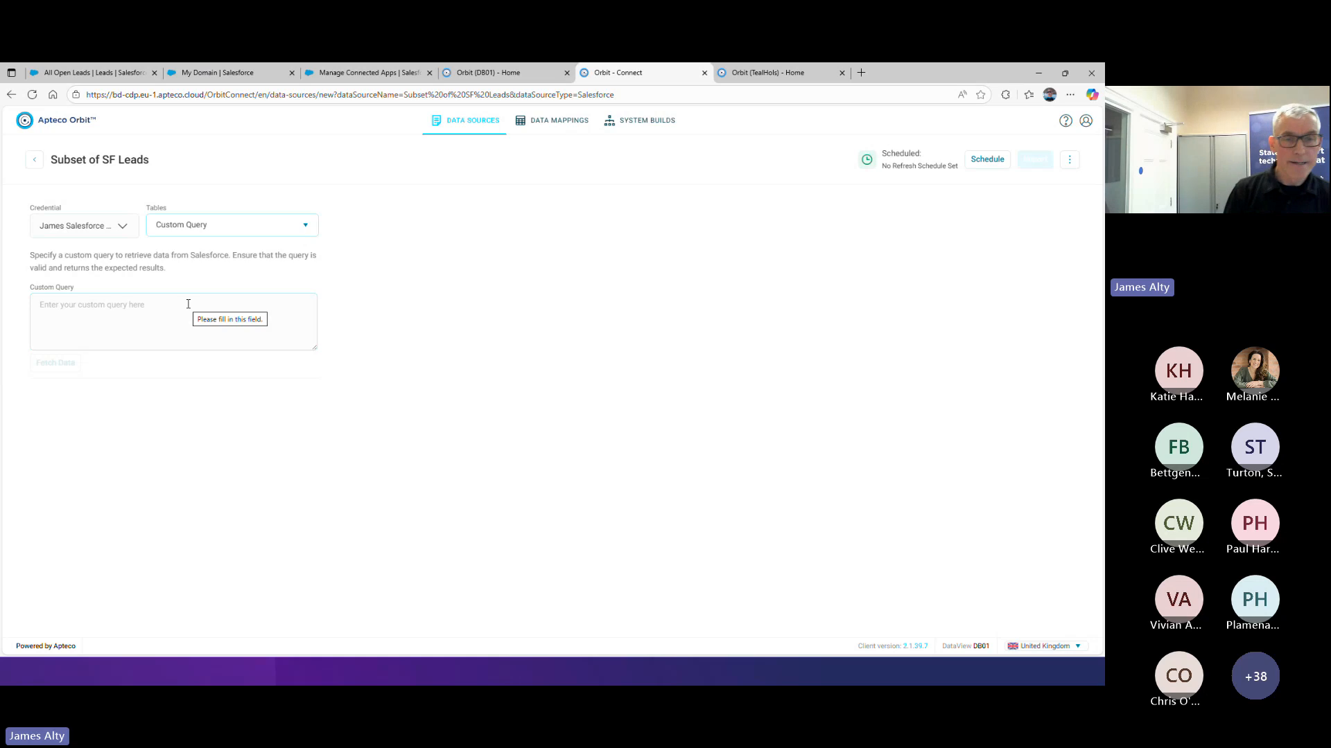
click(188, 304)
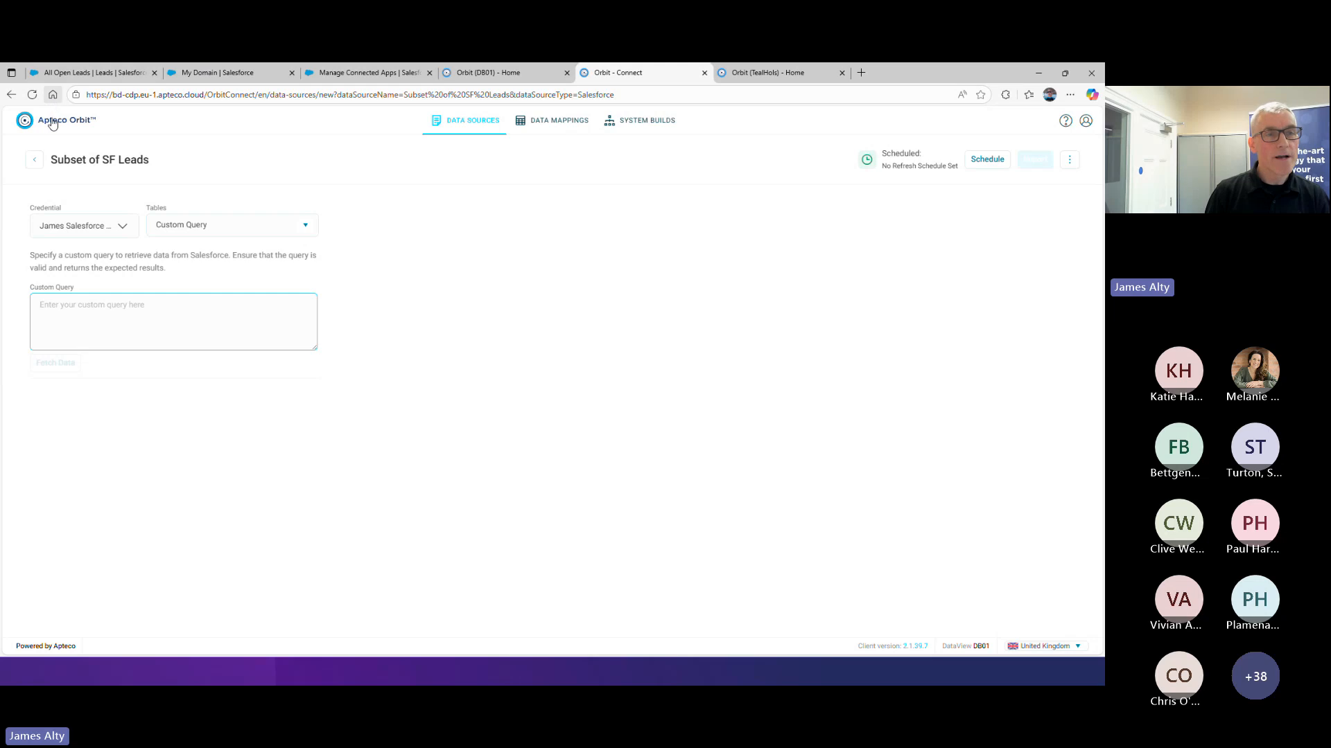
Switch to the Salesforce All Open Leads page and open the Developer Console's Query Editor
click(83, 73)
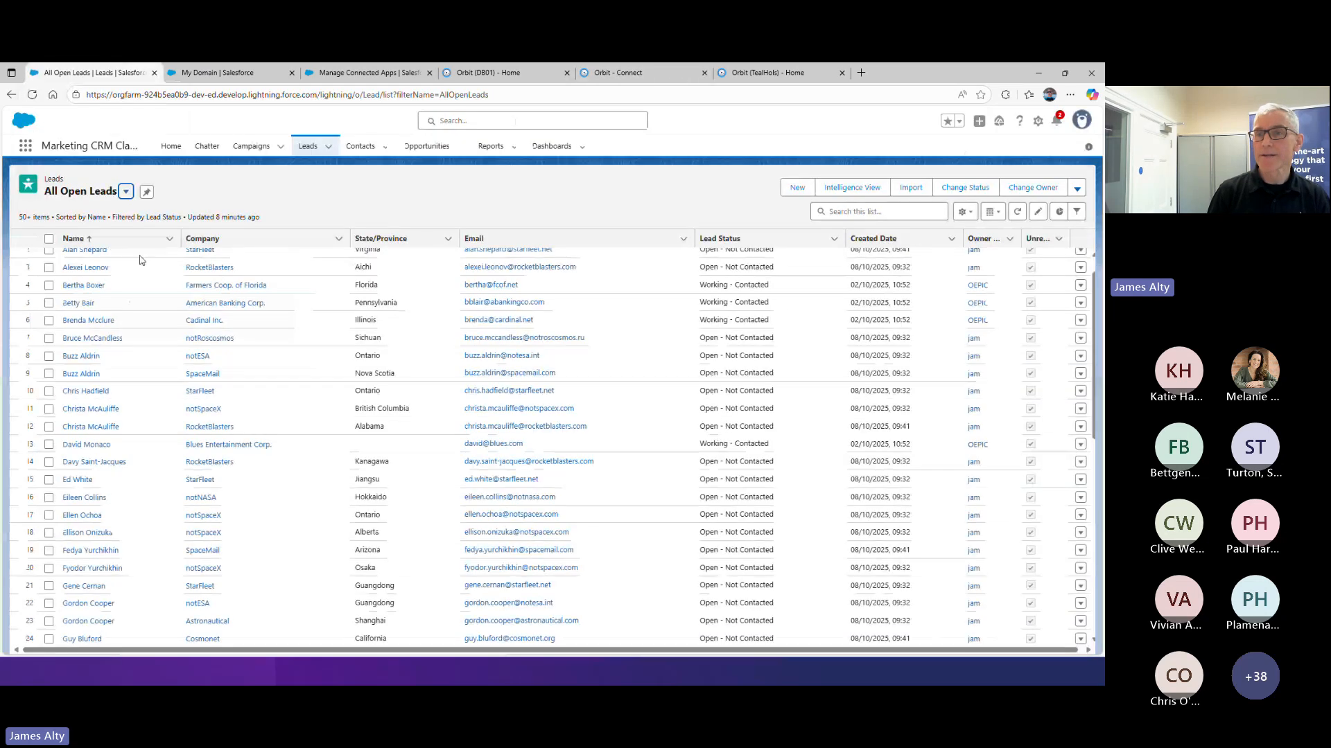
click(1038, 122)
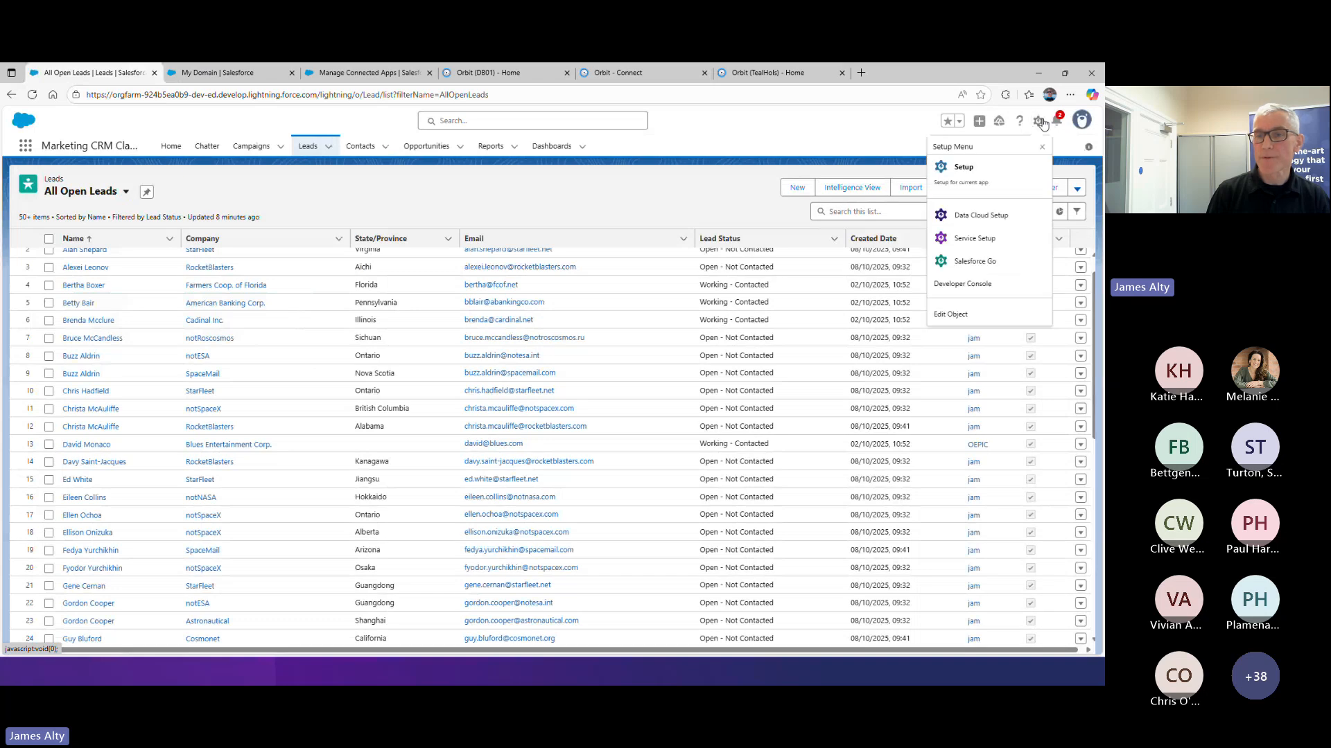
click(998, 286)
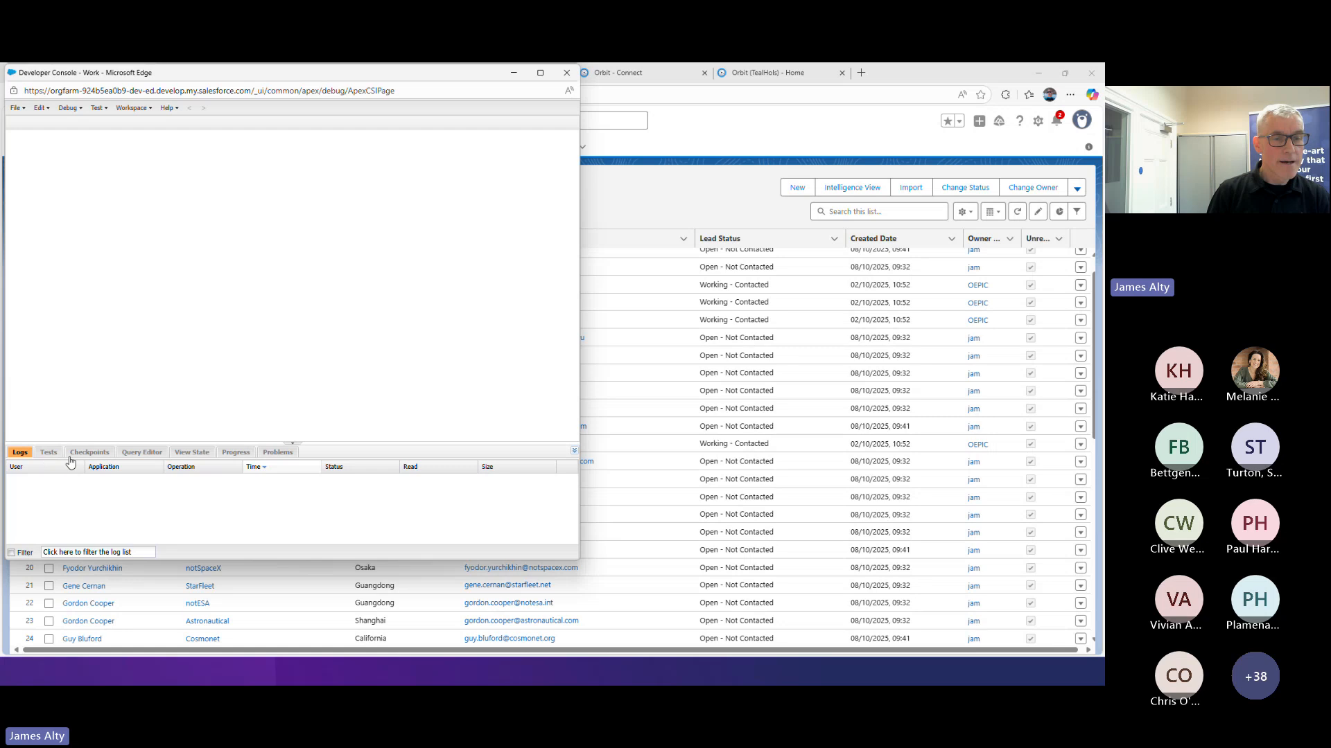
click(147, 452)
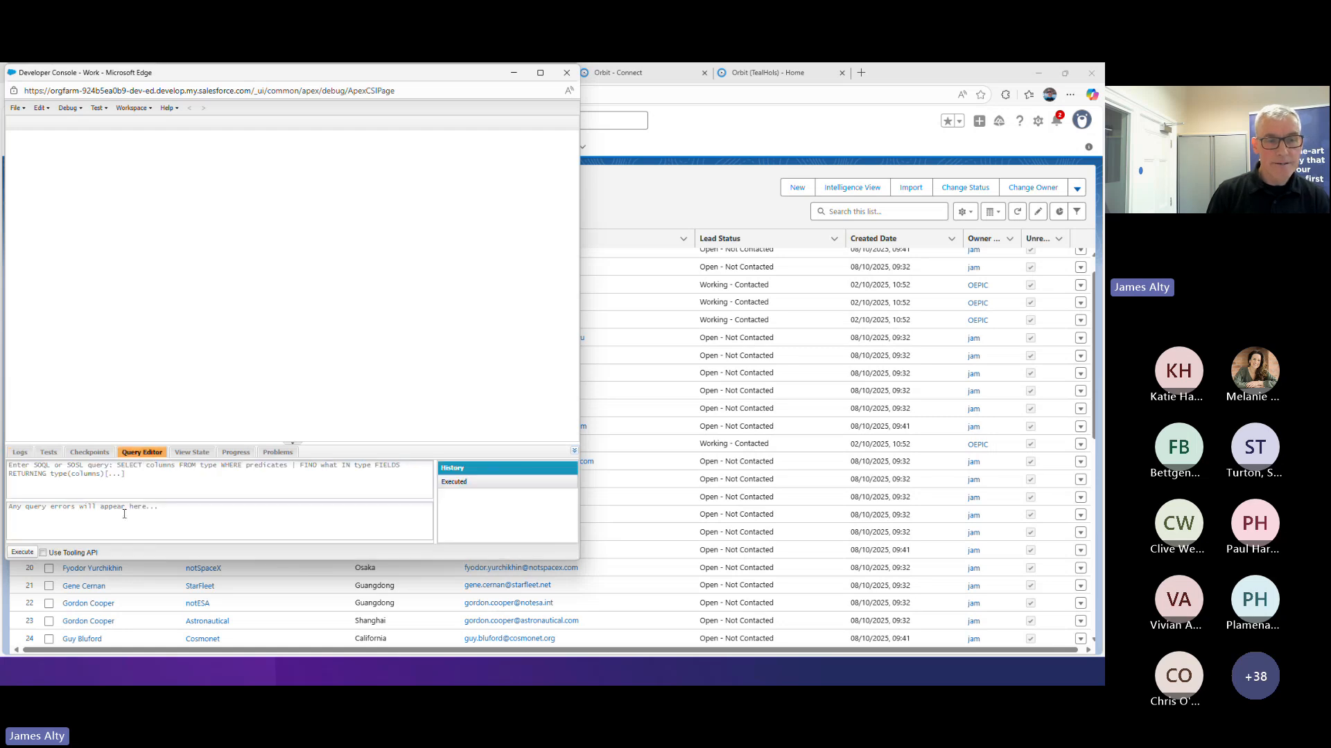
Write the query "Select id from leads", correct the object name to "lead", and execute it
click(130, 481)
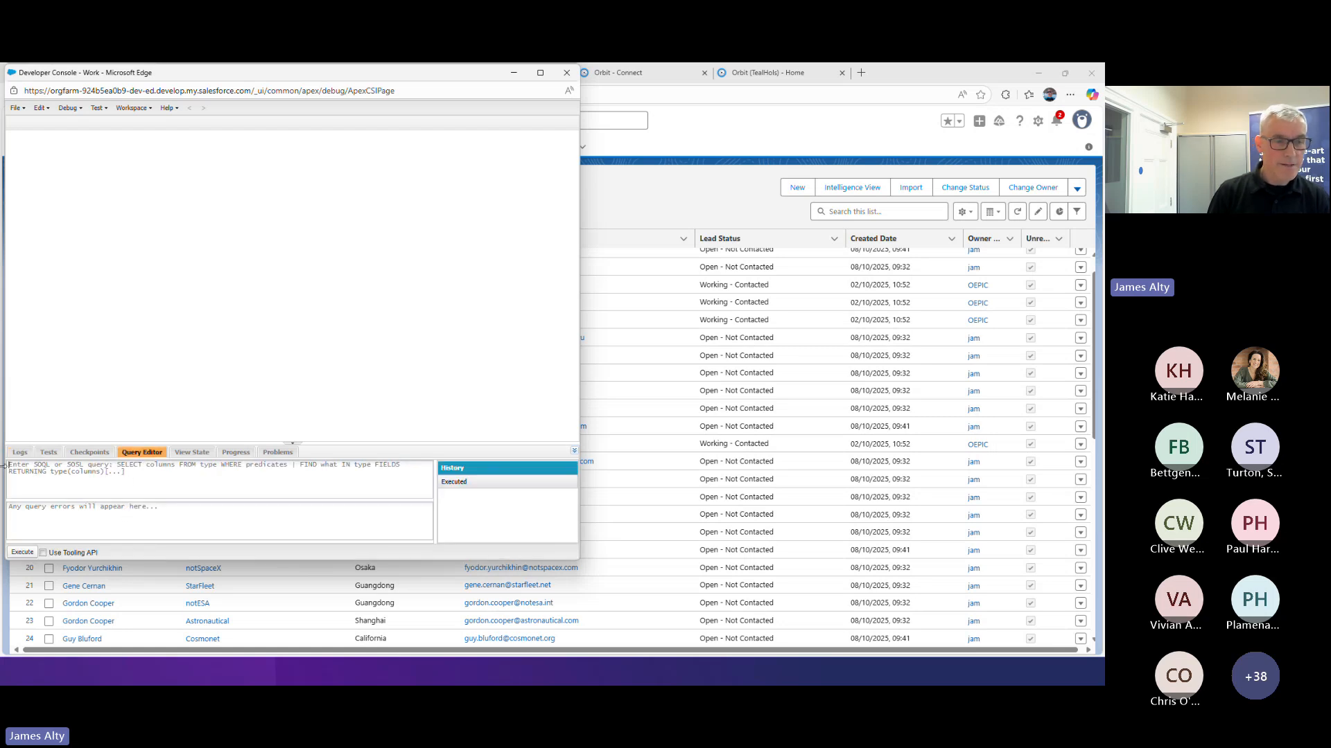
text(Select i)
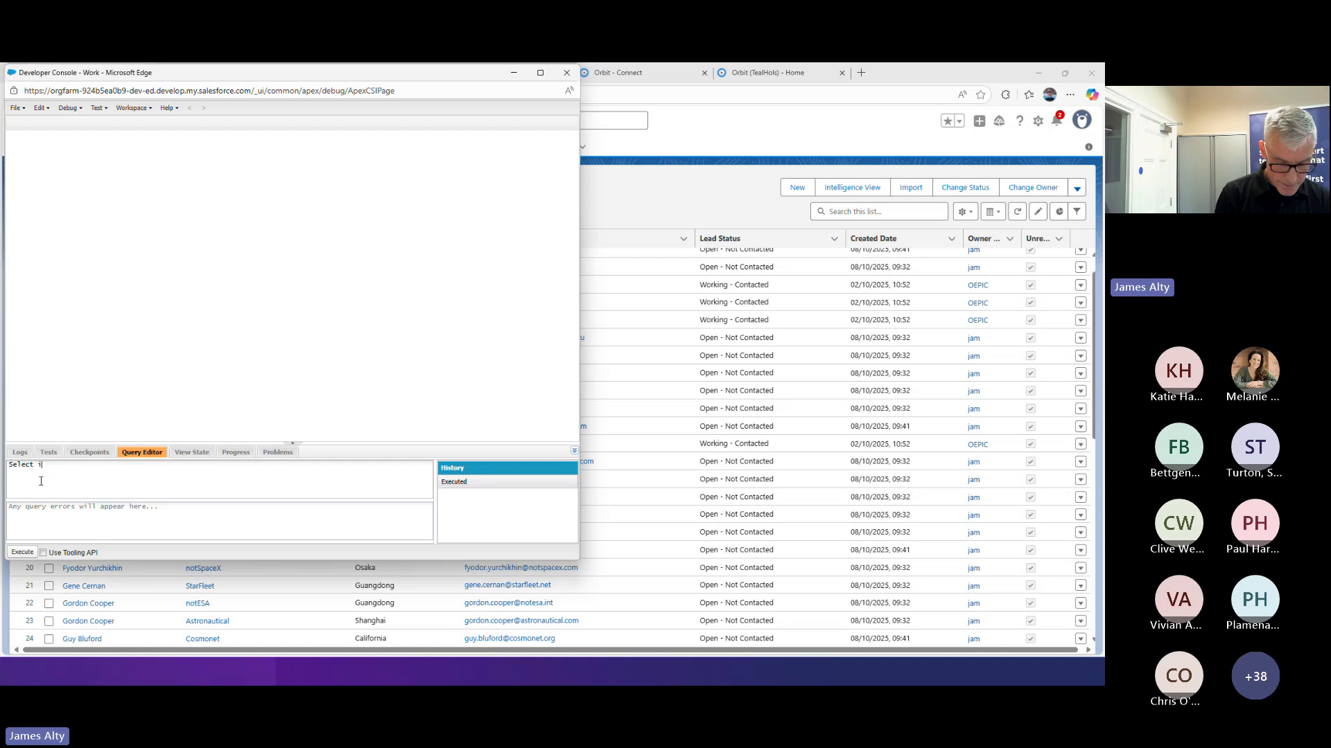
text(d from leads)
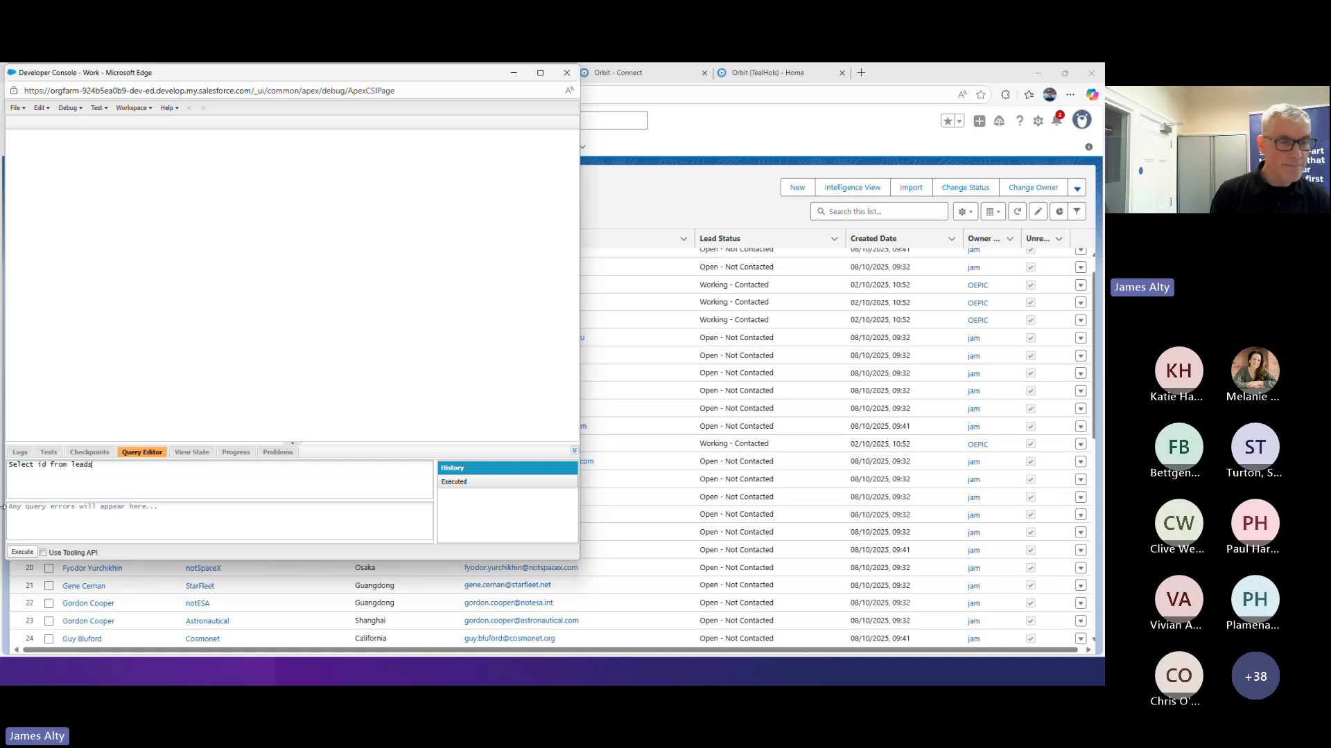
click(22, 552)
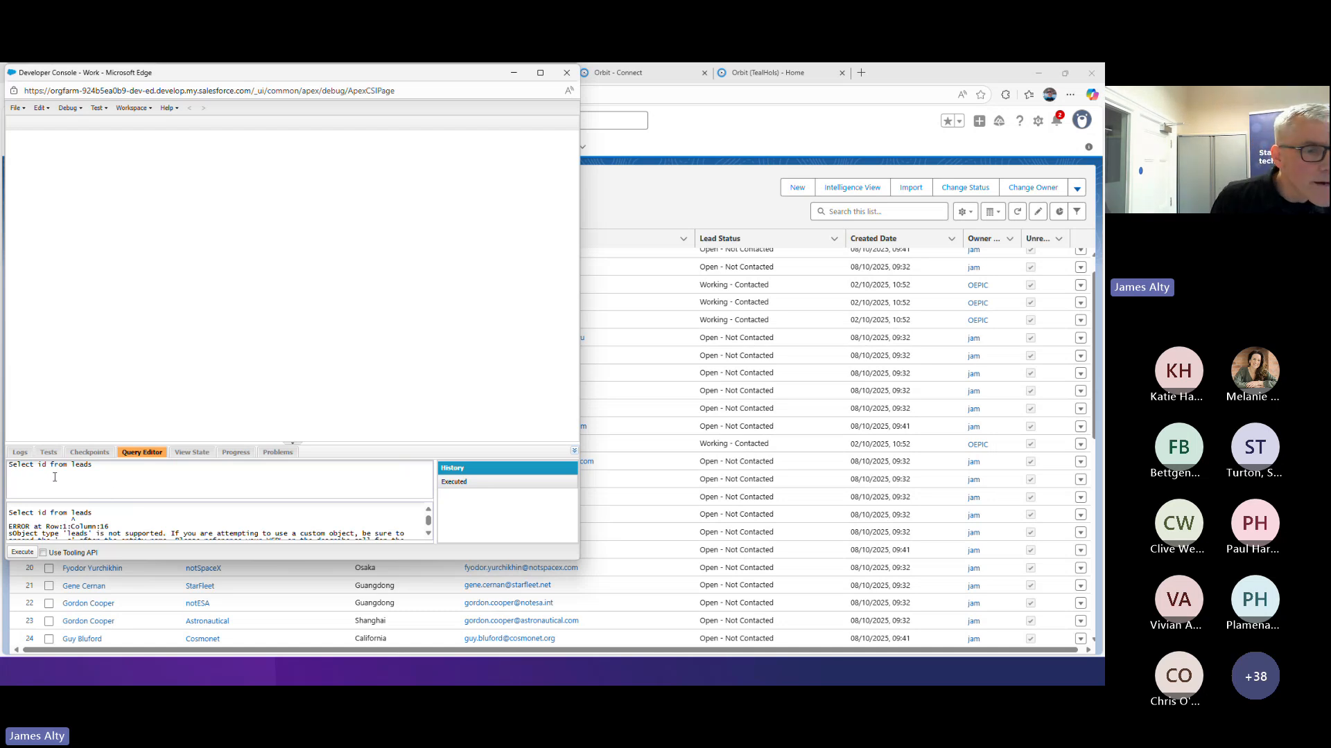
click(99, 470)
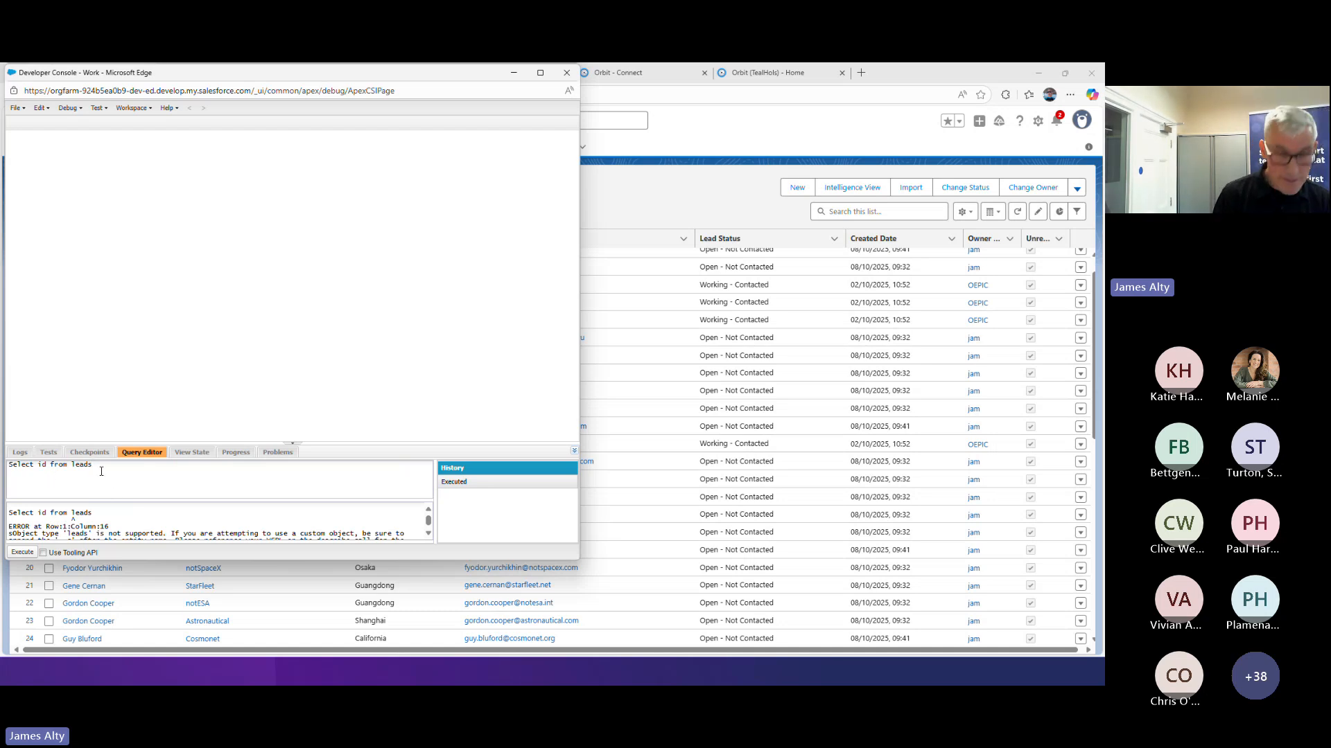
click(23, 553)
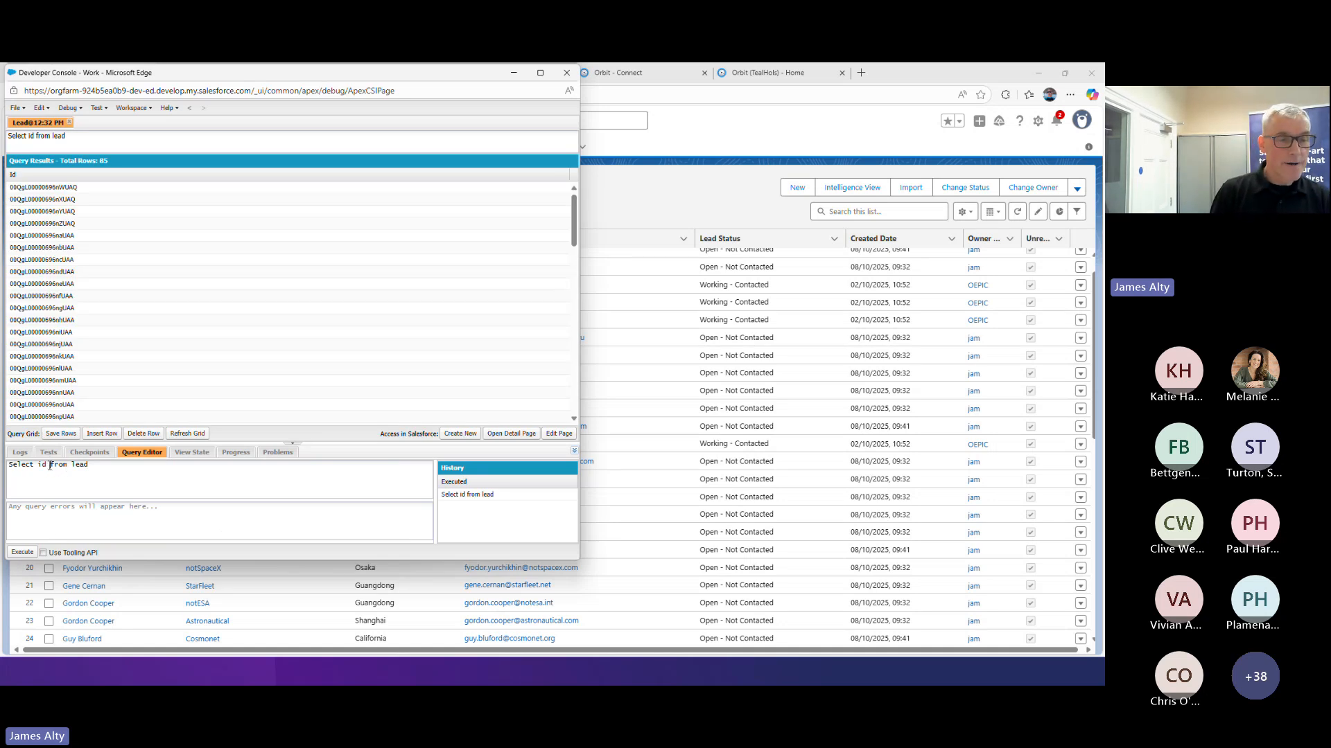
Add the firstname, lastname and email fields to the lead query after id and execute it
text(, firstname, )
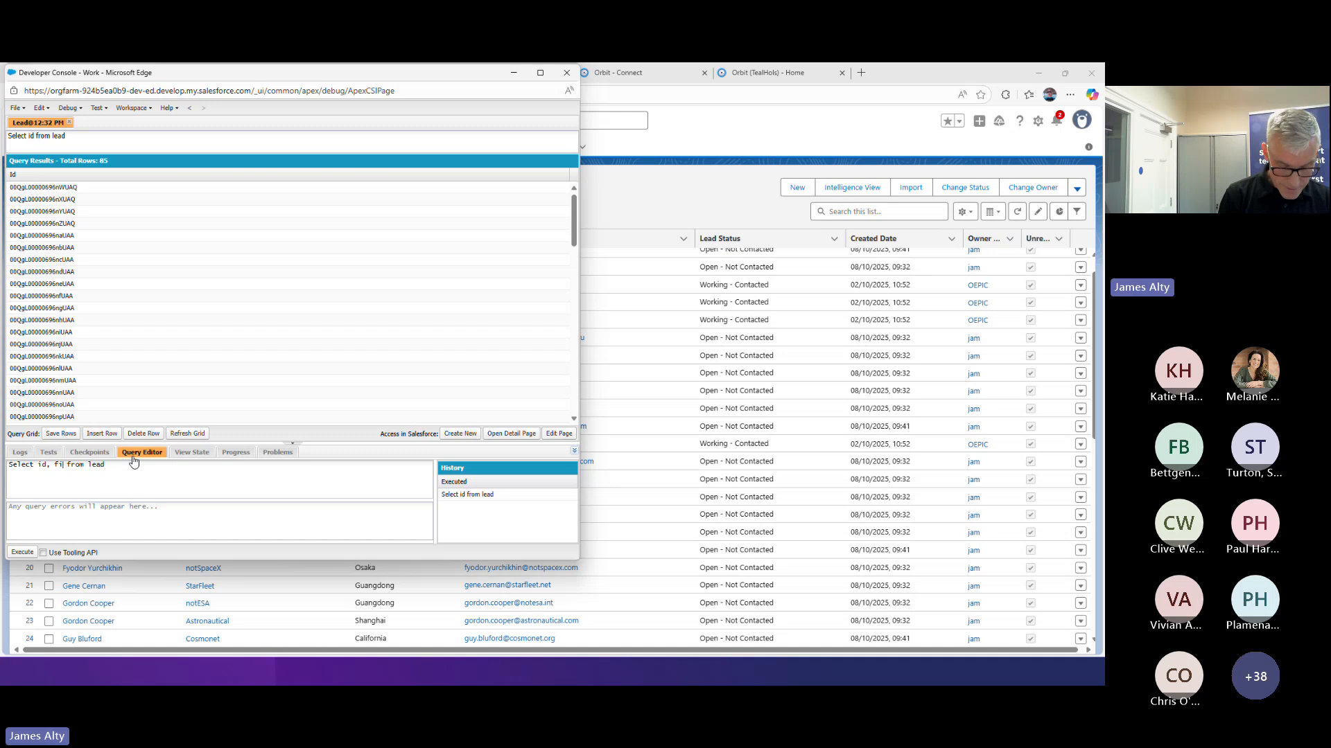
text(lastname)
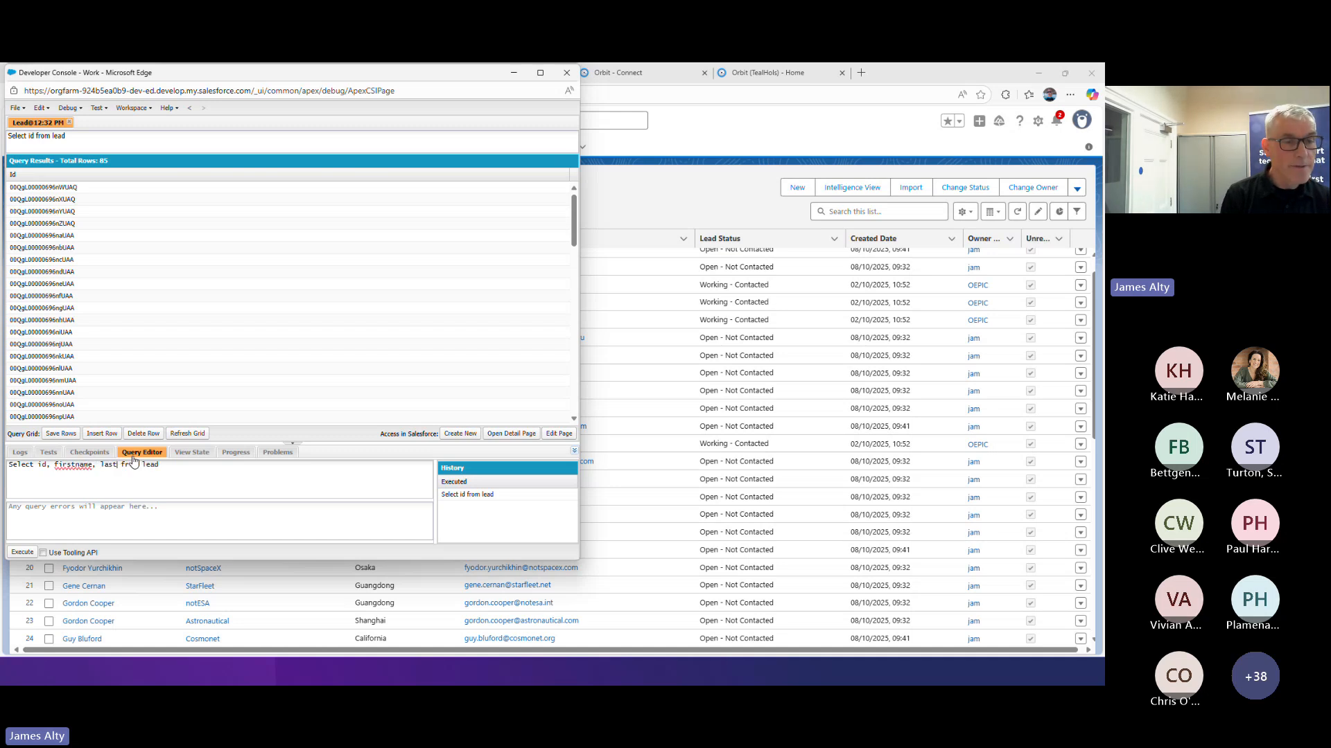
text(, email)
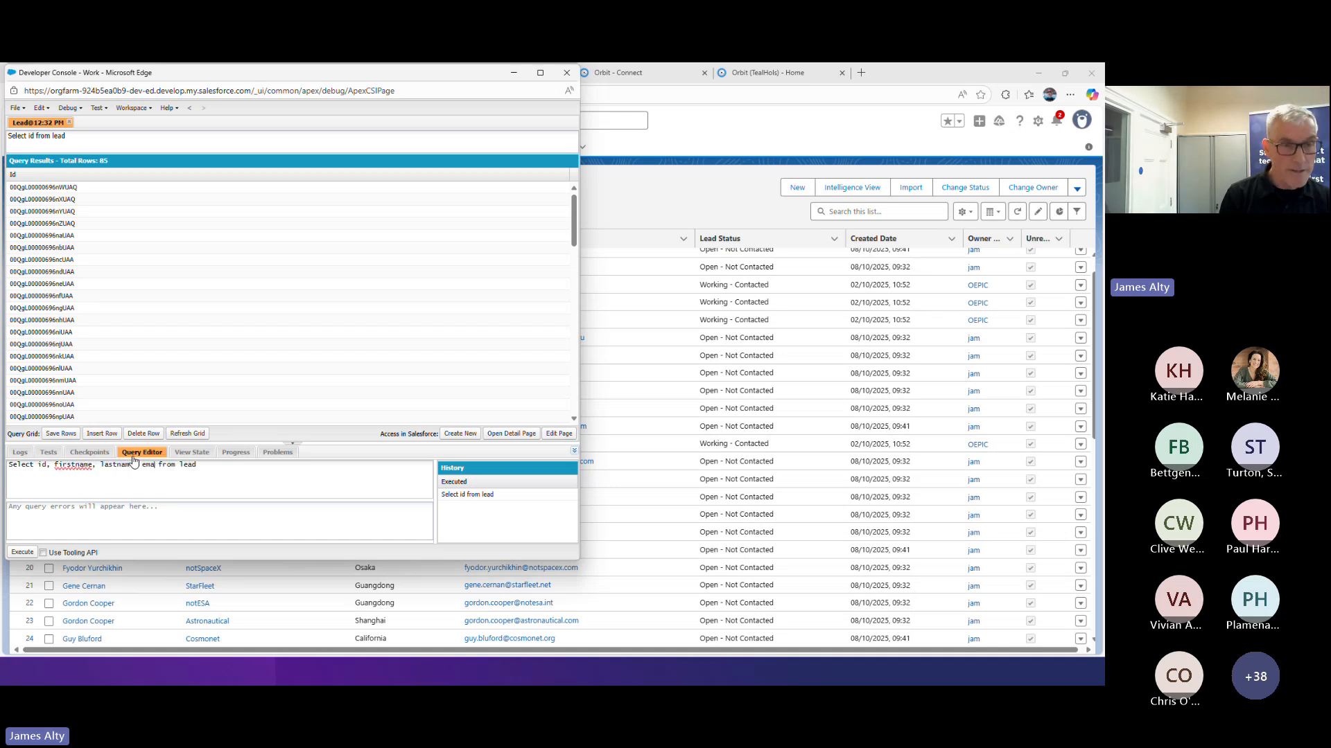
click(22, 552)
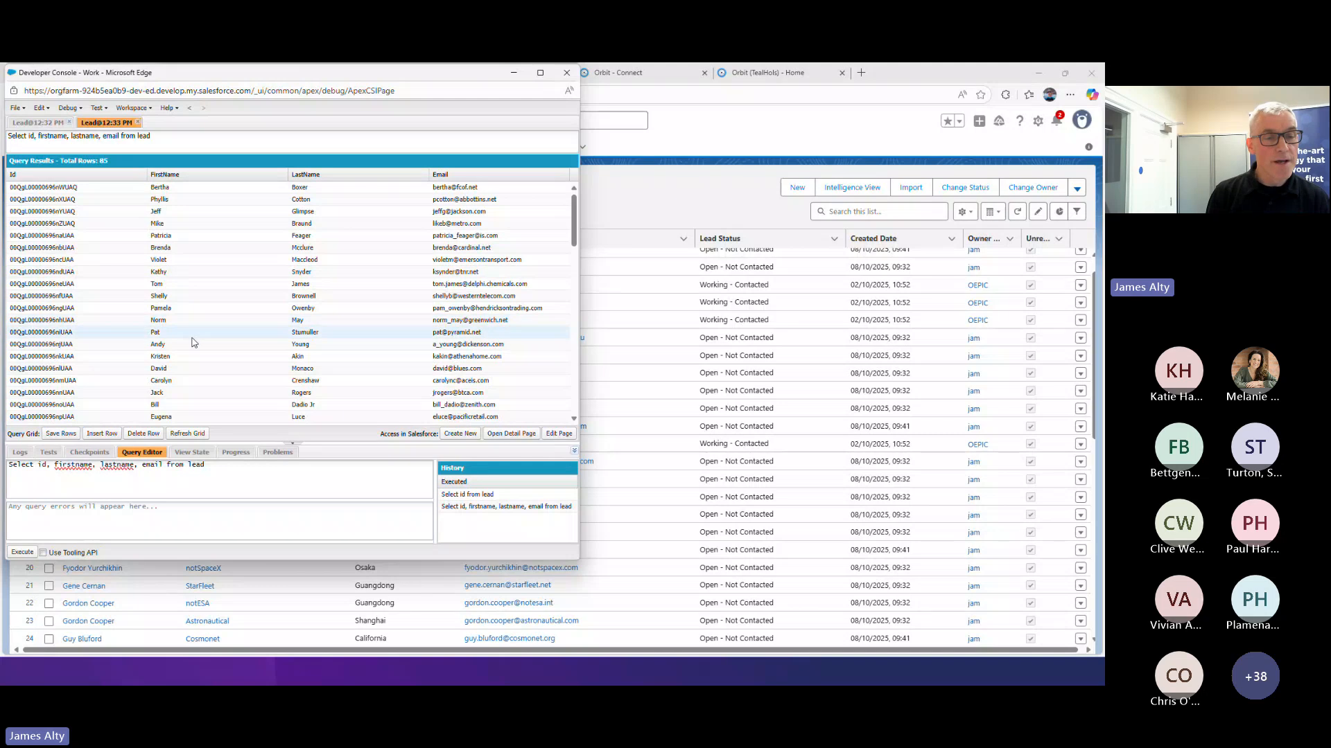
Copy the lead query, close the Developer Console, and paste it as the custom query of the Orbit "Subset of SF Leads" data source
drag(211, 468, 2, 468)
key(ctrl+c)
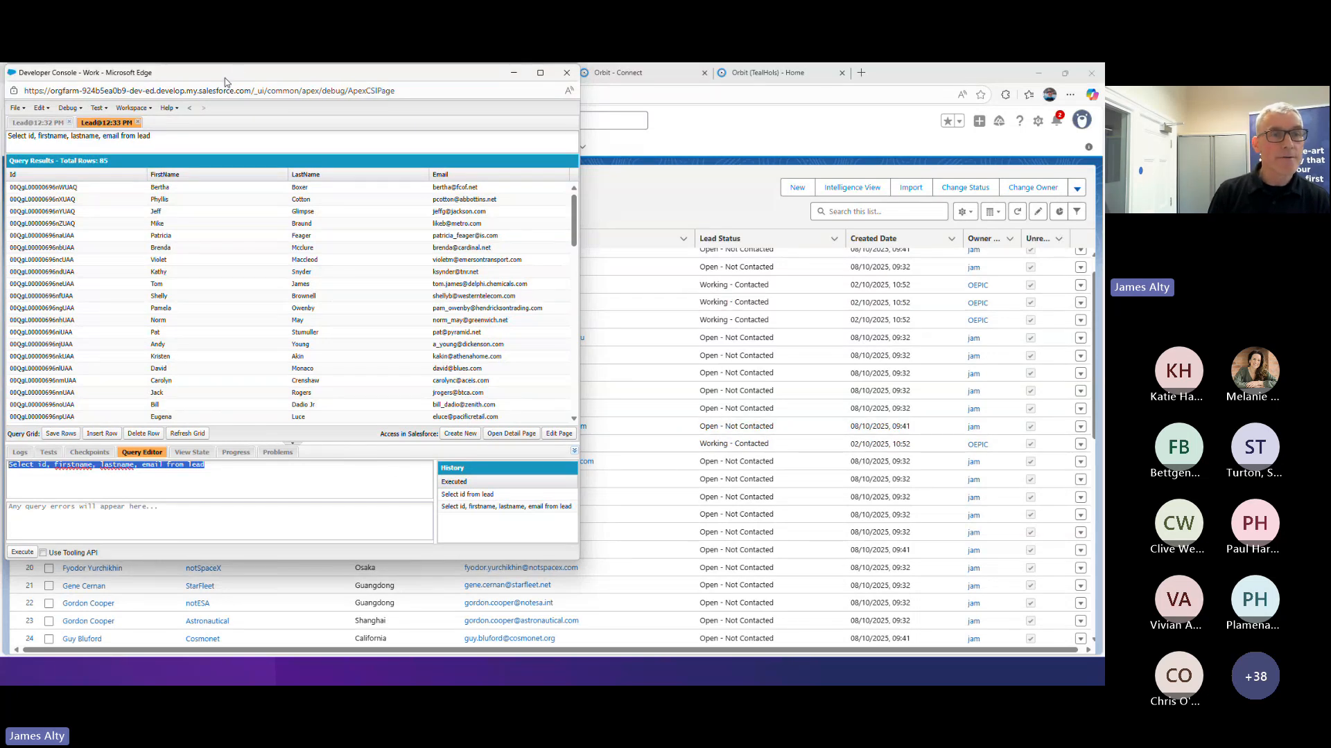
drag(224, 82, 273, 145)
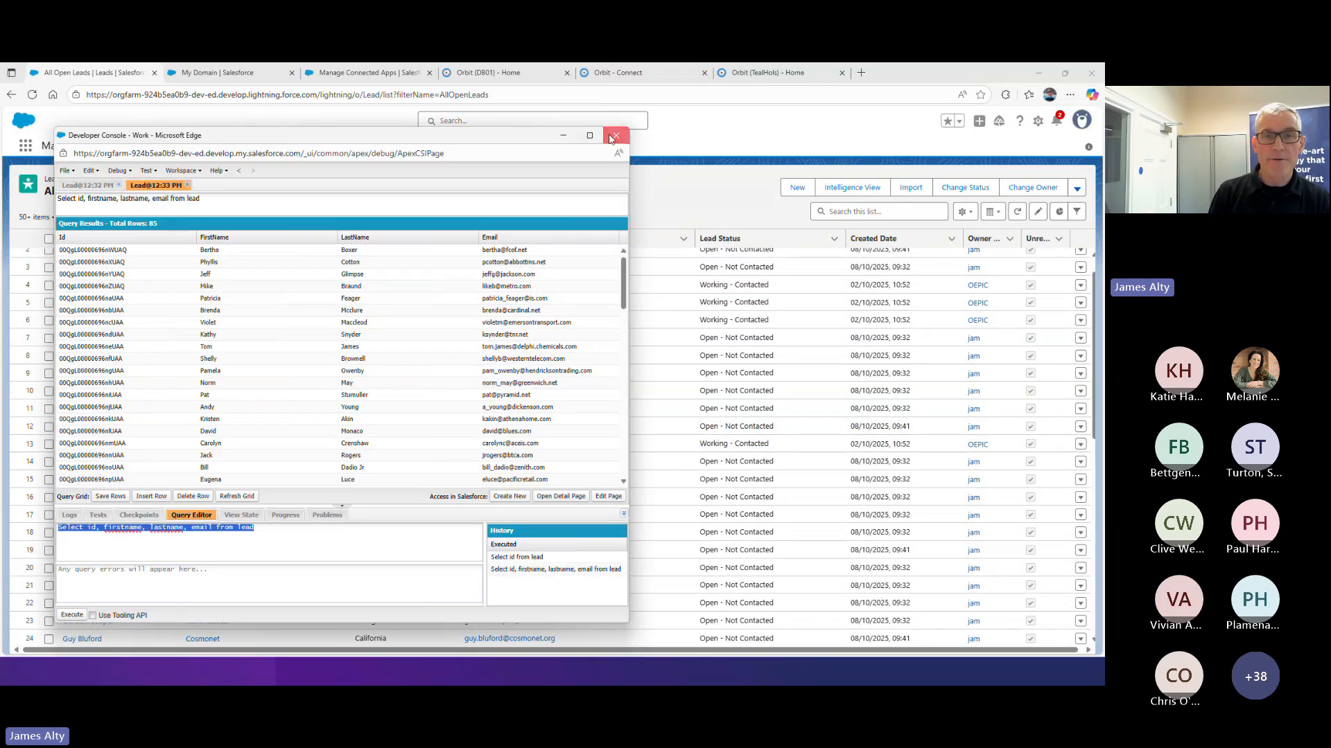
click(613, 137)
click(664, 76)
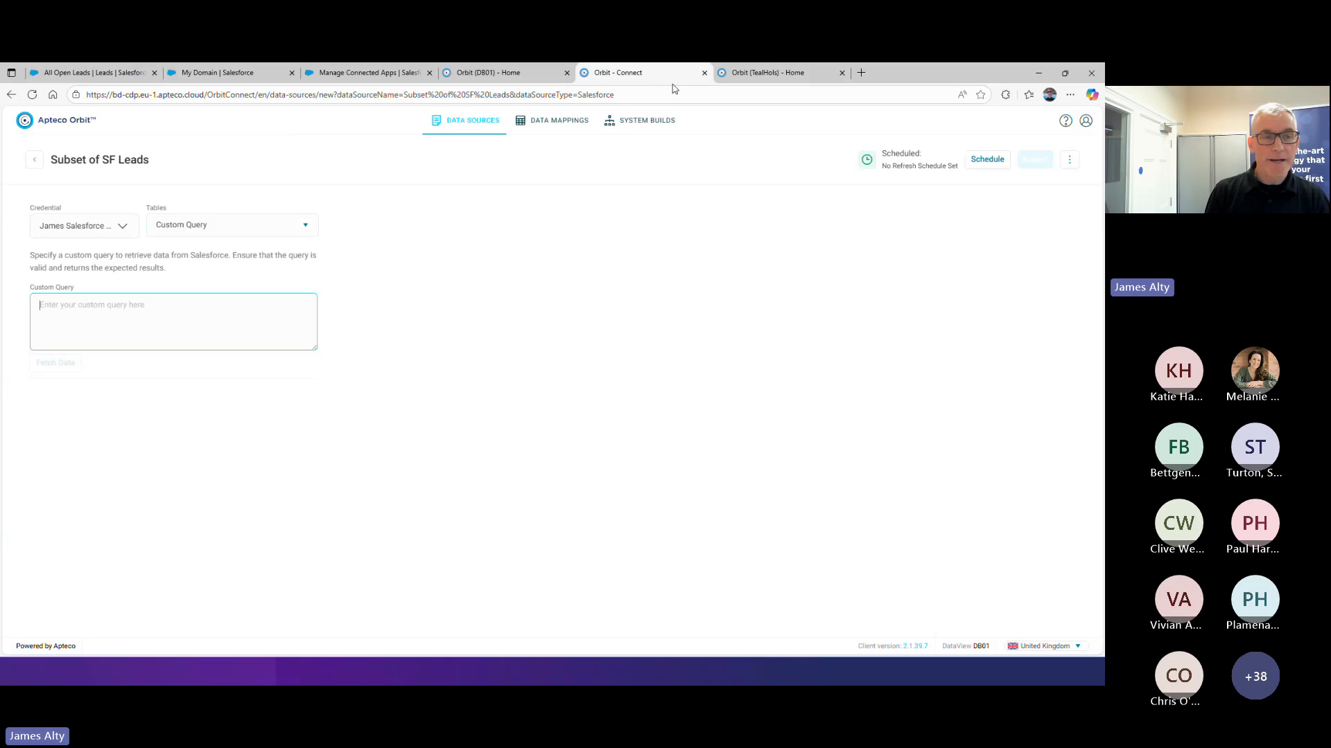
key(ctrl+v)
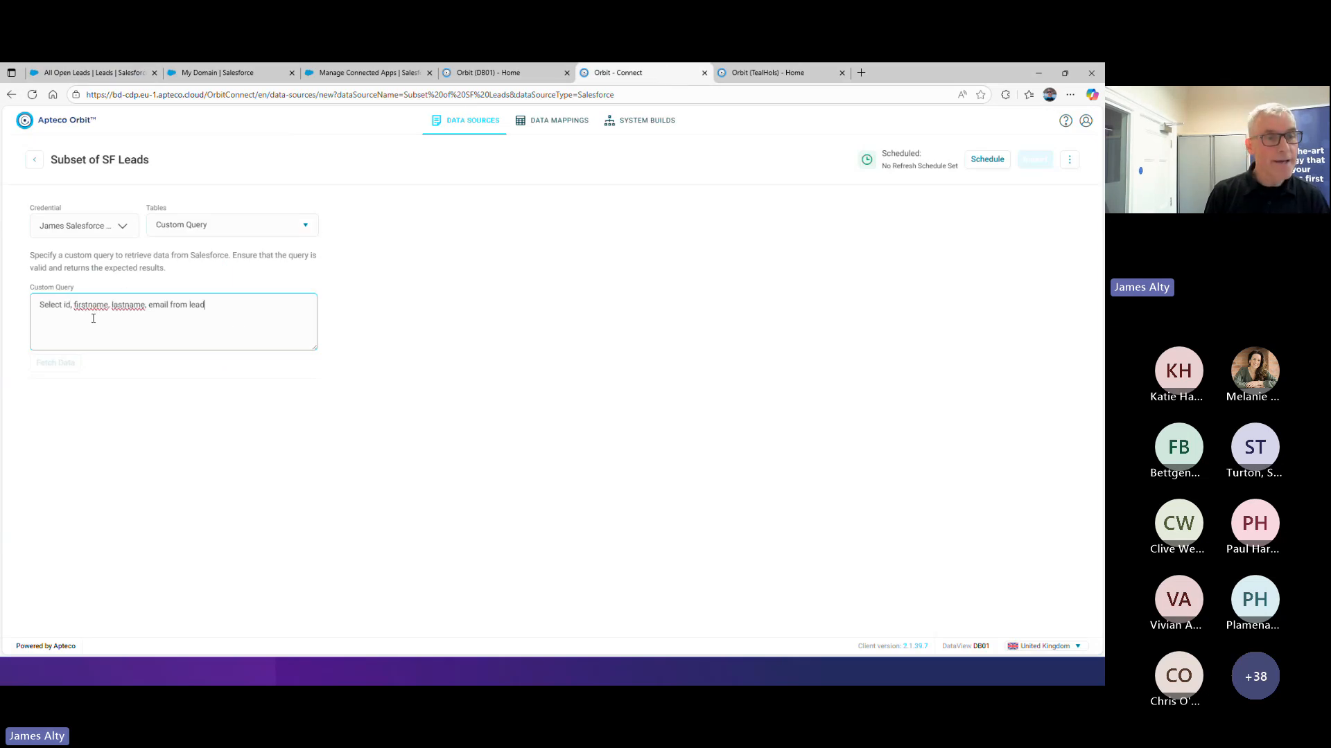
Put the FROM clause on its own line, capitalise SELECT and FROM in the custom query, and fetch the data
click(171, 304)
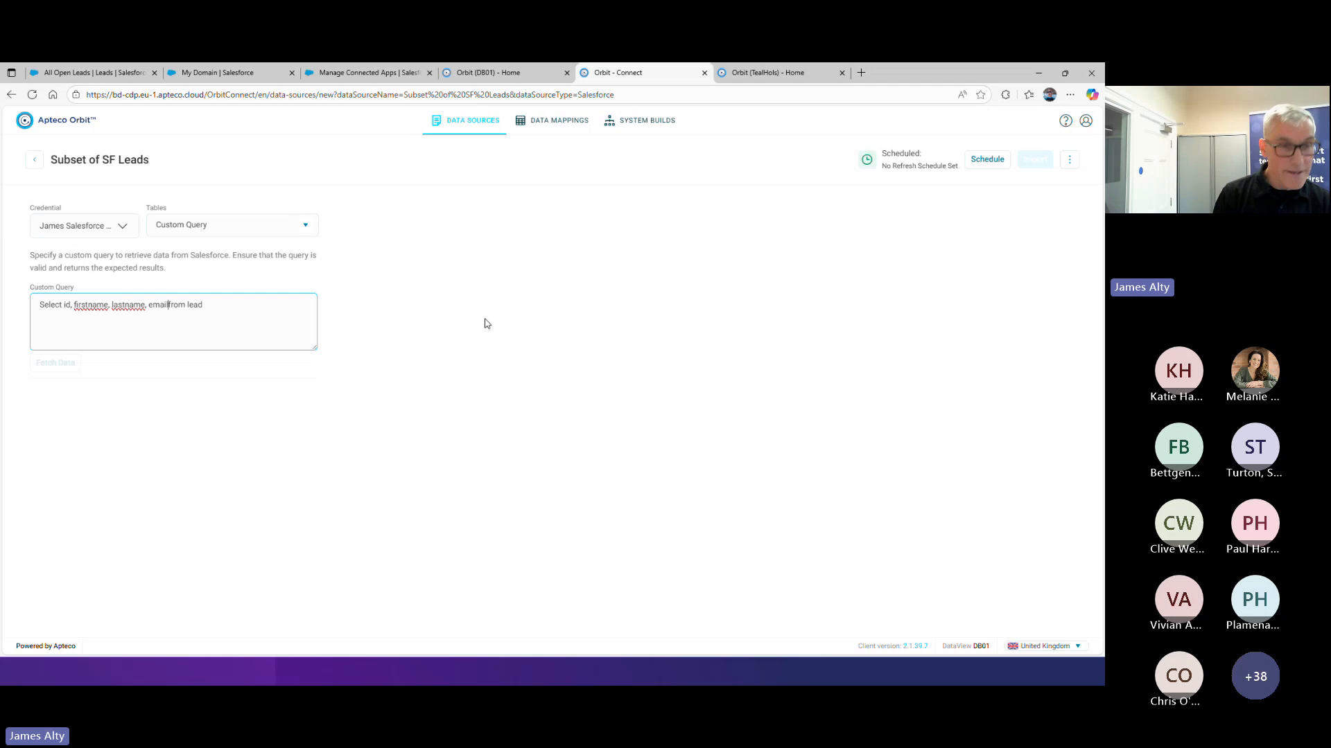
key(Return)
key(ctrl+shift+Right)
text(FROM)
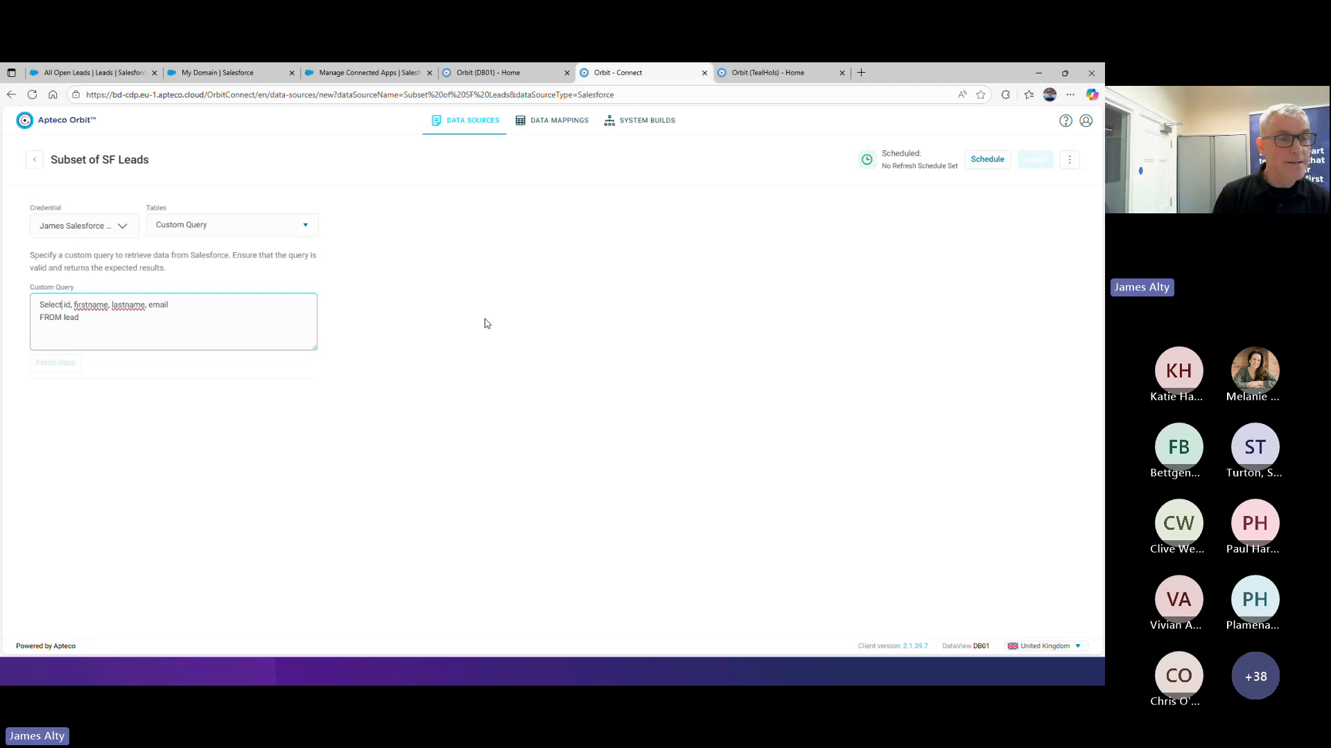
key(ctrl+shift+Left)
text(SELECT)
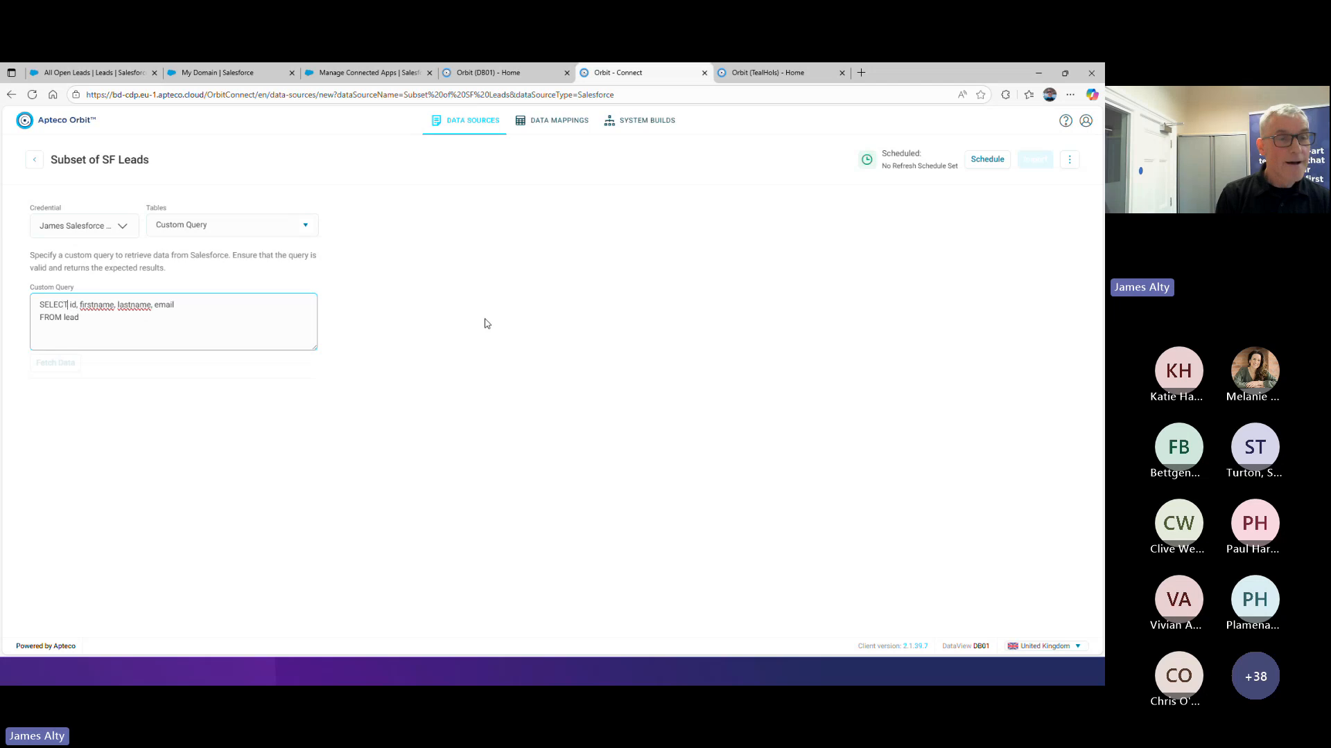
click(132, 374)
click(66, 366)
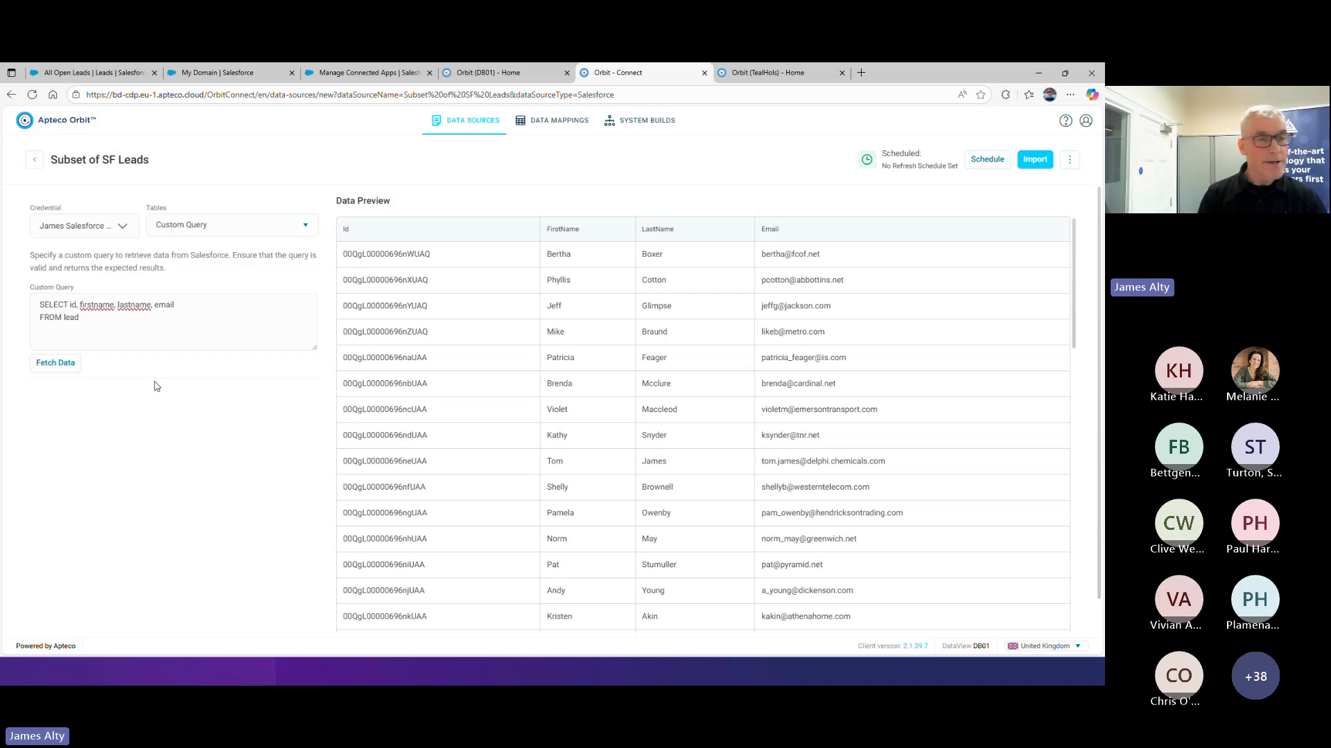
Add the line "WHERE IsDeleted = False" to the custom query and fetch the data
click(134, 322)
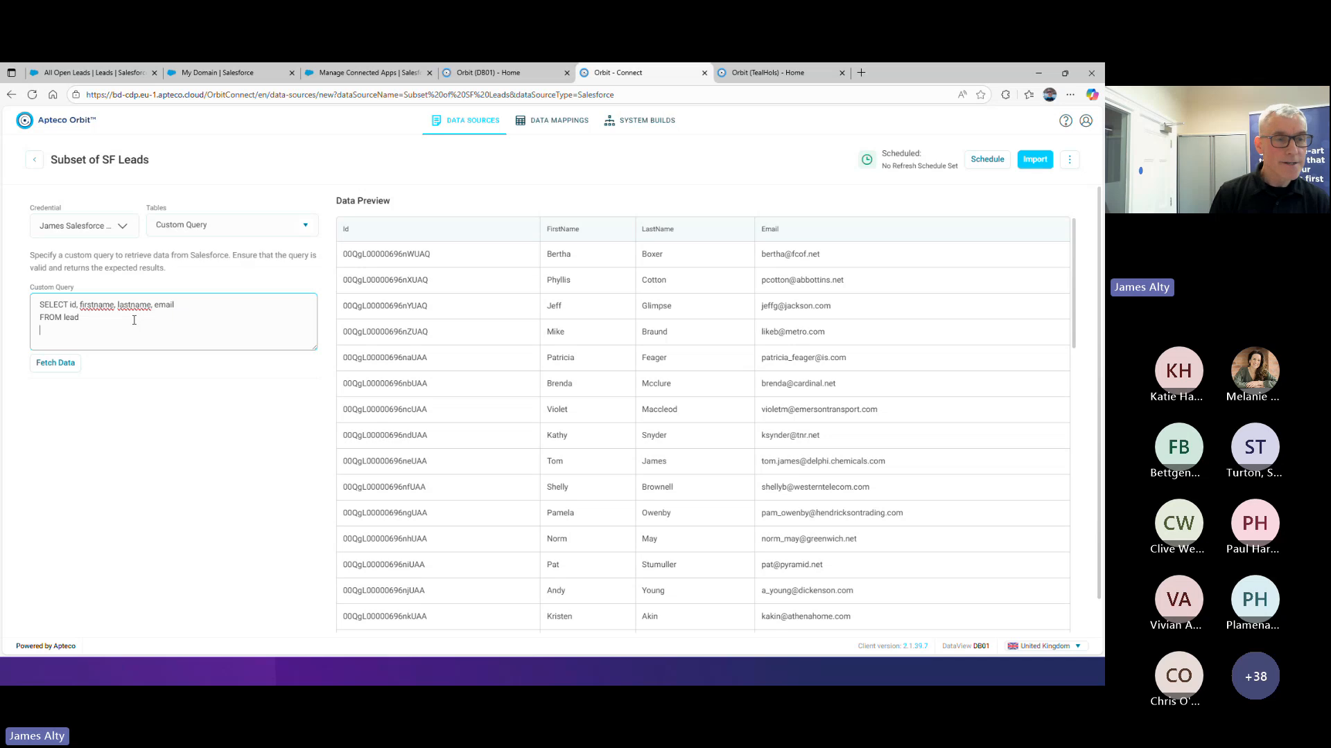
key(Return)
text(WHERE )
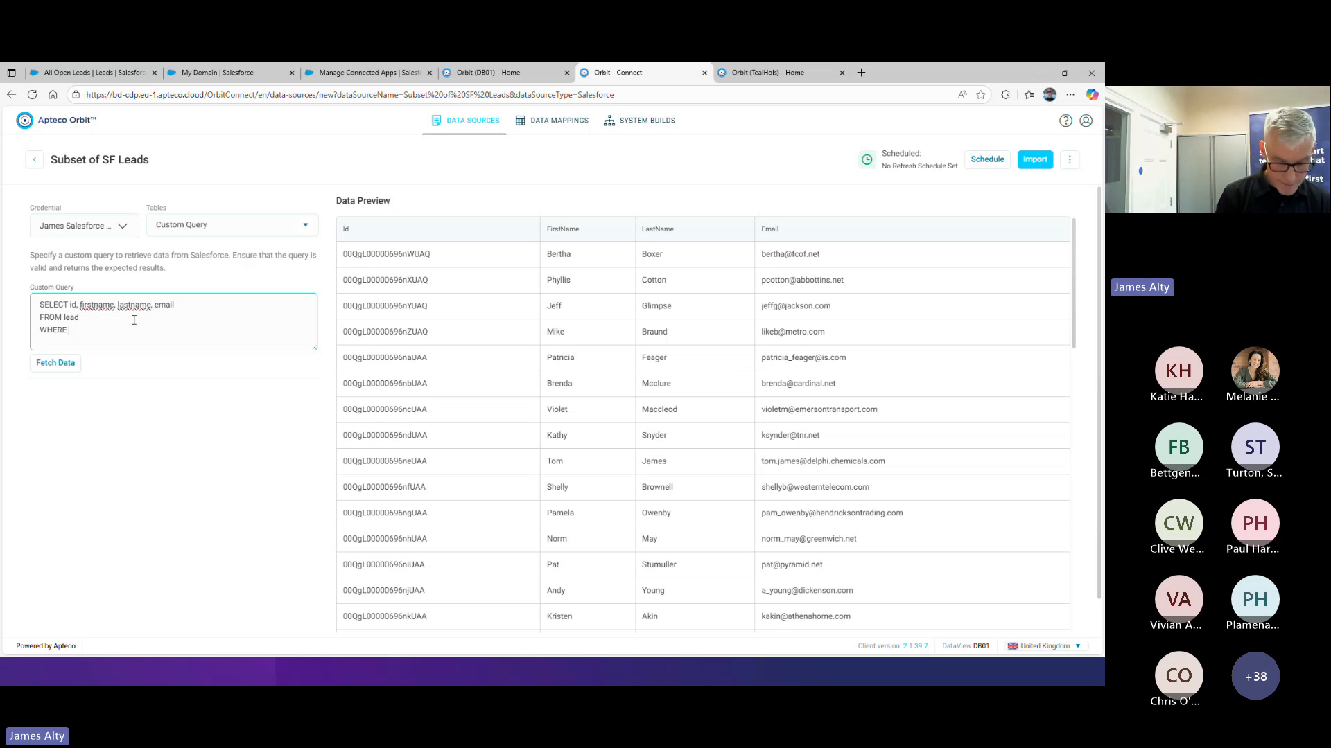
text(IsDelete)
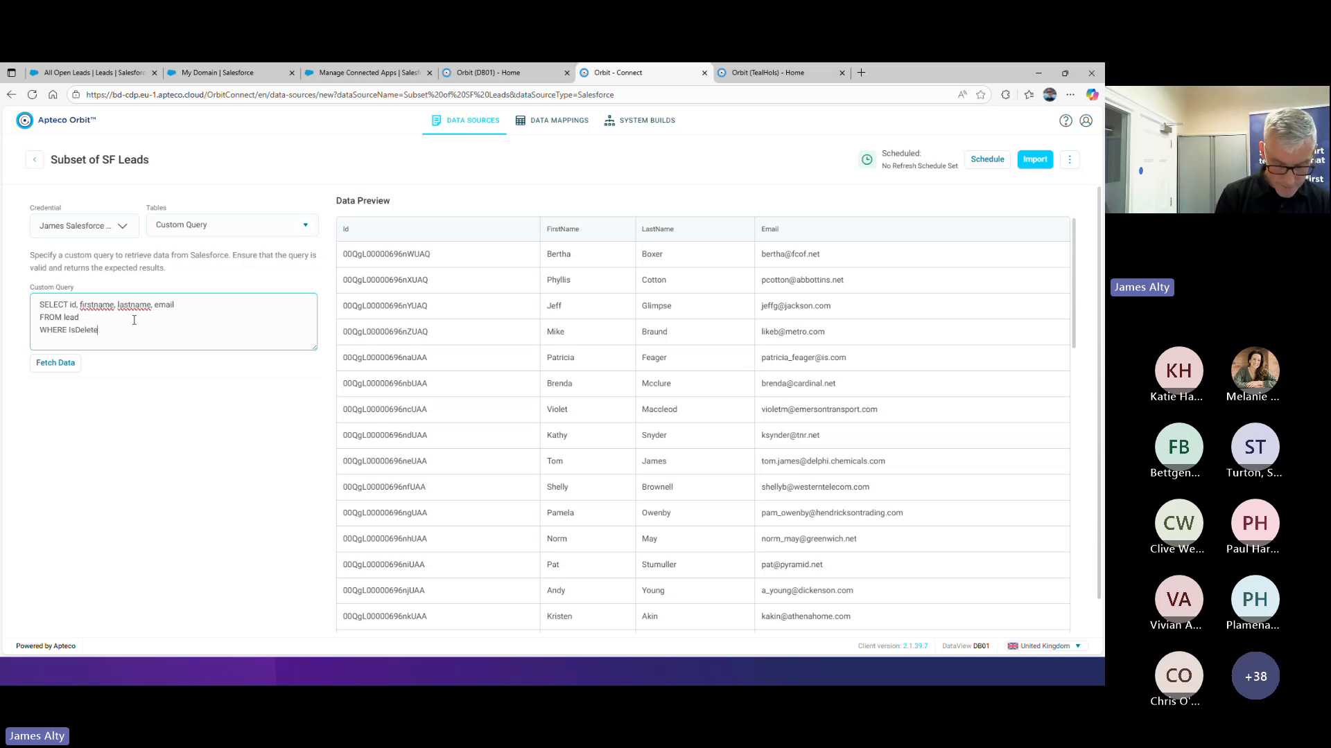
text(d = False)
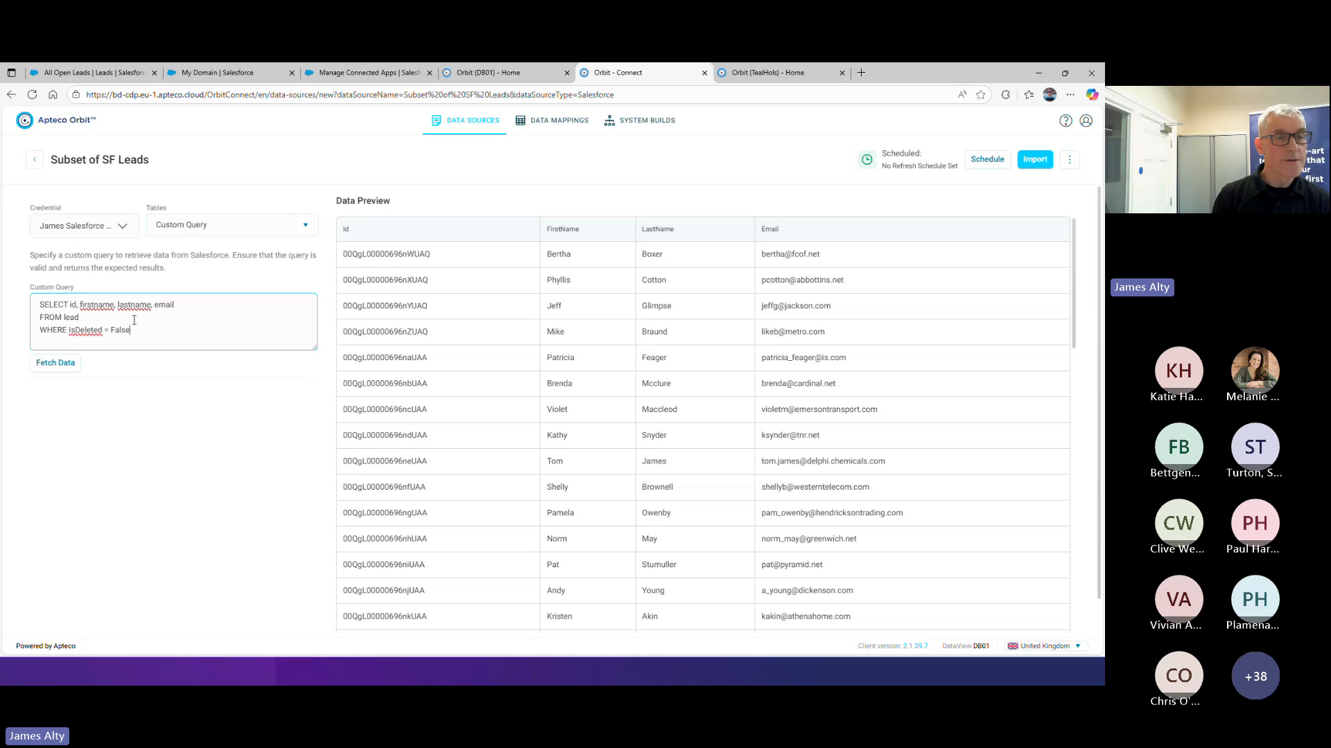
click(58, 365)
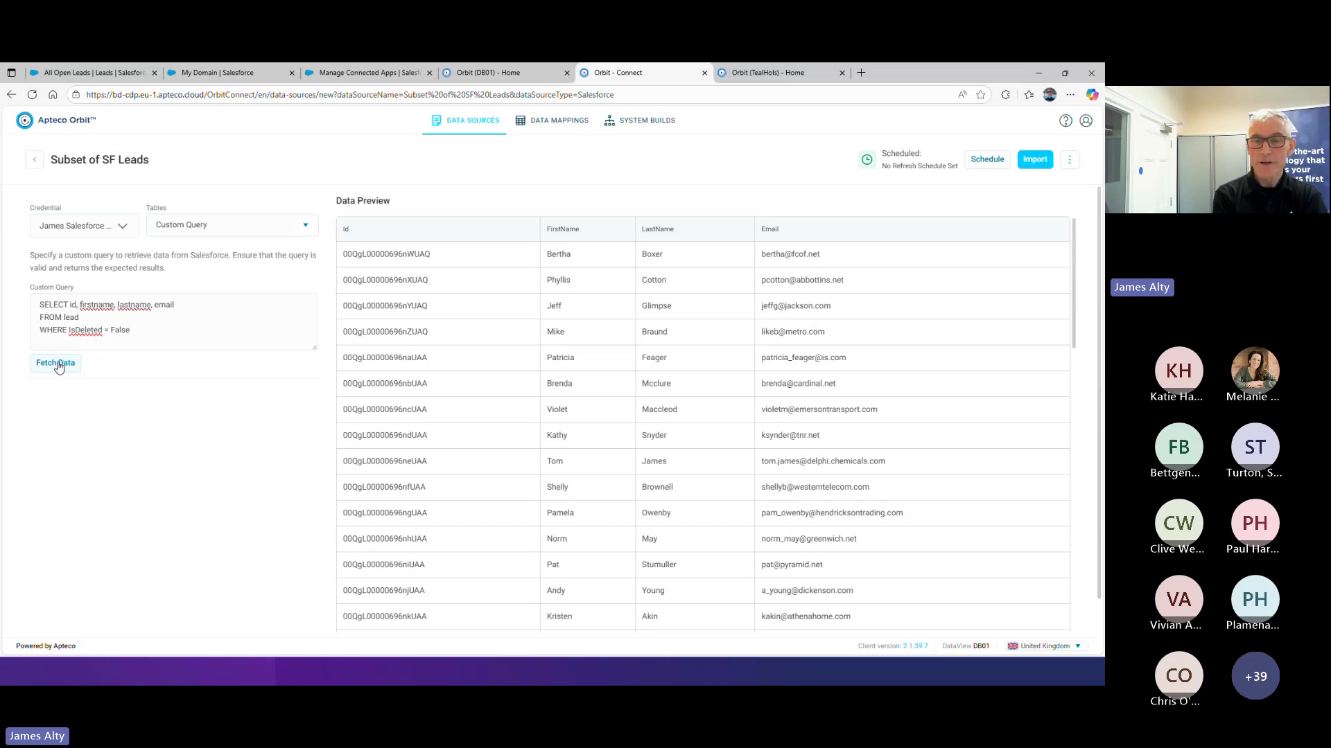
Change the WHERE condition to match firstname against a chosen first name in double quotes, and try to fetch the data
double_click(90, 330)
text(first)
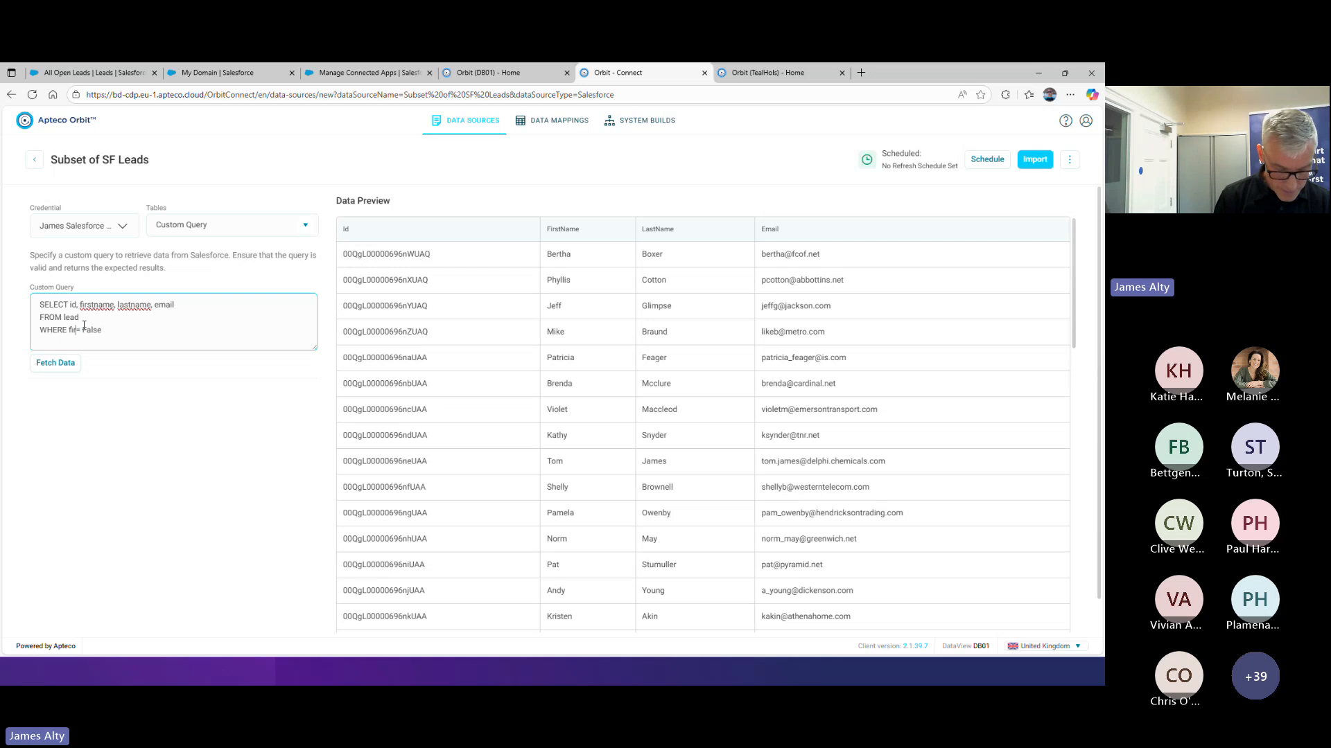
text(name)
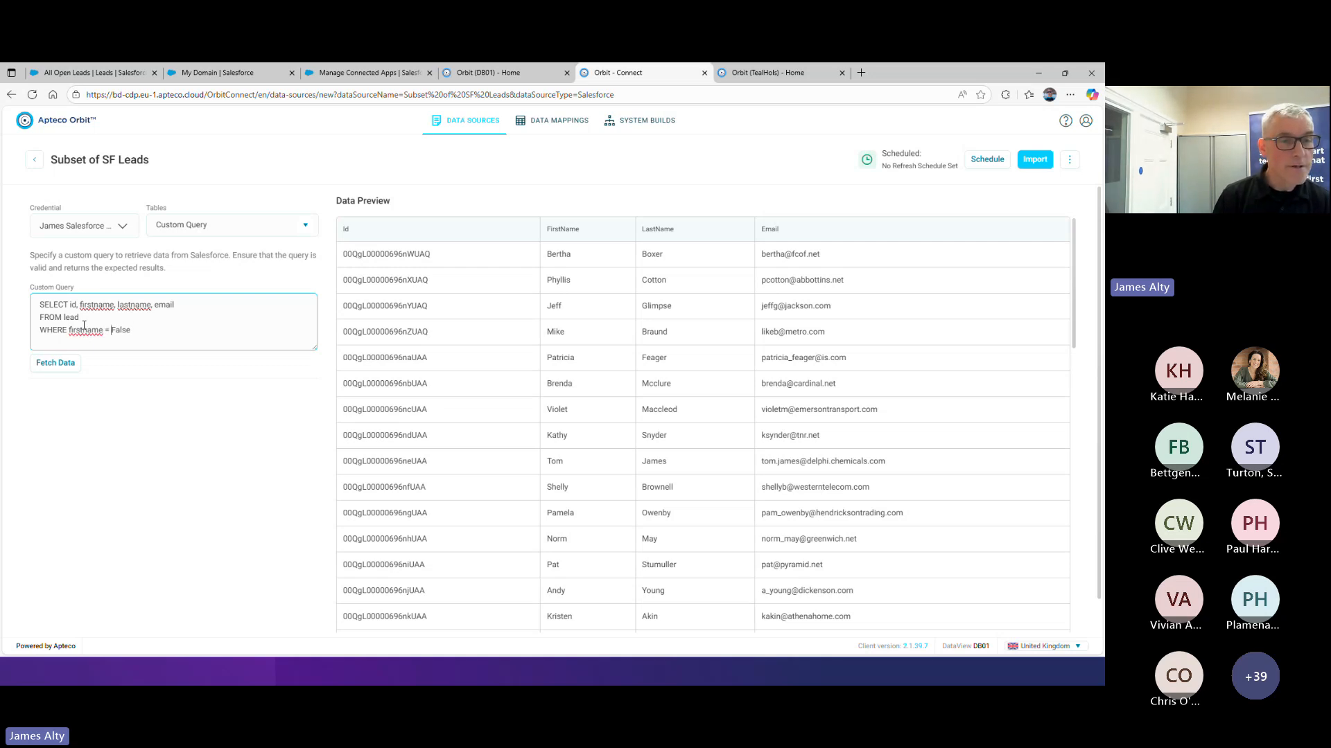
key(End)
key(ctrl+shift+Left)
key(BackSpace)
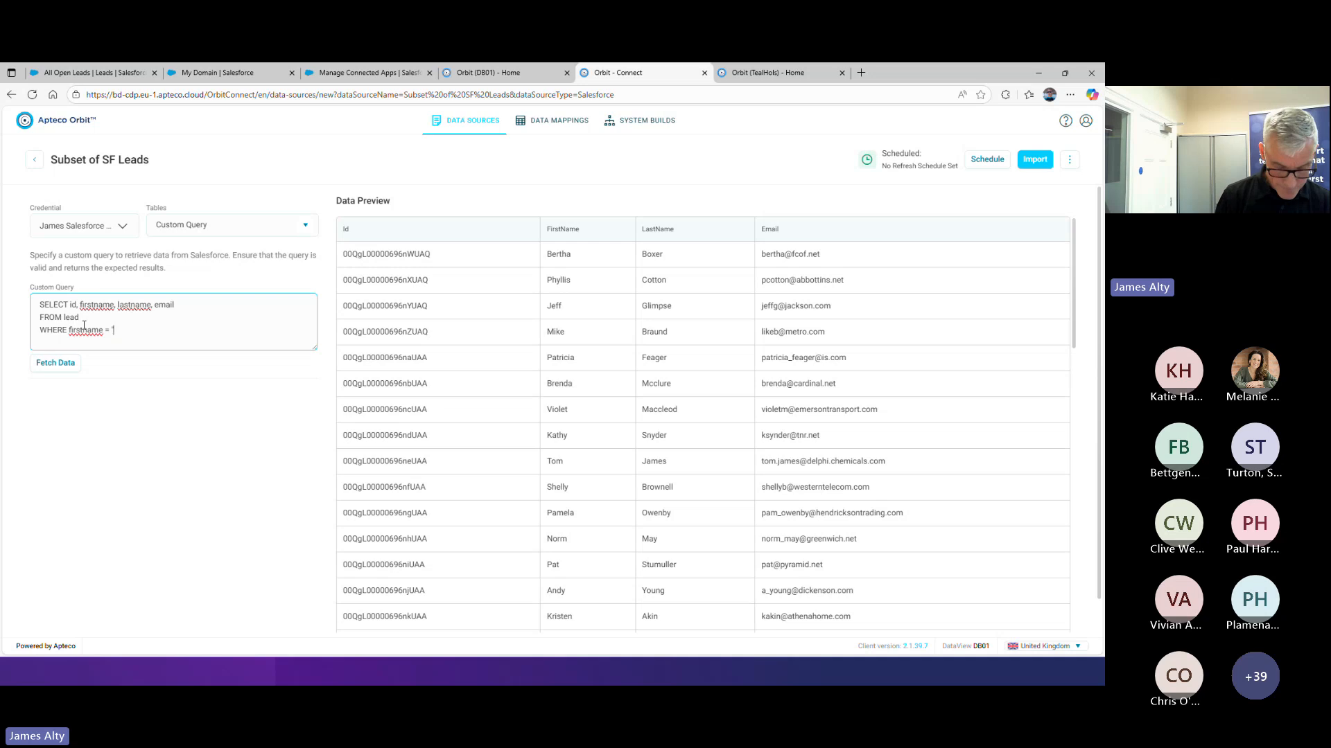
text("Neil")
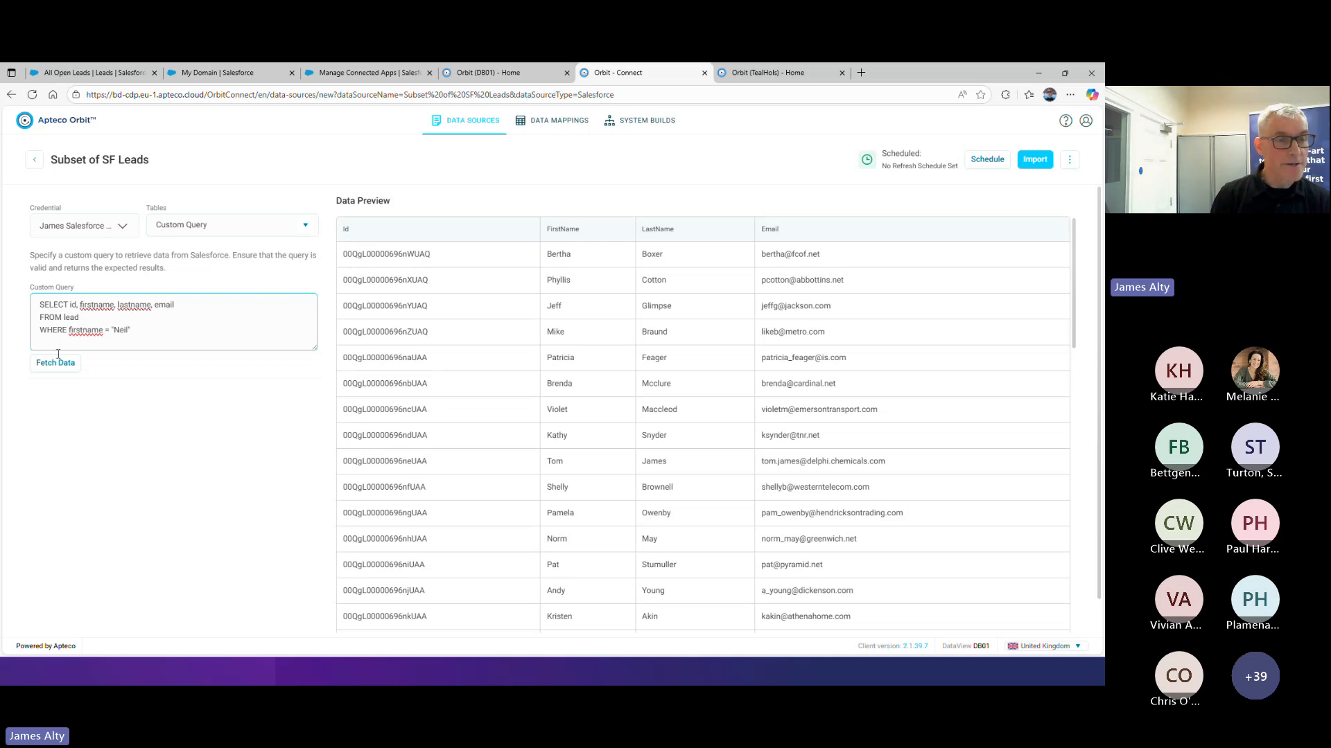
click(58, 363)
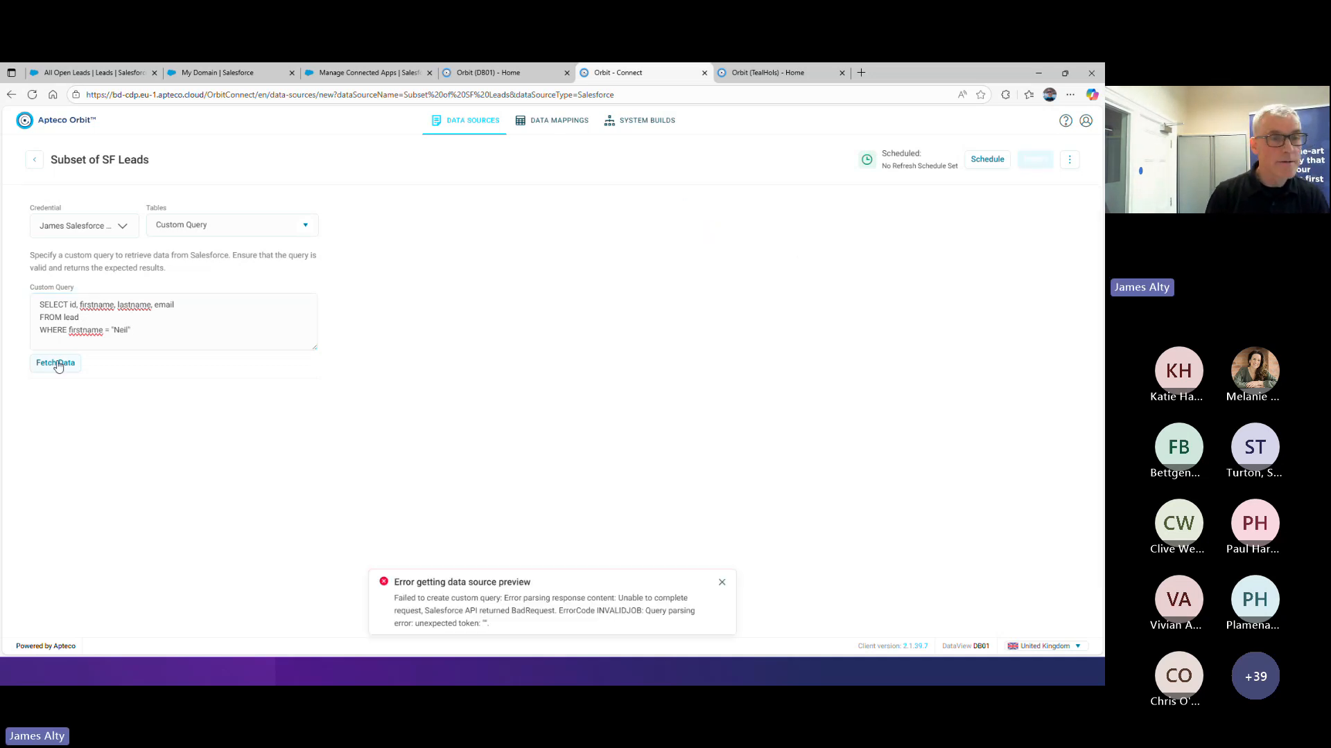
click(722, 583)
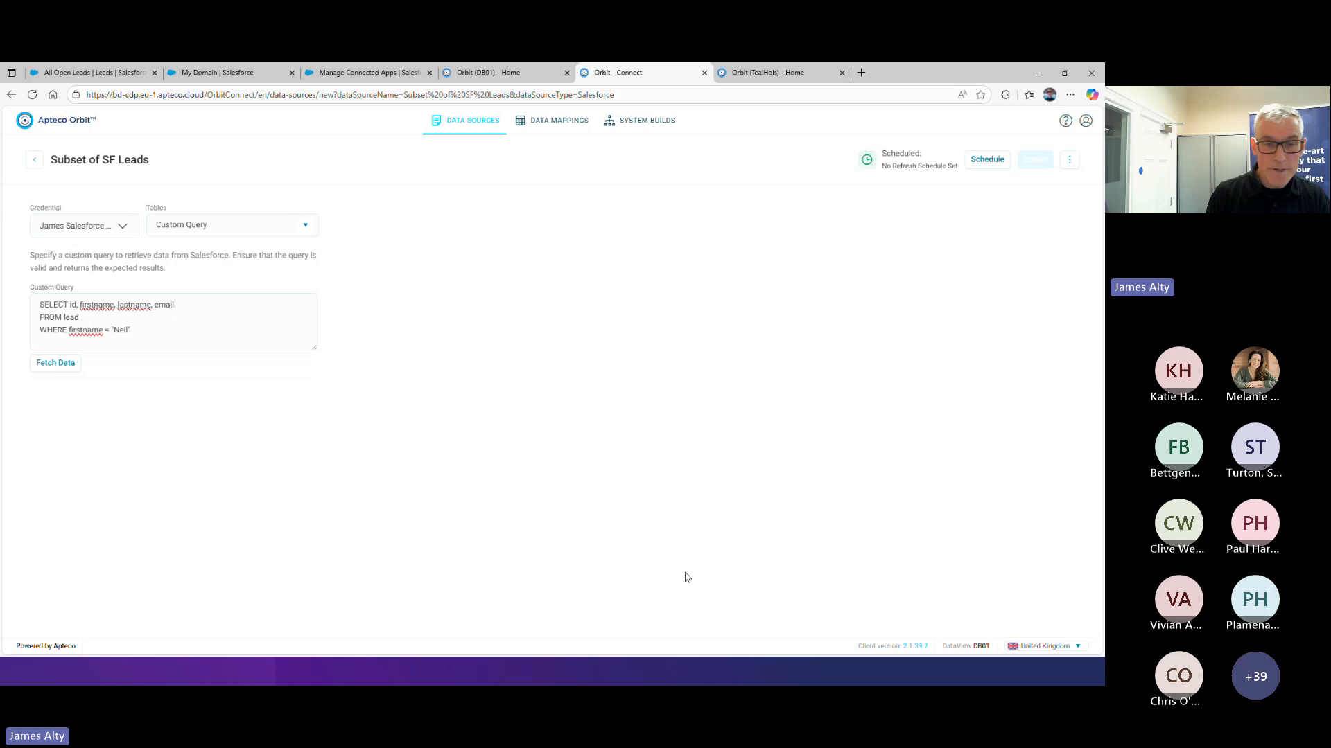
Replace the double quotes around the first name in the WHERE condition with single quotes
click(150, 329)
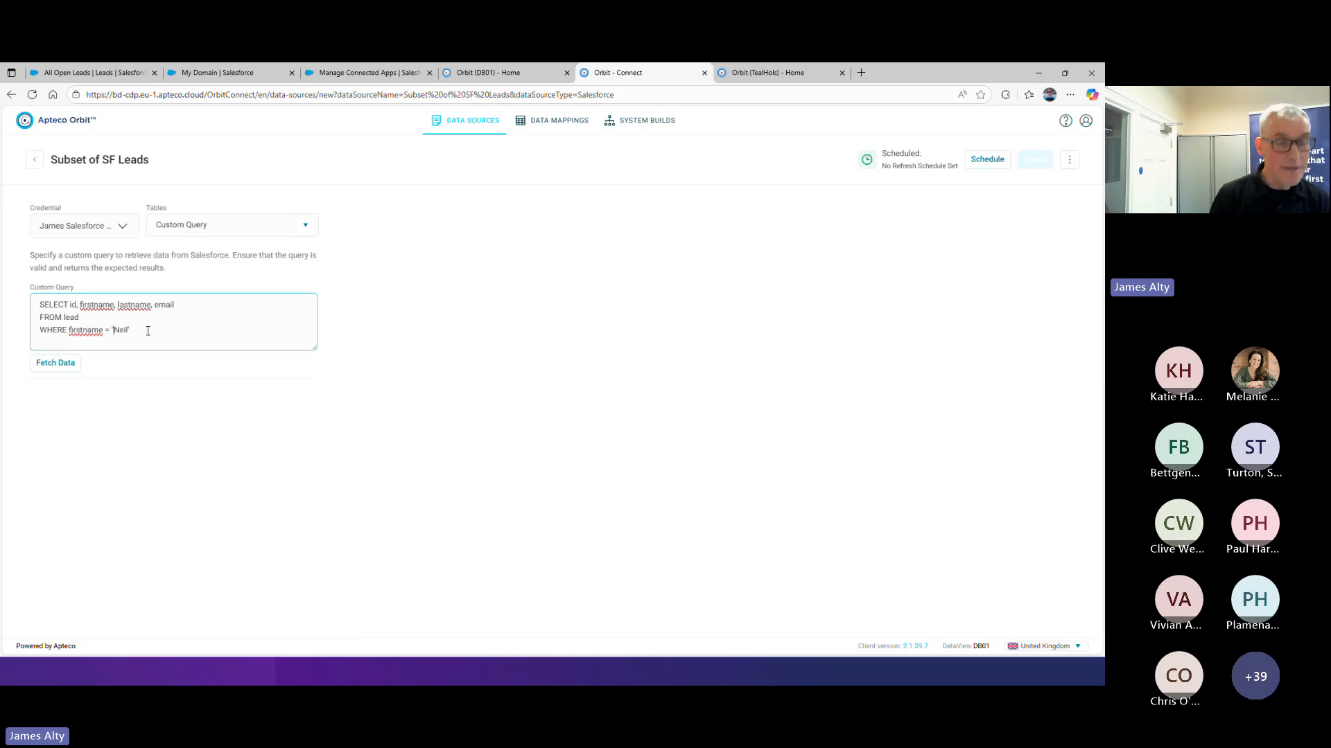
key(Left)
key(Left)
key(Left)
key(Left)
key(Left)
key(BackSpace)
text(')
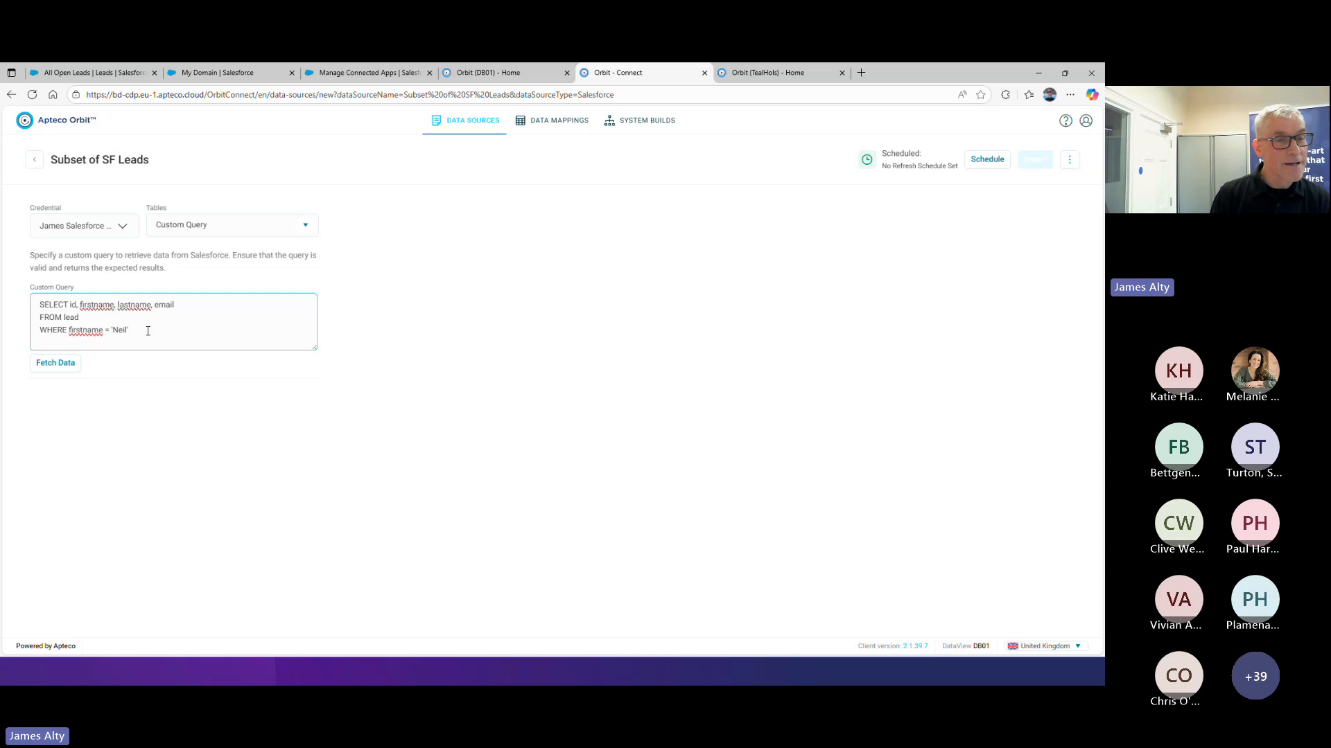
Fetch the data for the custom query filtered on first name
click(58, 365)
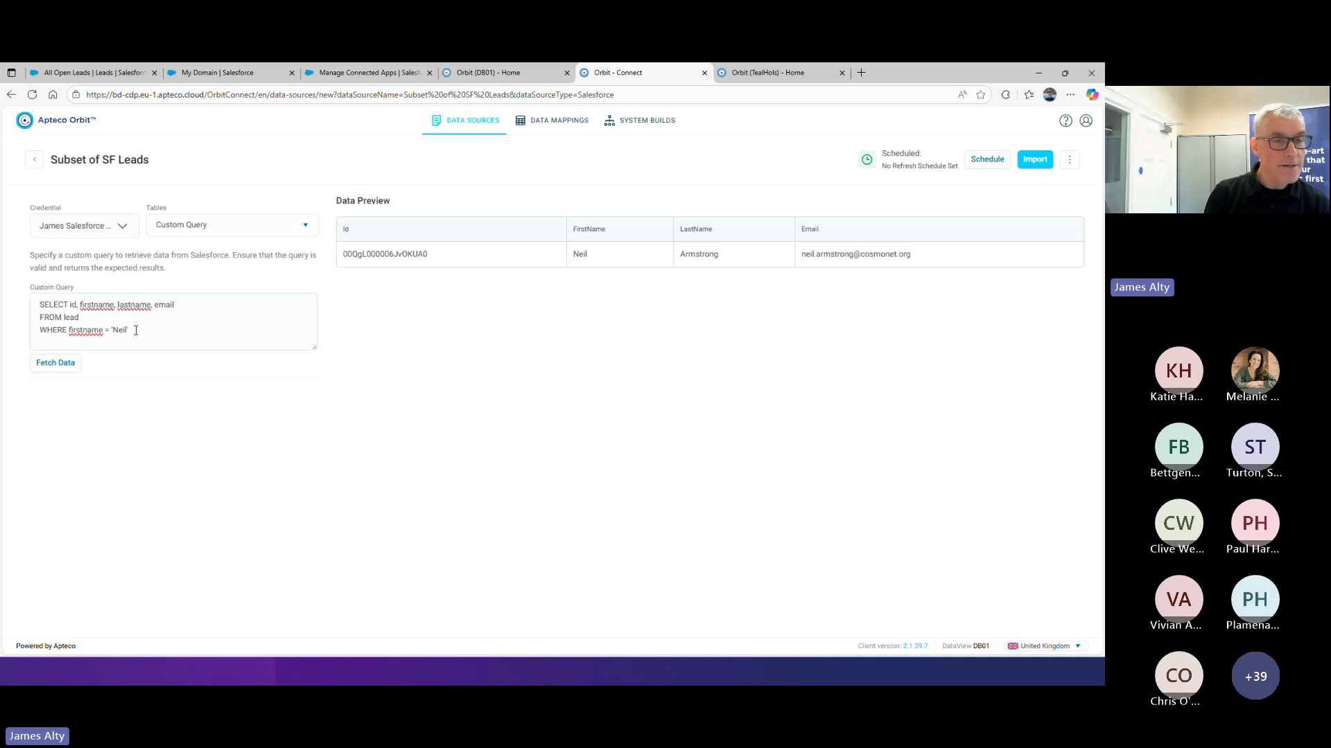
Remove the WHERE line from the custom query, fetch the unfiltered lead data and import it
drag(129, 330, 1, 334)
key(BackSpace)
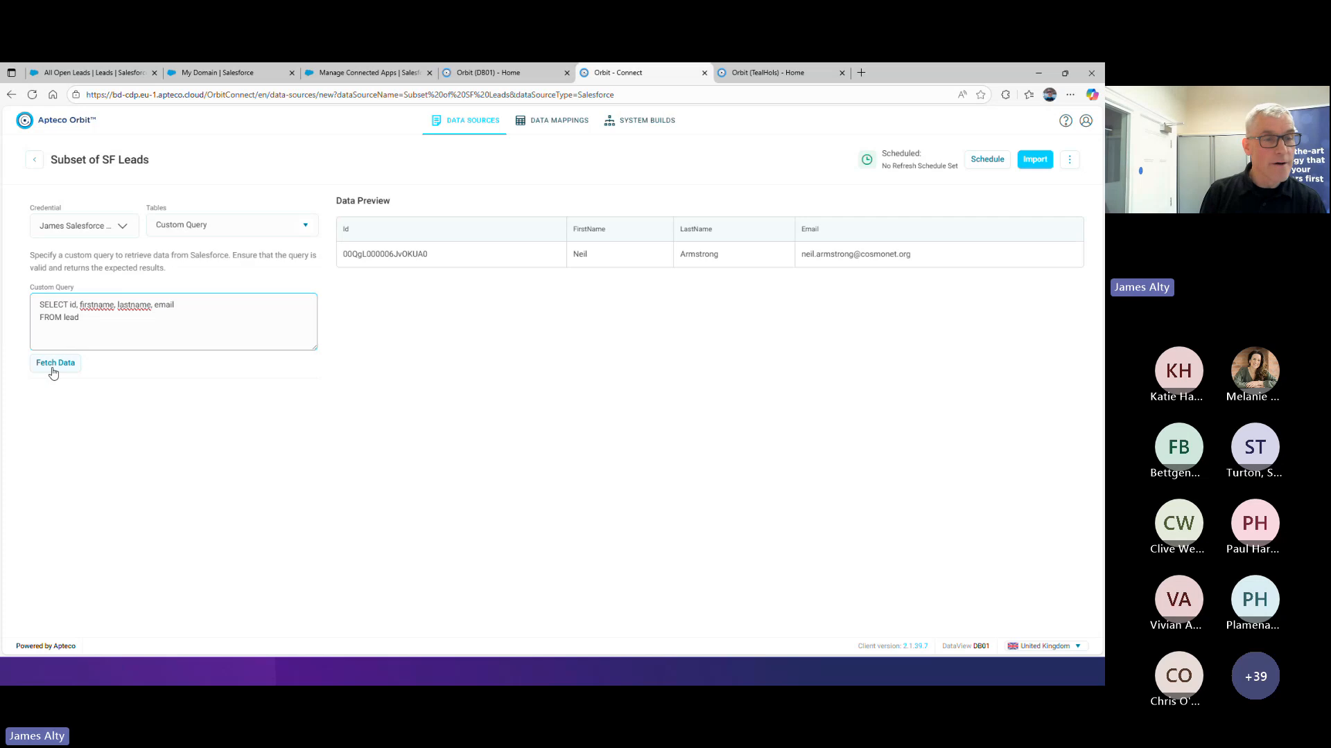
click(77, 367)
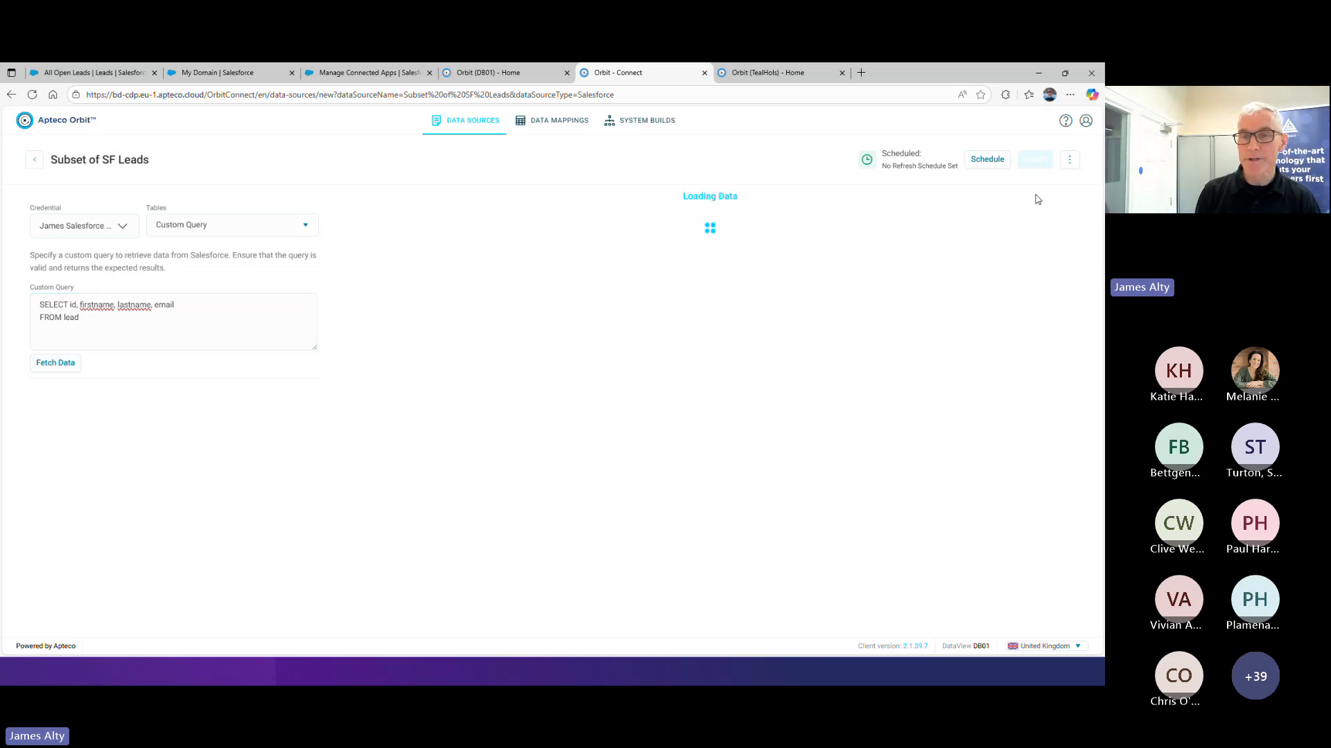
click(1035, 161)
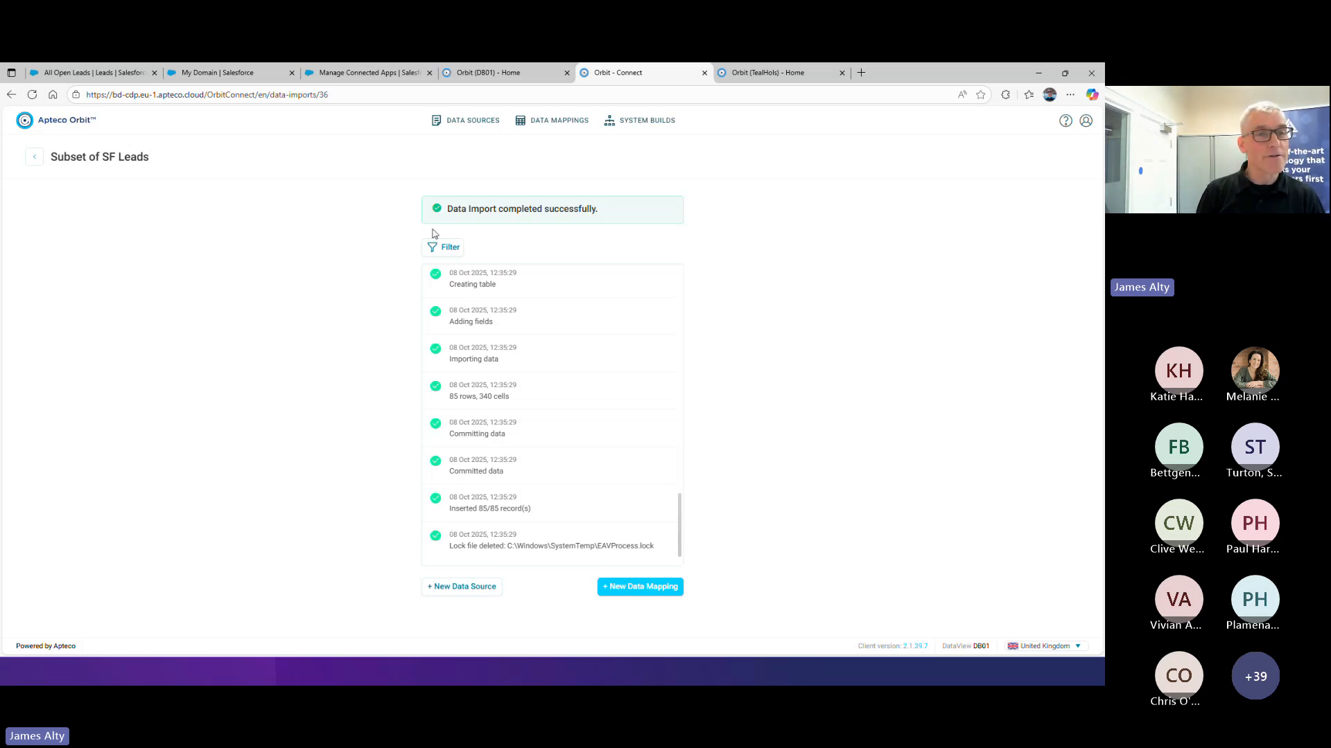
Review the My Domain settings and the connected app's consumer details in Salesforce, and return to the Orbit data import
click(196, 78)
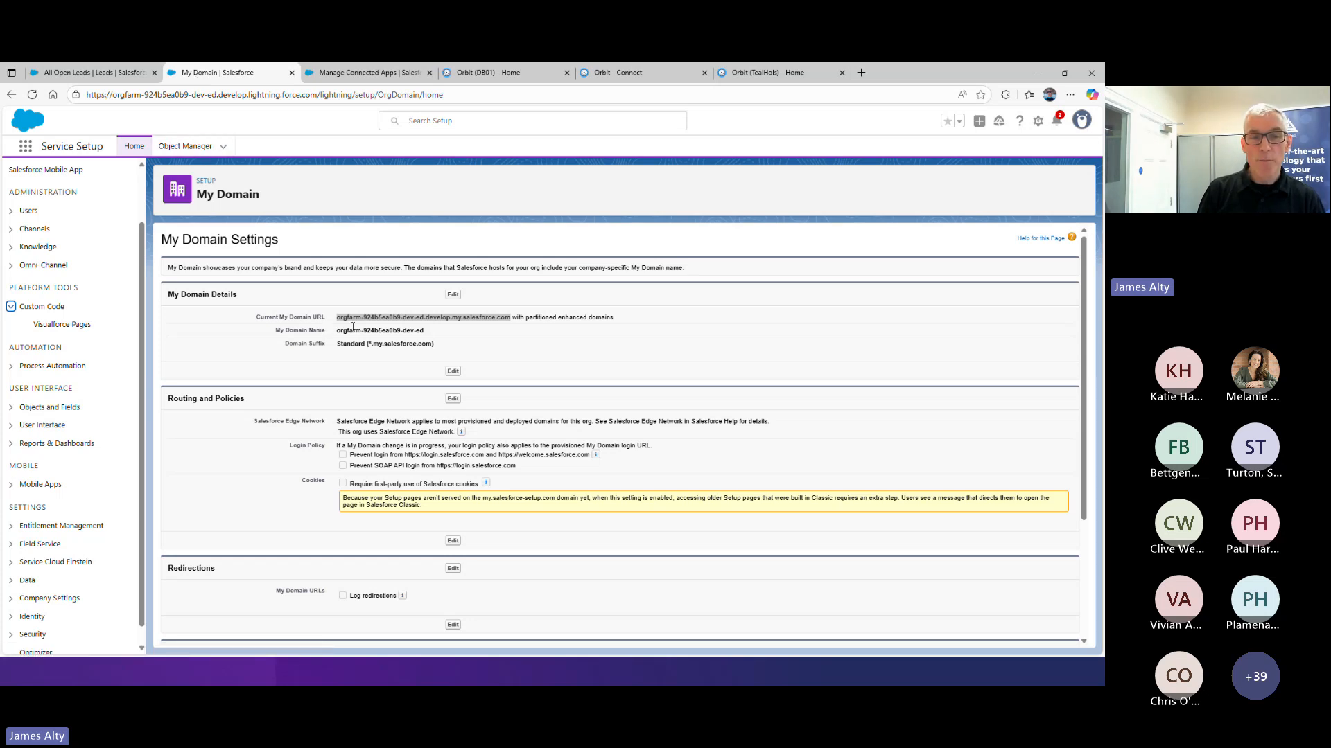
click(336, 75)
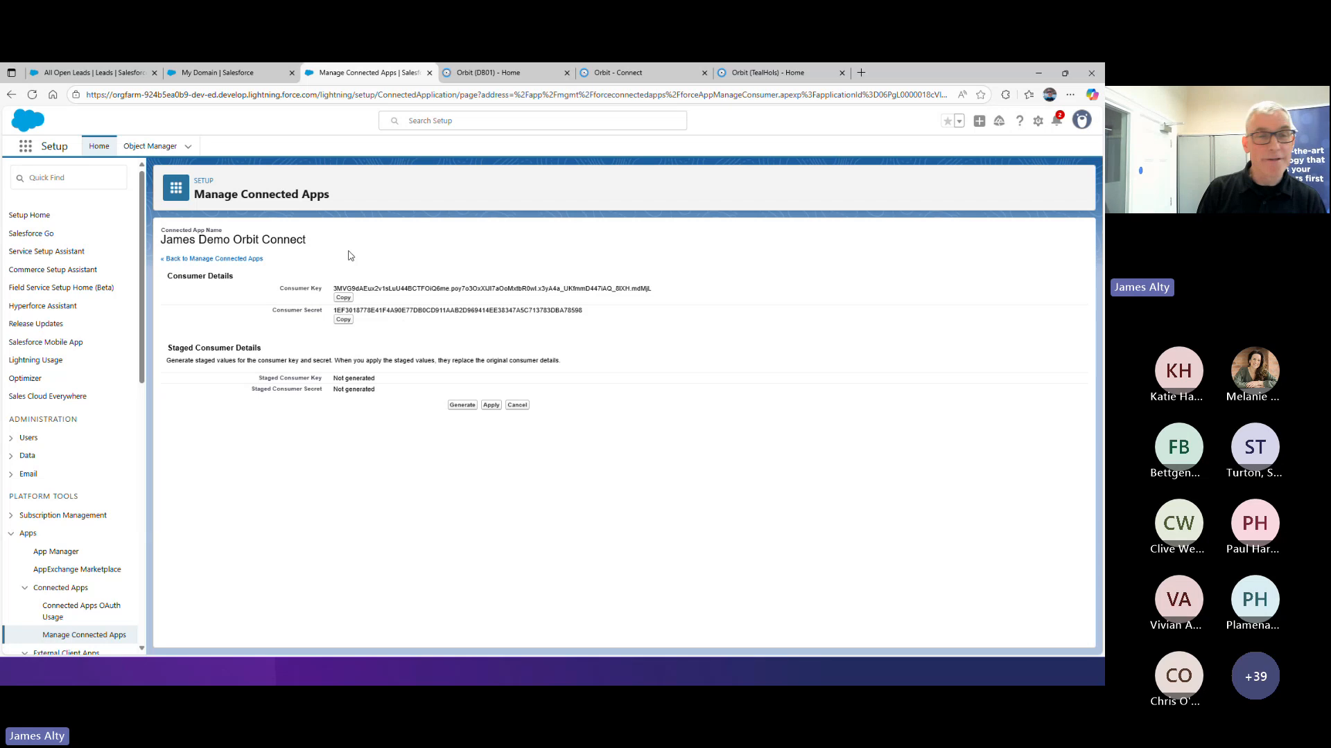
click(235, 77)
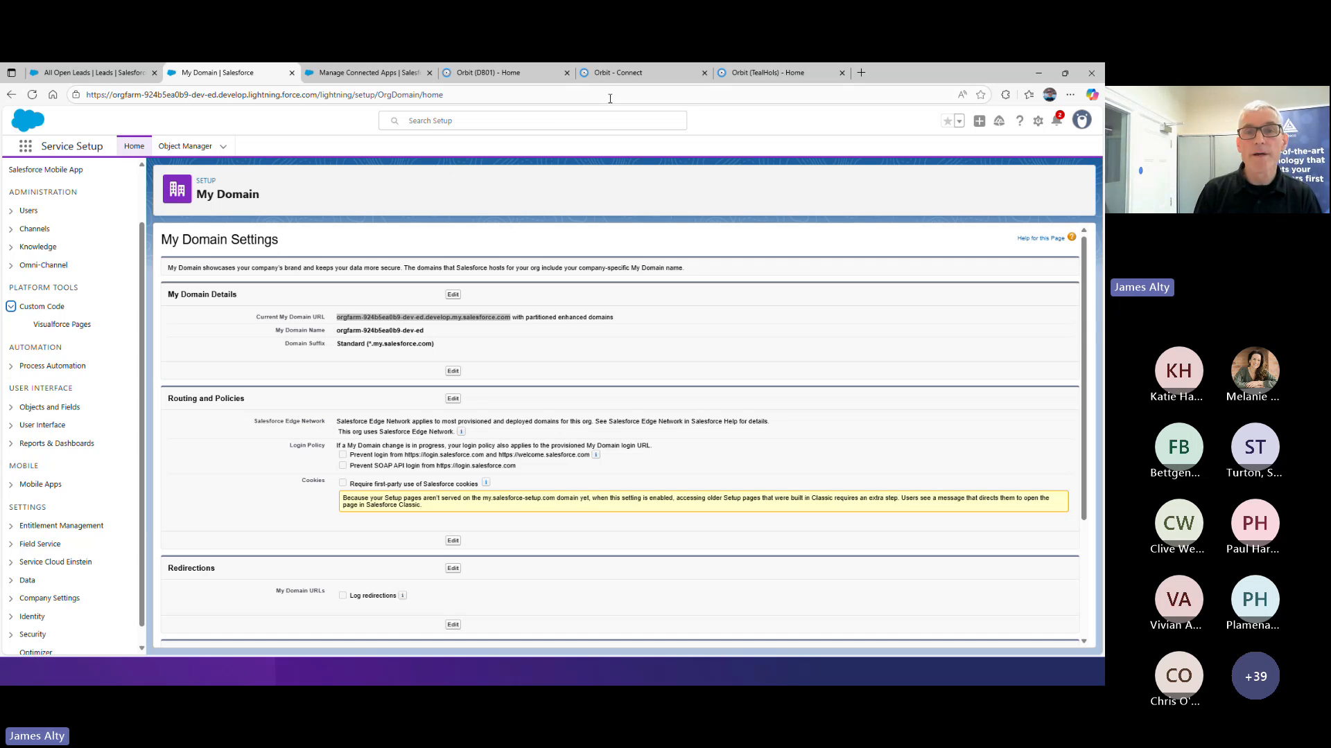
click(650, 74)
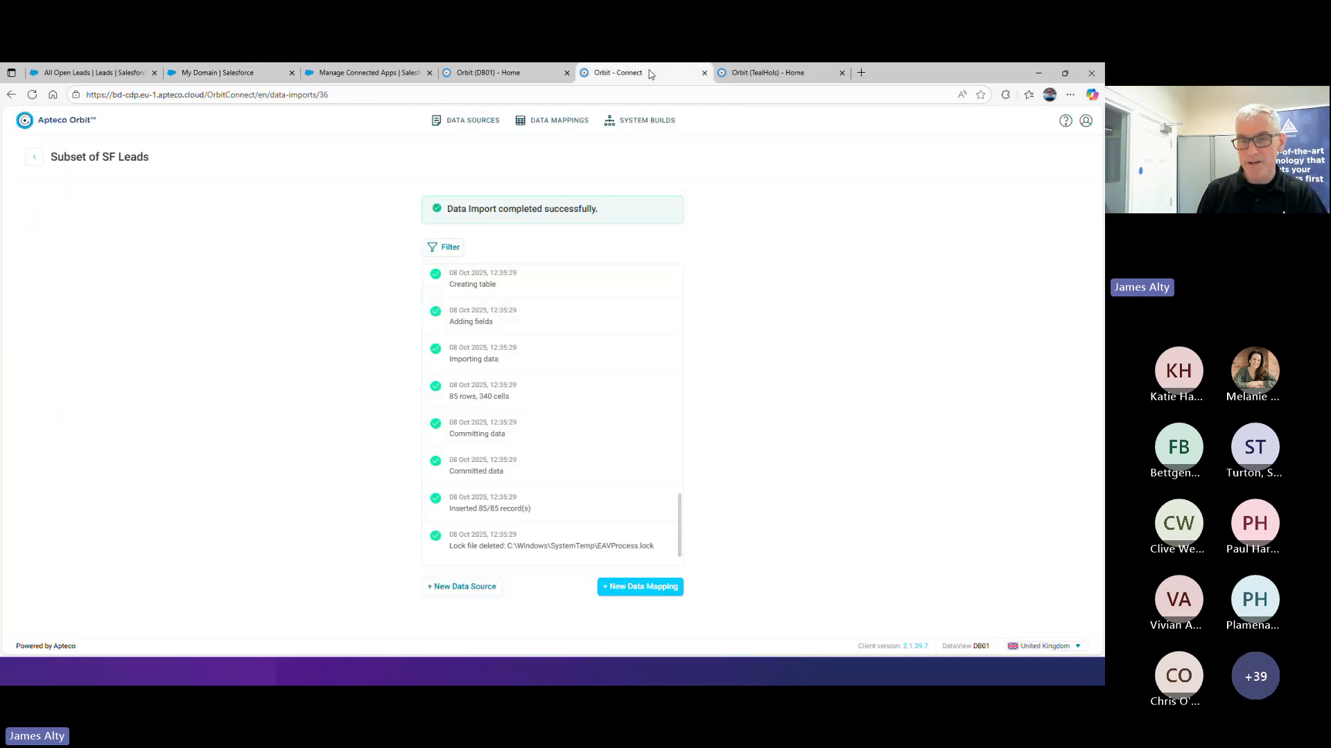
Switch to the TealHols Orbit system and create an audience named "Q3 Demo"
click(757, 80)
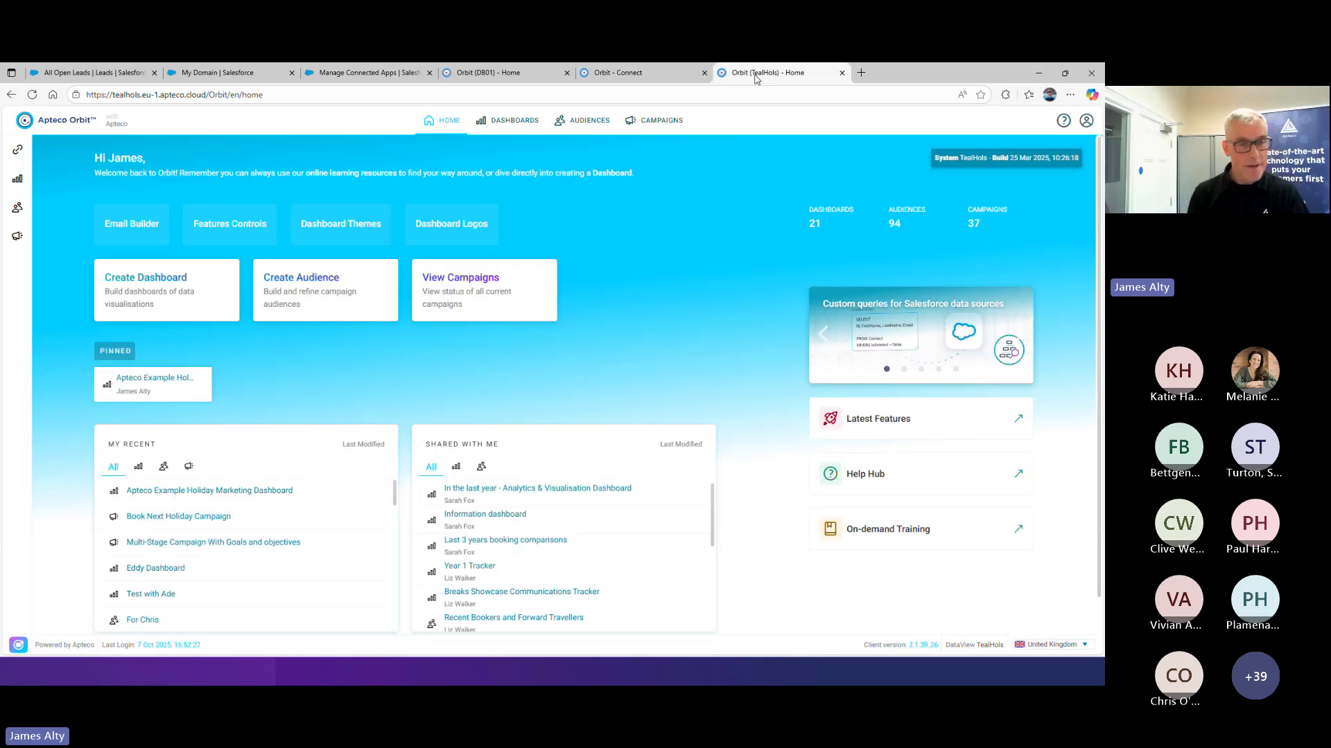
click(593, 127)
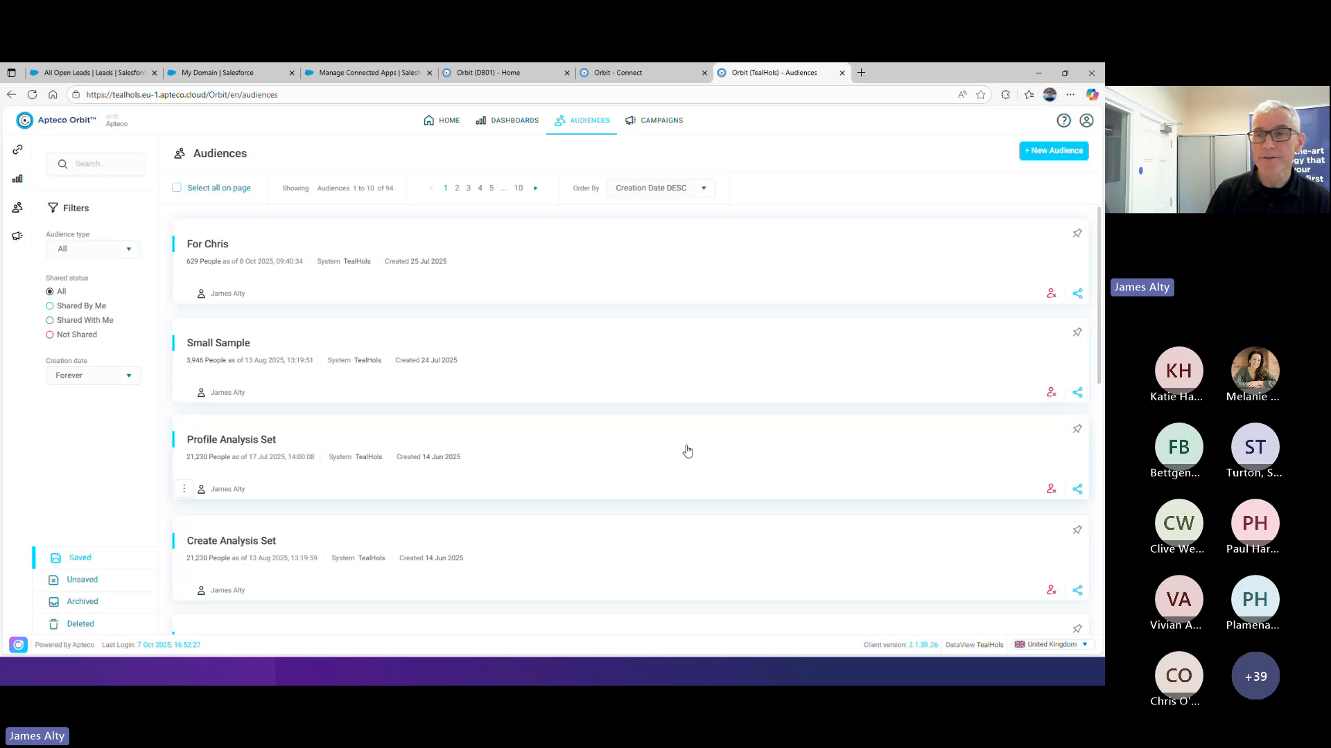
click(1056, 151)
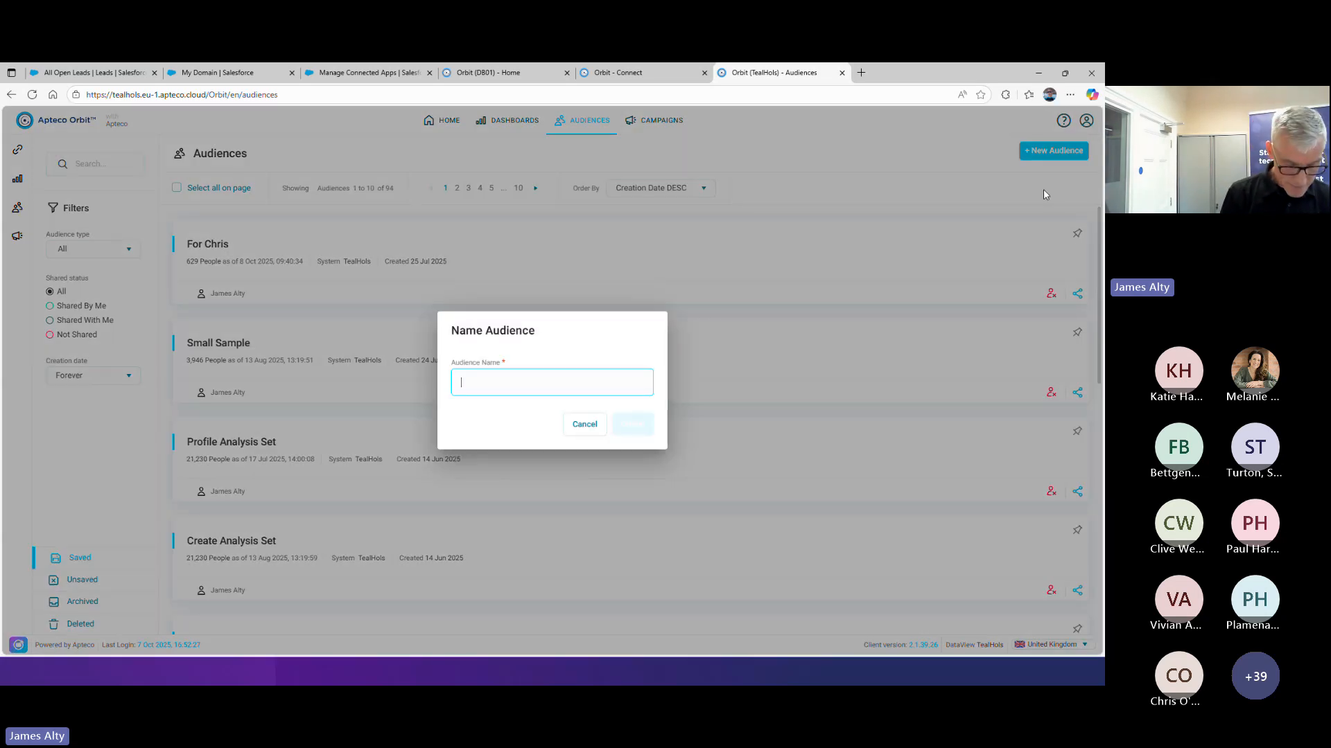
text(Q3)
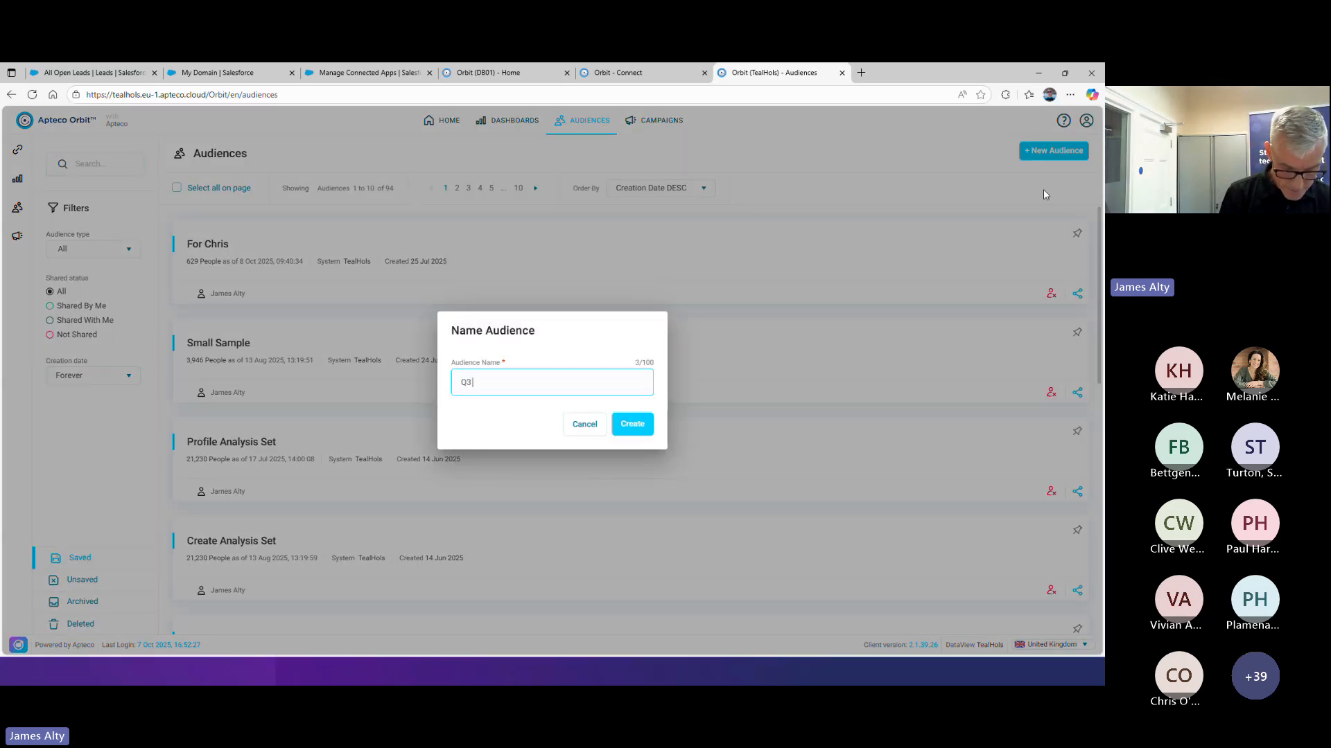
text( Demo)
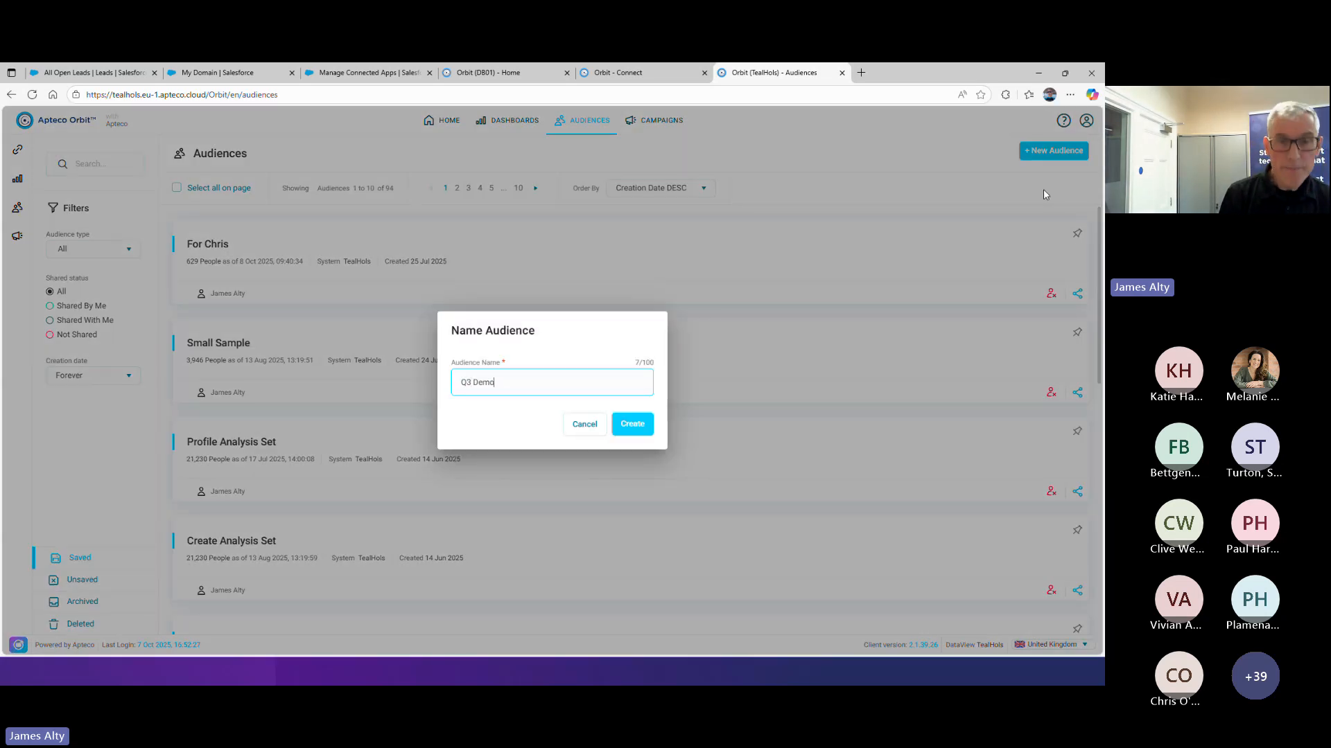
click(614, 424)
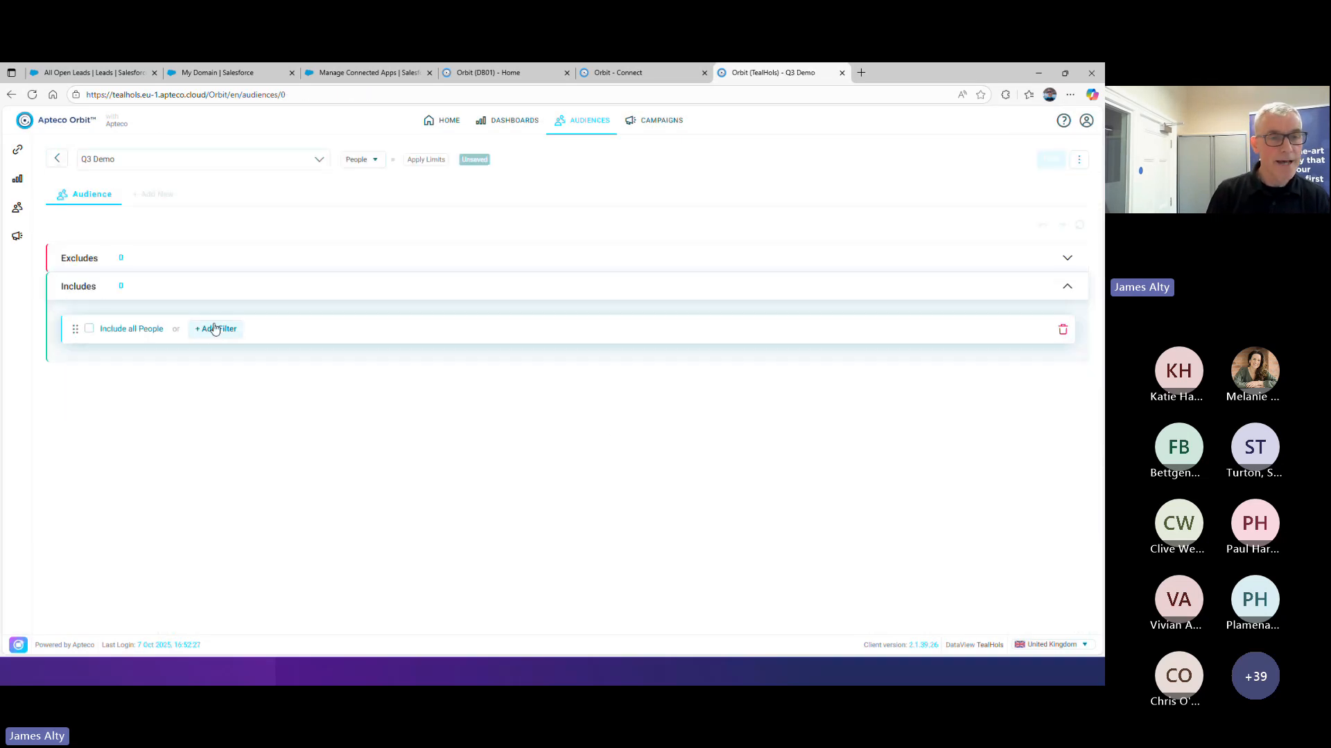
Add an include filter to the audience using the Source variable from the People variables
click(215, 329)
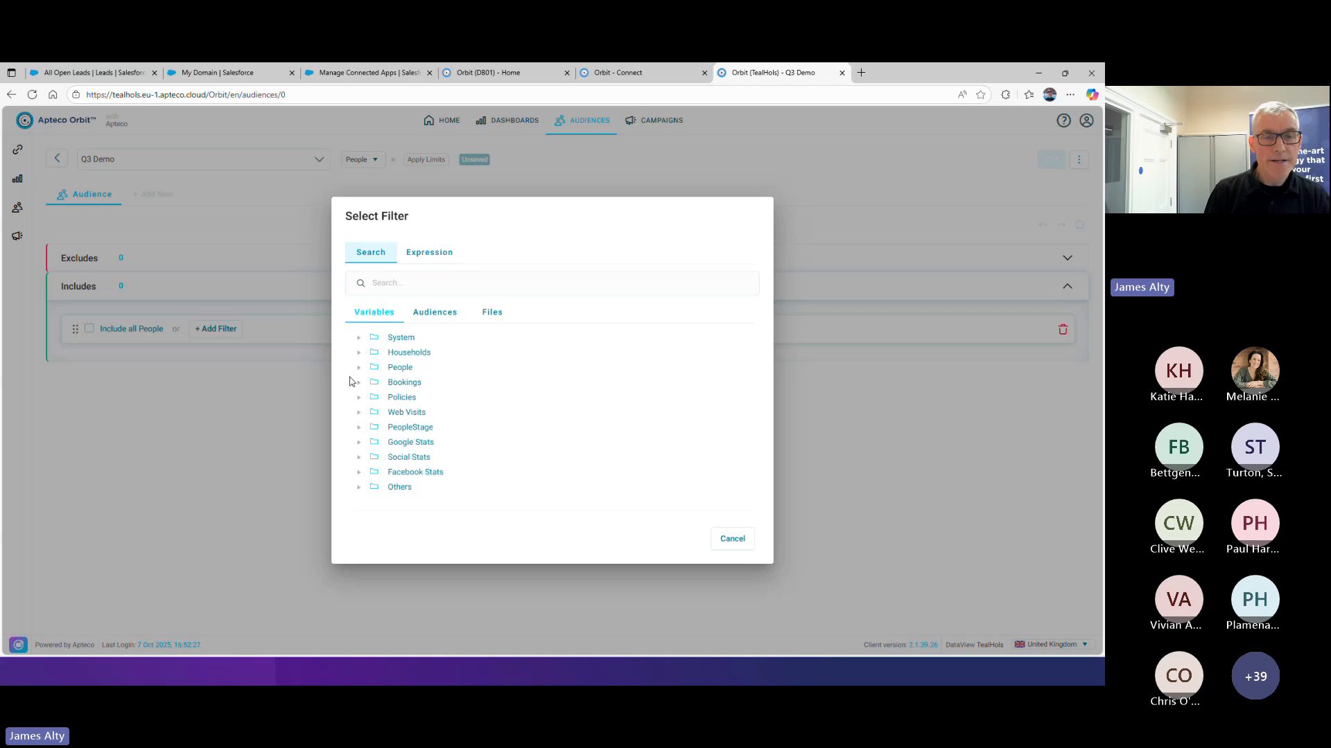
click(358, 368)
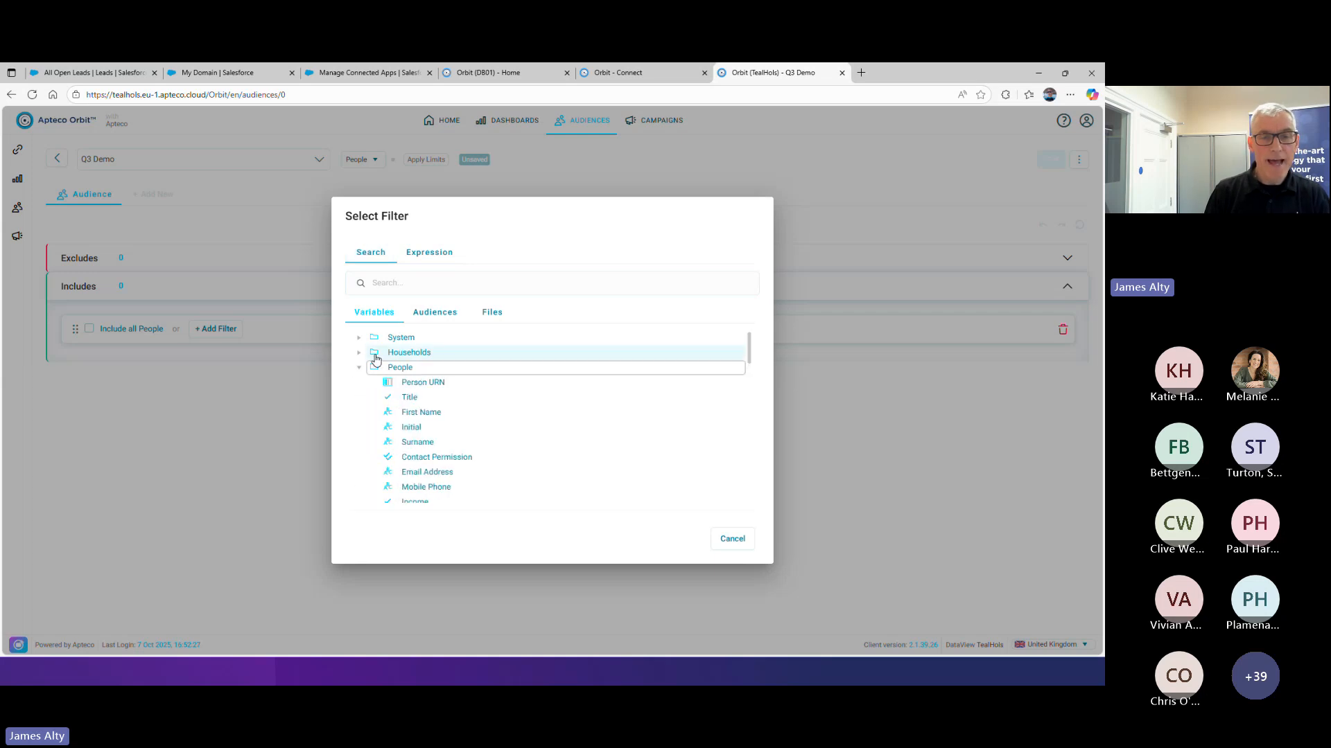
scroll(506, 398, down, 3)
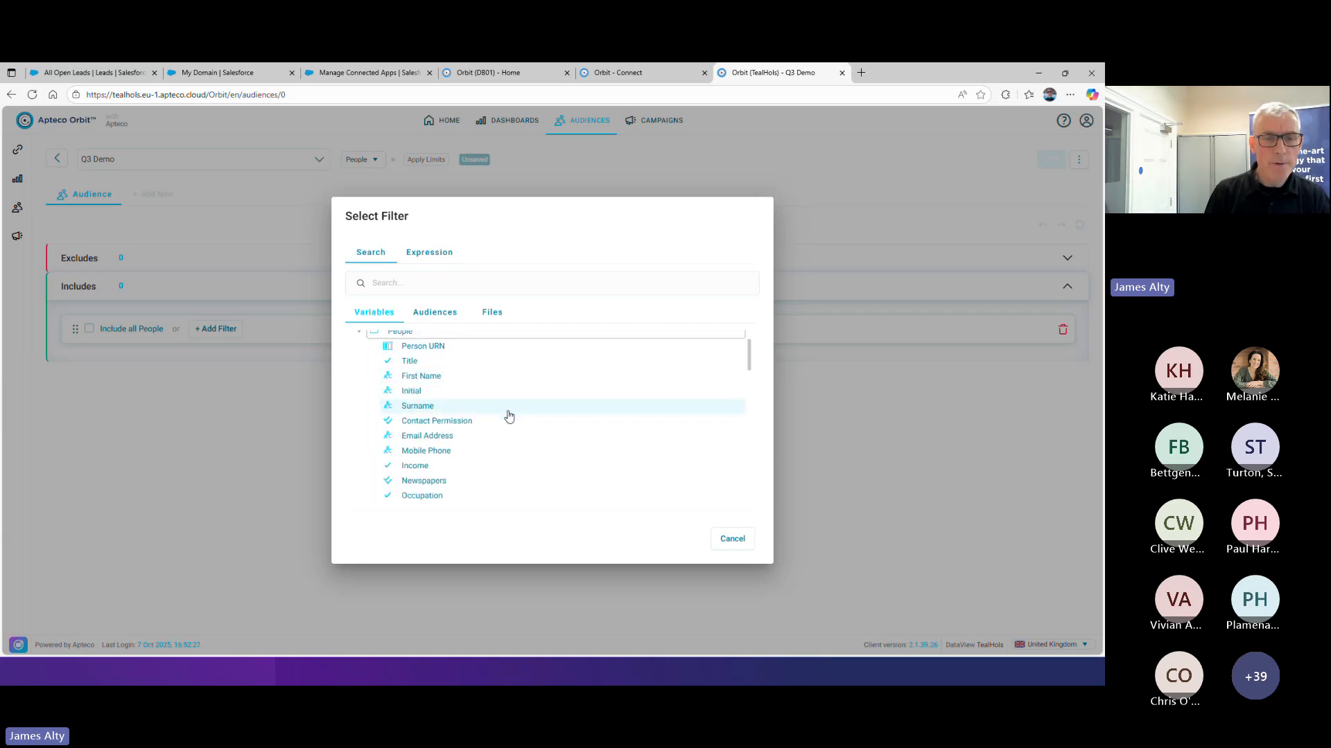
click(414, 454)
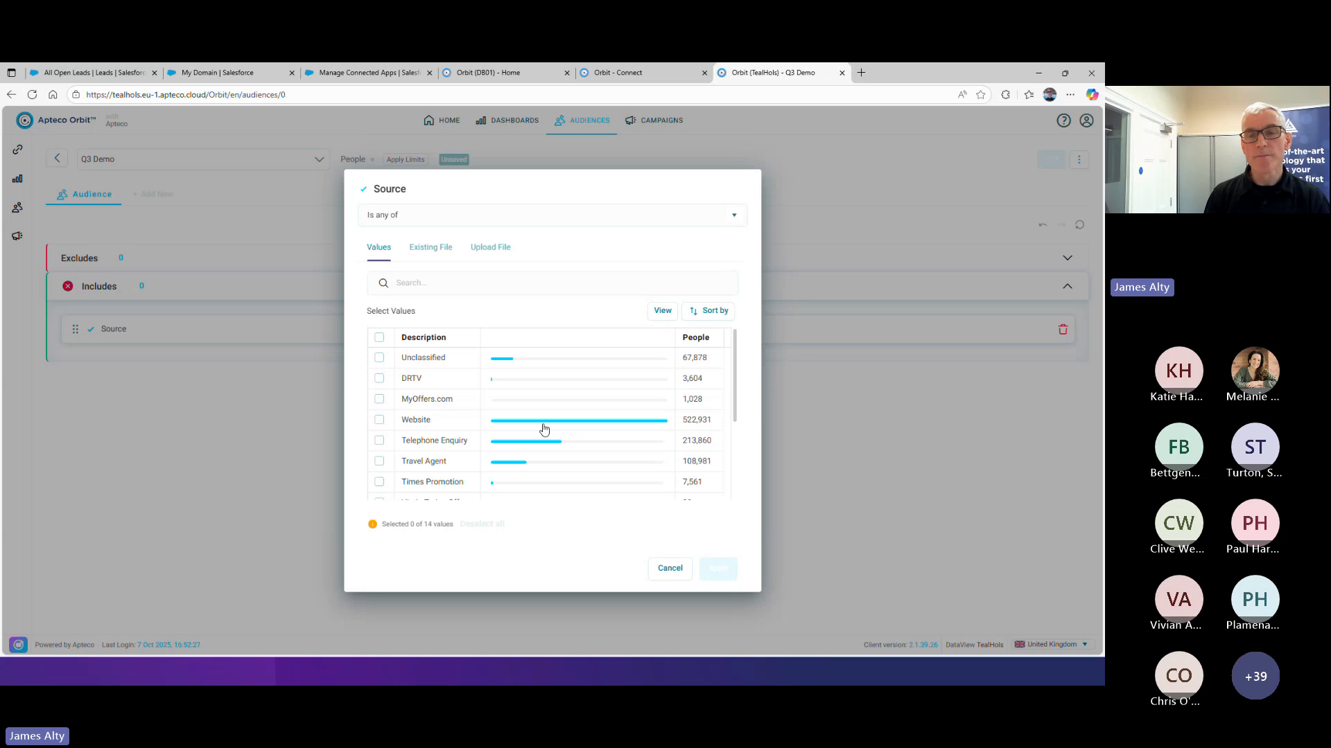
Show codes in the Source value list, and switch the countbars off and back on
click(664, 310)
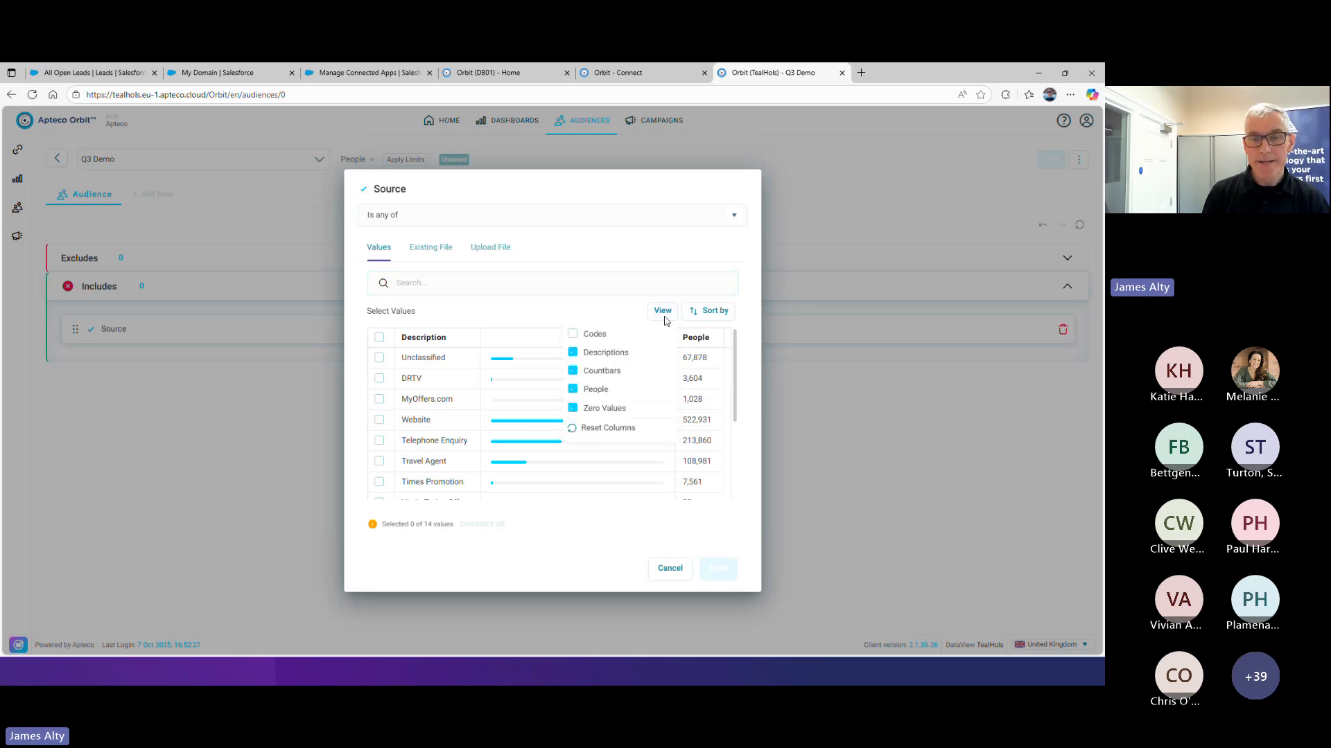
click(573, 334)
click(572, 371)
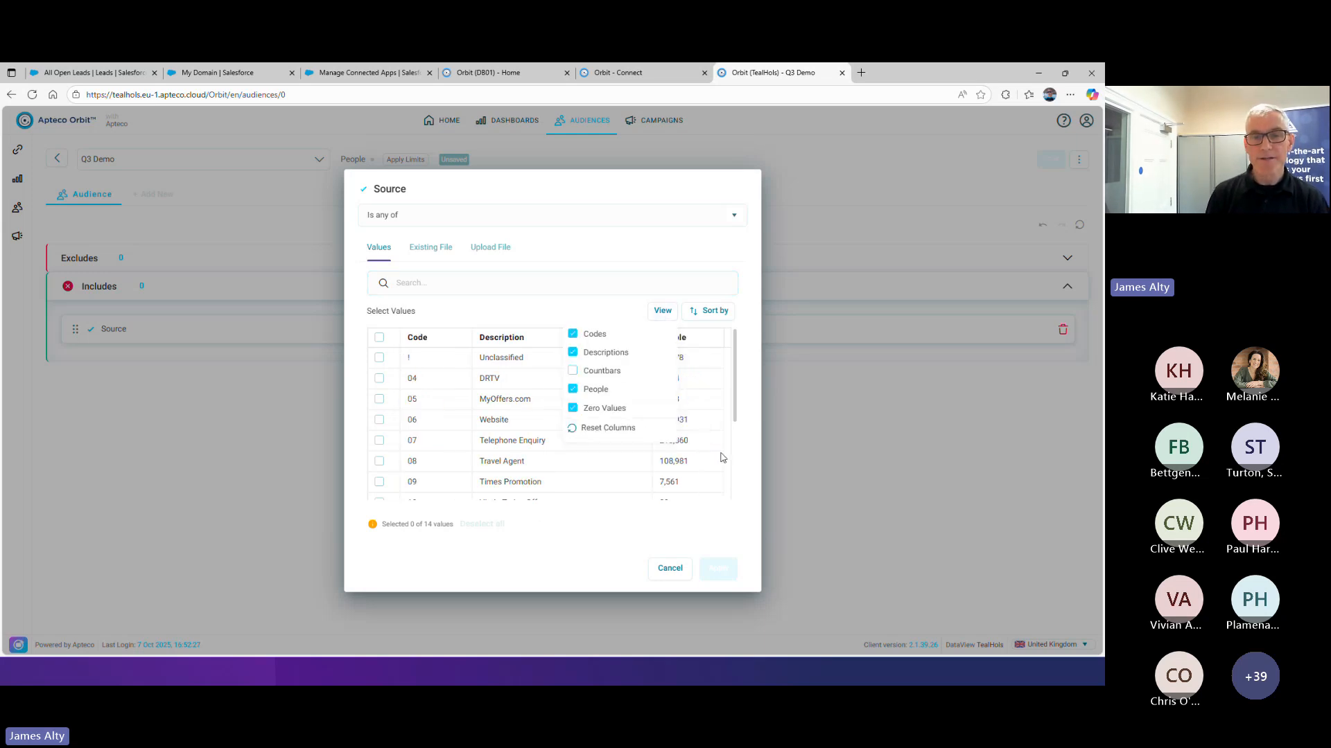
click(666, 311)
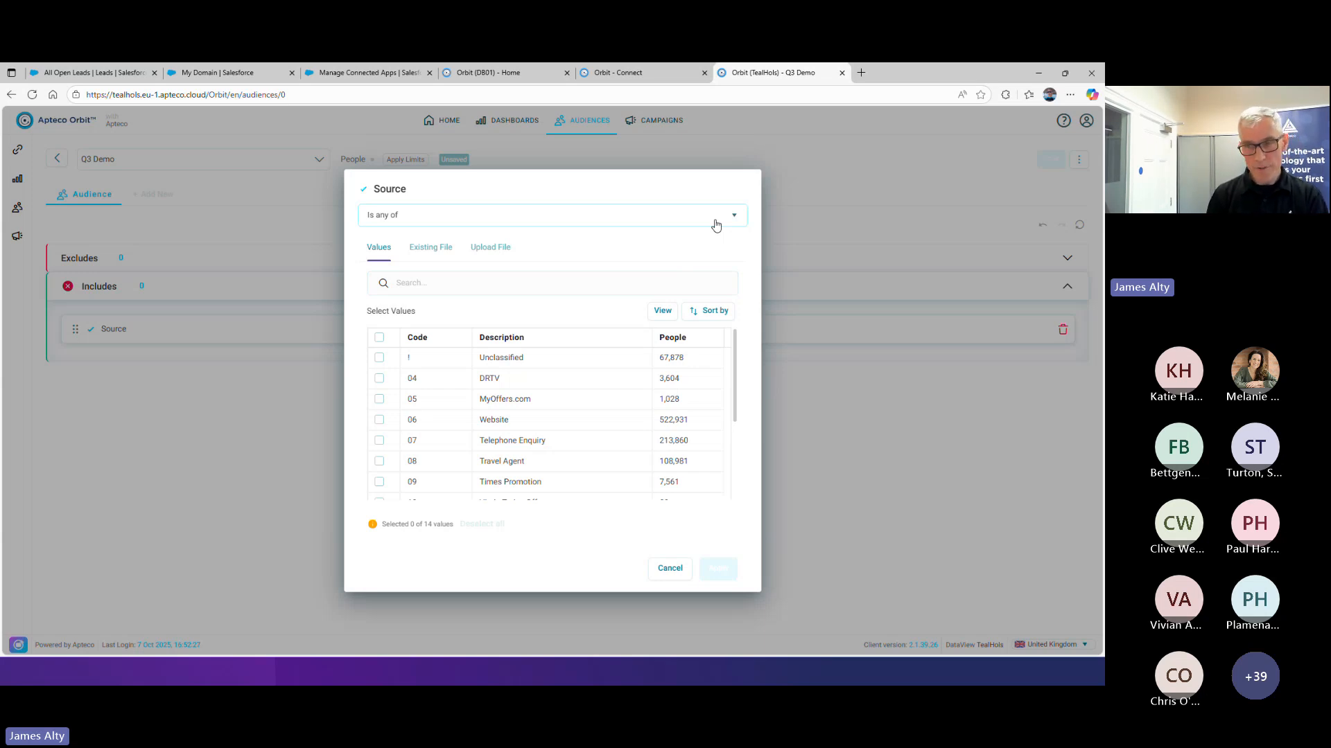
click(663, 310)
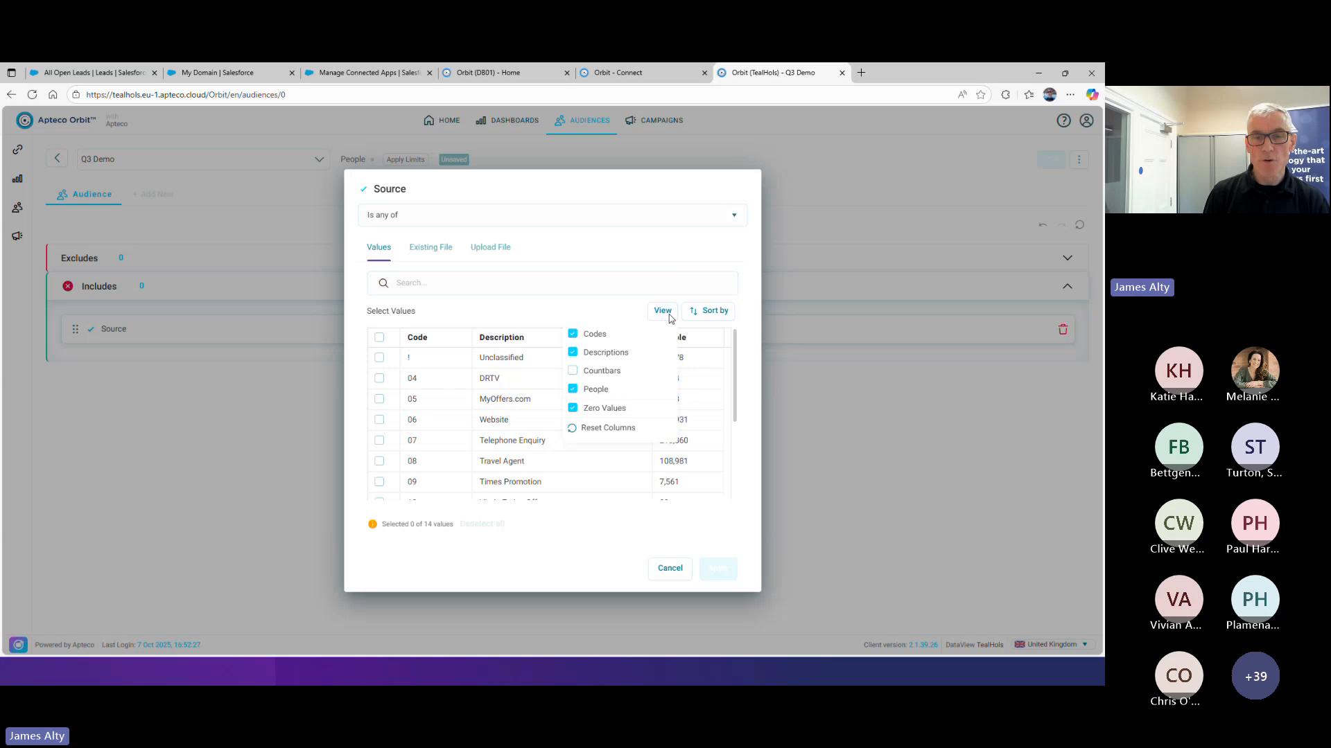
click(574, 372)
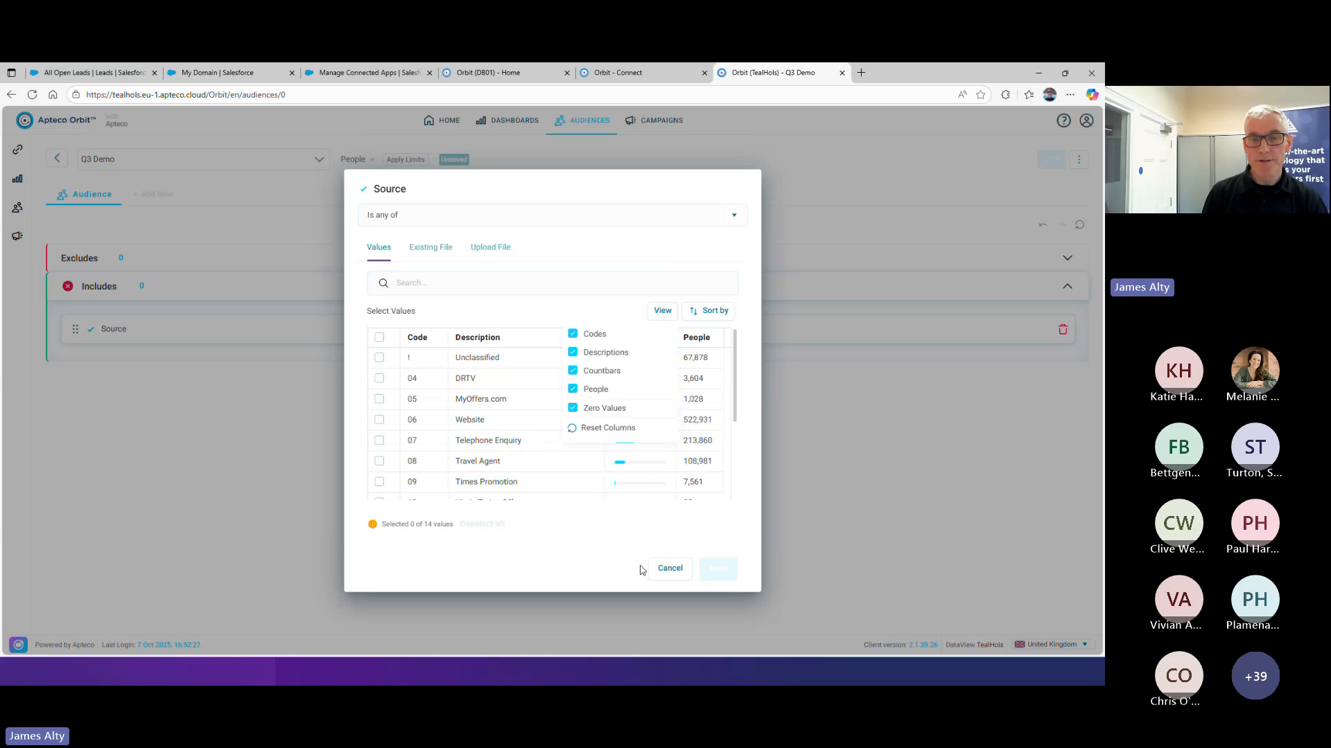
click(570, 542)
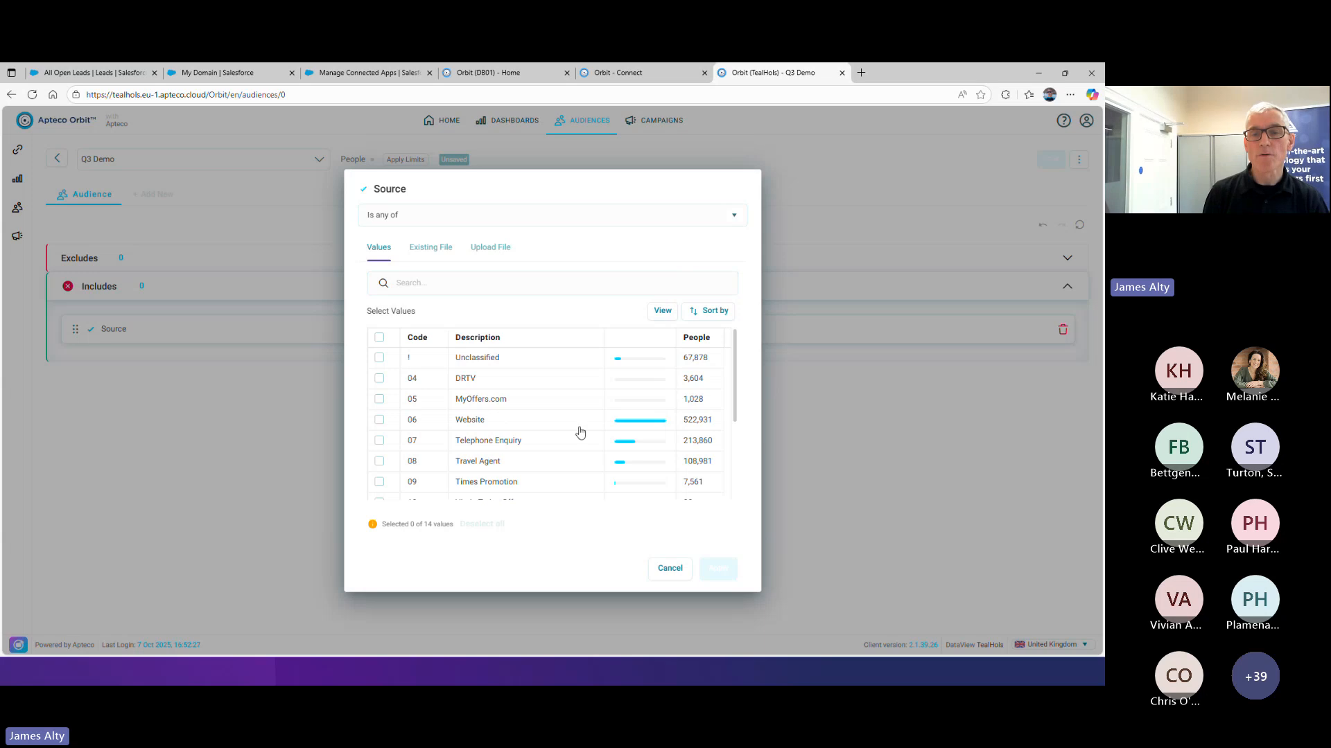
Sort the Source values by descending quantity, and hide the codes, countbars and zero values
click(700, 320)
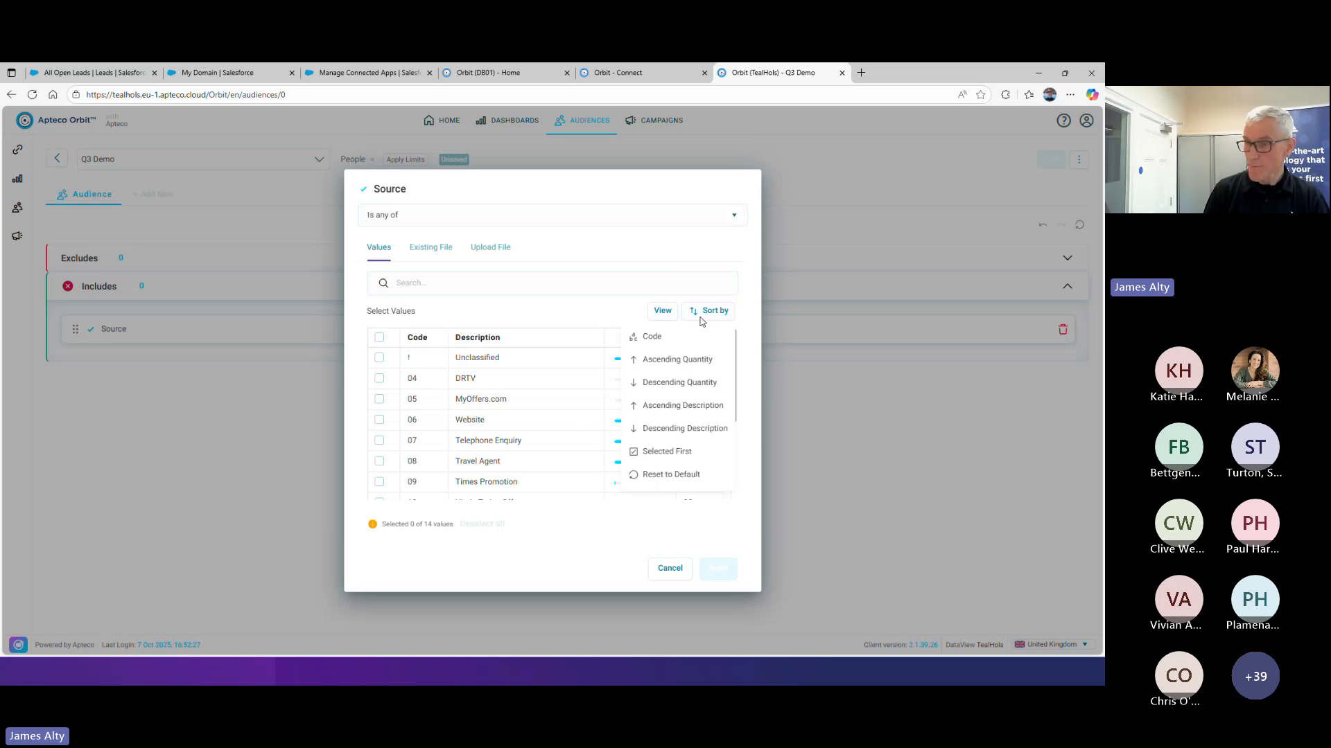
click(719, 383)
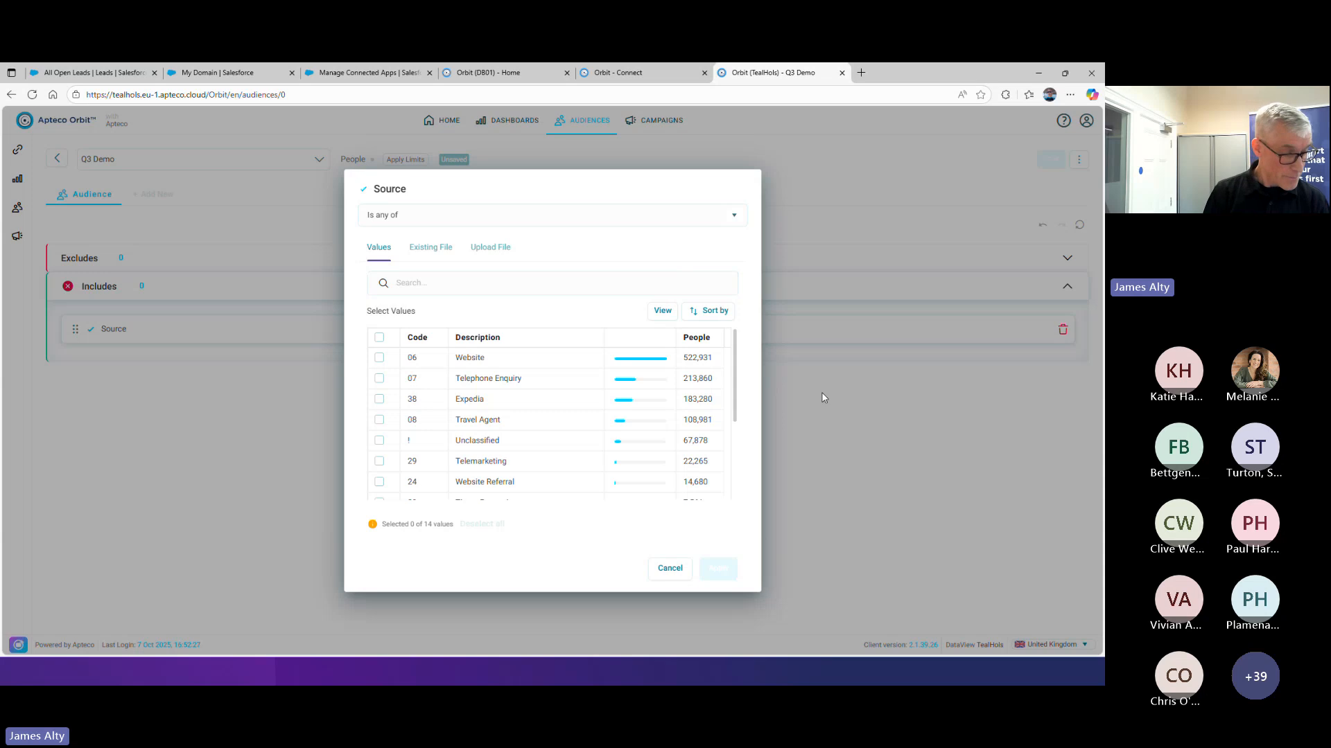
click(663, 320)
click(575, 334)
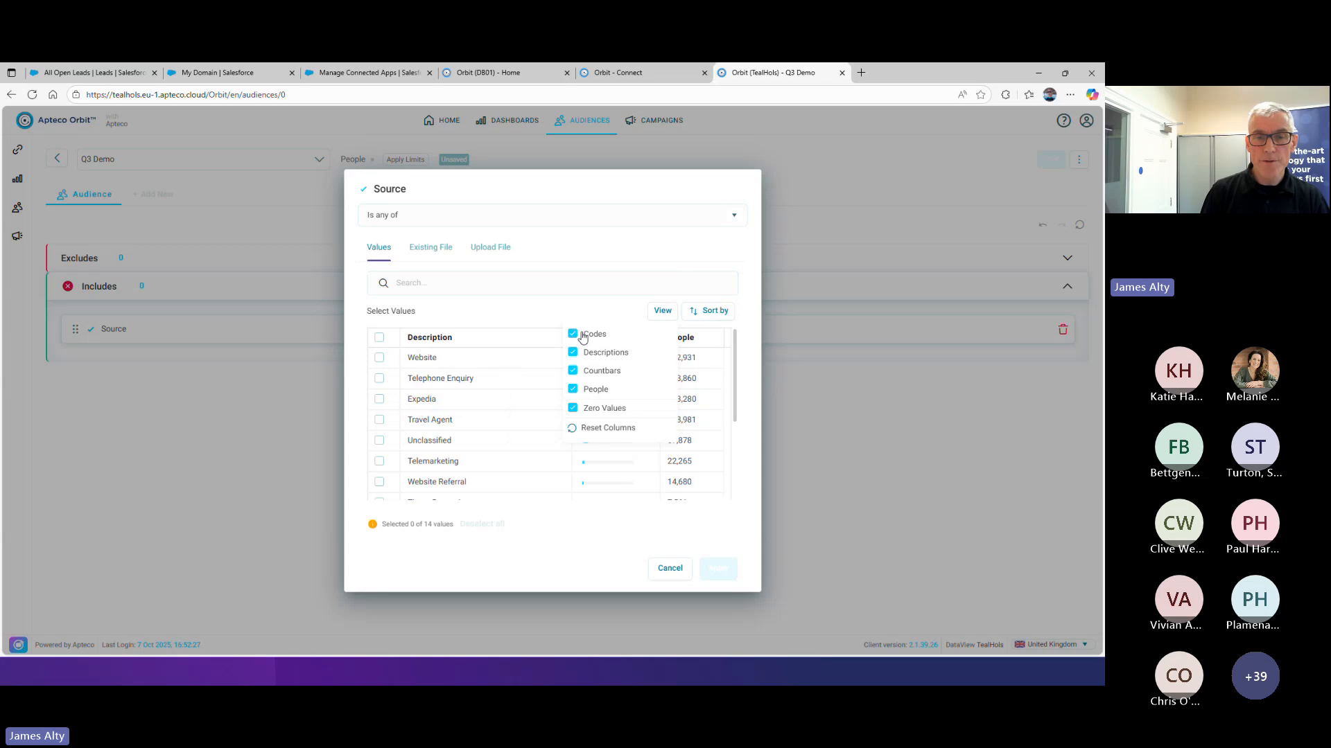
click(592, 372)
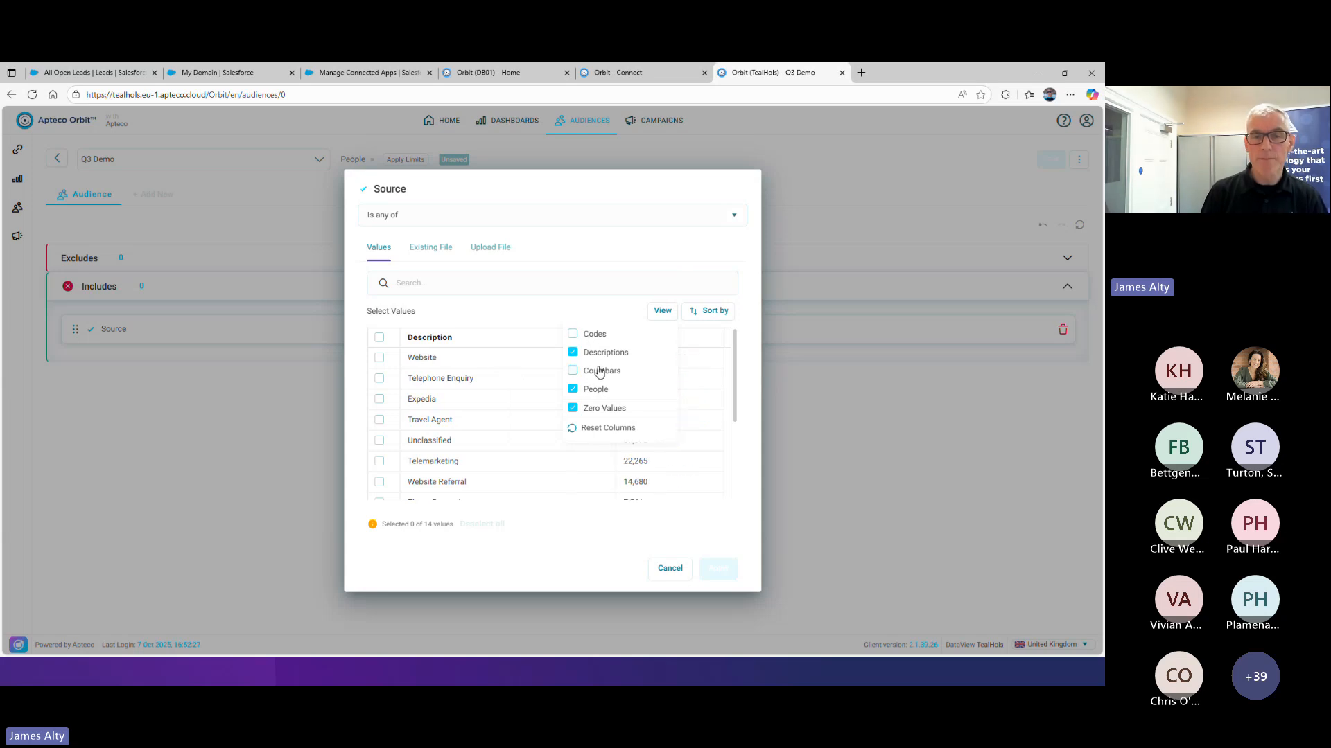
click(573, 409)
scroll(565, 458, down, 3)
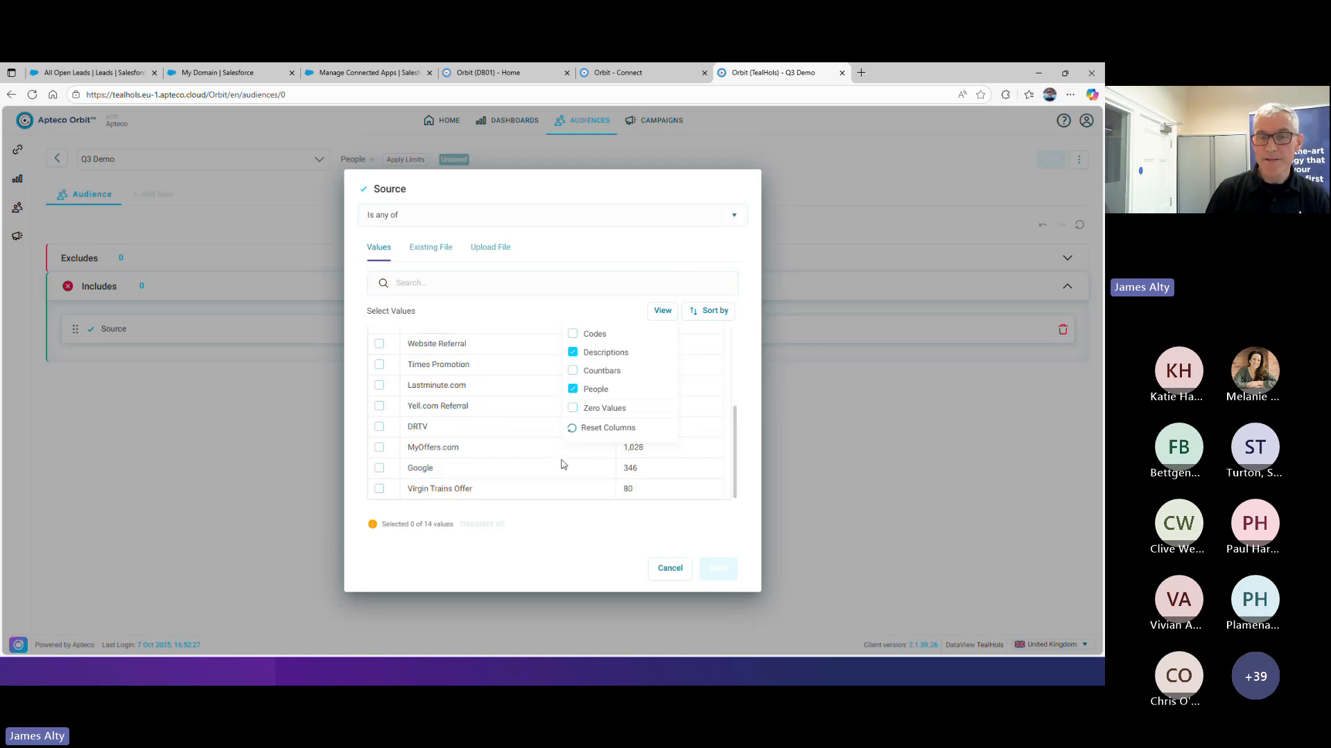
click(534, 553)
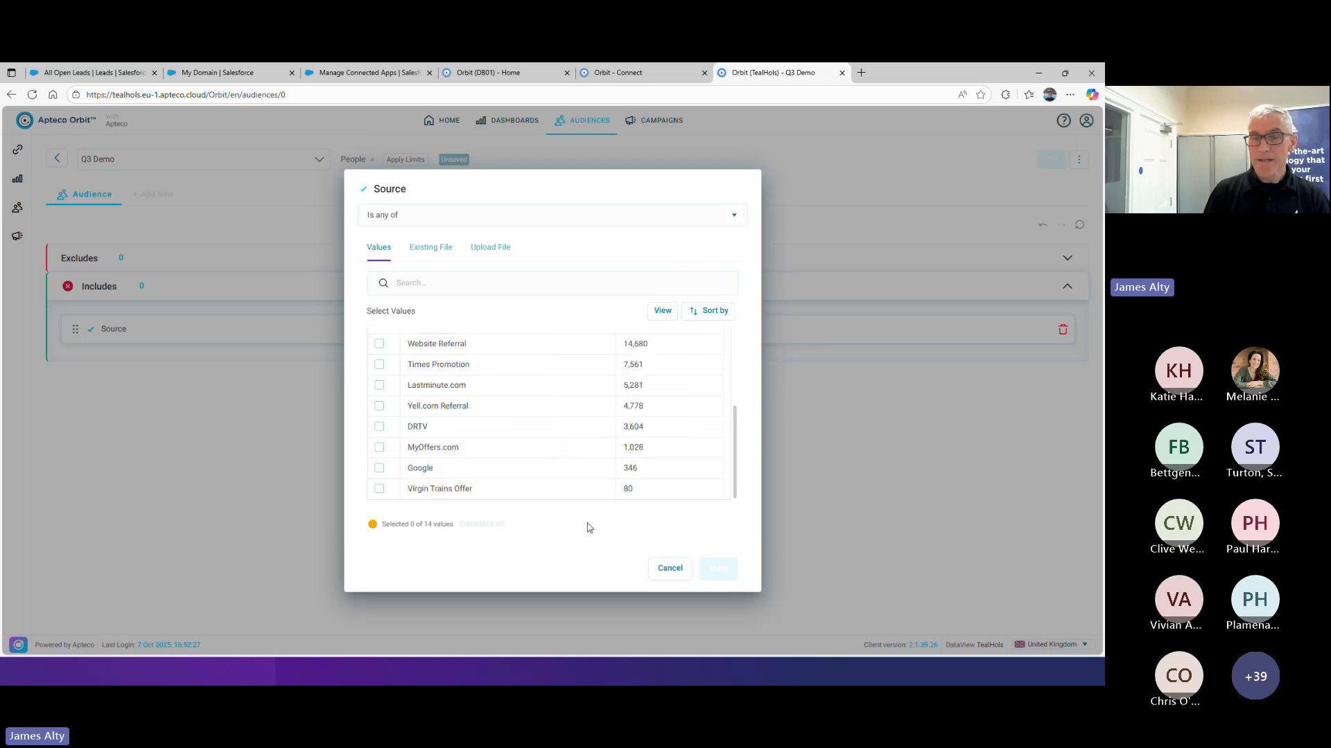
Select Lastminute.com, Yell.com Referral and DRTV as the Source values and apply the filter
click(430, 387)
click(426, 405)
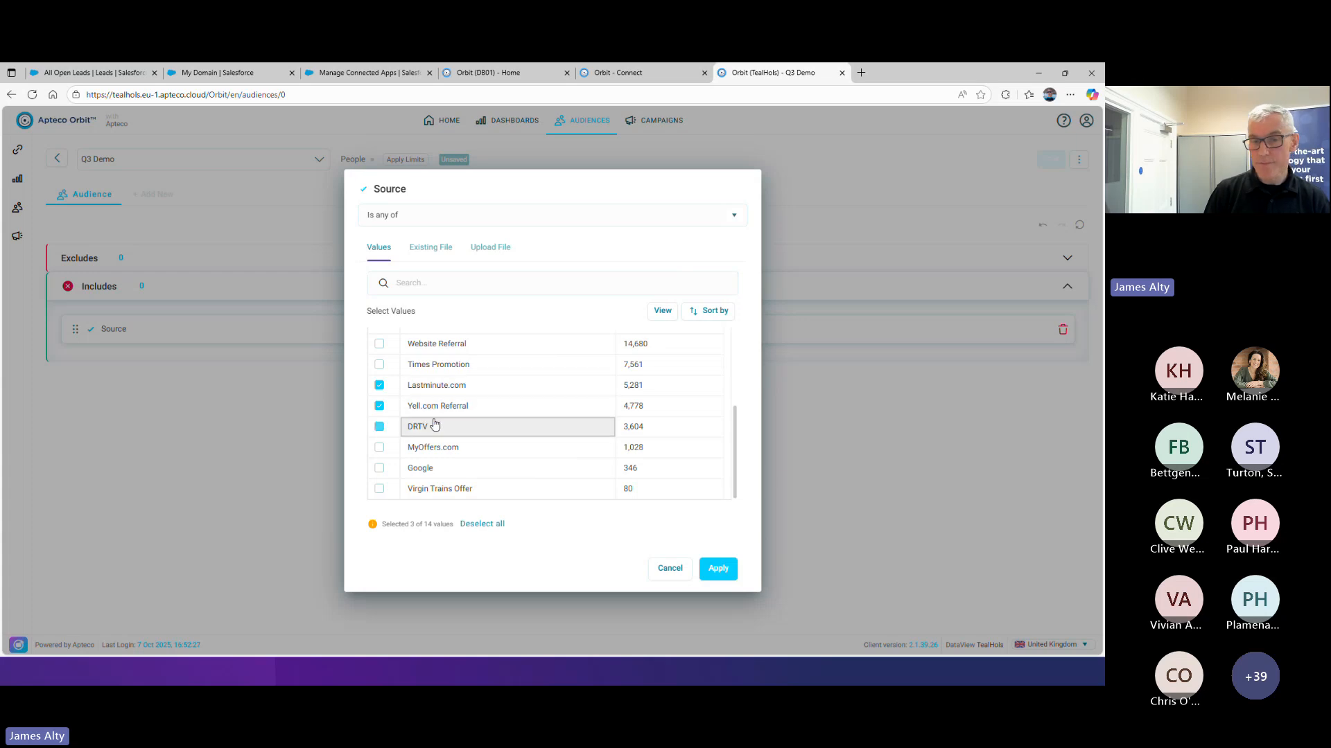
click(429, 427)
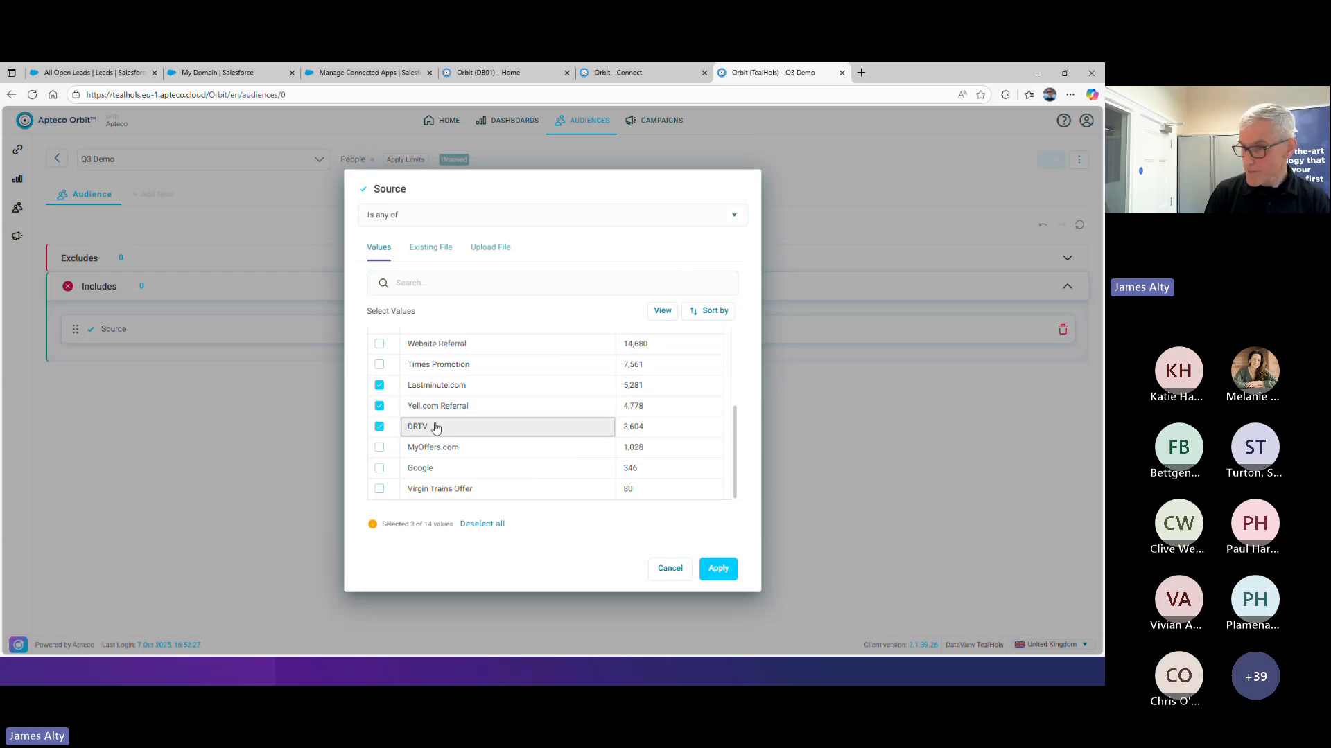
click(717, 568)
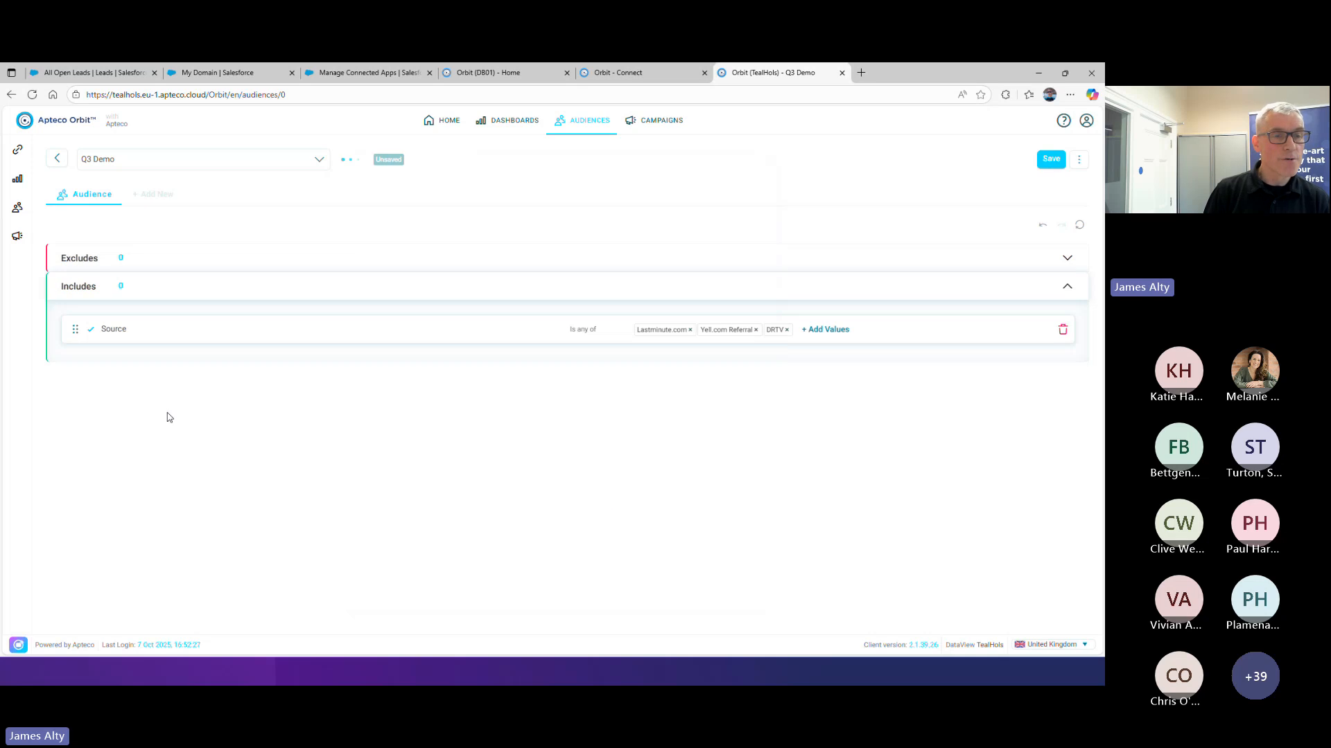
Add a second include filter joined by AND, using the Region variable from the Households variables
click(101, 345)
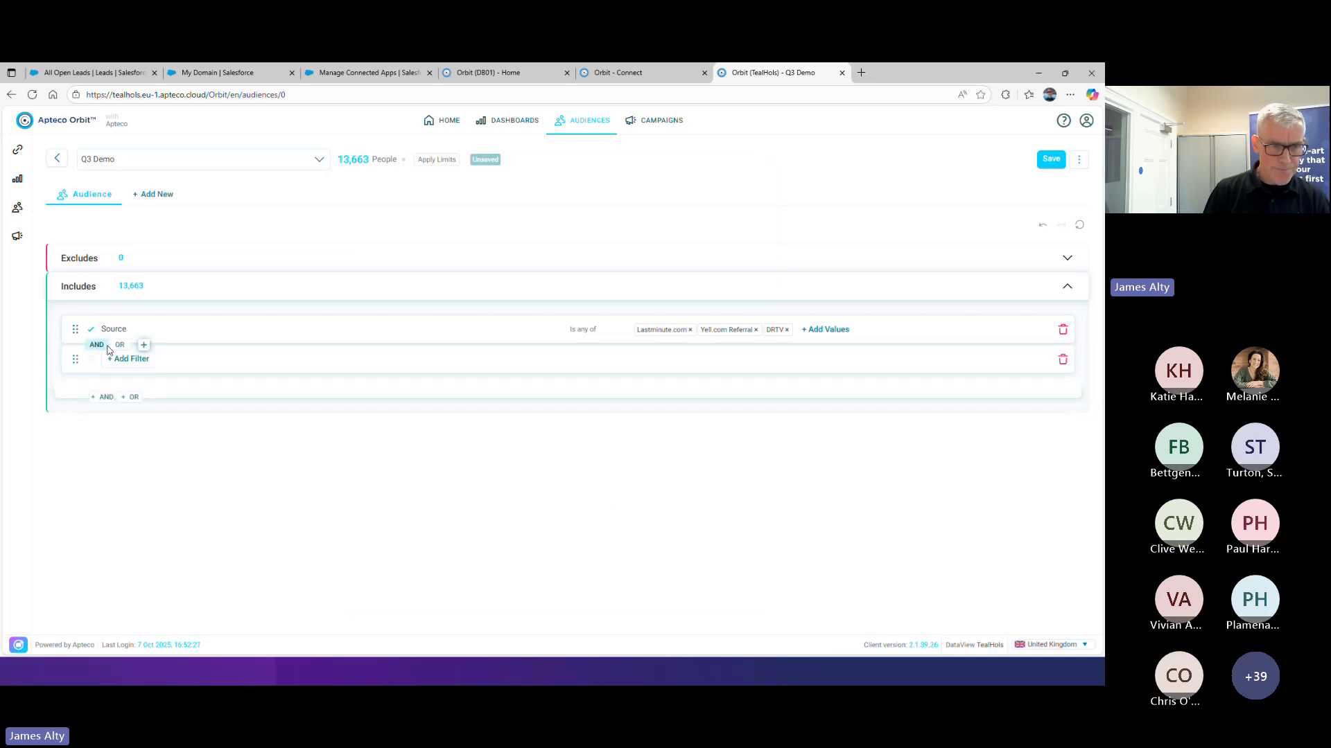
click(295, 368)
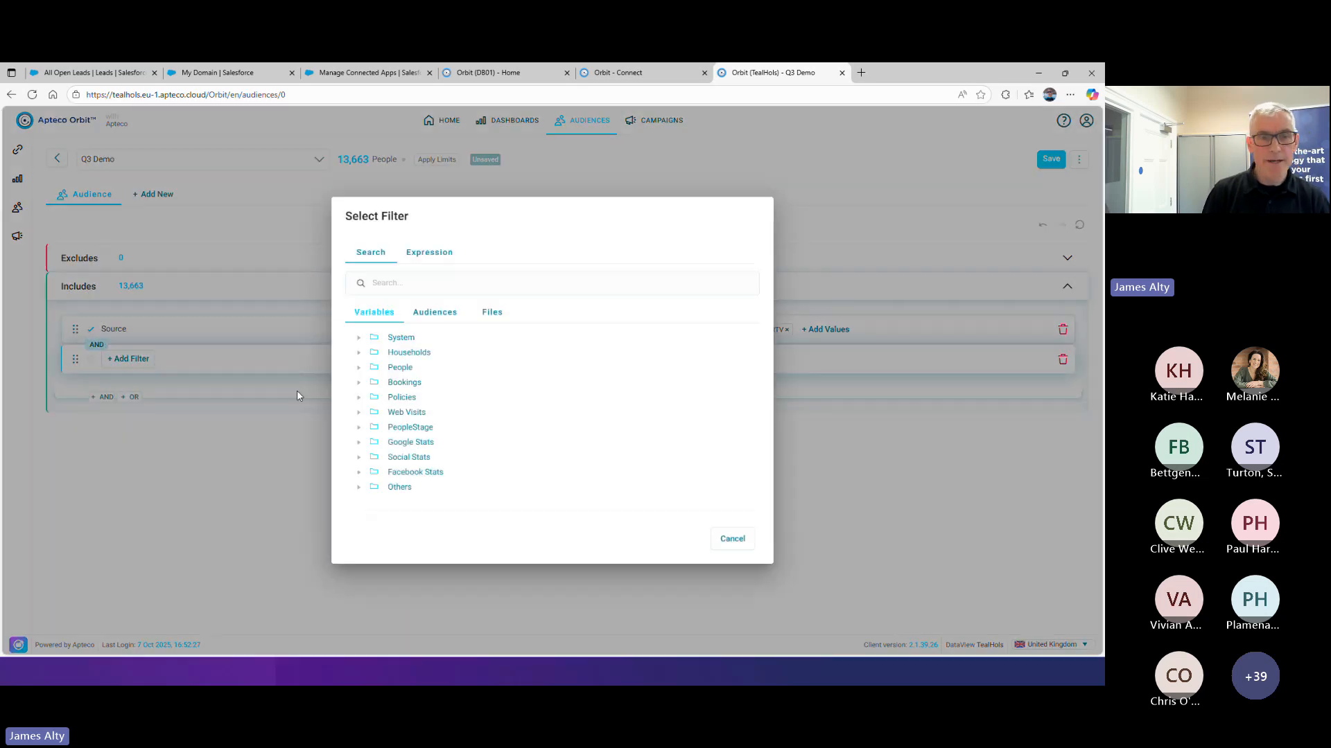
click(359, 352)
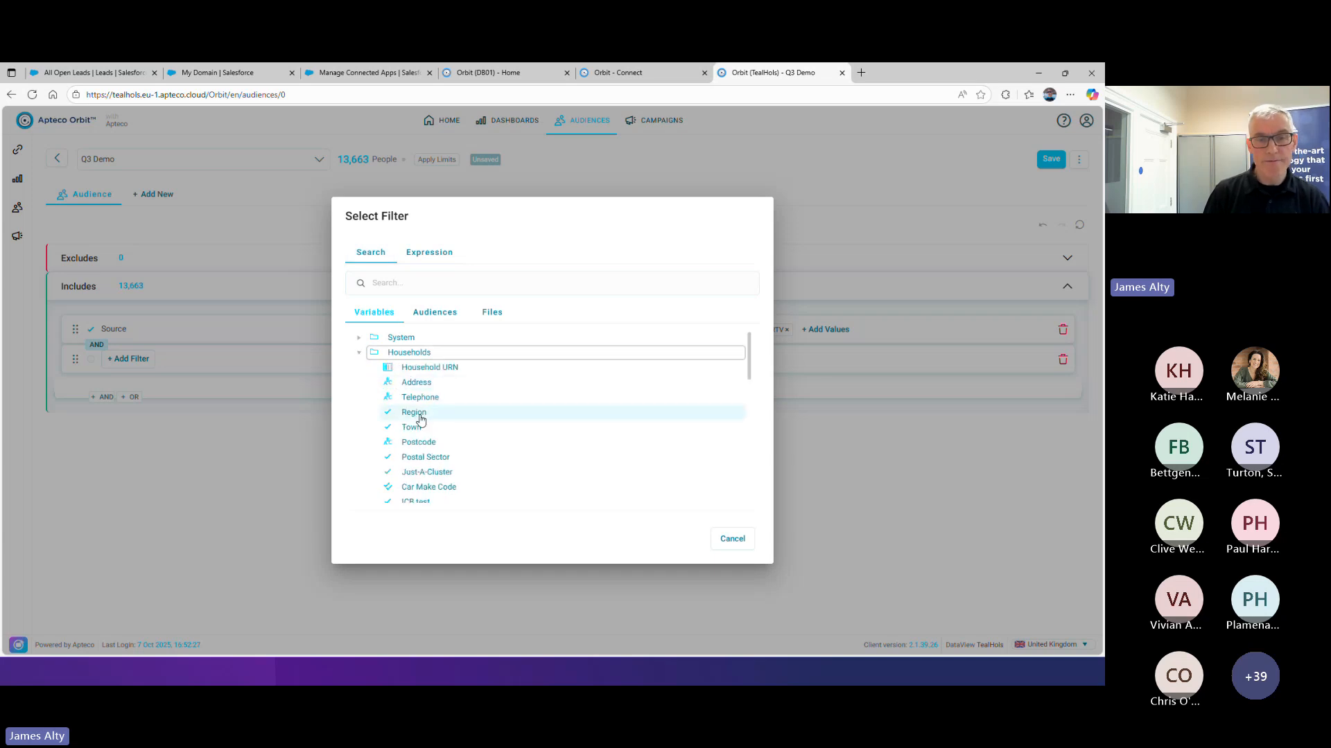
click(422, 418)
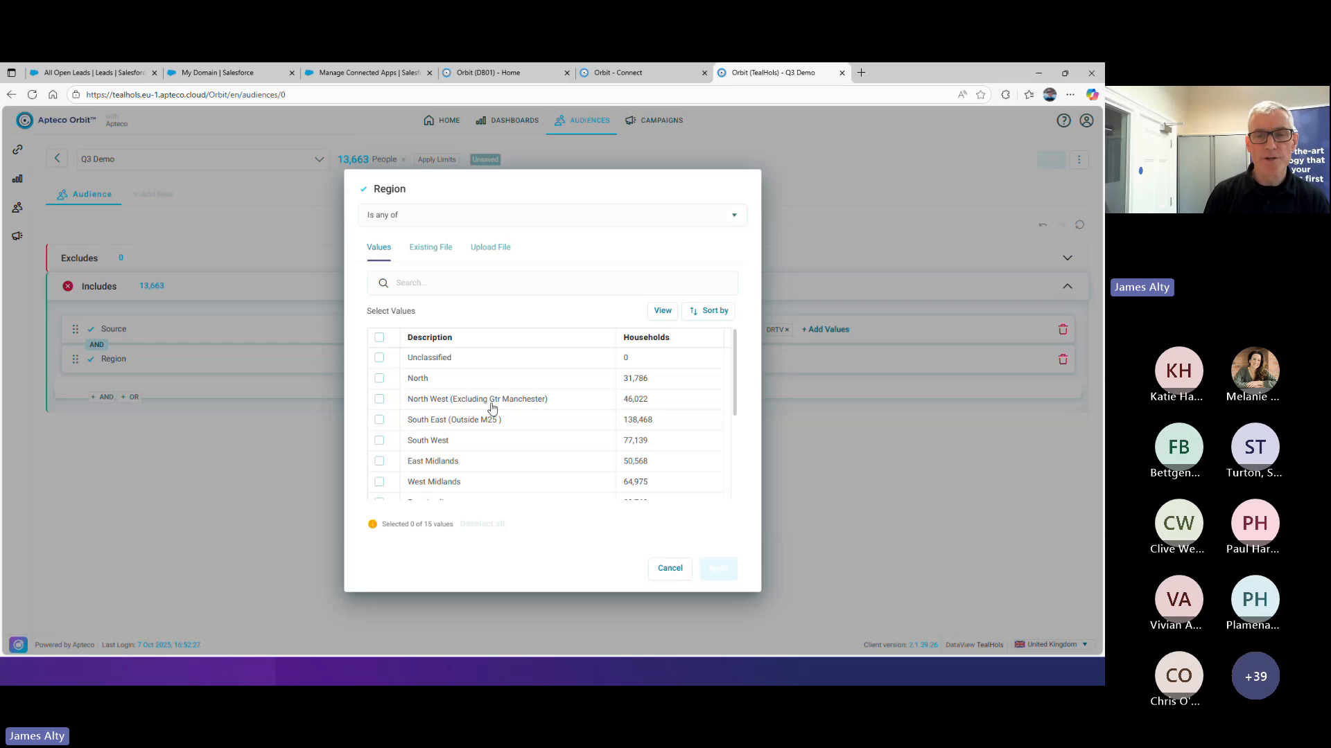
Sort the Region values by code
click(712, 317)
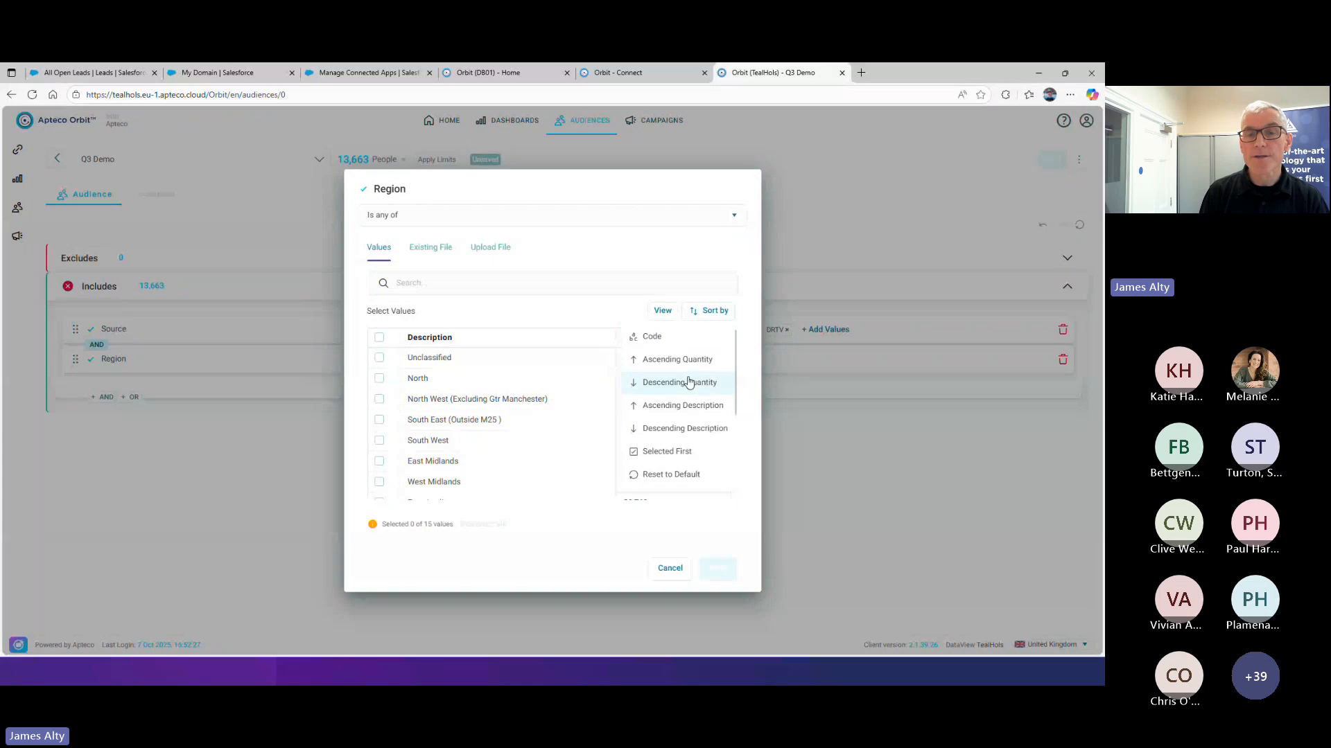
click(671, 344)
click(703, 311)
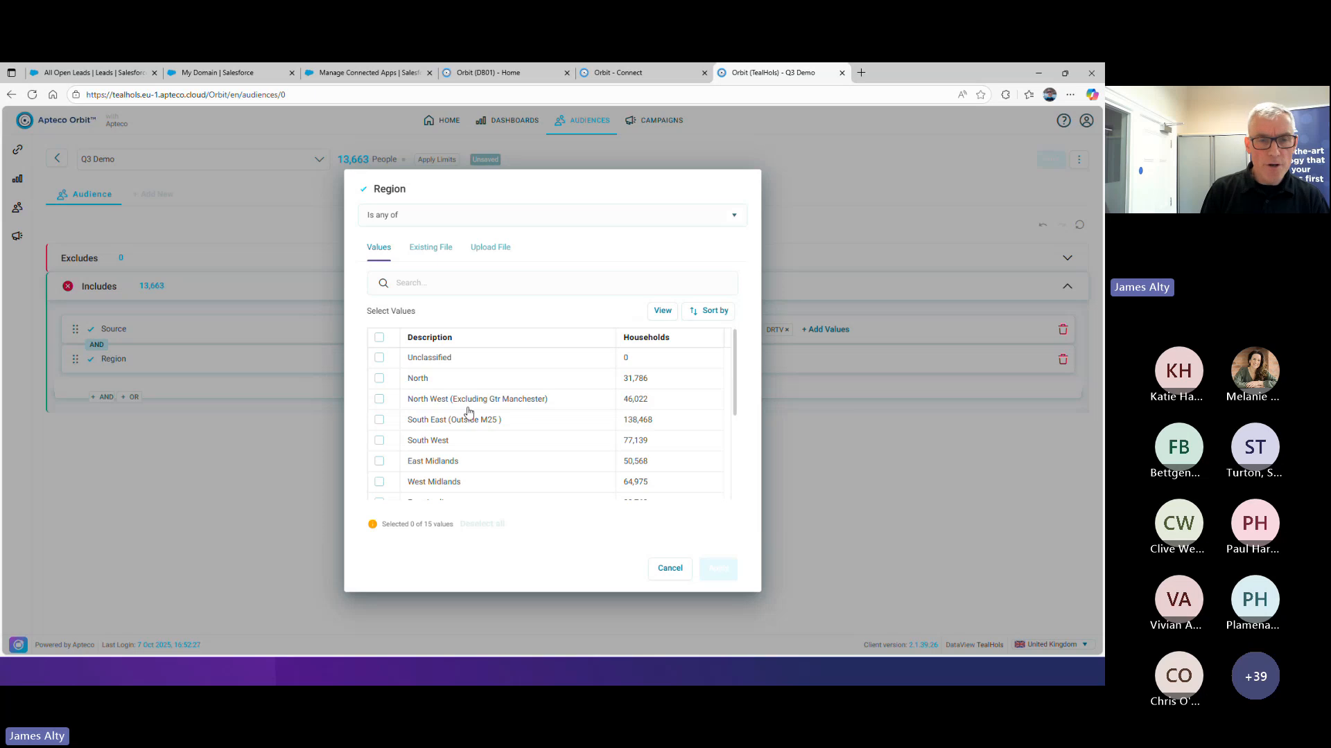
Select North West (Excluding Gtr Manchester), South West, South East (Inside M25), Greater Manchester and Northern Ireland as the Region values
click(379, 399)
scroll(458, 410, down, 1)
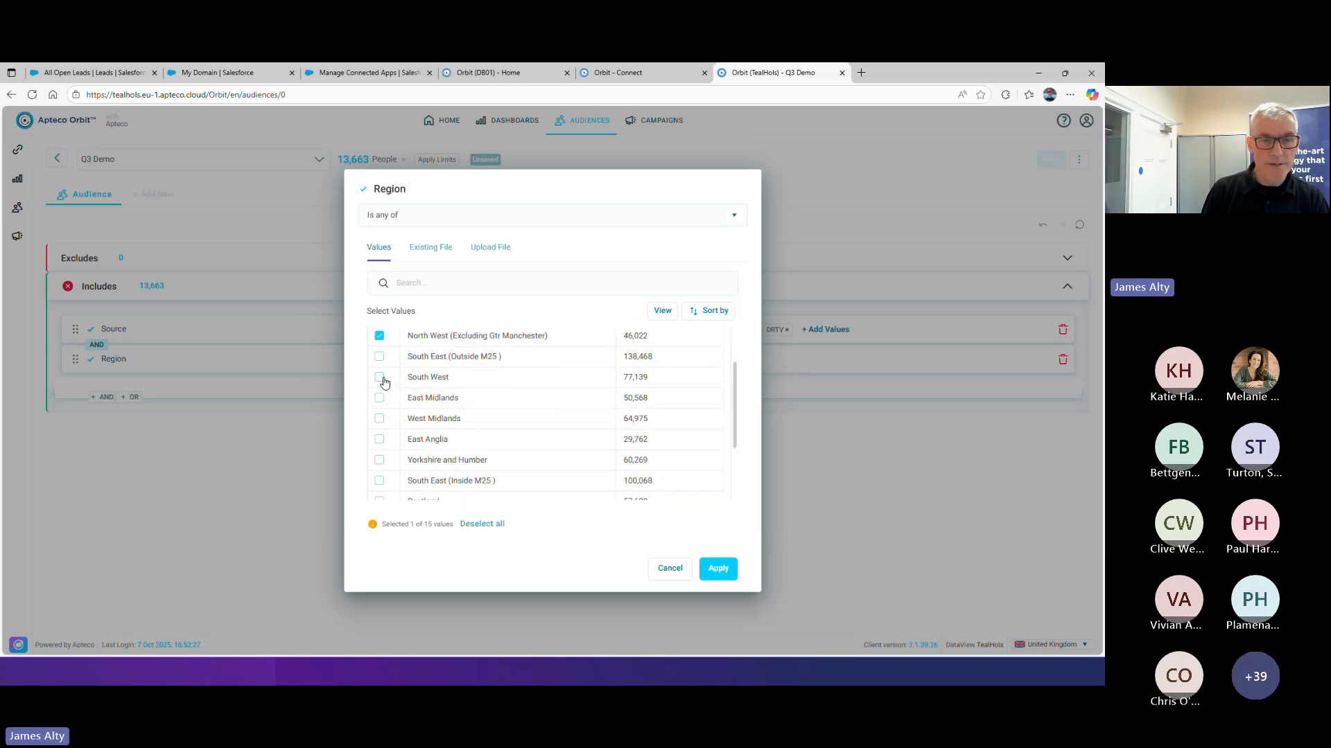
click(379, 377)
scroll(458, 400, down, 2)
click(380, 387)
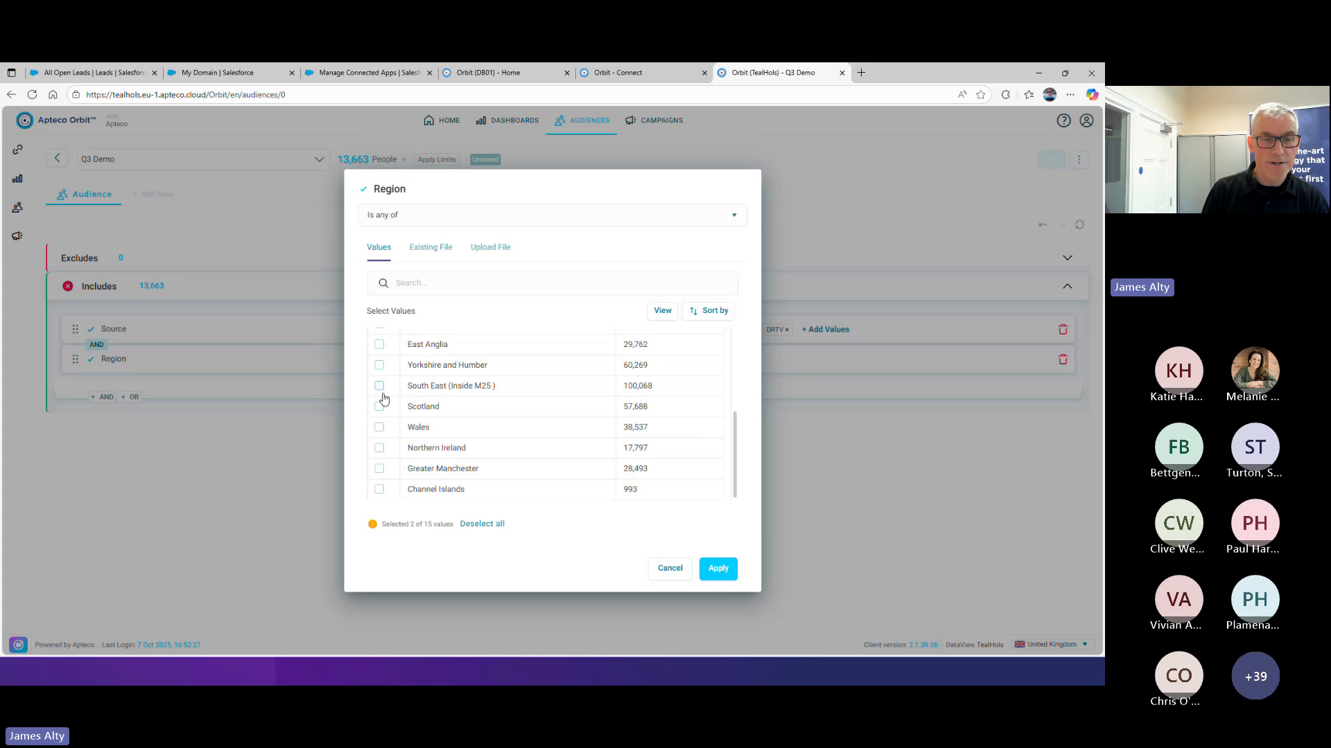
click(379, 469)
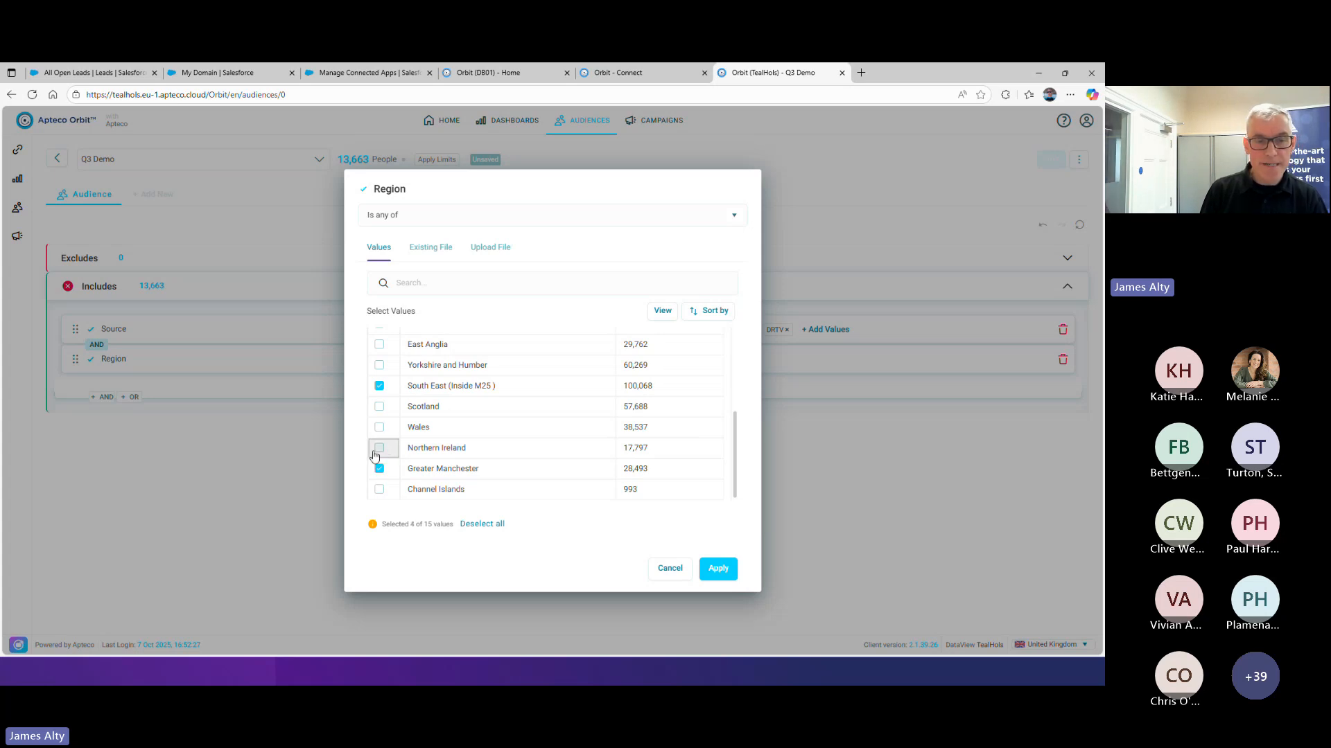
click(380, 452)
Sort the Region list with selected values first, review it and apply the filter
scroll(610, 371, up, 4)
click(712, 311)
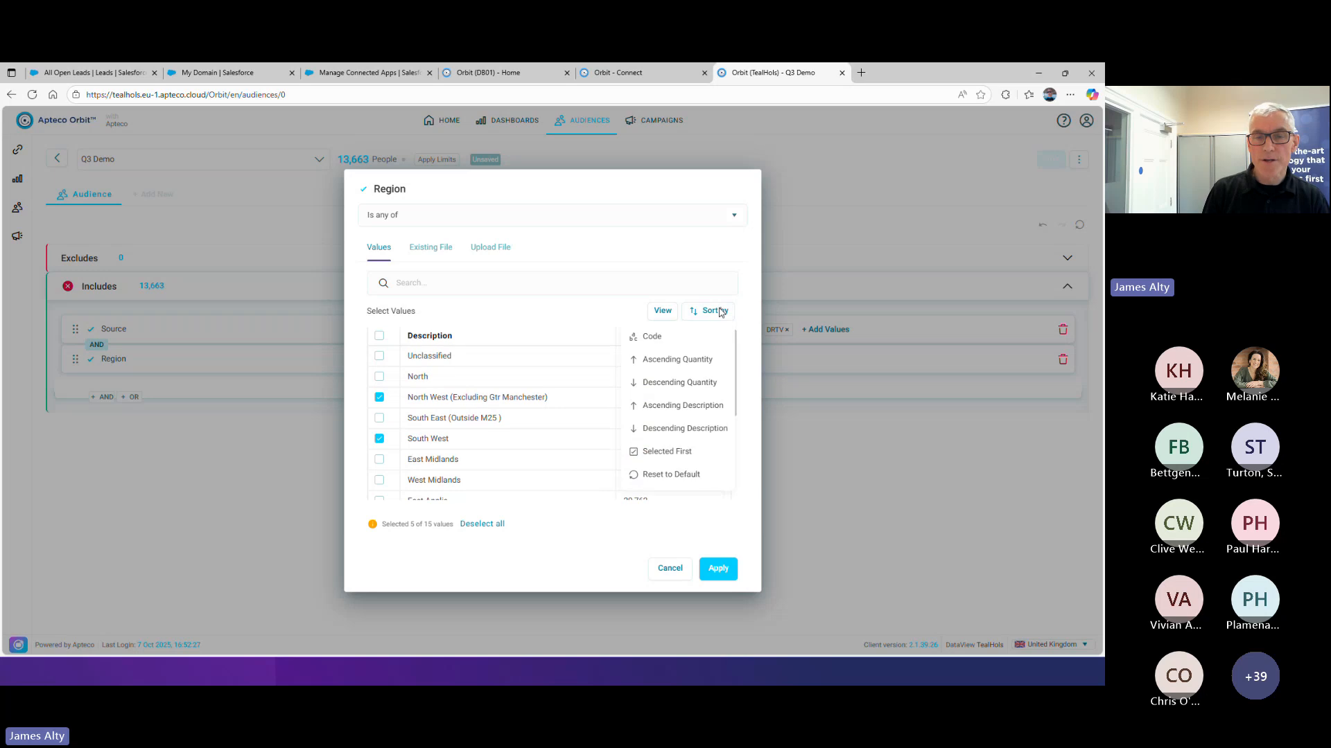
click(682, 451)
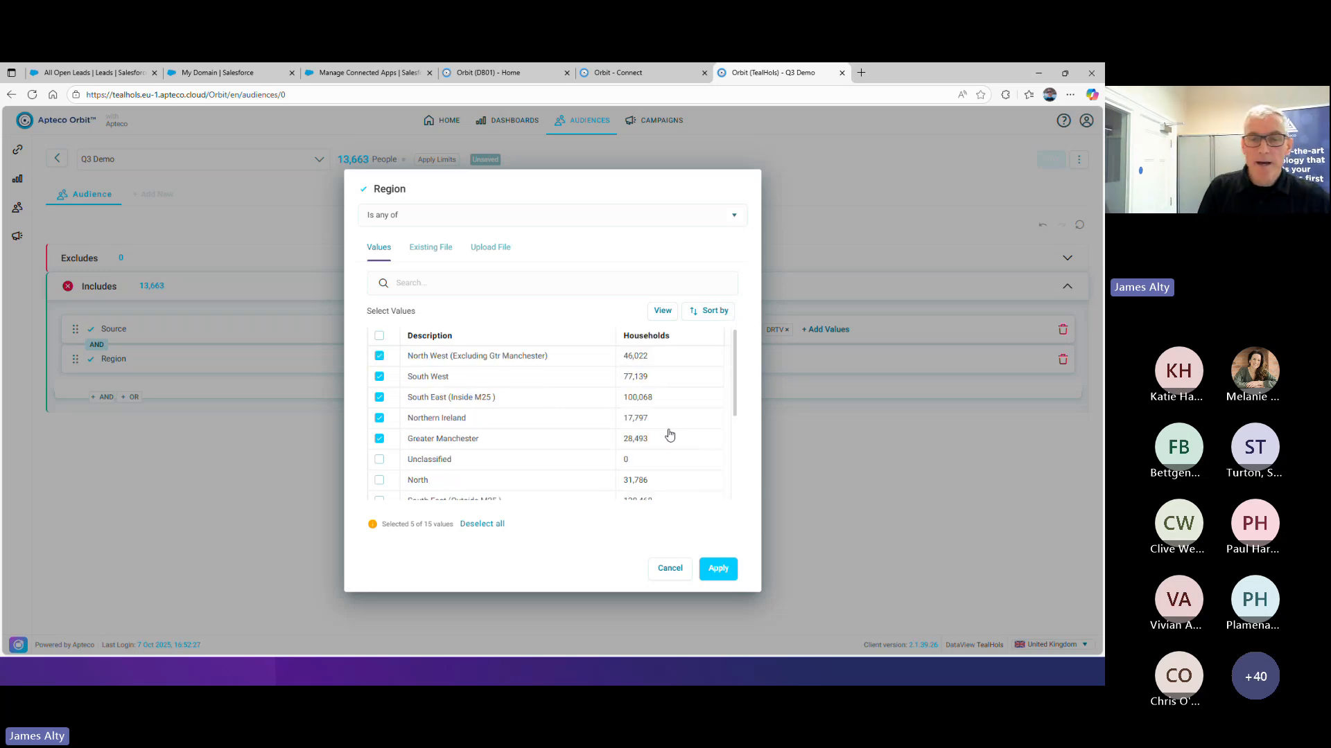
scroll(667, 438, down, 1)
scroll(667, 438, down, 3)
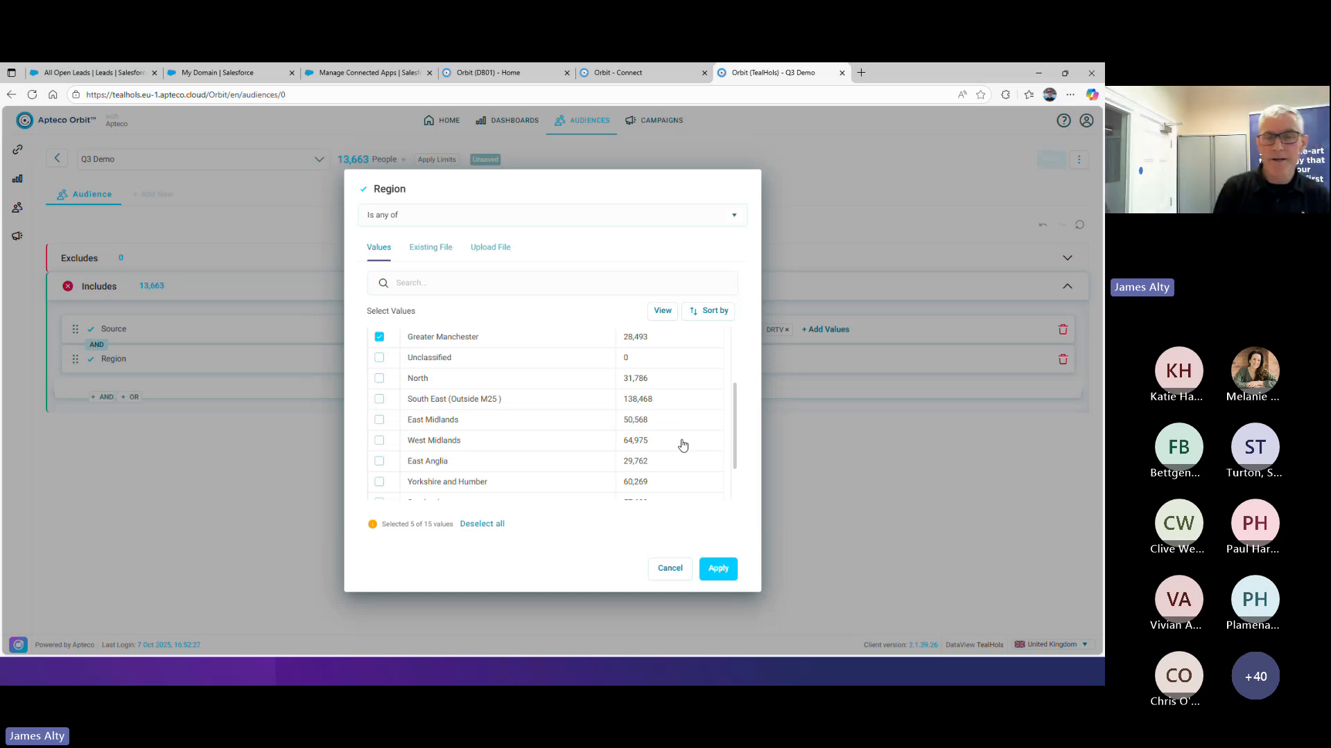
scroll(682, 445, up, 3)
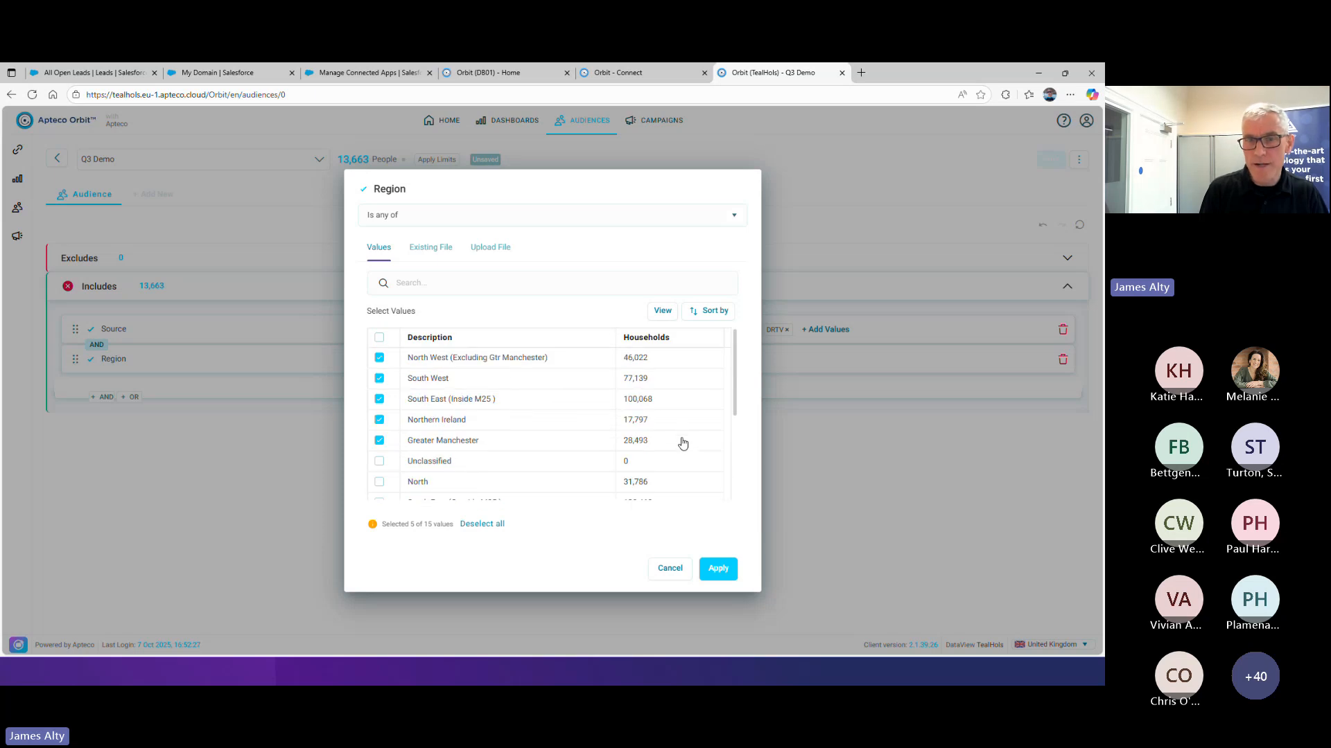
click(716, 566)
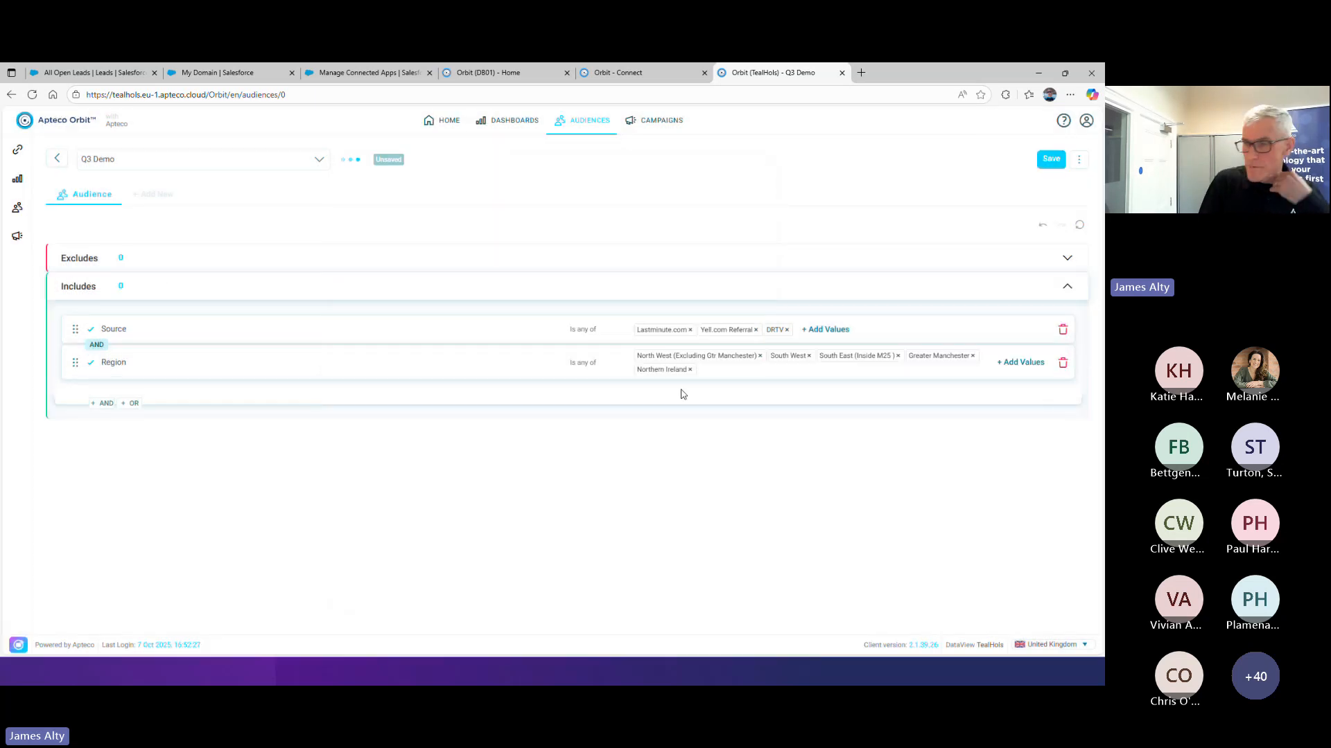
Create a new dashboard named "Demo Dashboard"
click(525, 129)
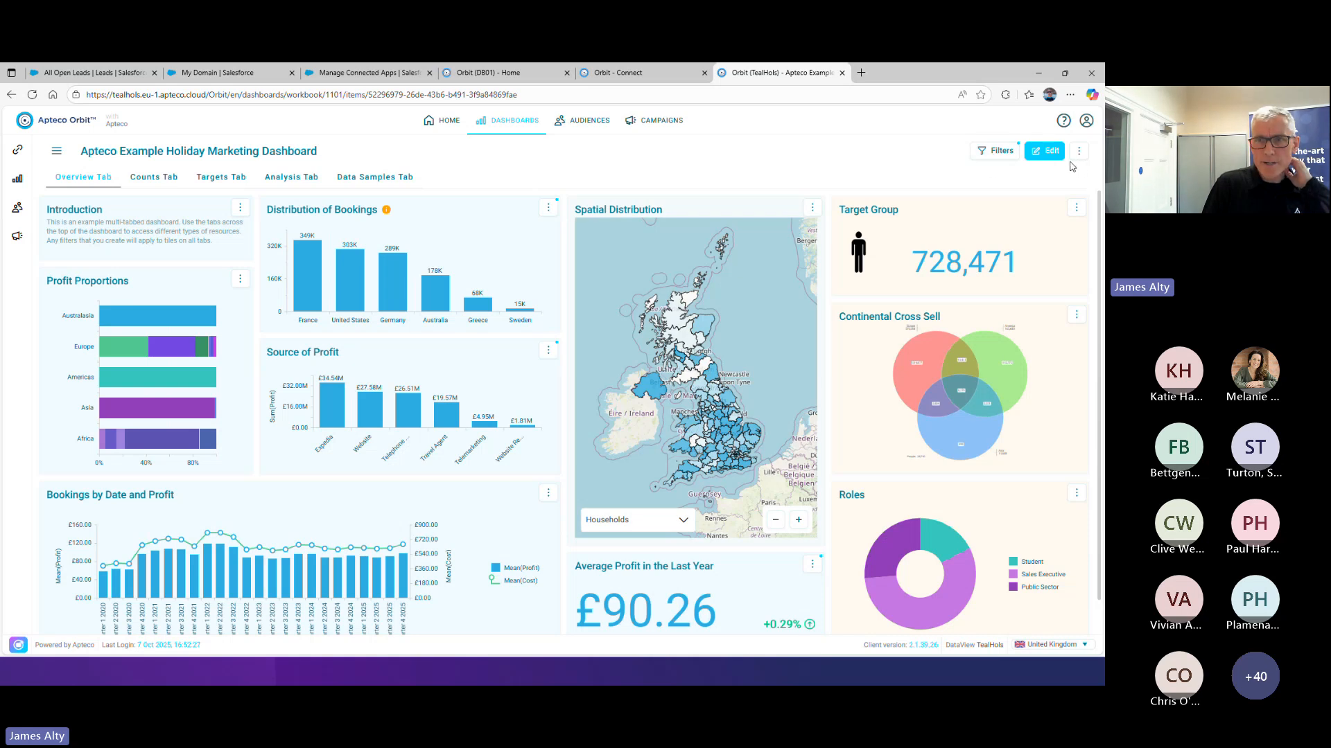
click(57, 151)
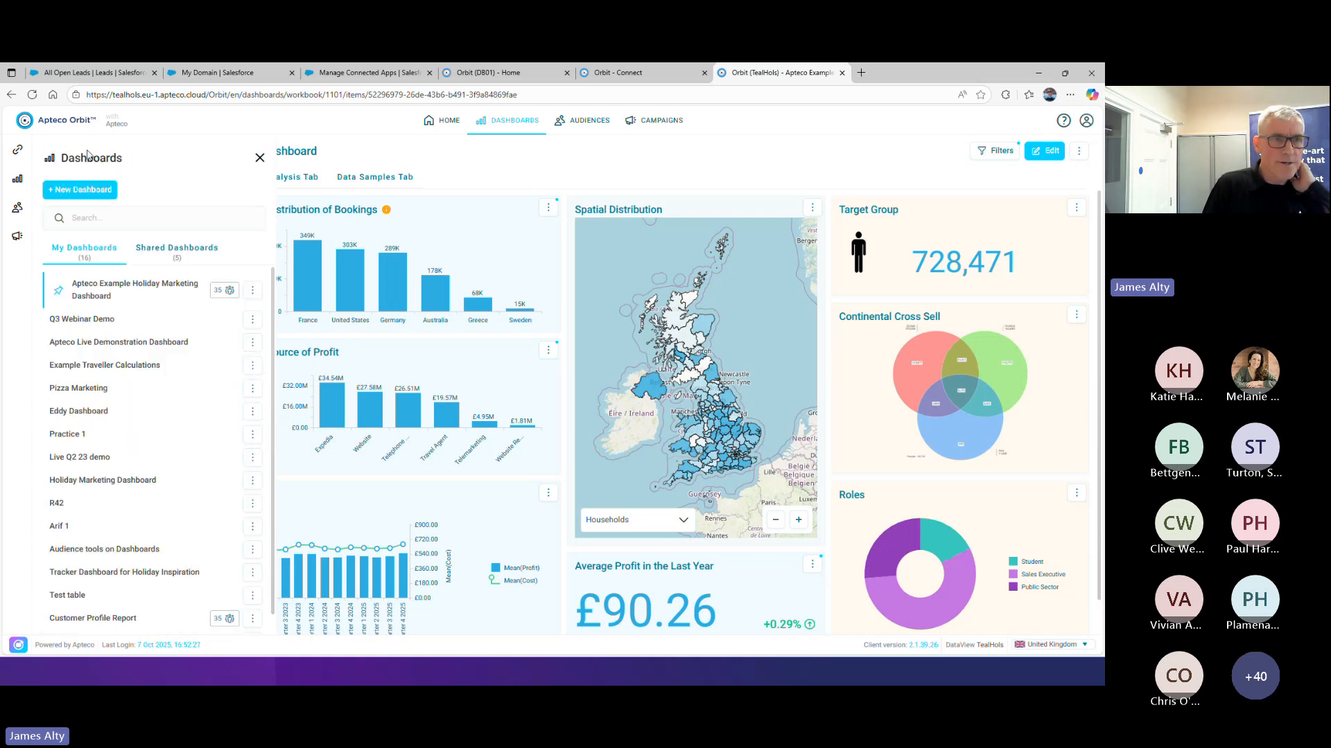
click(83, 191)
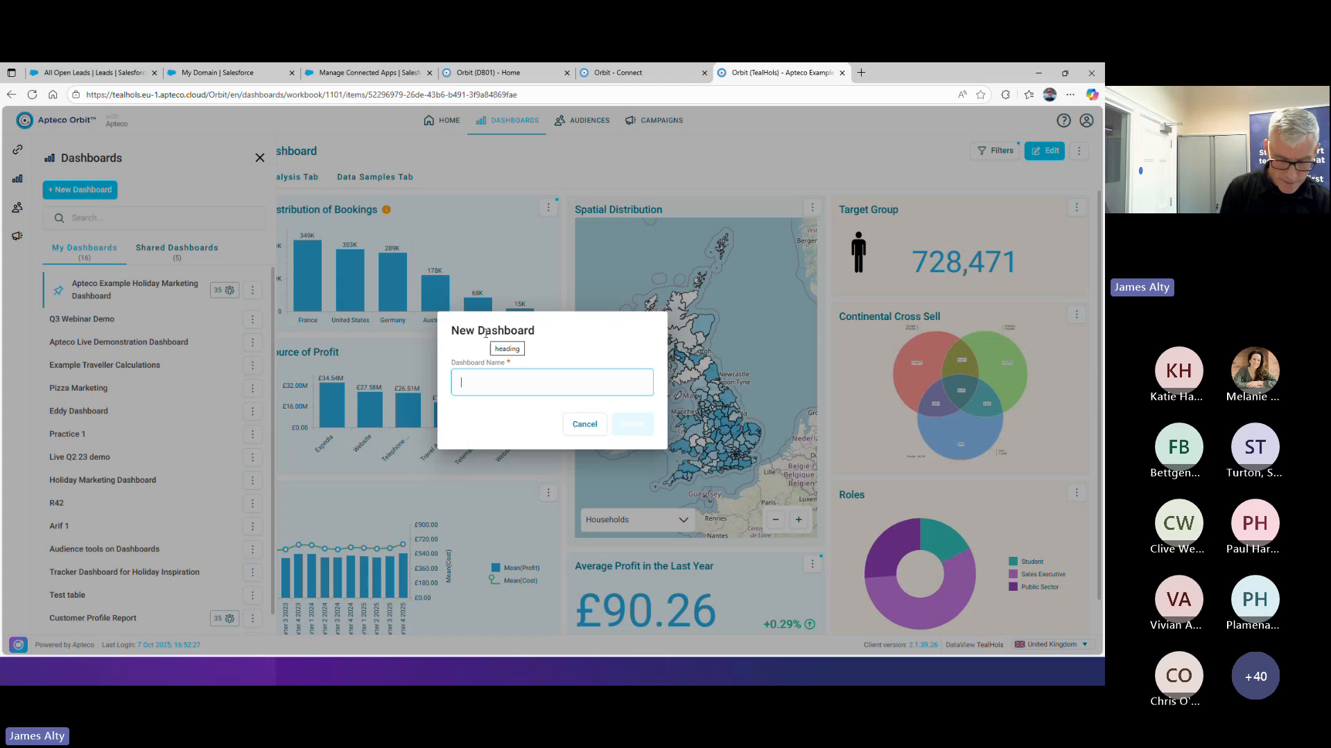
text(Demo Da)
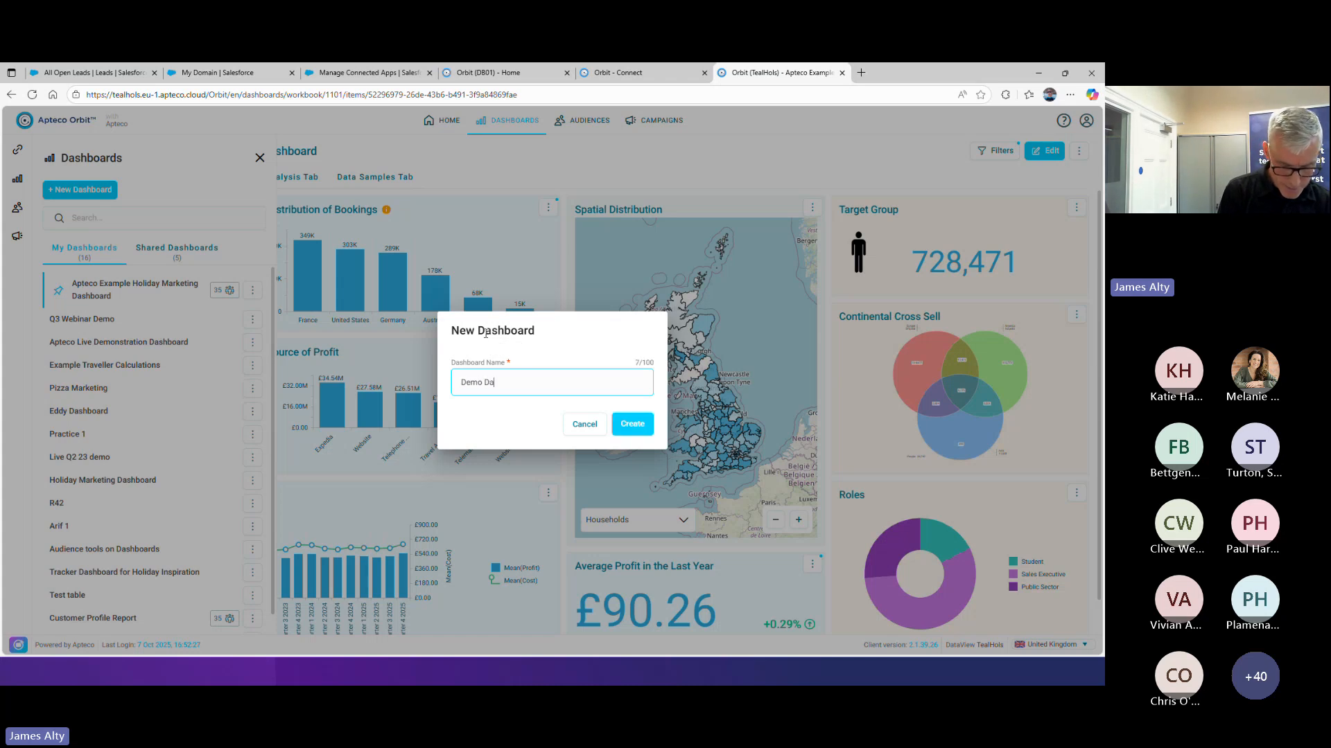
text(shboard)
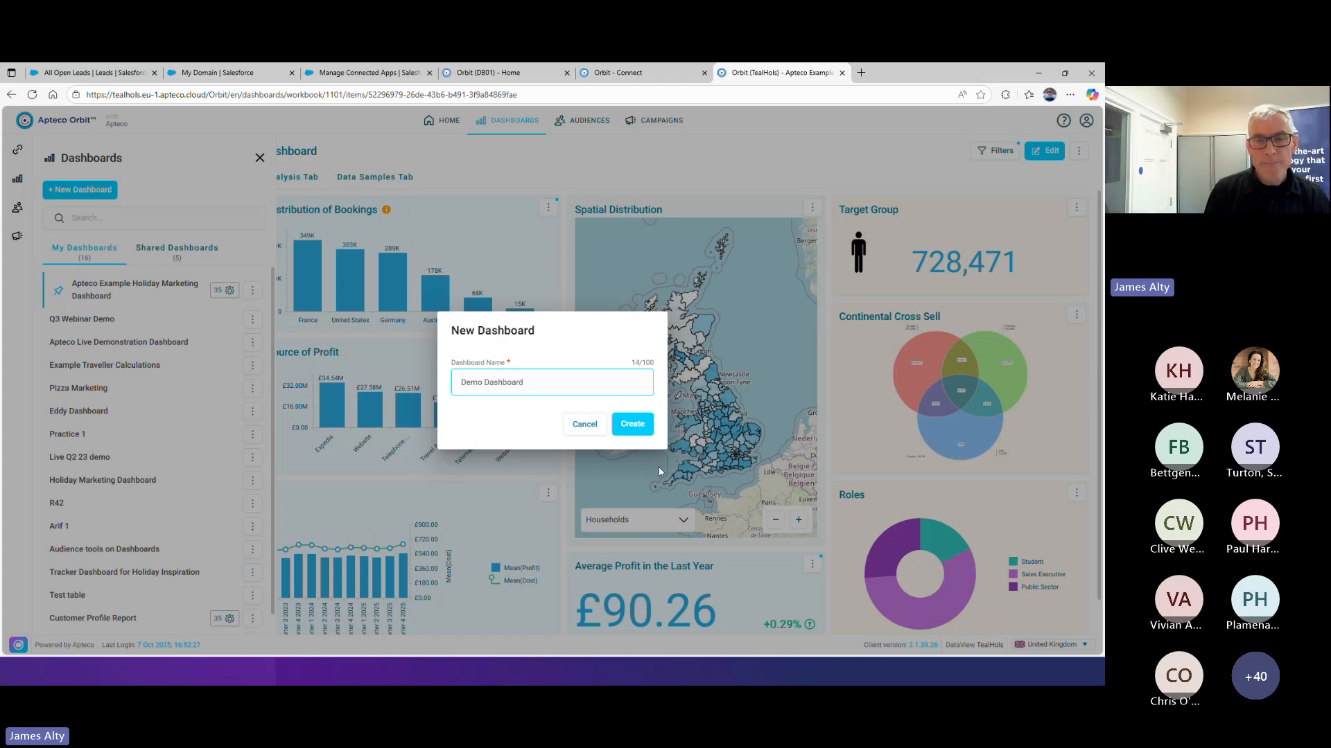
click(642, 419)
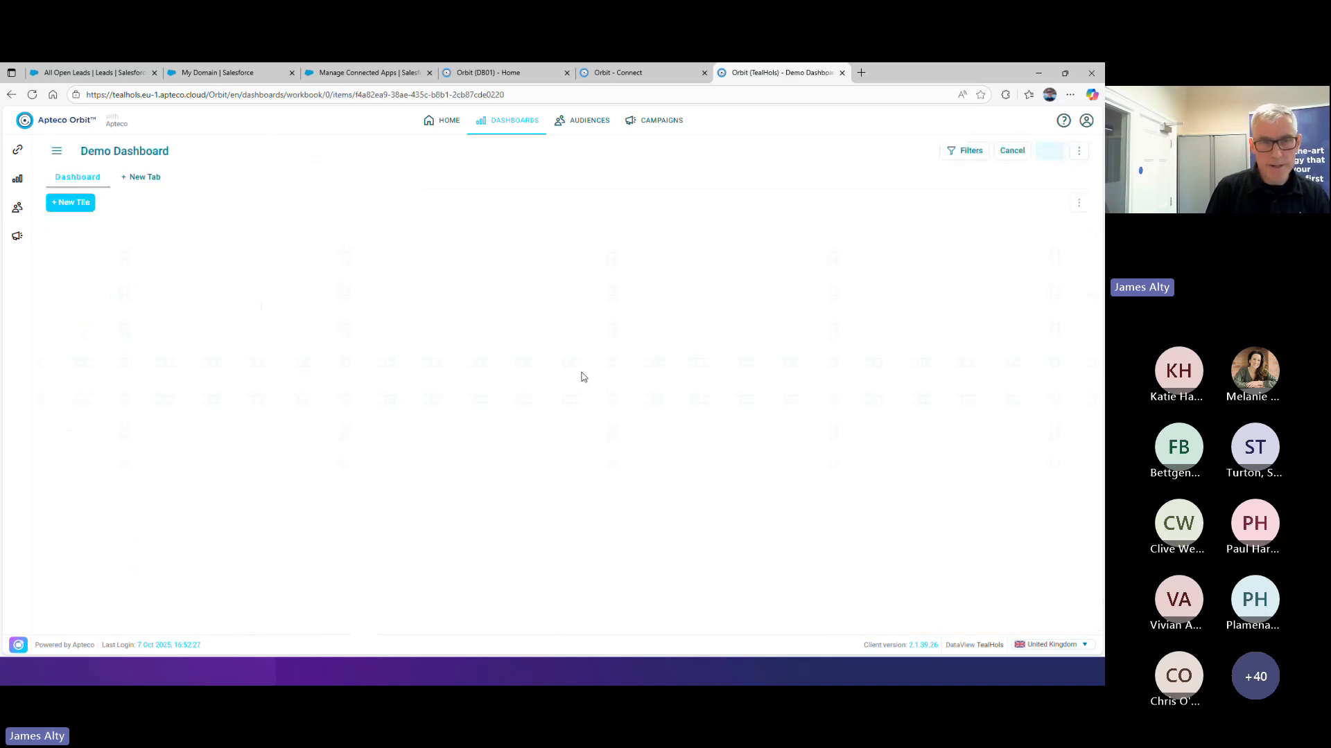
Add a tile named "Demo Map" of type Map, using the Postal Area map definition
click(68, 207)
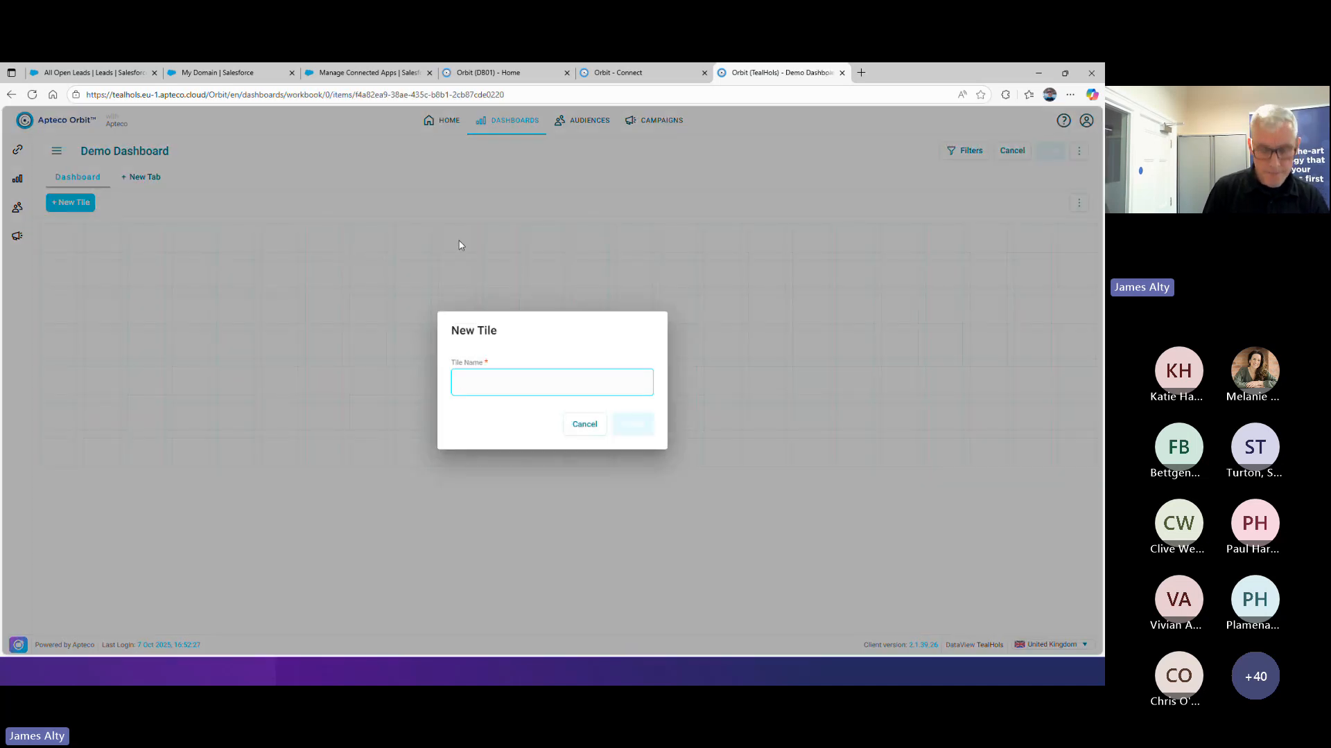
text(Demo Map)
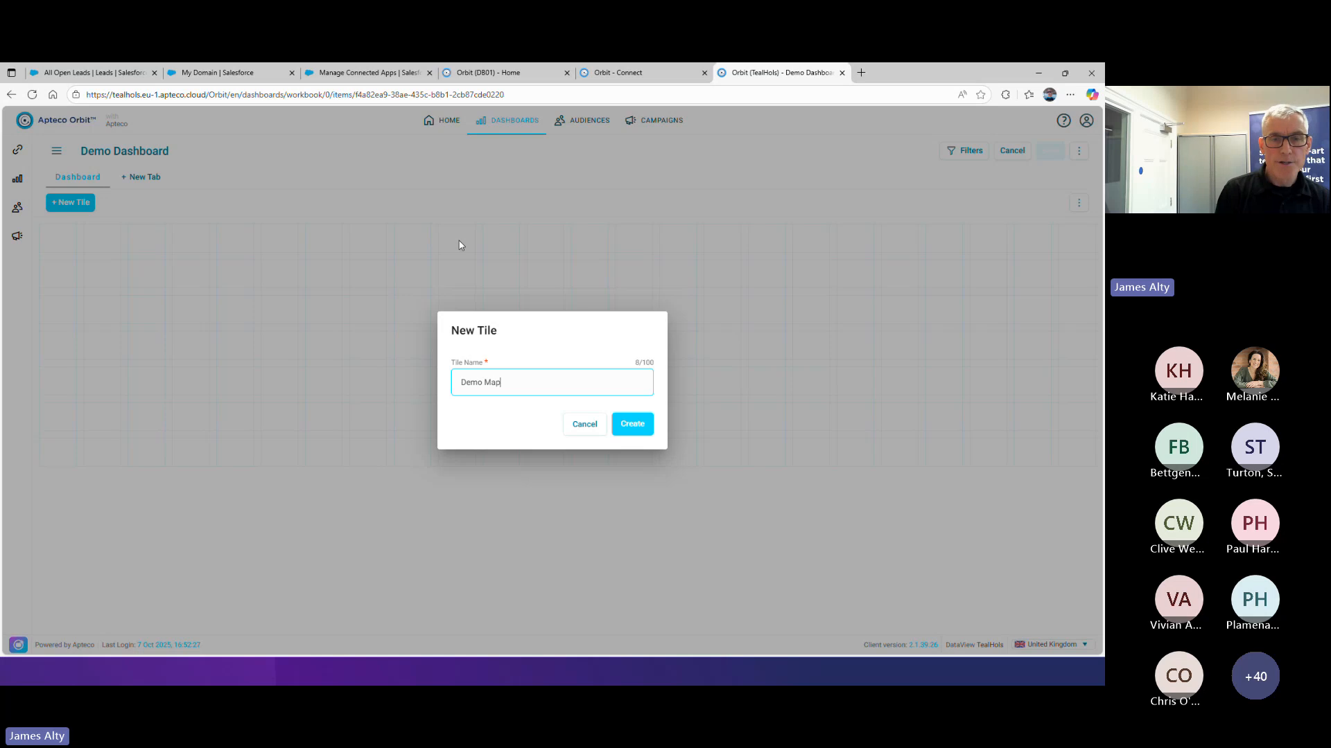
key(Return)
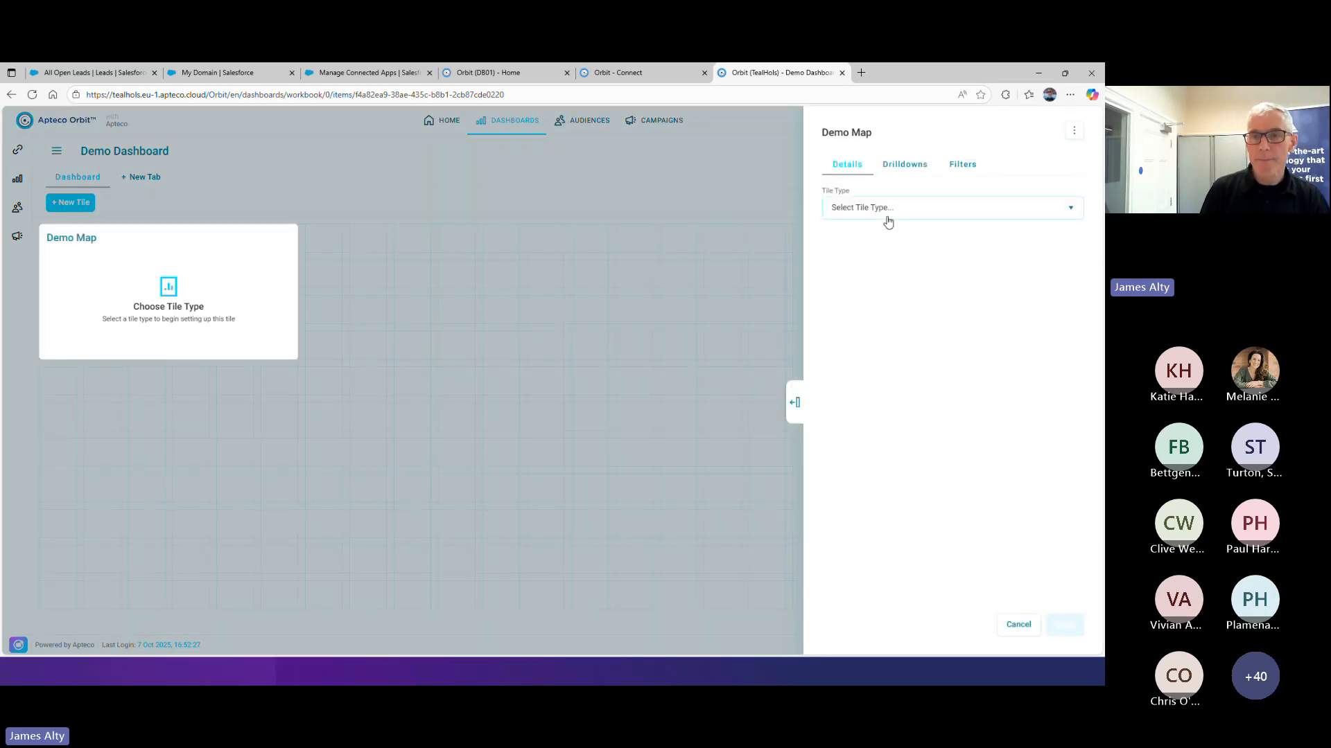
click(886, 212)
scroll(898, 368, down, 4)
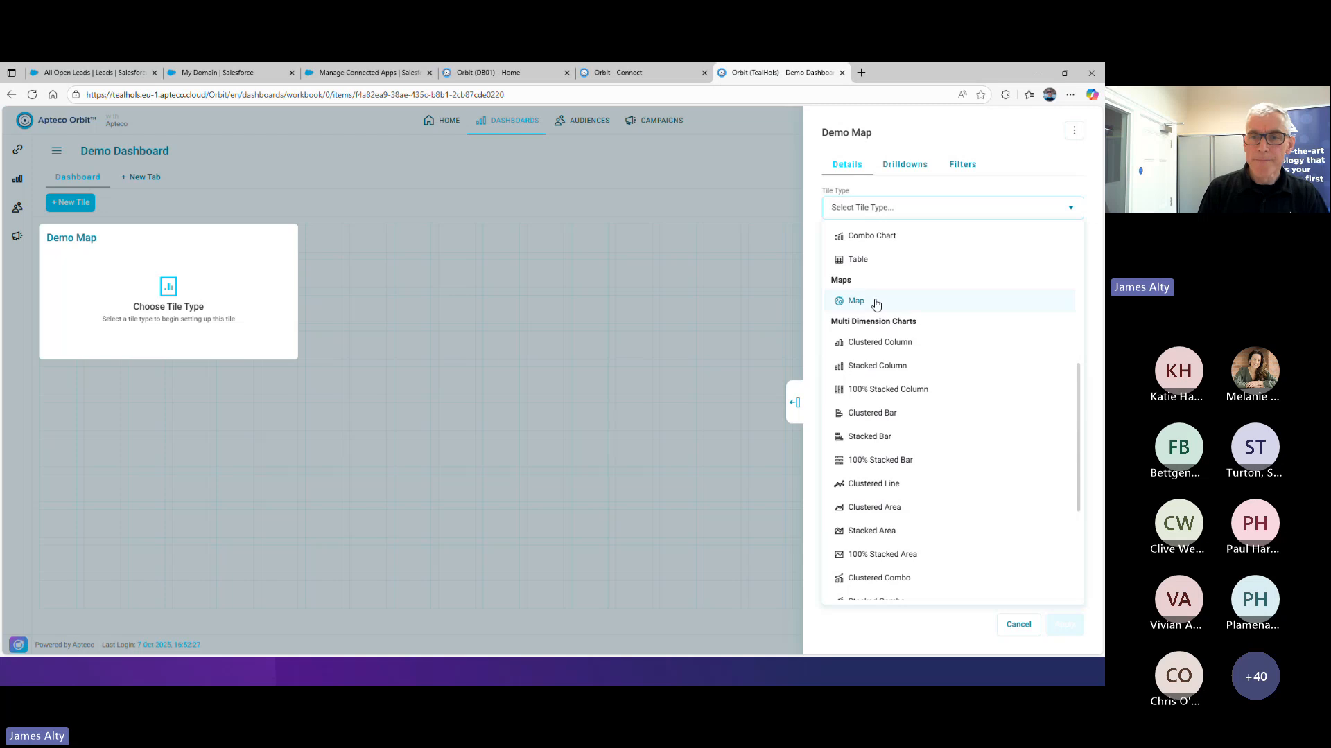
click(874, 301)
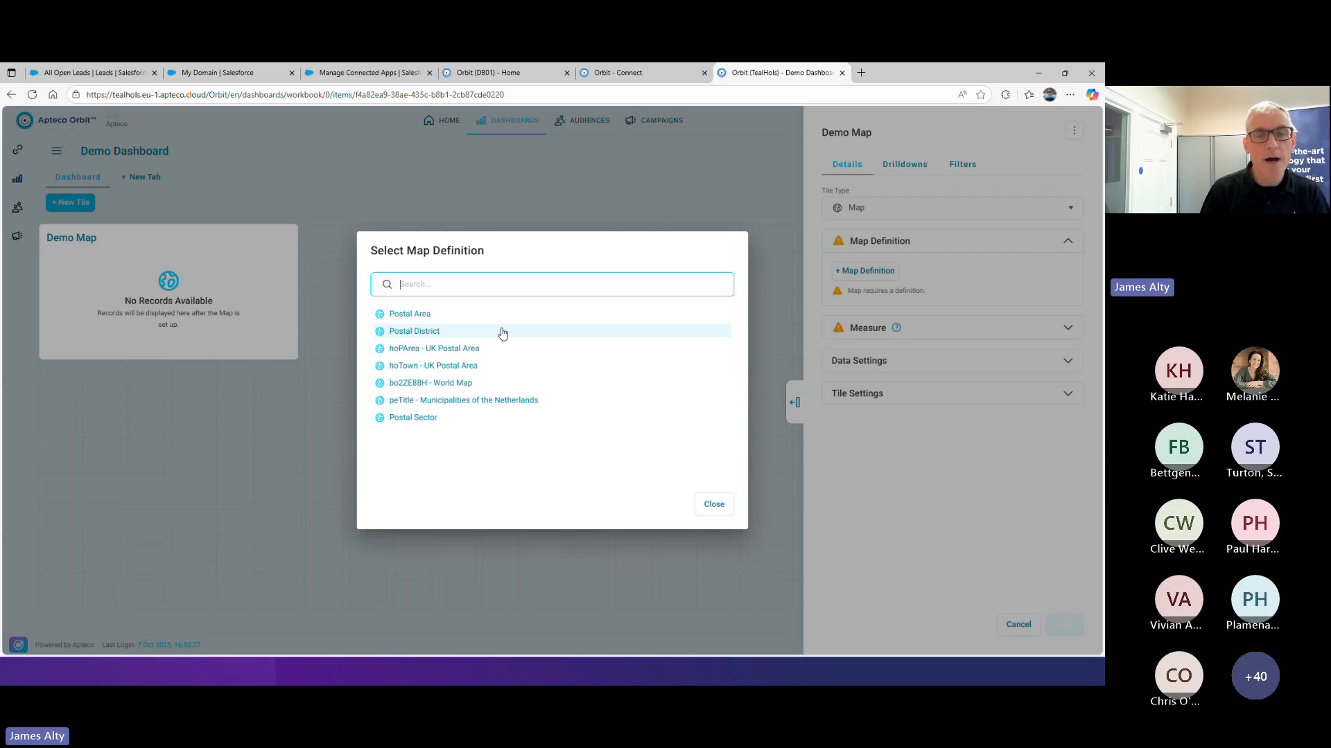
click(419, 316)
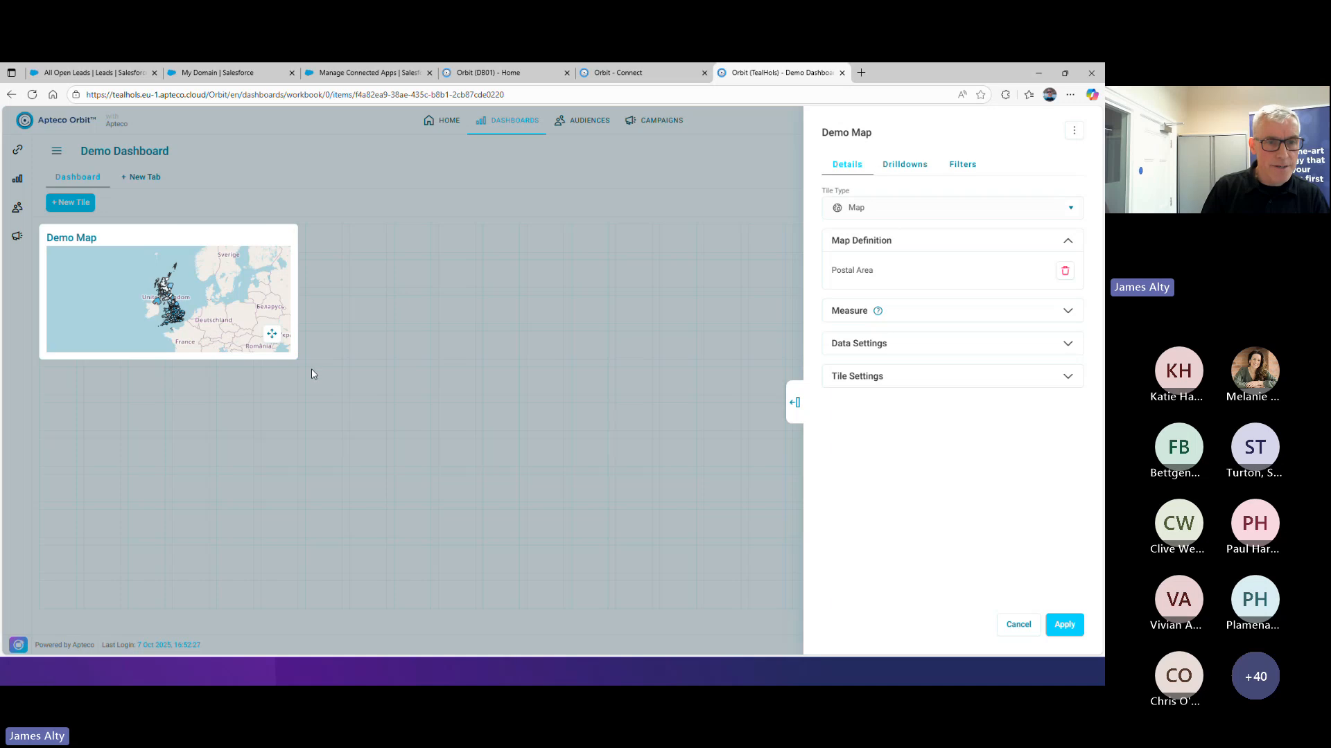
Enlarge the Demo Map tile to nearly half the grid's width and its full visible height, and apply the tile settings
drag(293, 359, 486, 613)
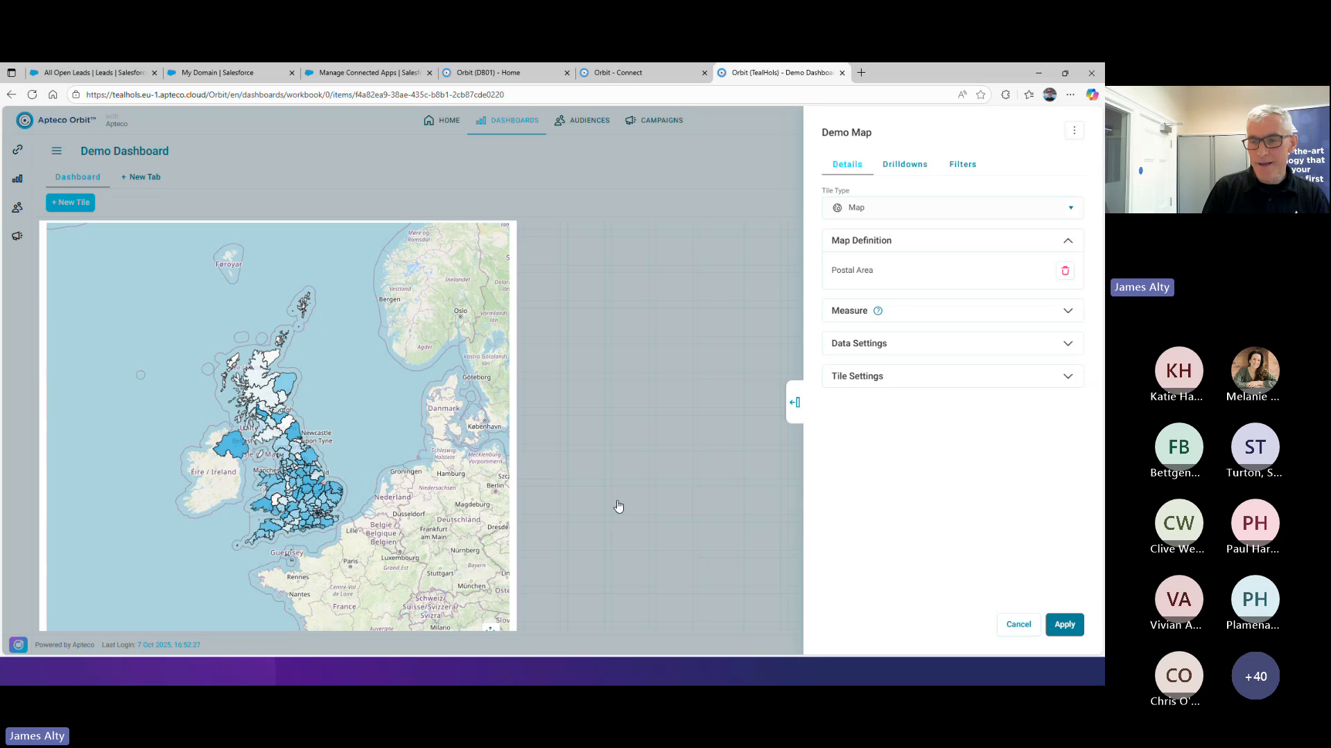
click(1018, 623)
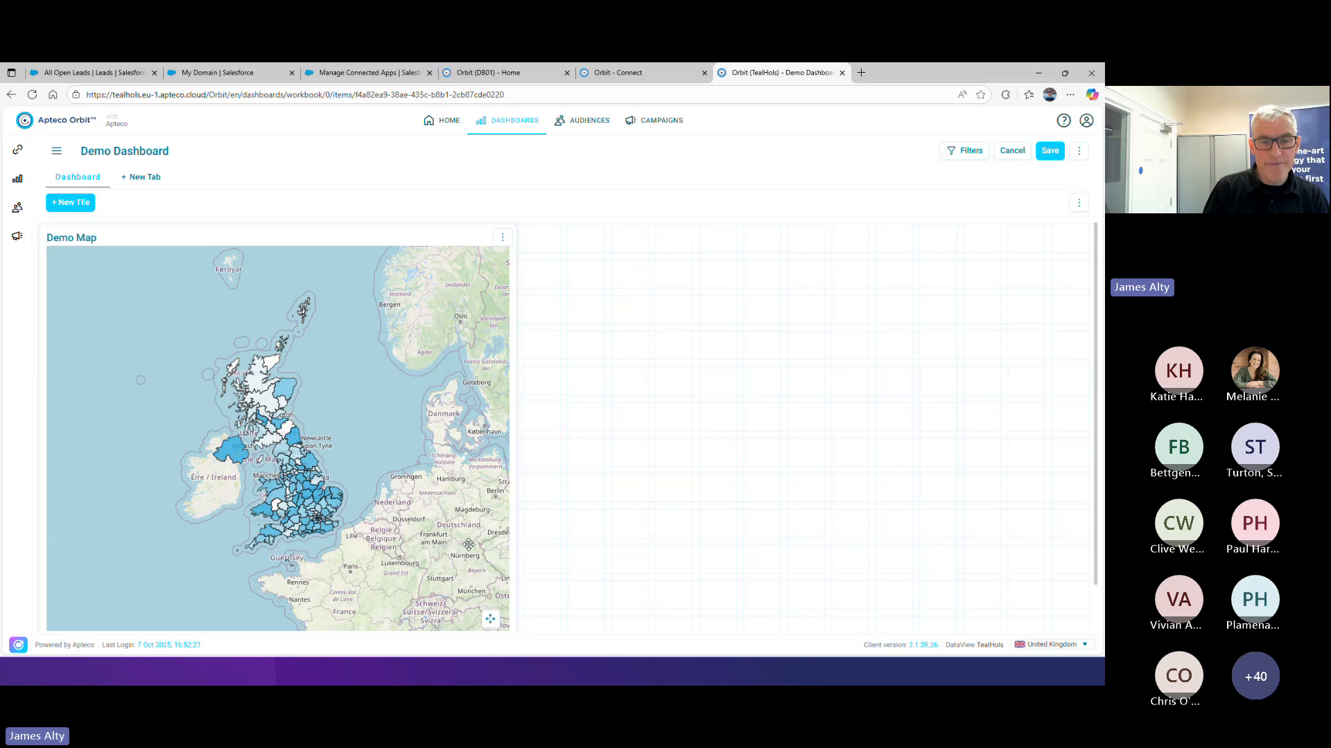
Zoom and pan the Demo Map to Northern Ireland and the Isle of Man, and save the dashboard
click(492, 619)
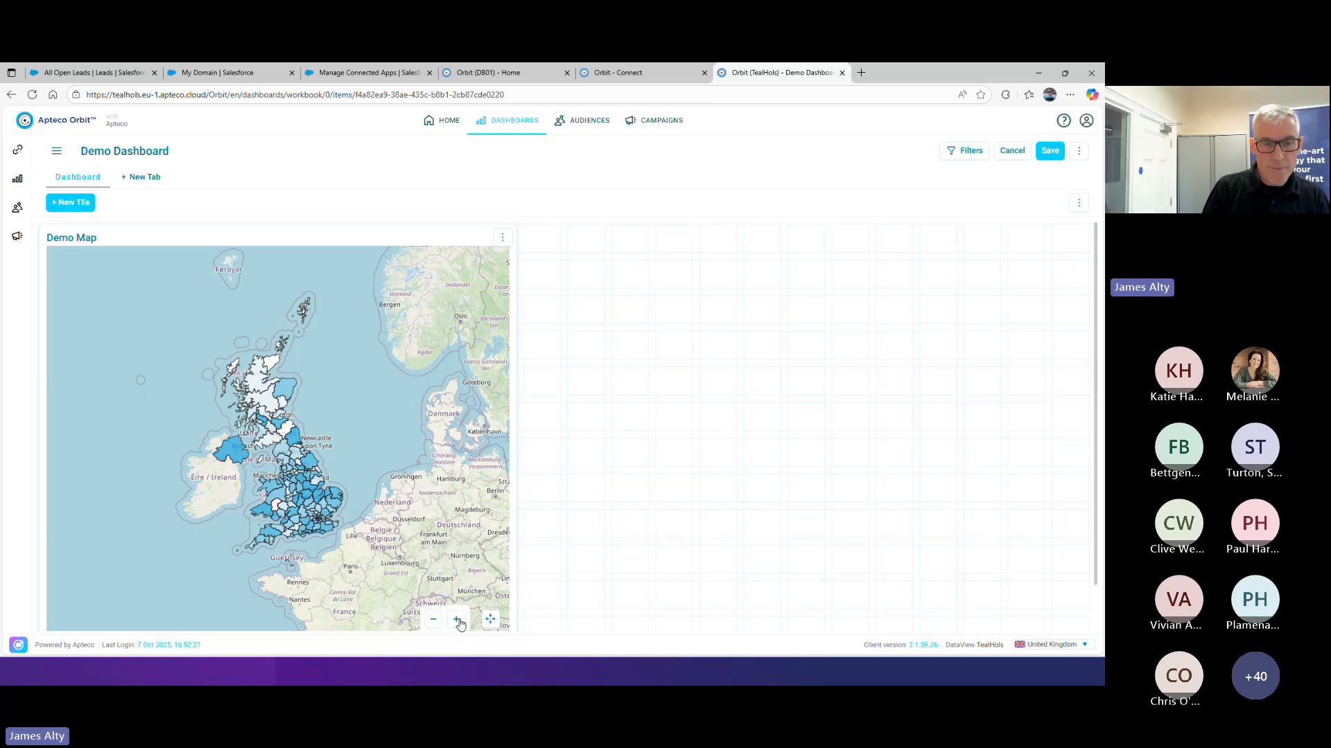
click(457, 621)
click(458, 620)
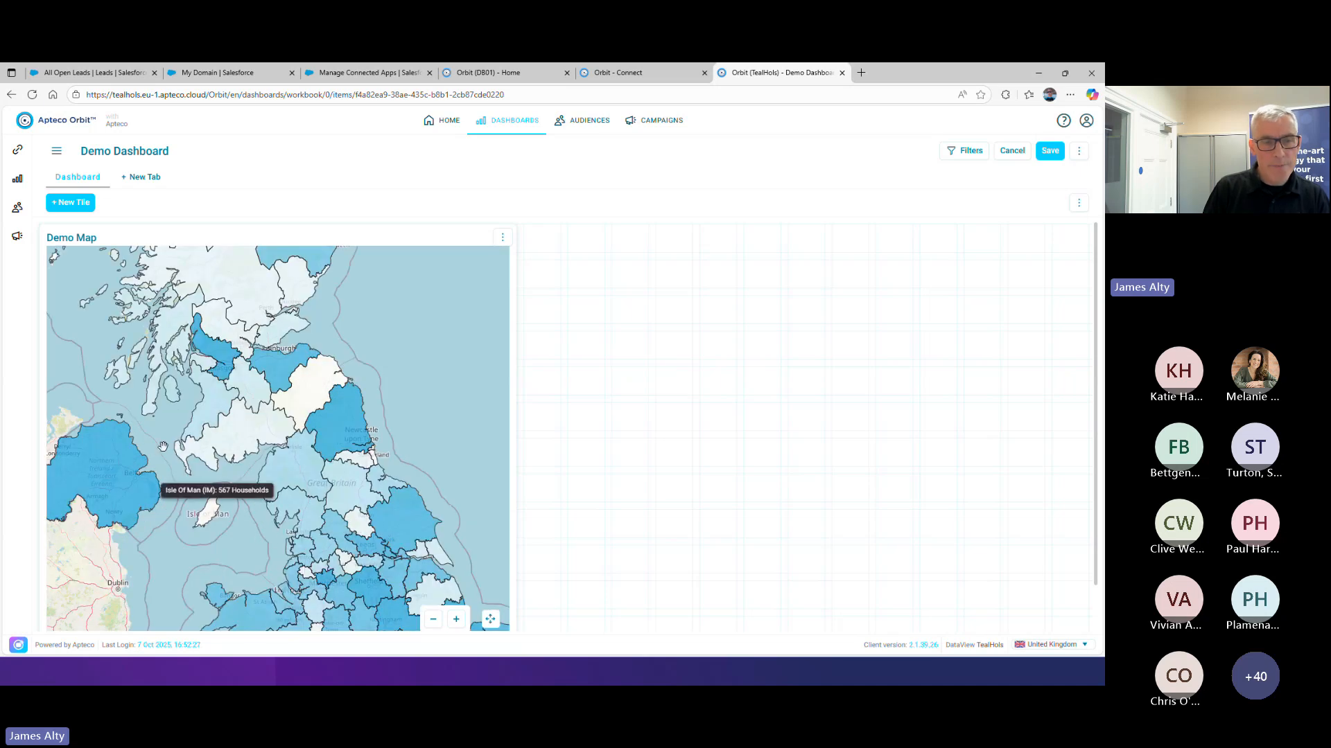
drag(164, 447, 278, 448)
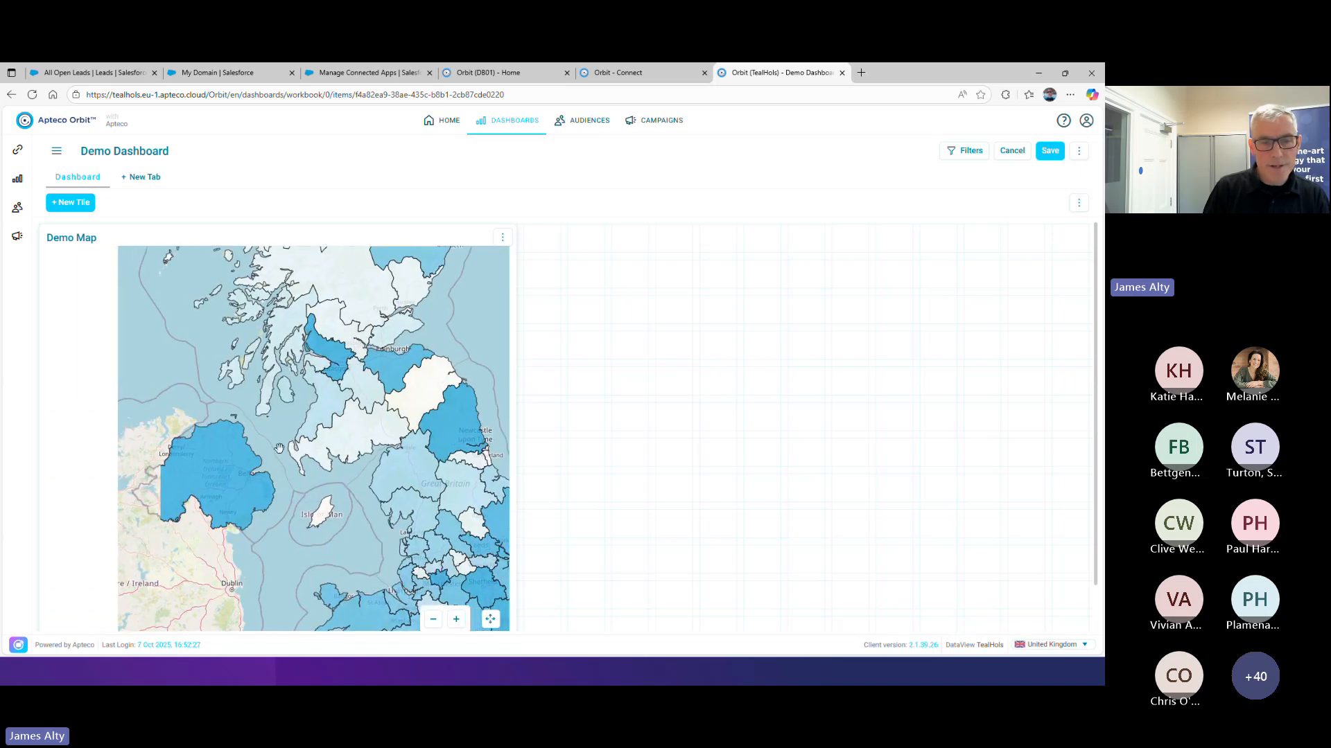
click(456, 620)
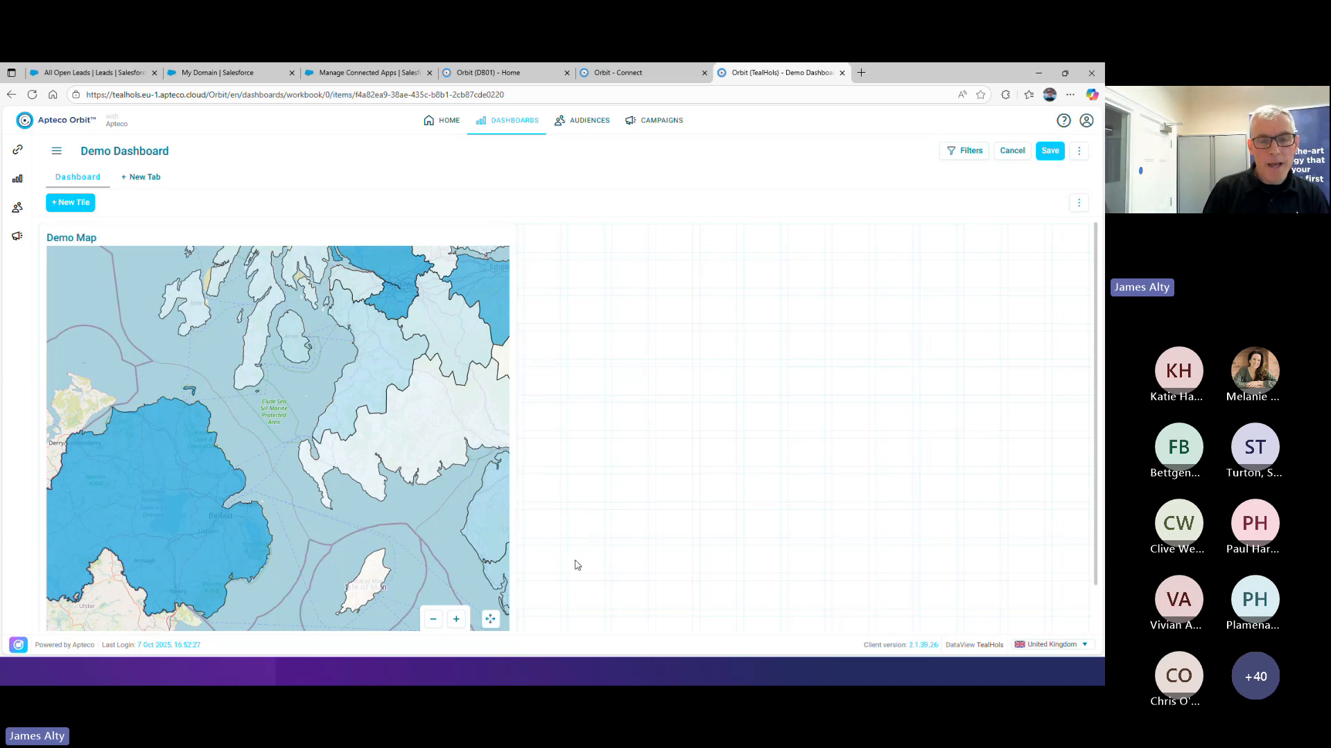
scroll(570, 547, down, 1)
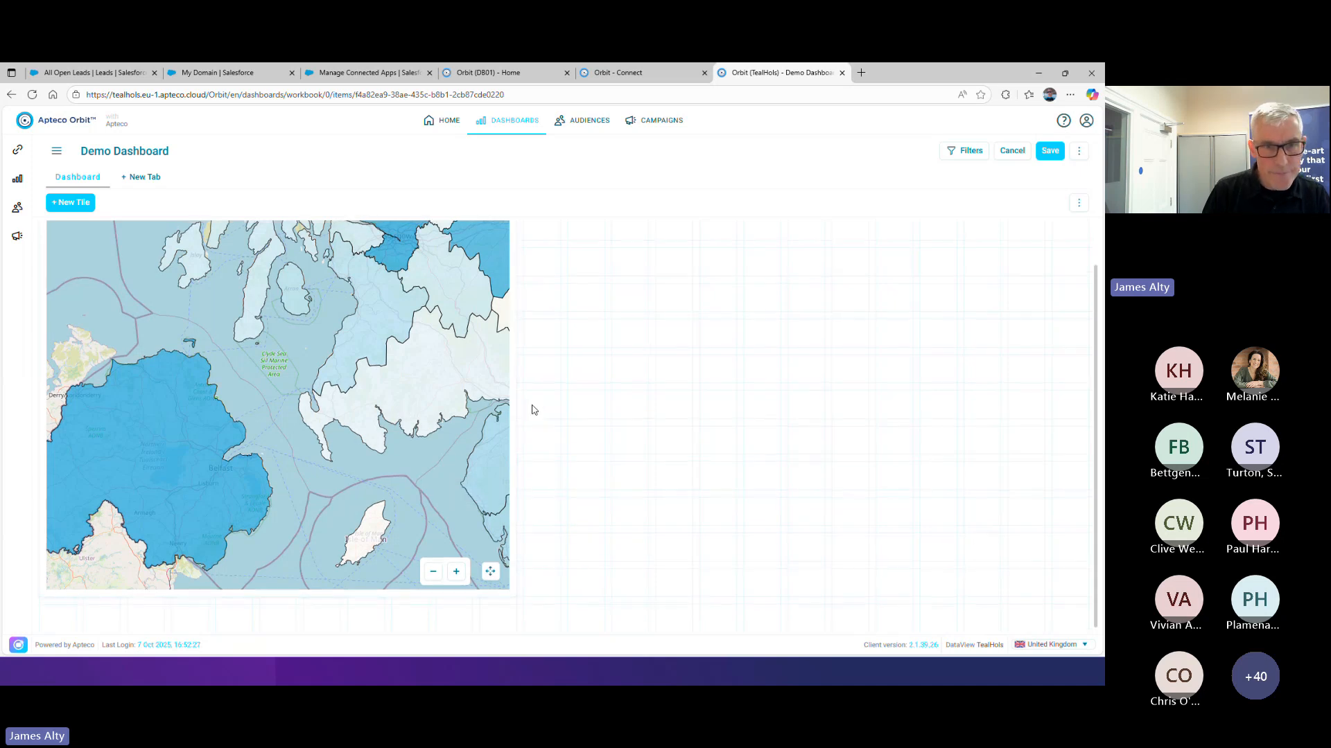
scroll(532, 407, up, 1)
scroll(534, 415, down, 1)
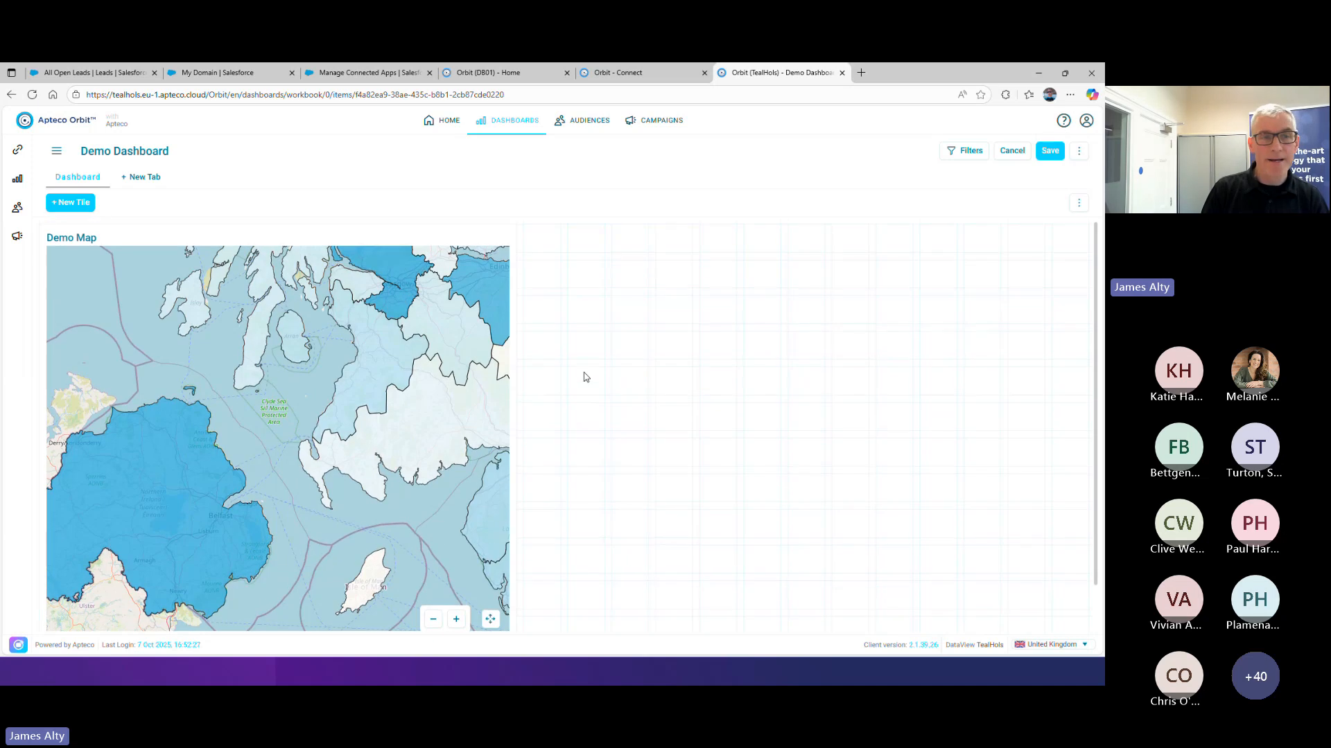
click(1050, 151)
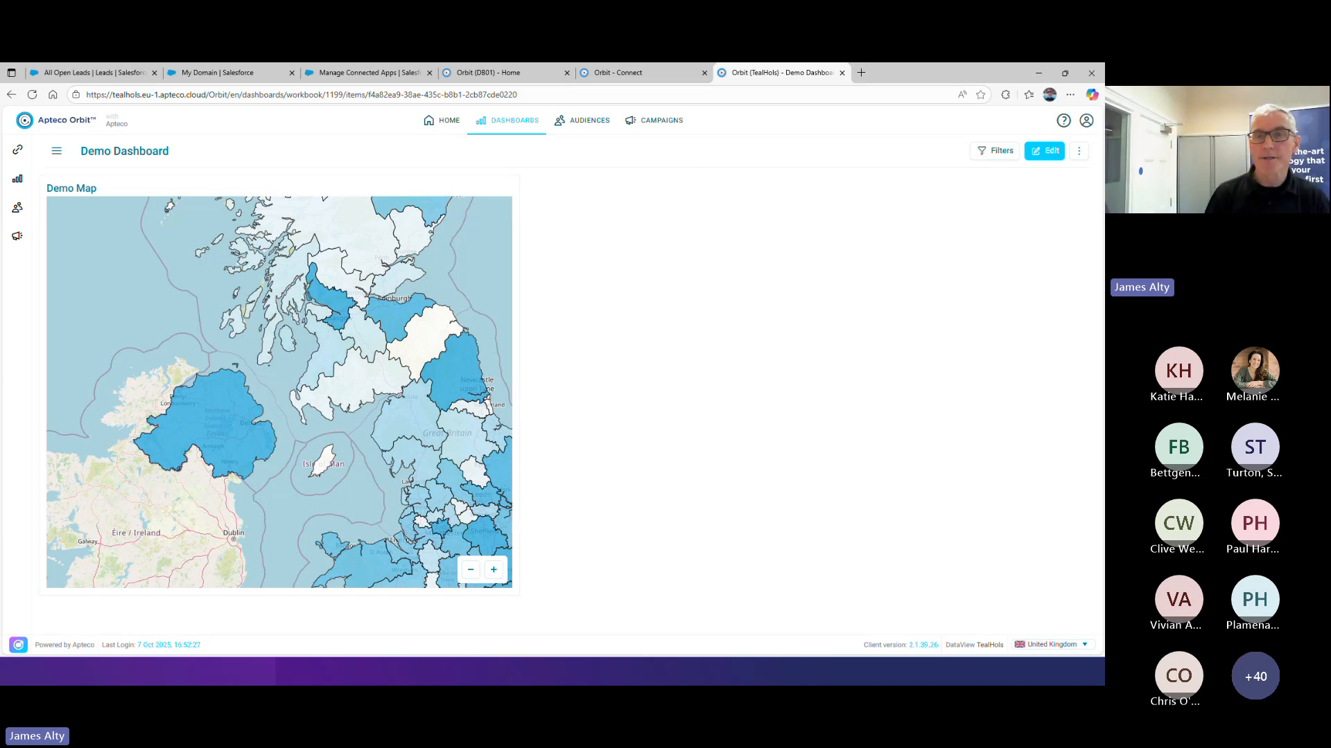
Review the campaign statistics overview for all folders and for the Apteco Orbit folder, returning to the main campaign folder list
click(650, 131)
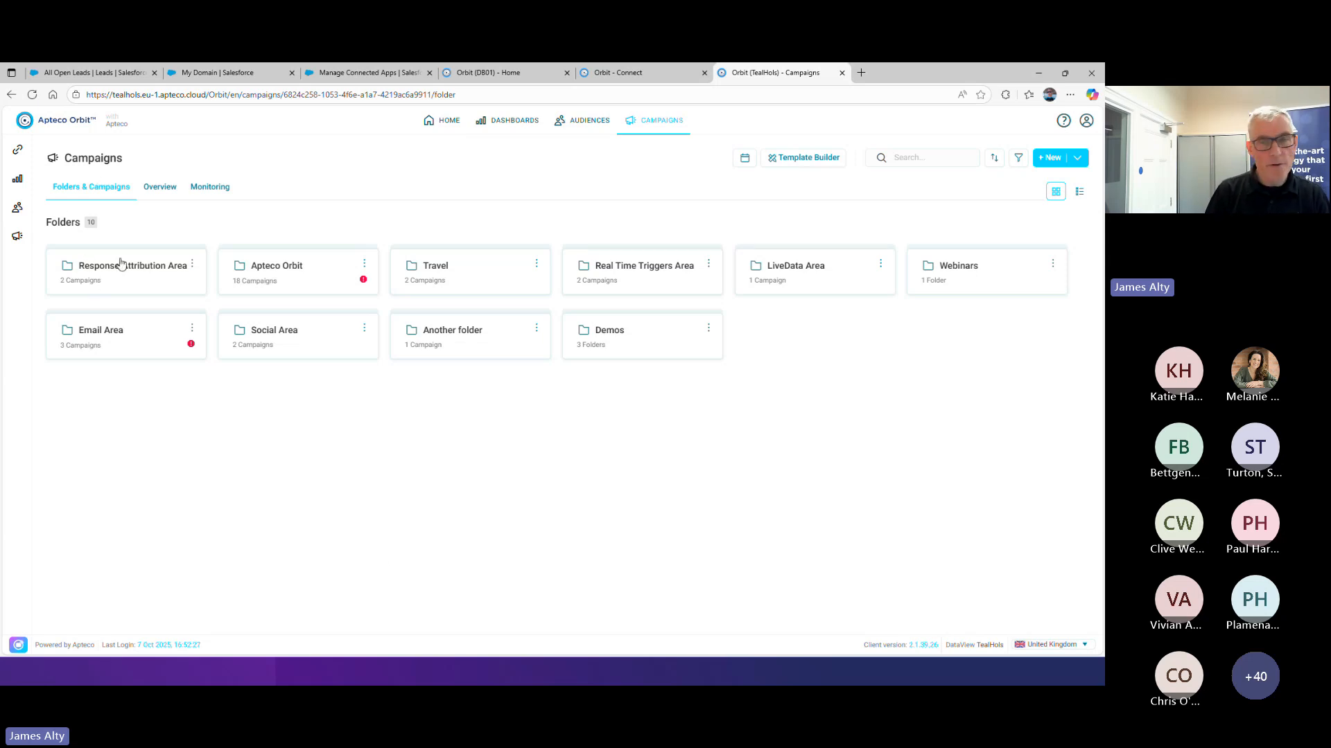
click(156, 193)
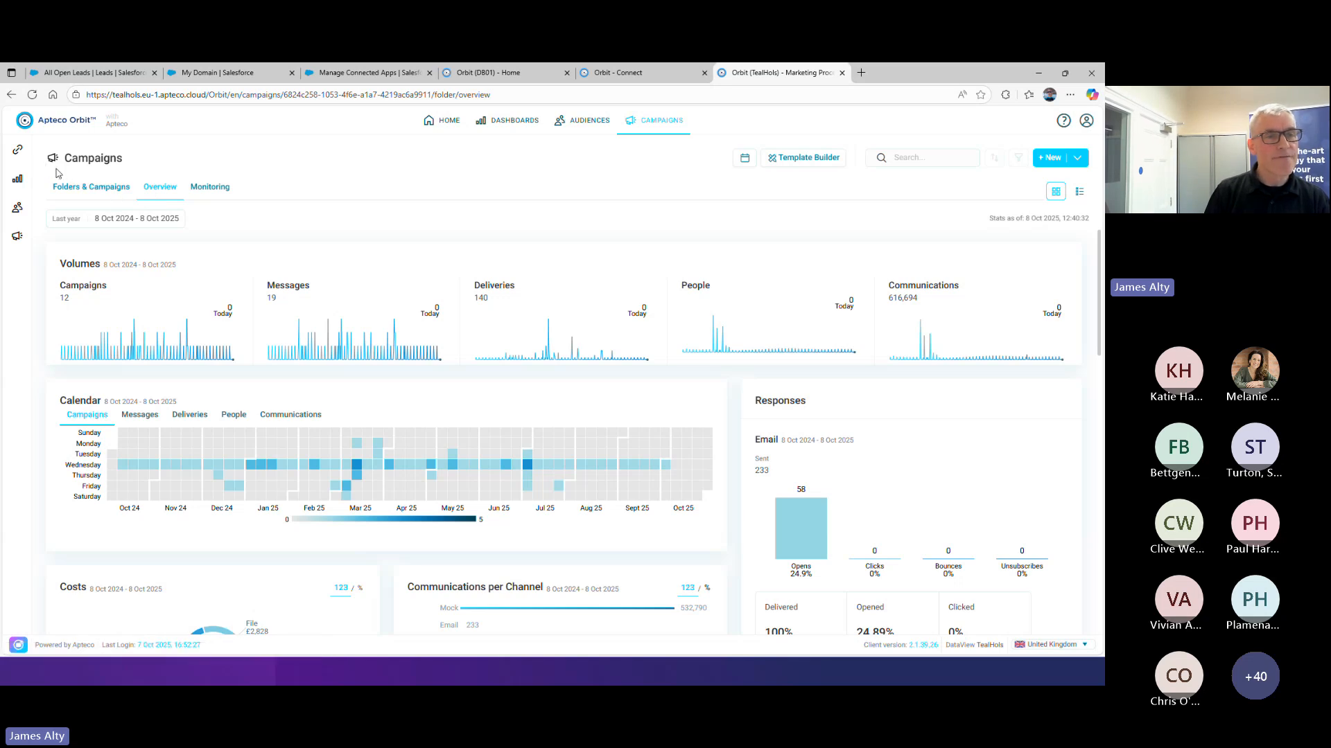
click(67, 188)
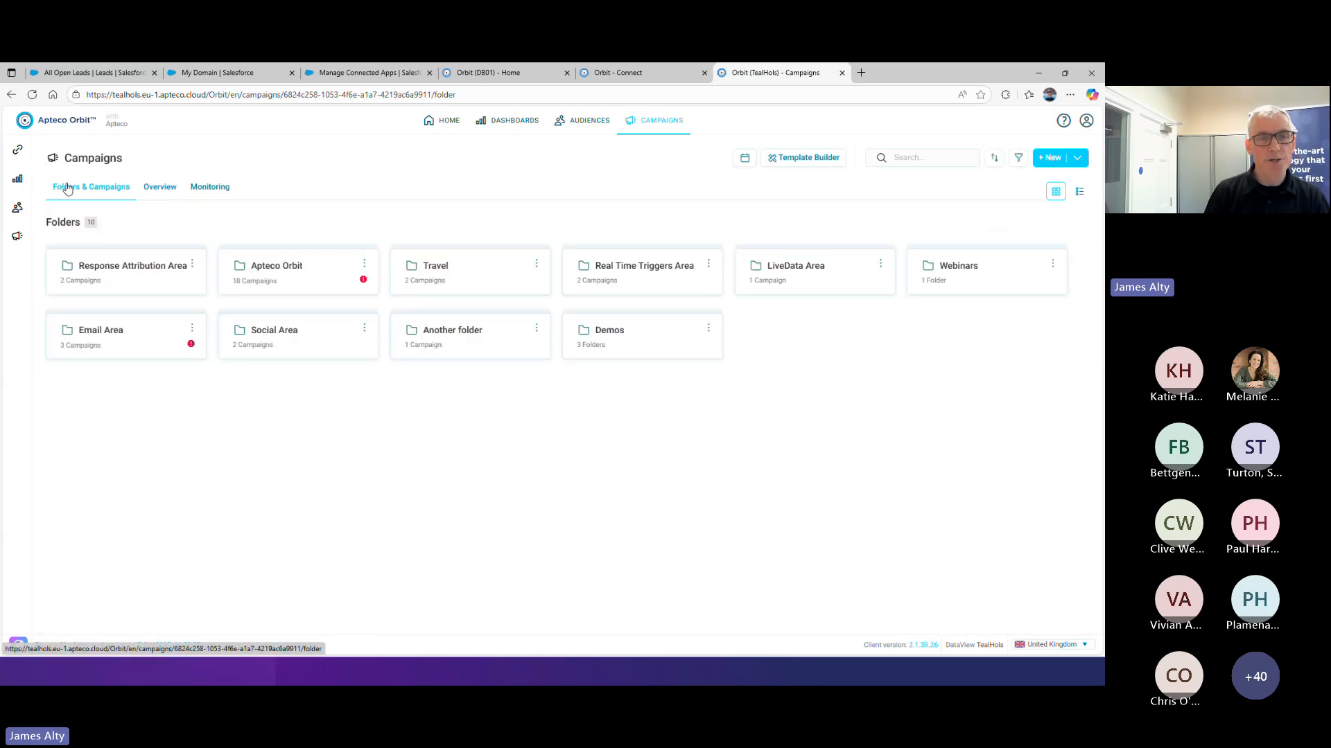
click(282, 271)
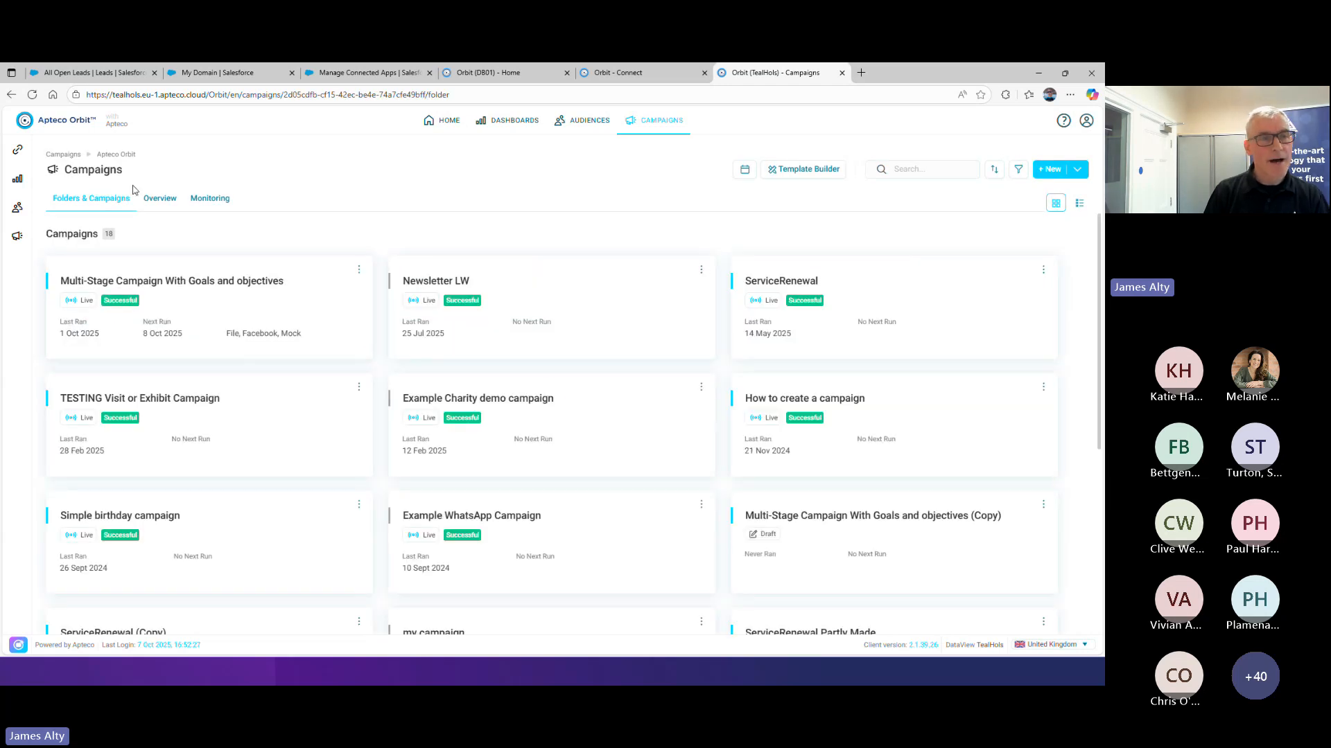
click(158, 202)
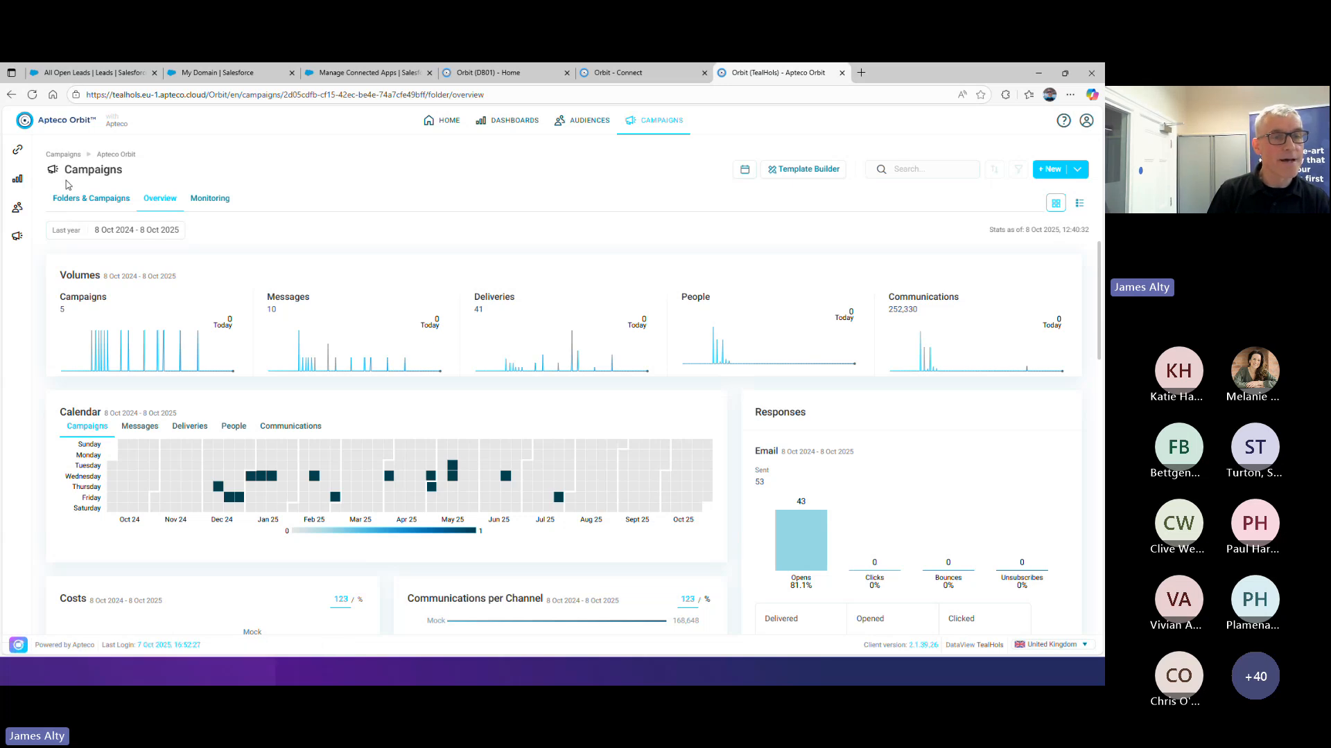
click(54, 154)
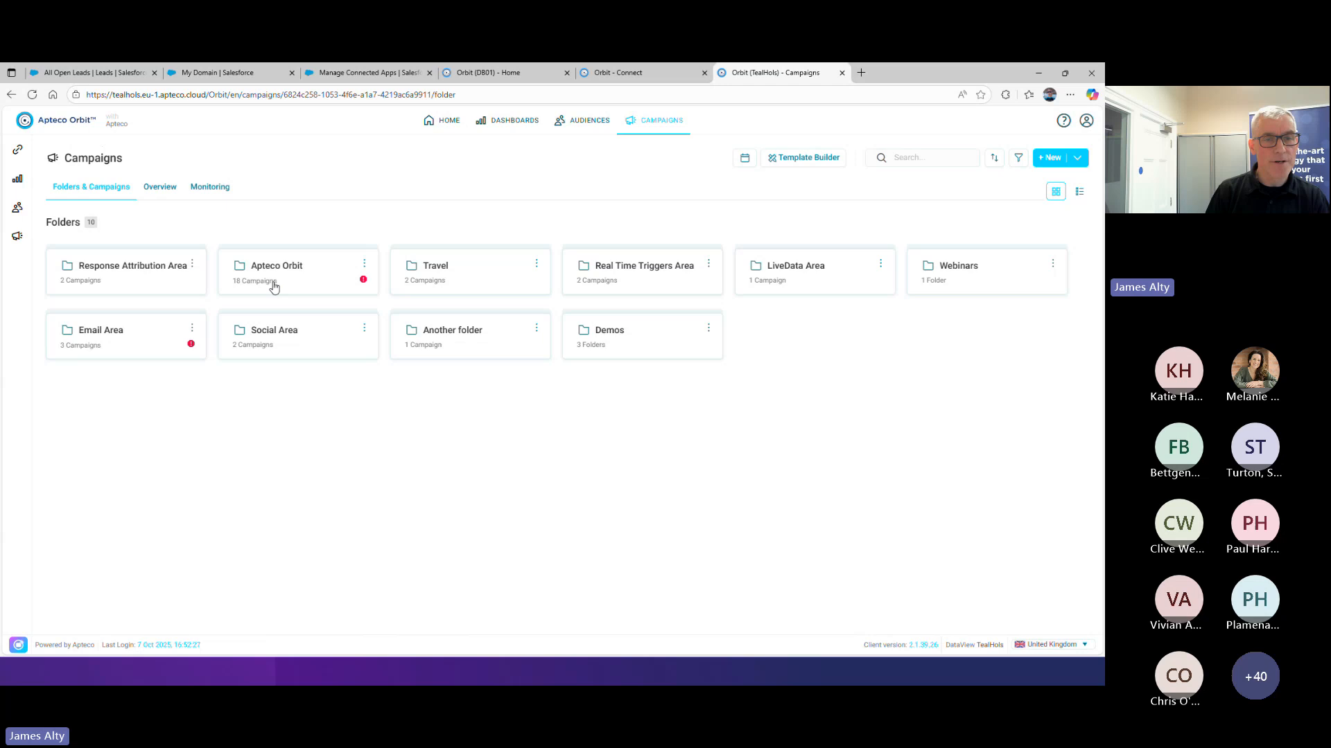
Review the campaign statistics overviews of the Social Area and Travel folders
click(280, 341)
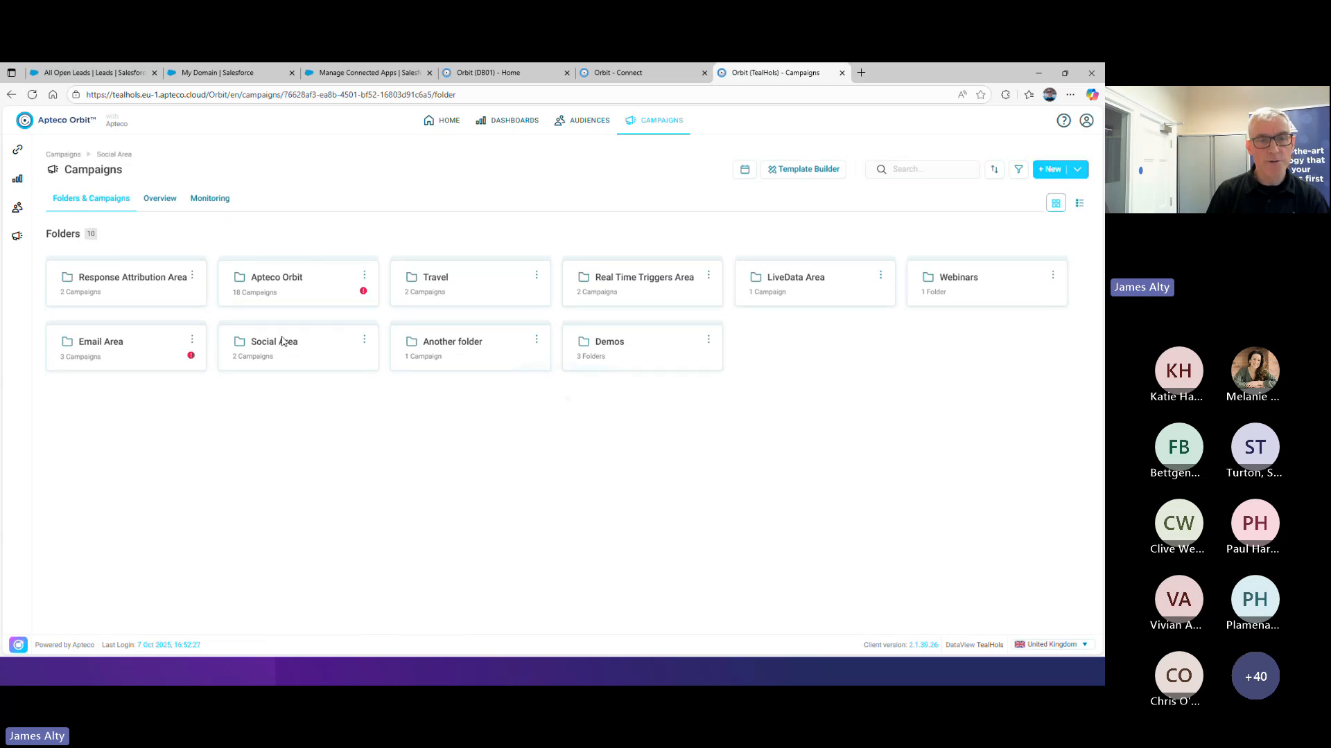
click(173, 206)
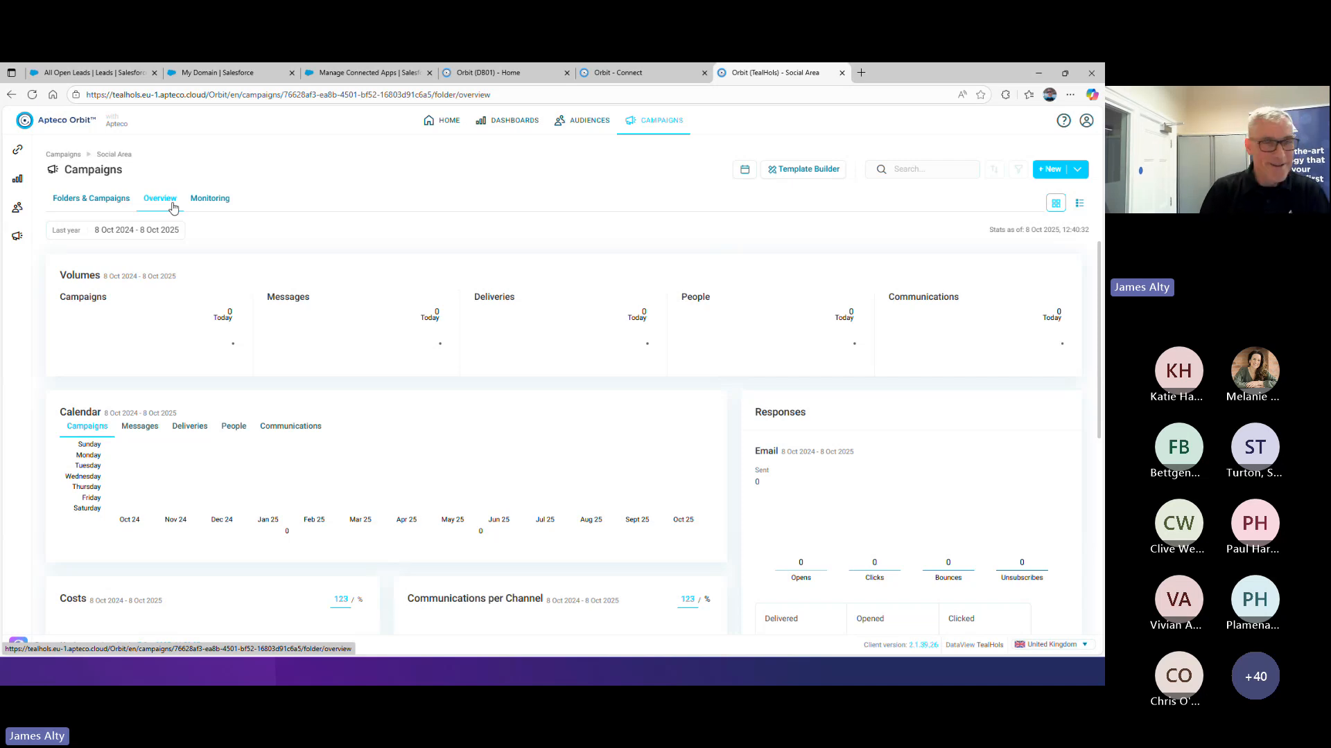
click(104, 204)
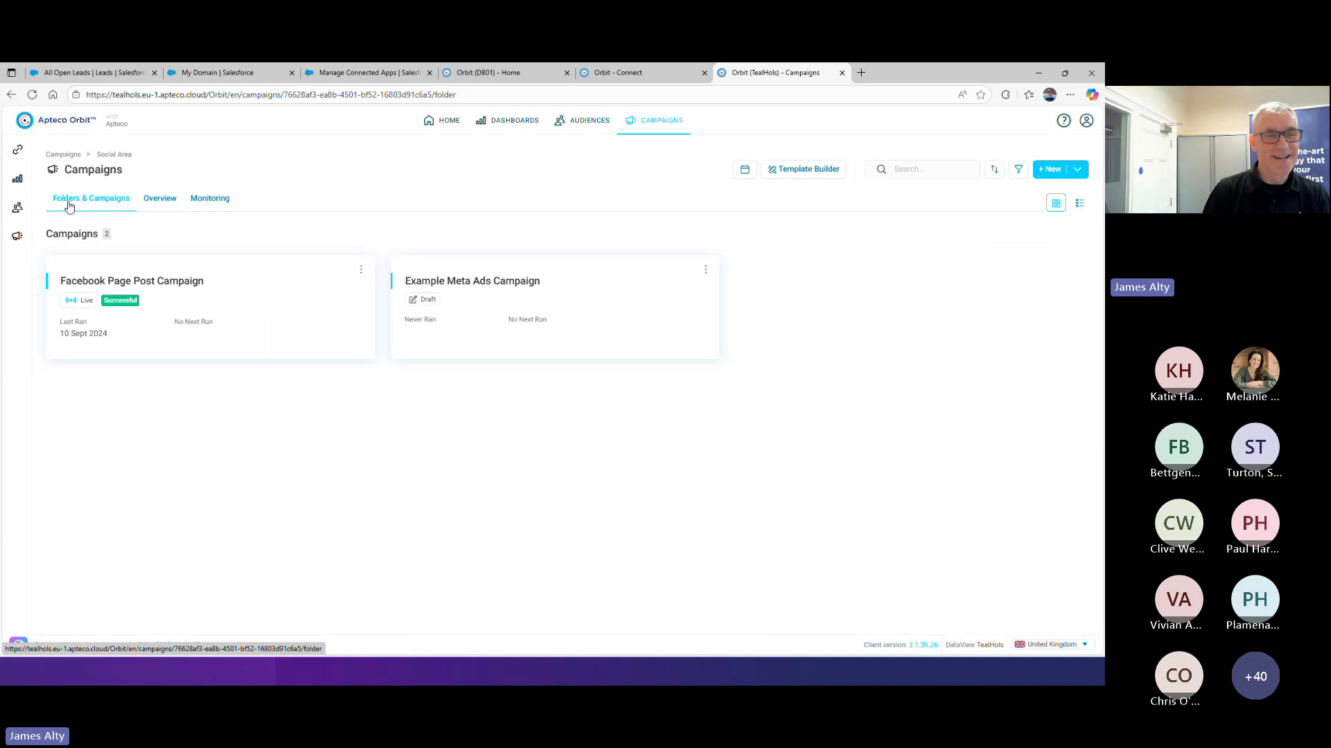
click(63, 154)
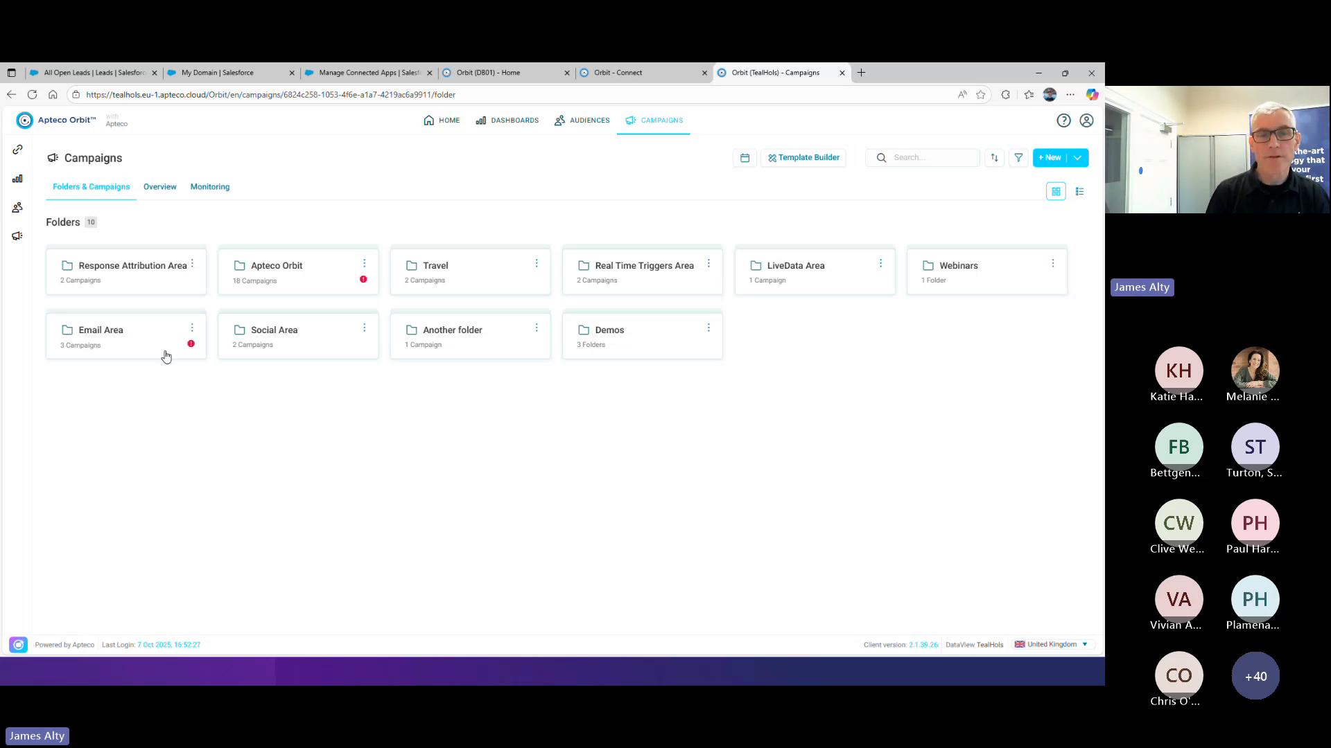
click(419, 278)
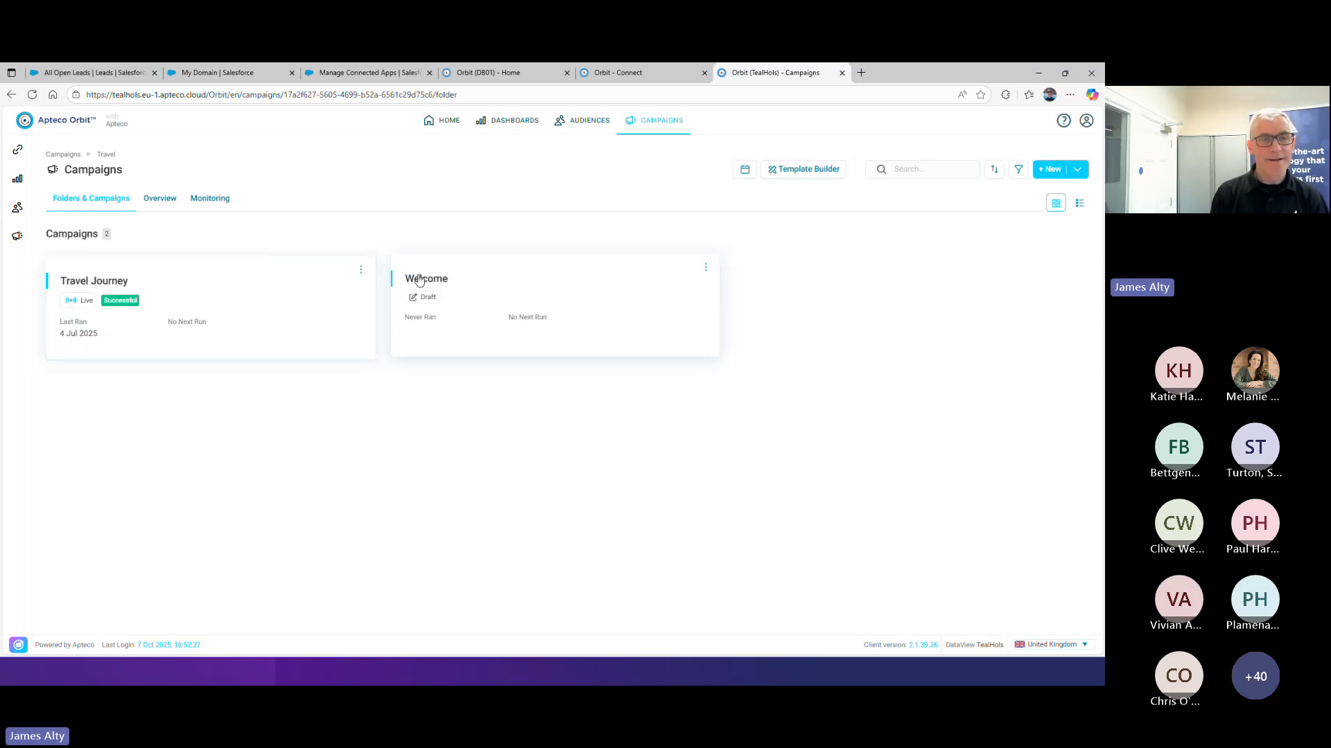
click(166, 205)
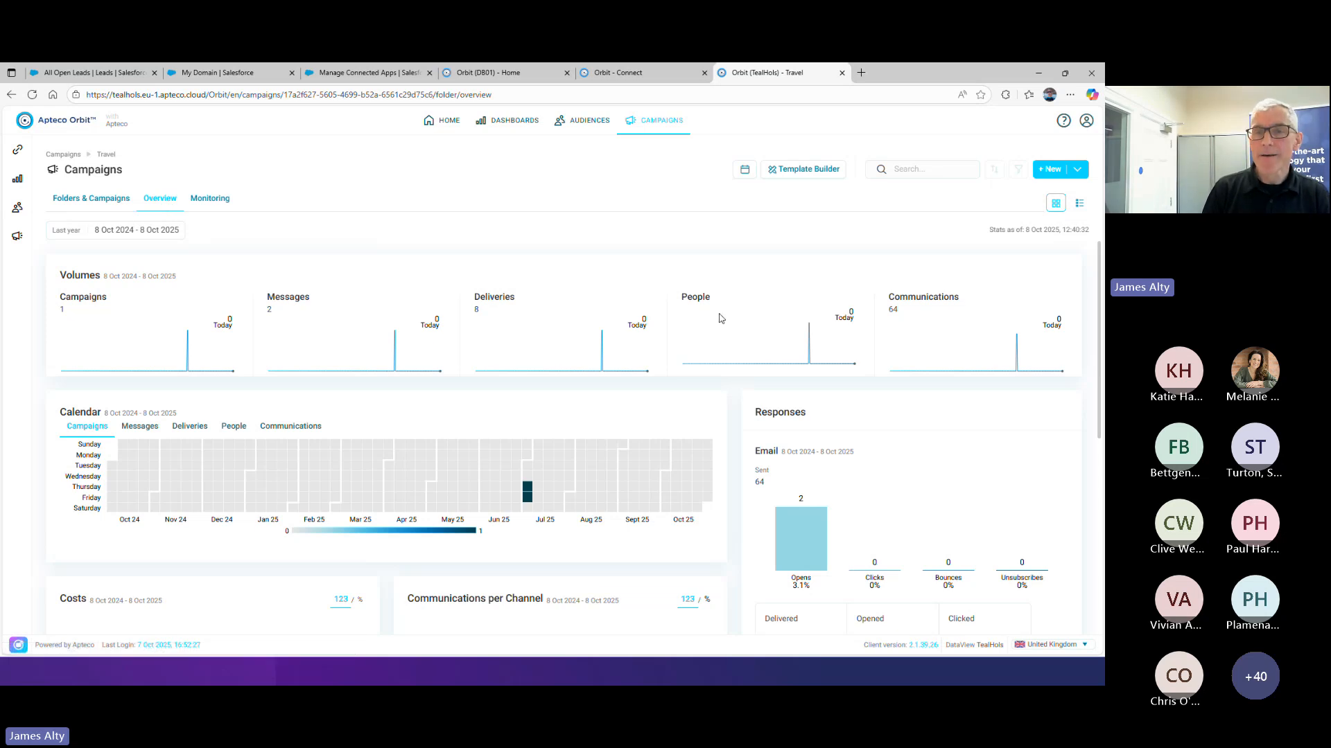
Open the Campaign Calendar and browse the schedules for October, November and September 2025
click(744, 169)
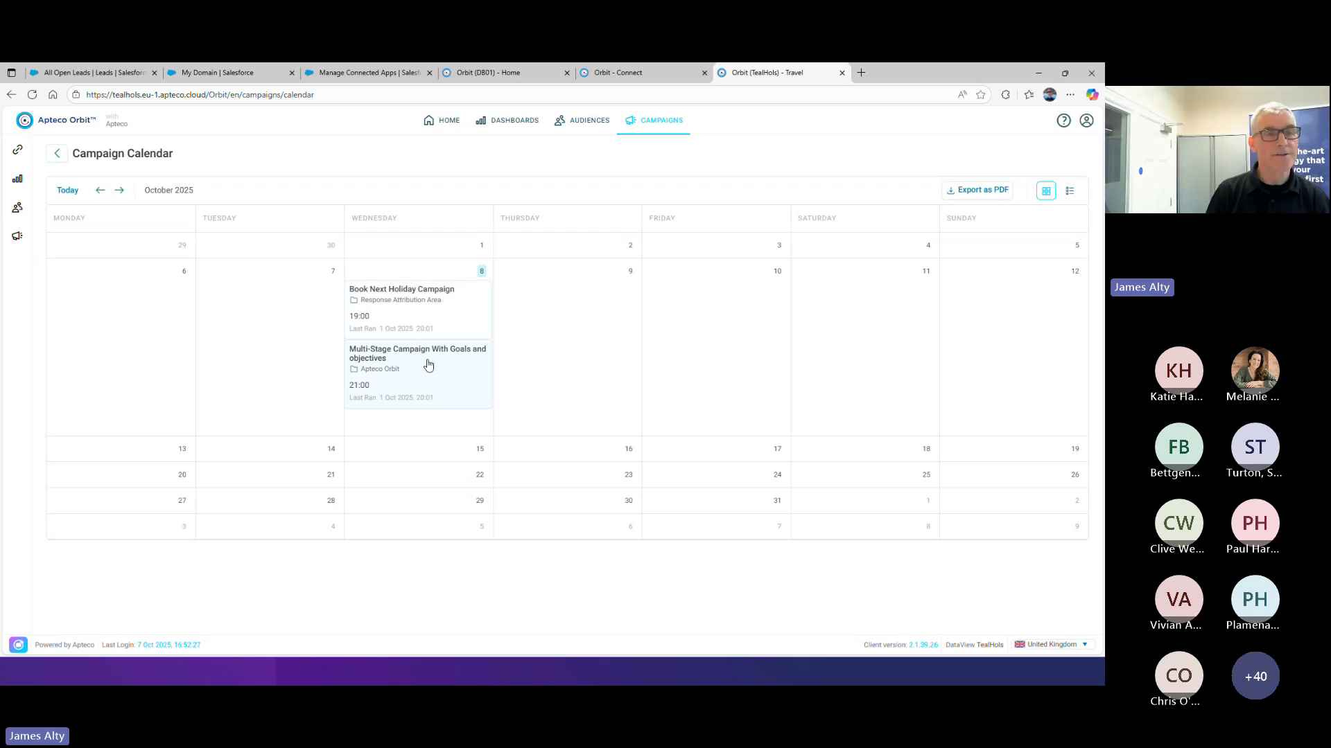
click(119, 191)
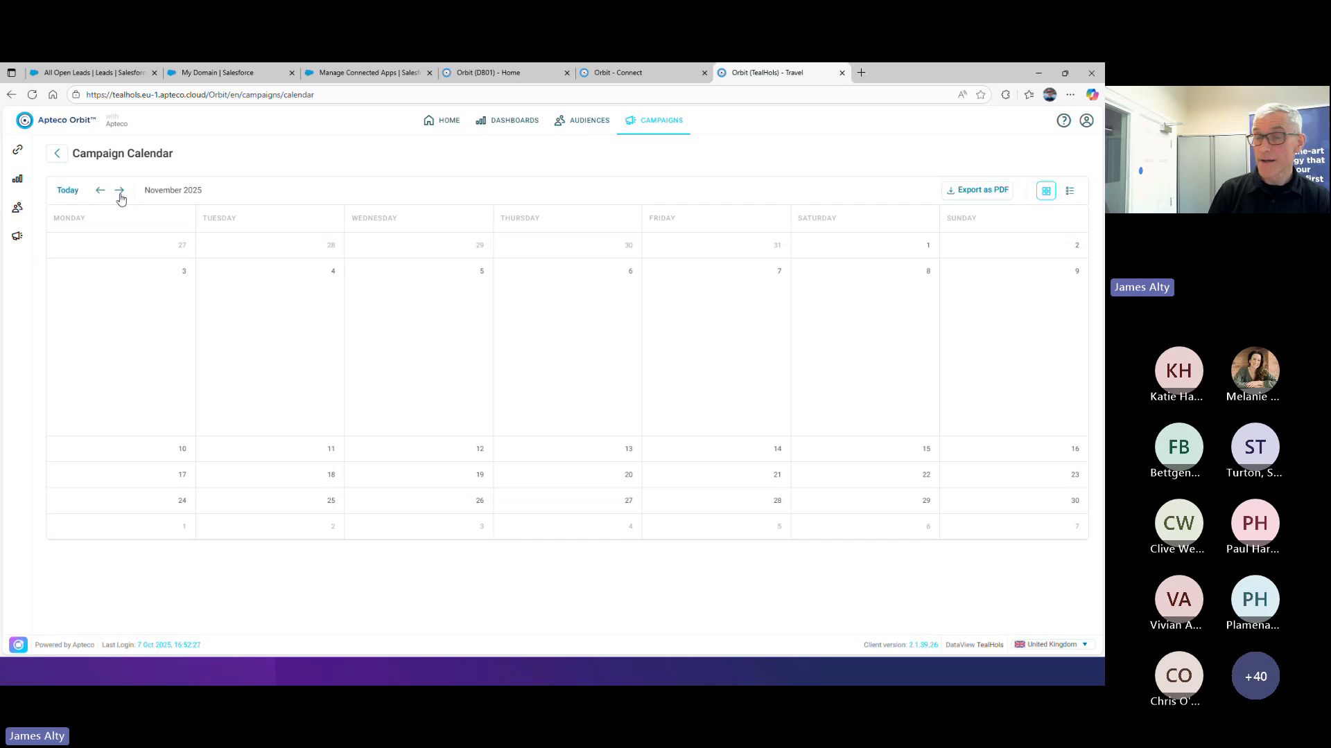
click(100, 191)
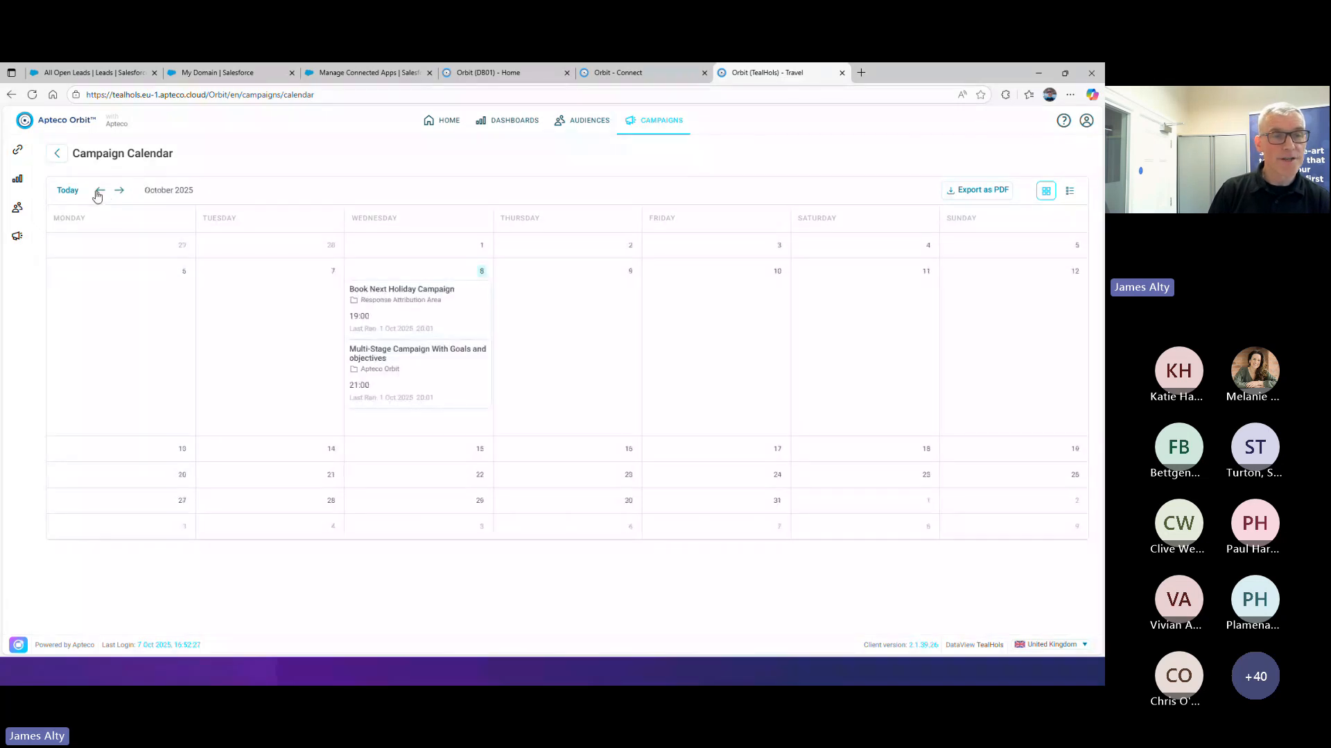
click(99, 191)
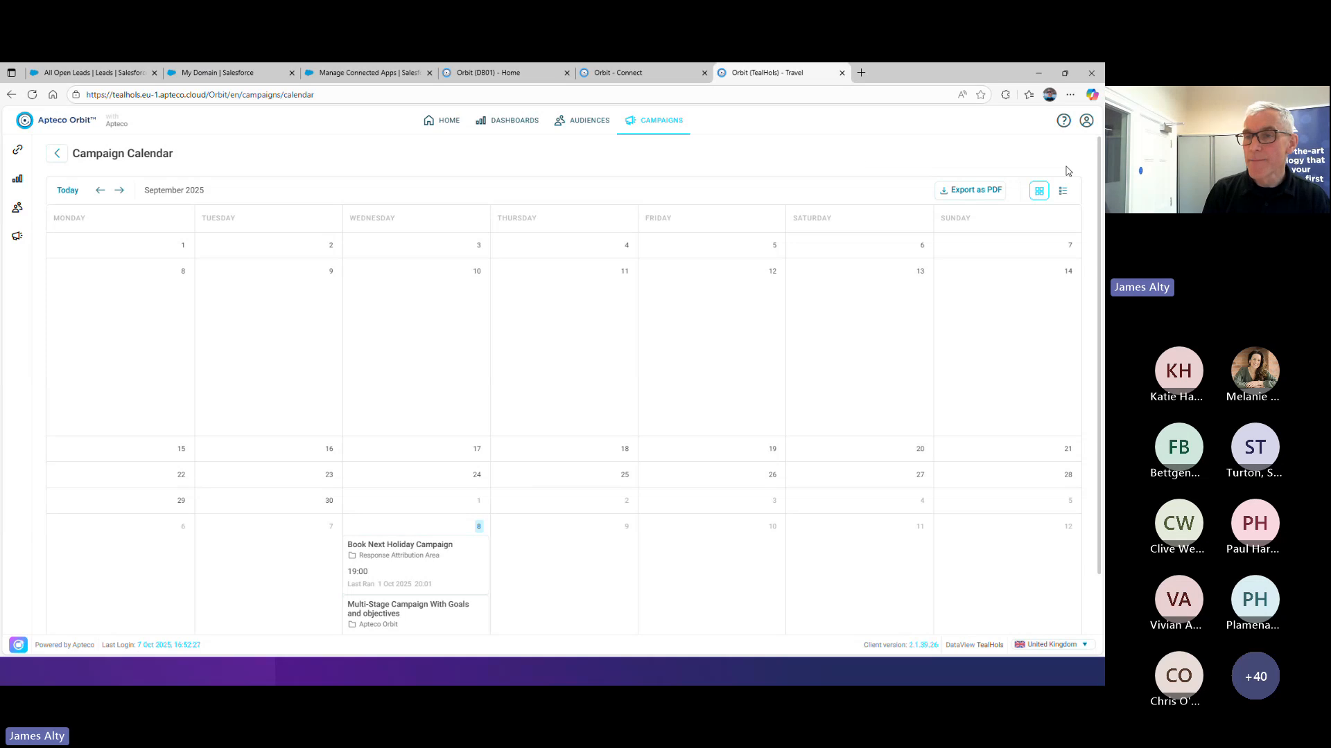
Show the October 2025 calendar as a list and inspect the Book Next Holiday Campaign, returning to the calendar
click(1063, 192)
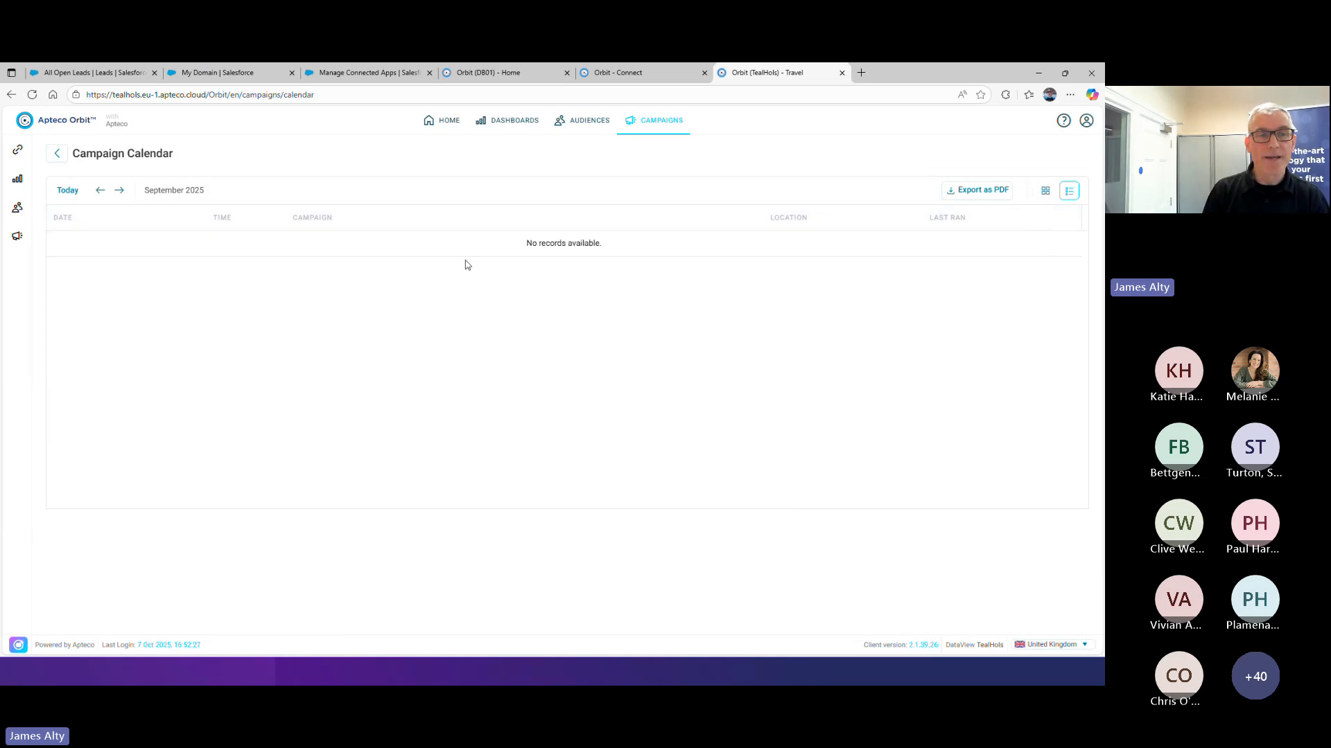
click(119, 190)
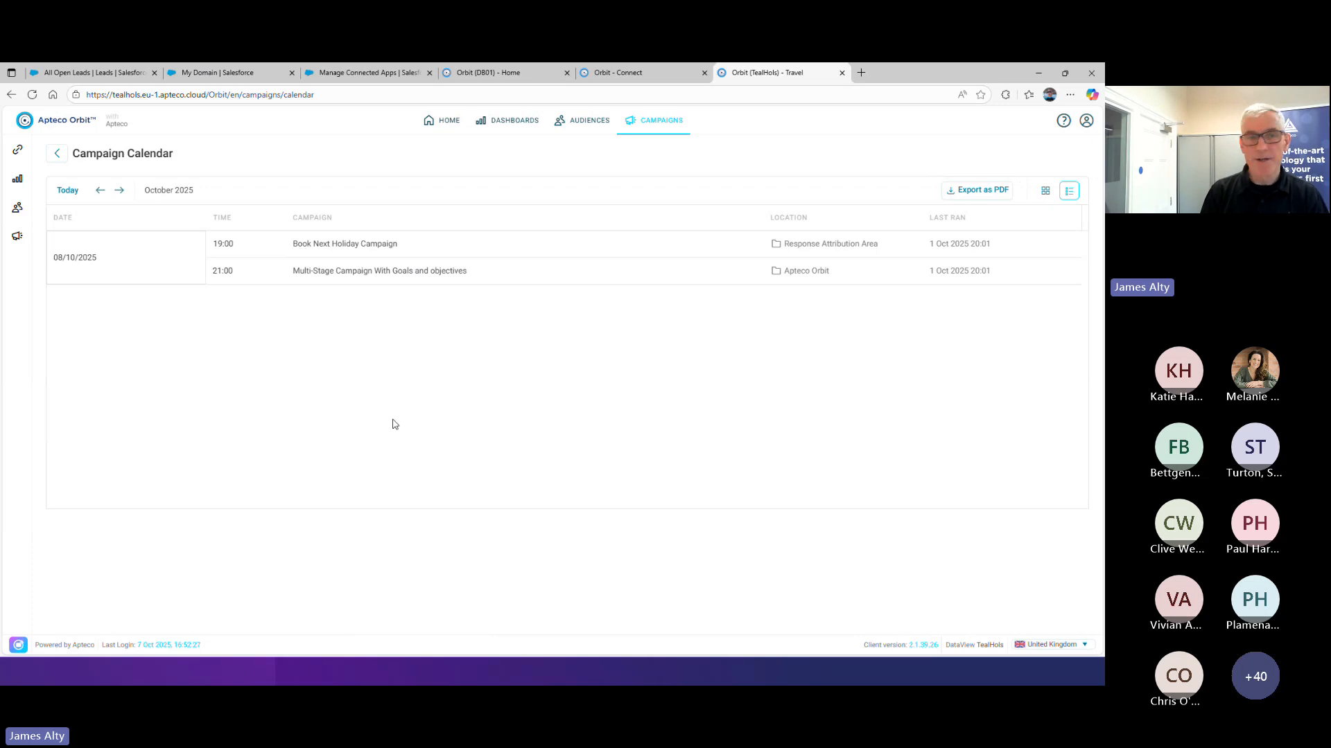
click(342, 248)
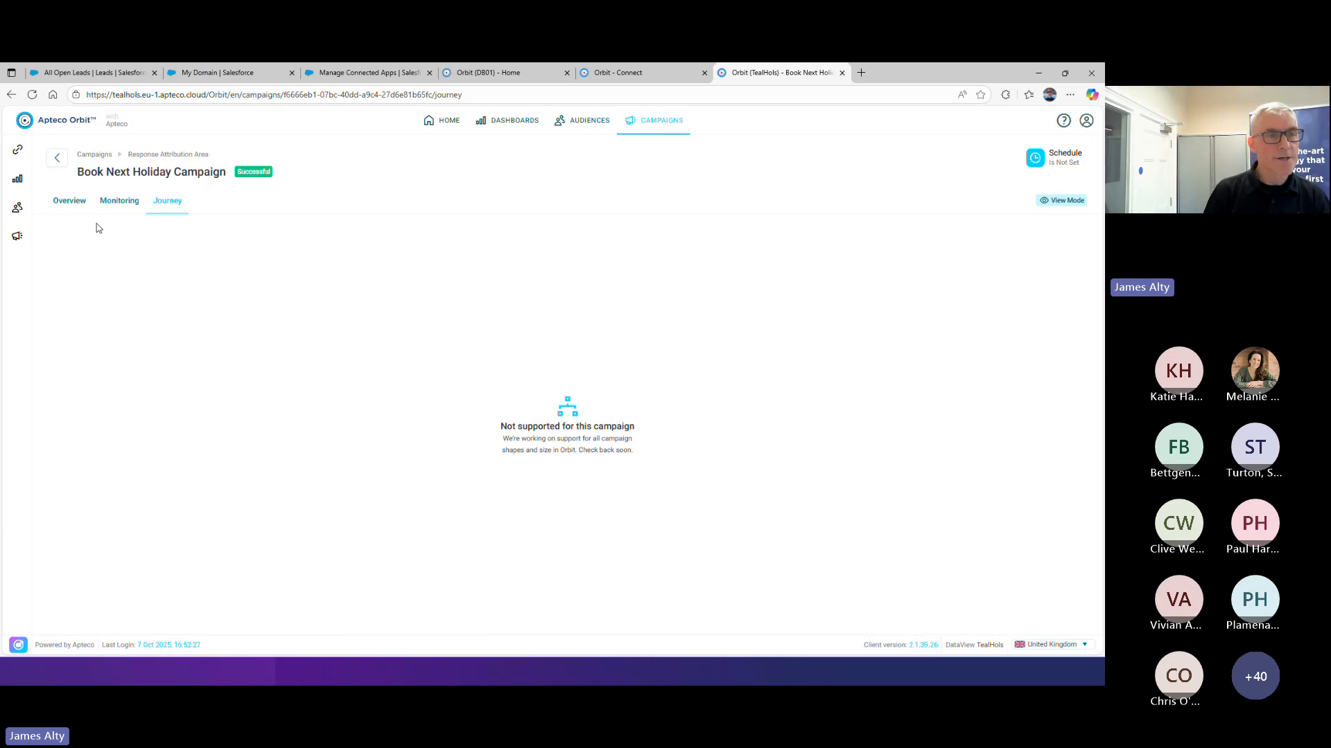
click(58, 159)
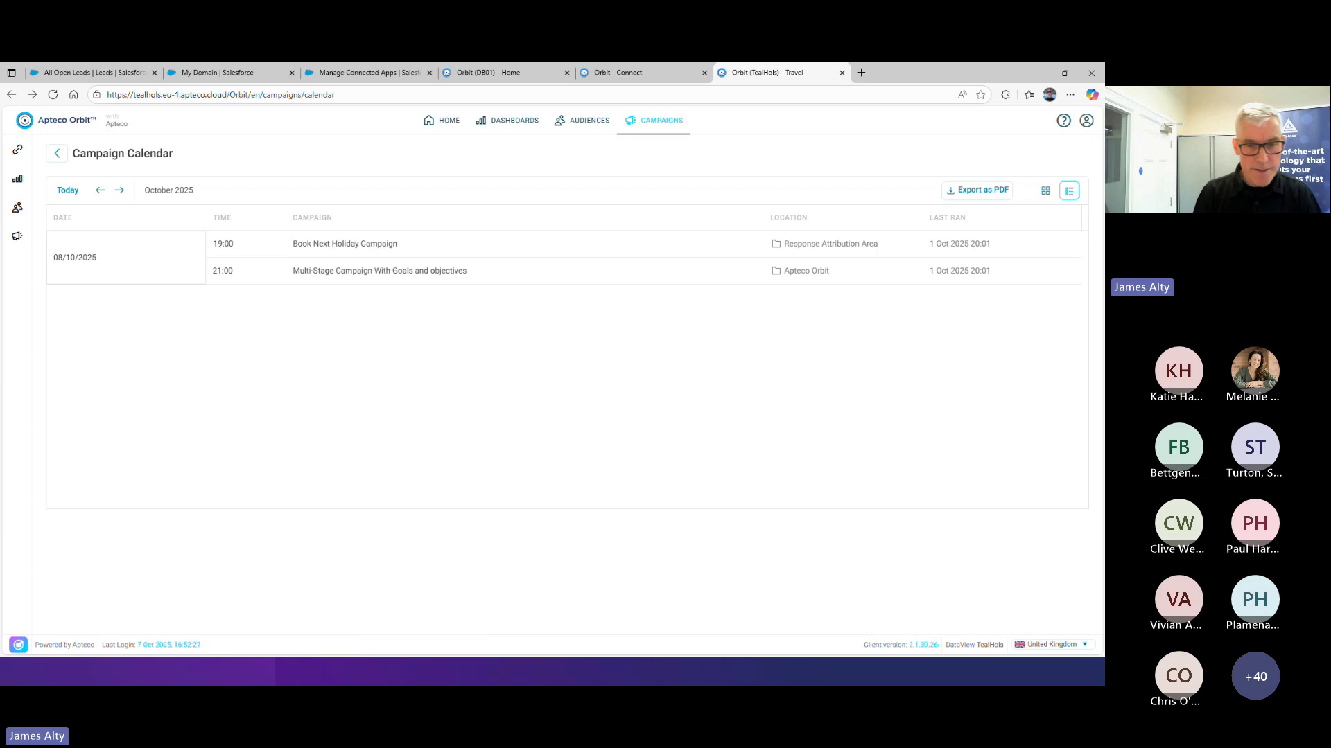
Switch to the slide presentation and advance to the Feedback poll slide
key(alt+Tab)
key(Right)
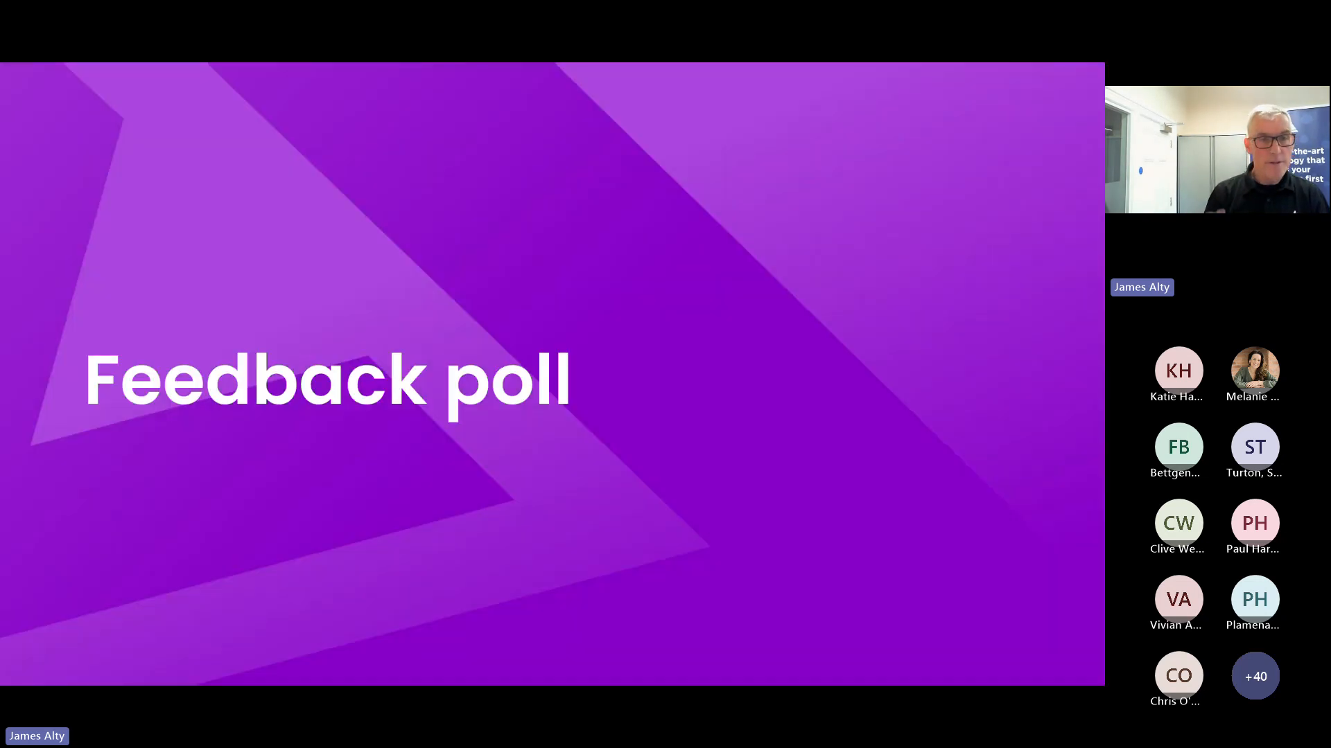